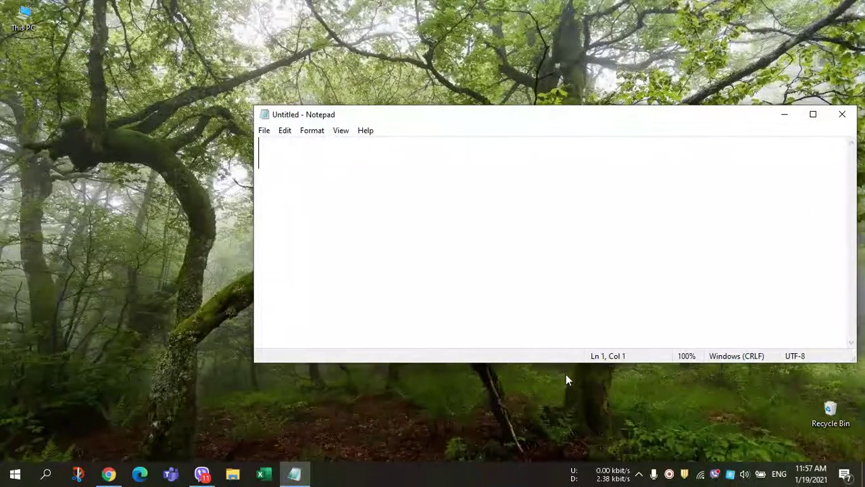
Type the Myanmar greeting, 'Mingalarpar', and a row of = signs on separate lines.
type("ʘ̃")
type("ဂလ")
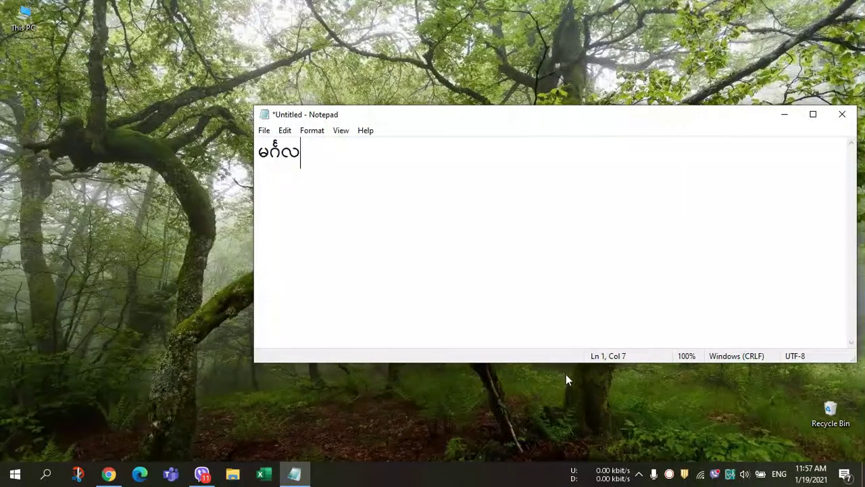
type("ာပါ")
key("Return")
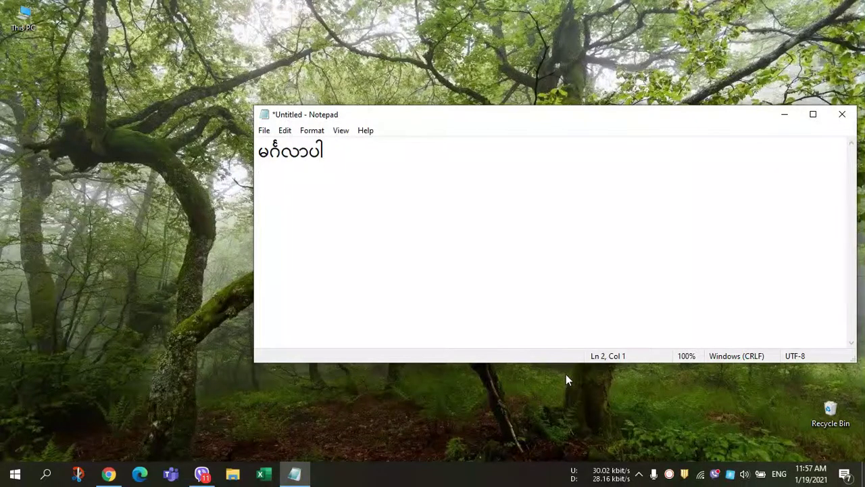
type("Mingalarpar")
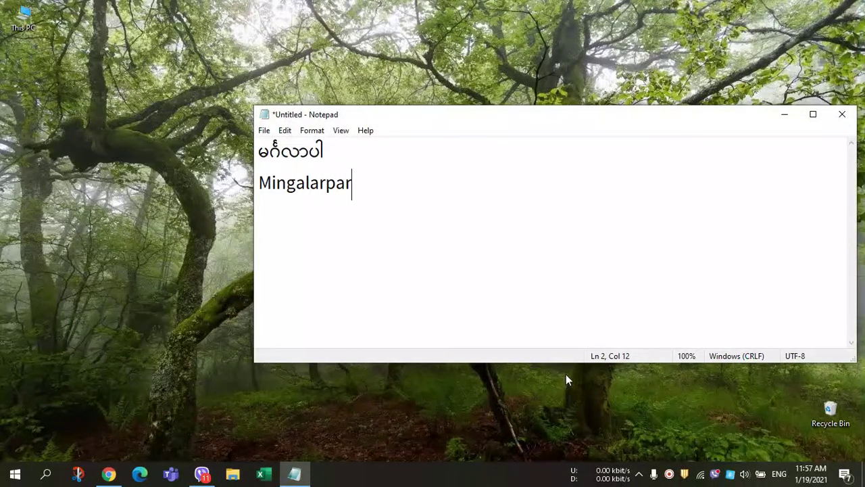
key("Return")
type("=======")
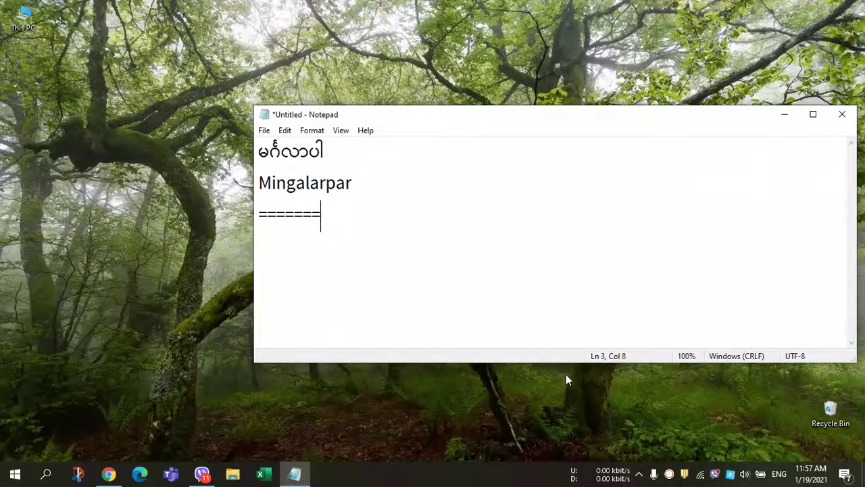
type("===")
Maximize Notepad, clear its text, and write 'Today I am going to show you..........', then select it.
key("super+Up")
key("ctrl+a")
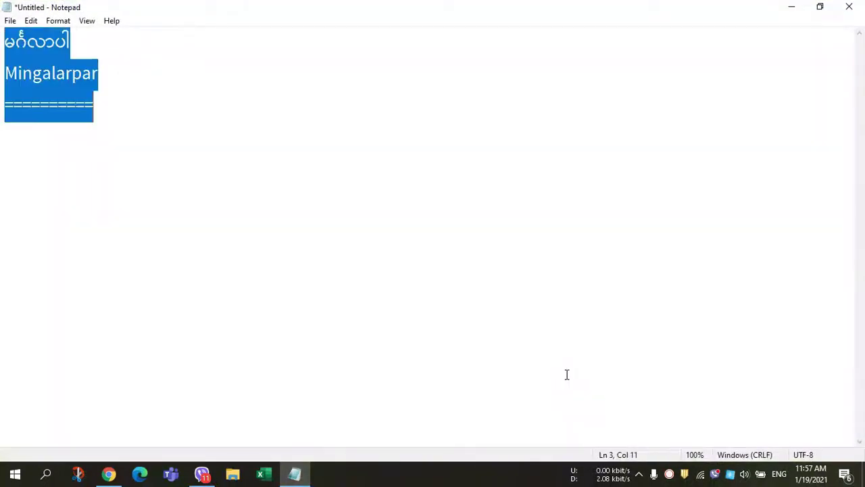
key("BackSpace")
type("Today ")
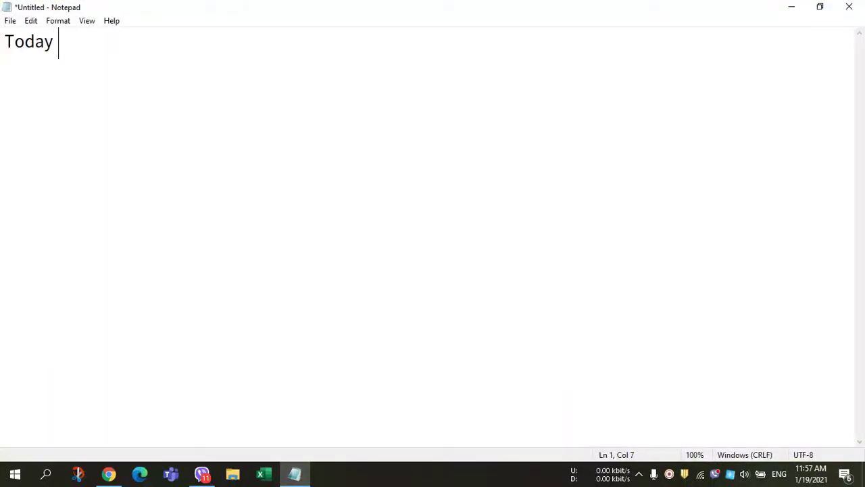
type("I wan")
key("BackSpace")
key("BackSpace")
key("BackSpace")
type("am going")
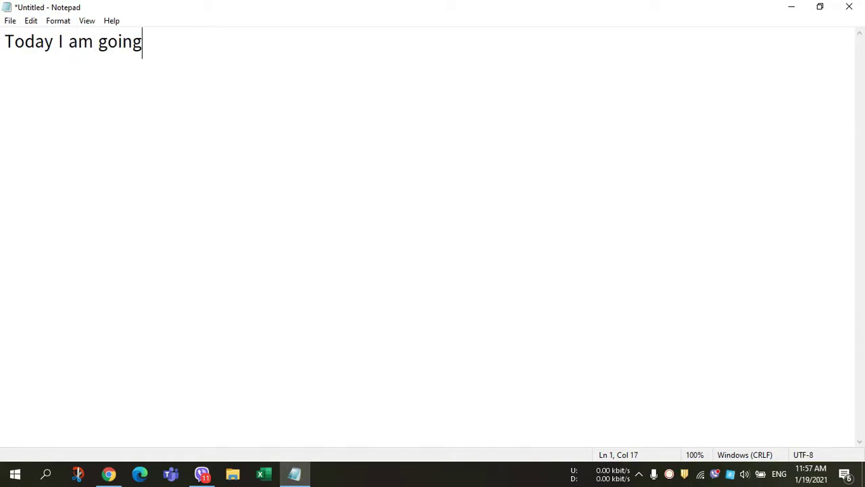
type(" to show to")
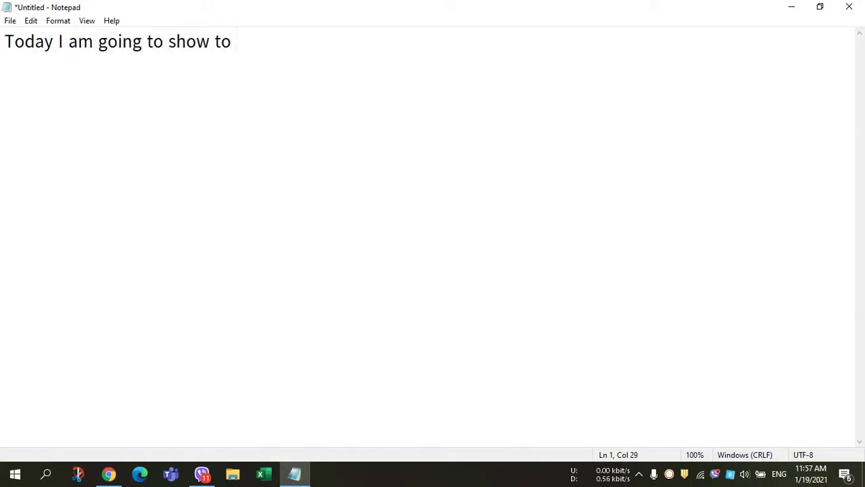
key("BackSpace")
key("BackSpace")
key("BackSpace")
type("you")
type(".......")
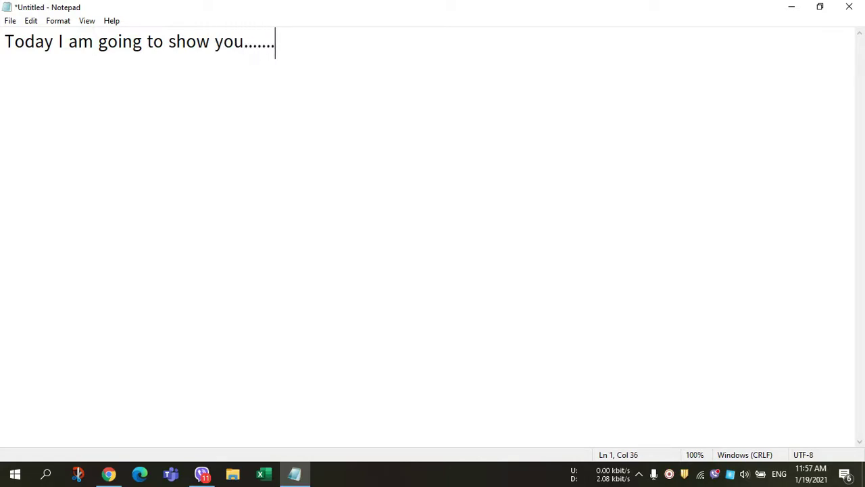
type("...")
key("ctrl+a")
Type the title 'HOW TO BUILD A FANCY RATING SYSTEM USING MS EXCEL 'IF' FORMULA AND CONDITIONAL FORMATTING'.
type("HO w")
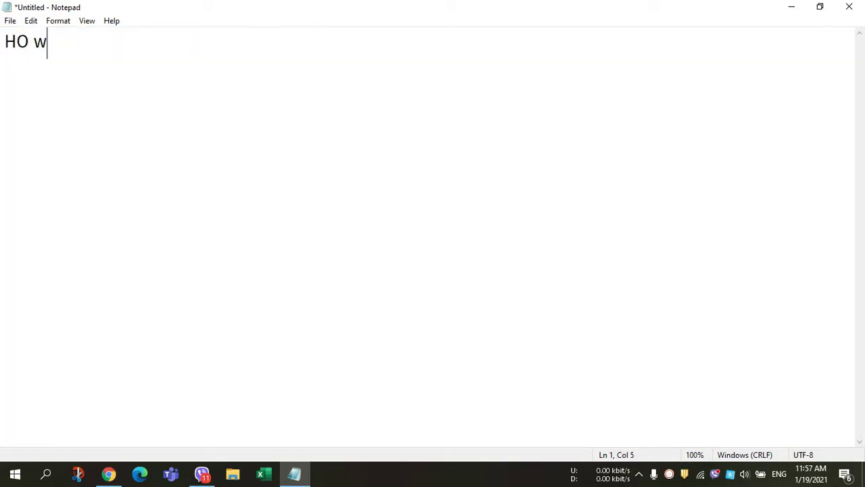
key("BackSpace")
key("BackSpace")
type("W TO BUI")
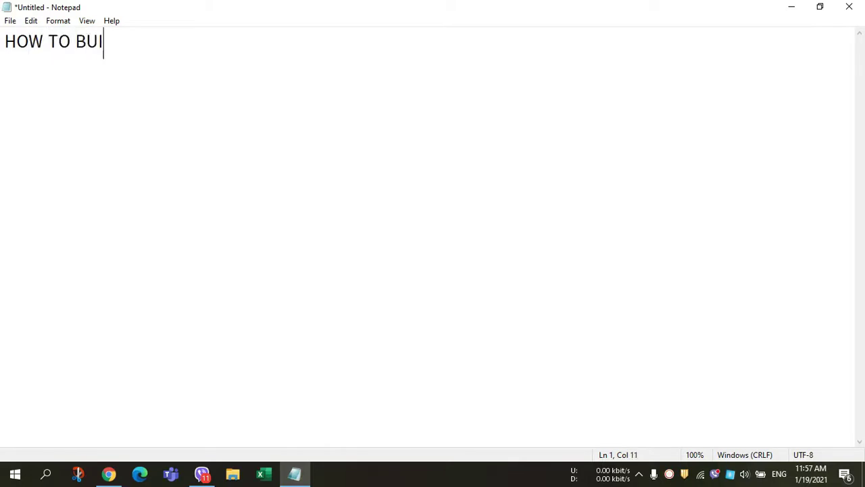
type("LD A FAN")
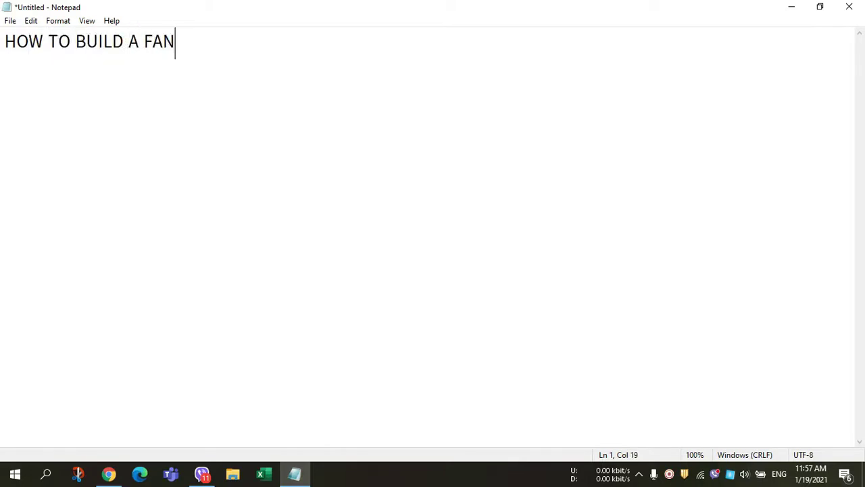
type("CY RATING SY")
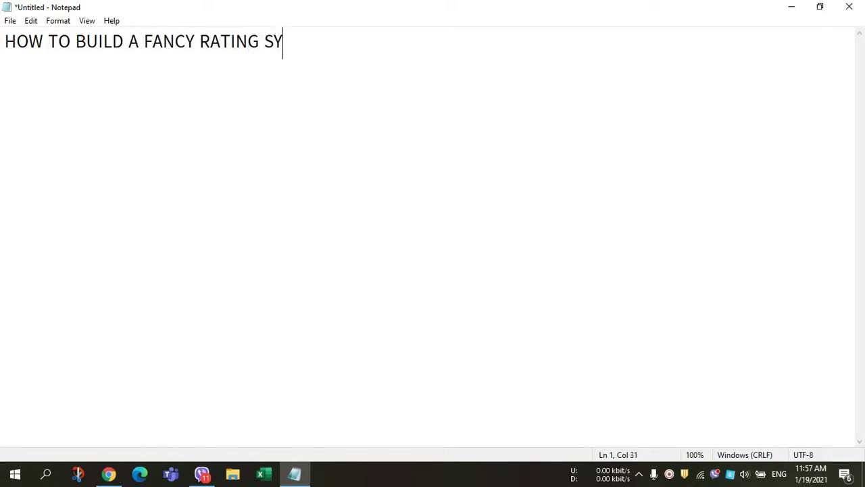
type("STEM ")
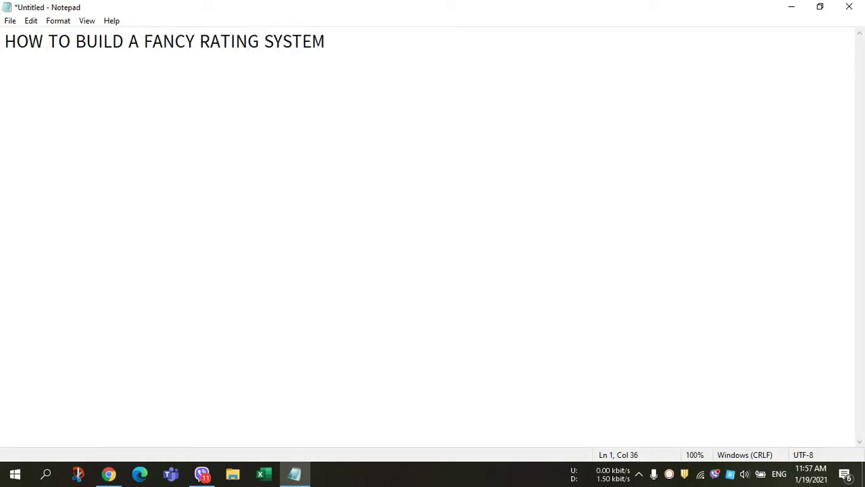
type("USING MS ")
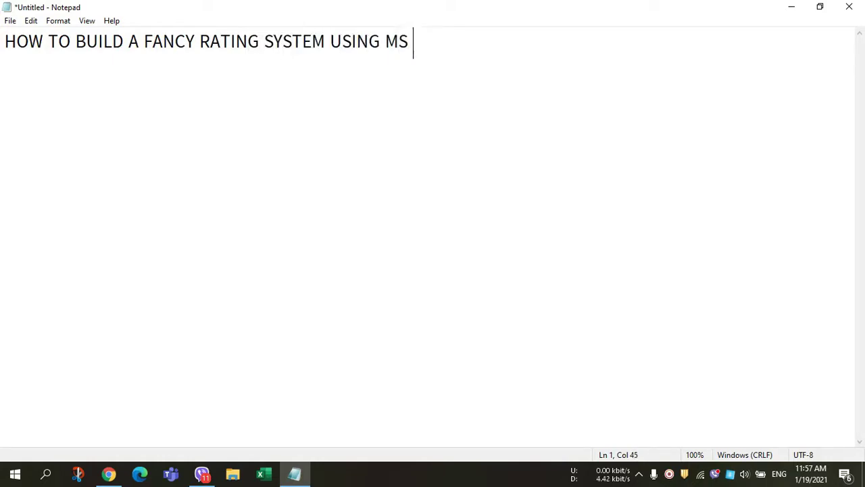
type("EXCEL ")
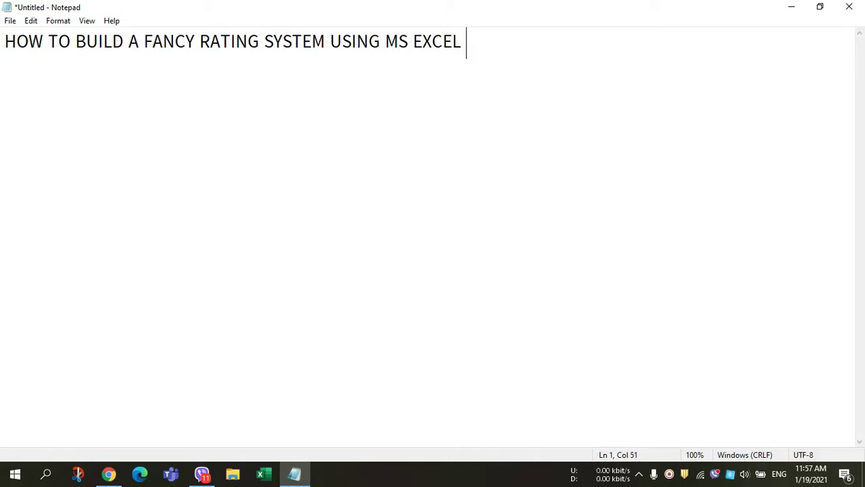
type("'I")
type("F' FORM")
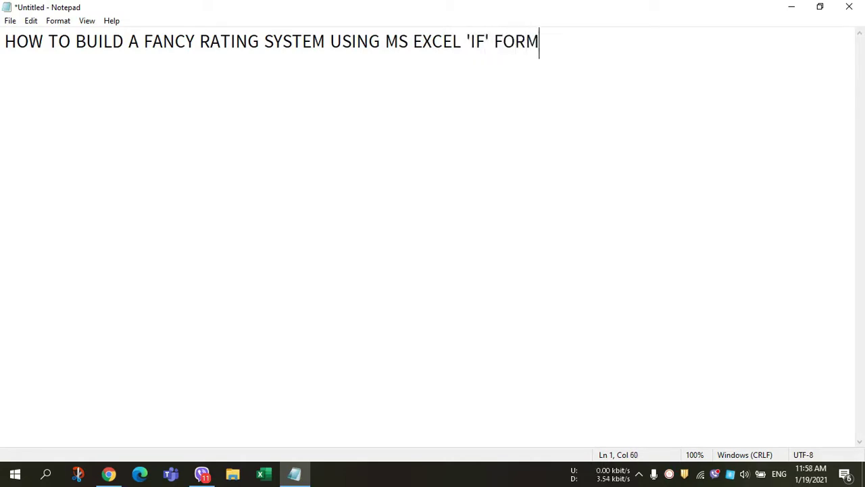
type("ULA AND ")
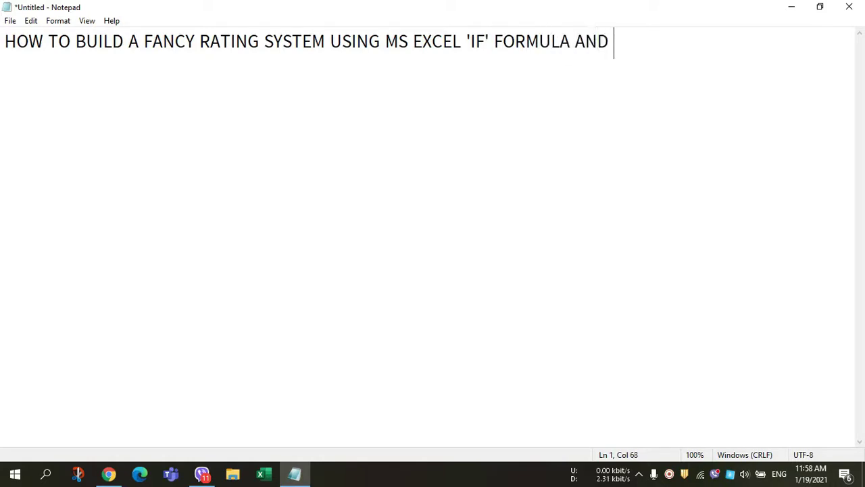
type("CONDI")
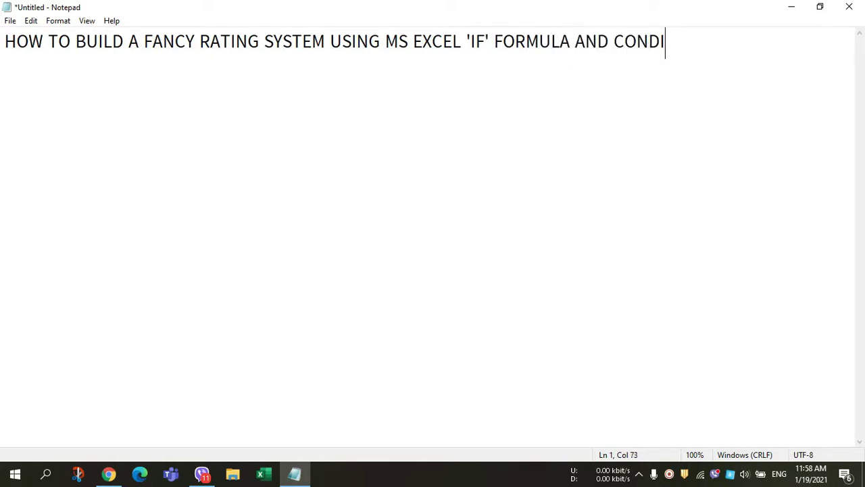
type("TIONAL FORMA")
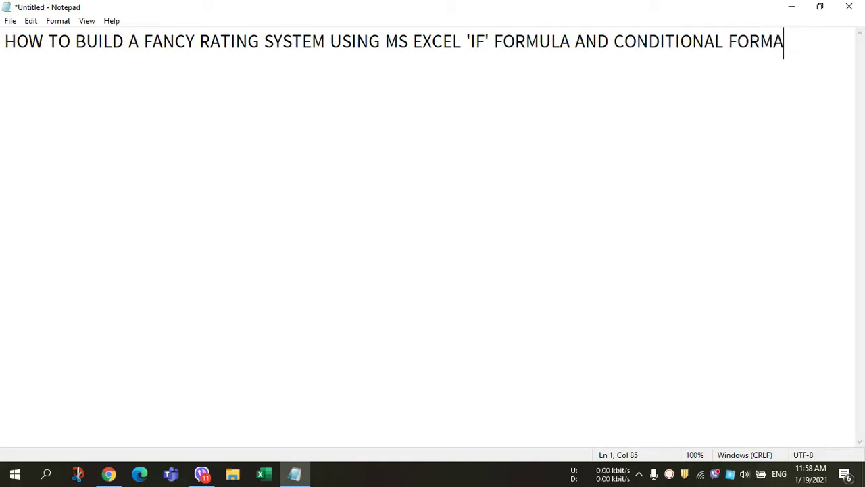
type("TTING")
key("Return")
Underline the title and write '- This tutorial explains about two parts' with item '1. Using 'if' function'.
type("=")
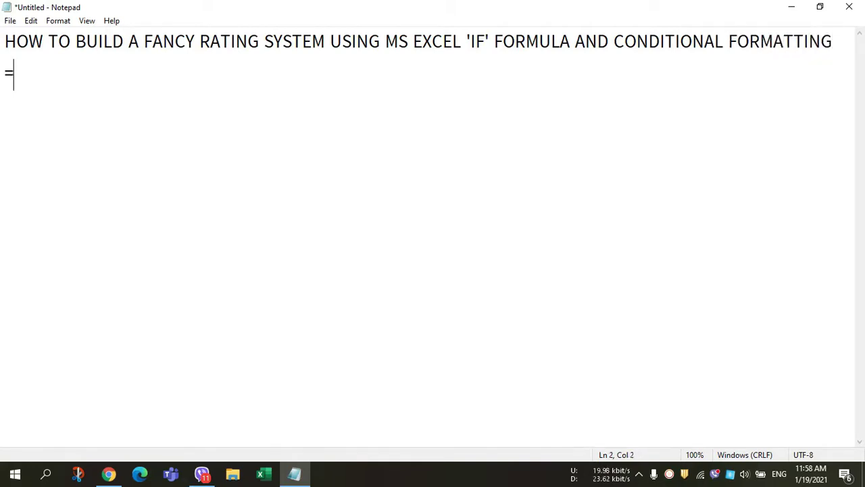
type("======================================================")
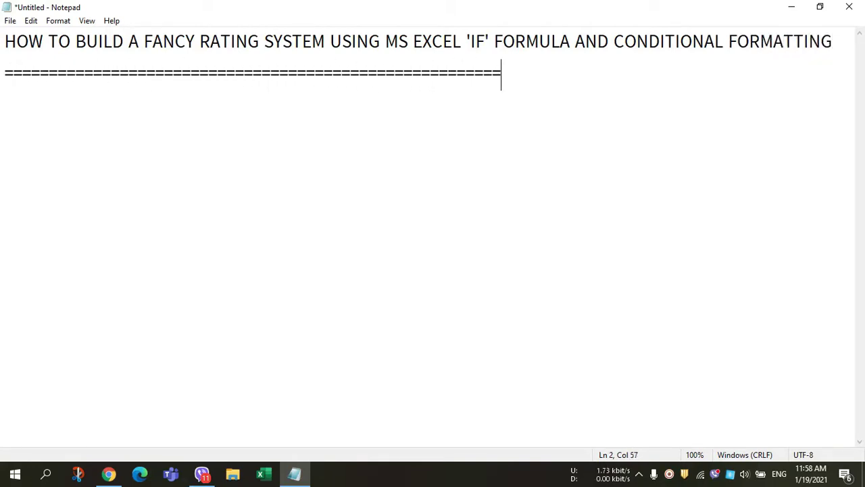
type("======================================")
key("Return")
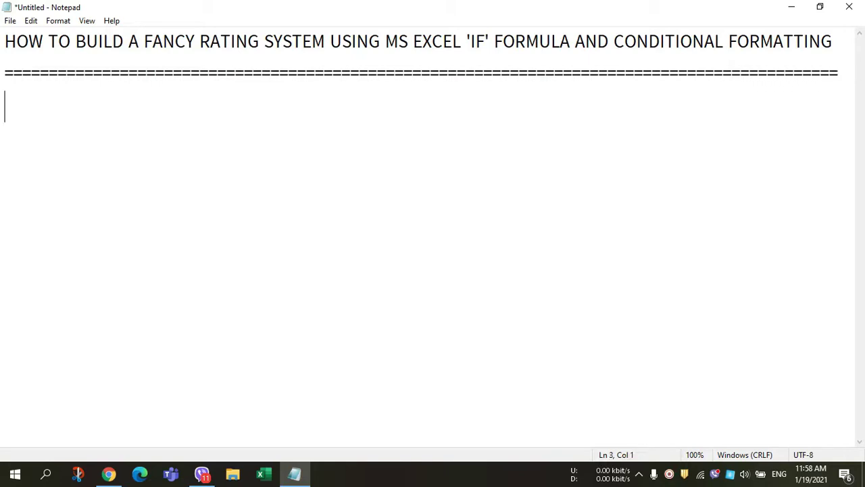
type("- tHIS")
key("BackSpace")
key("BackSpace")
key("BackSpace")
key("BackSpace")
type("t")
key("BackSpace")
type("This")
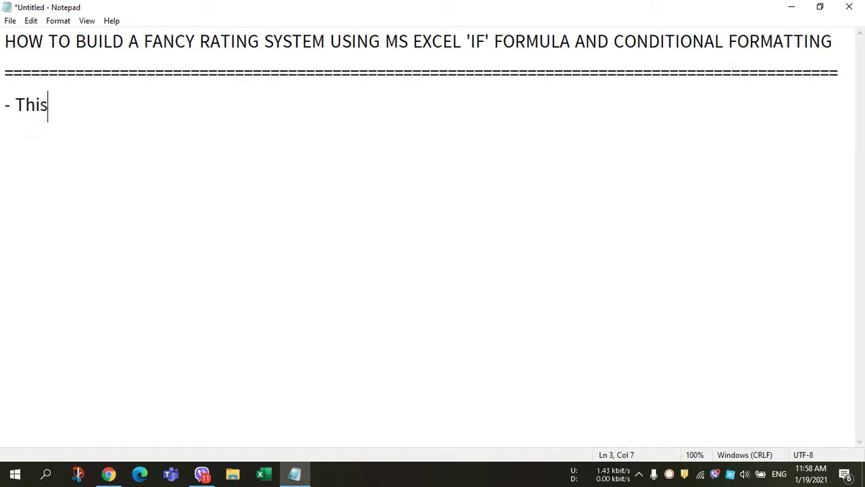
type(" tutor")
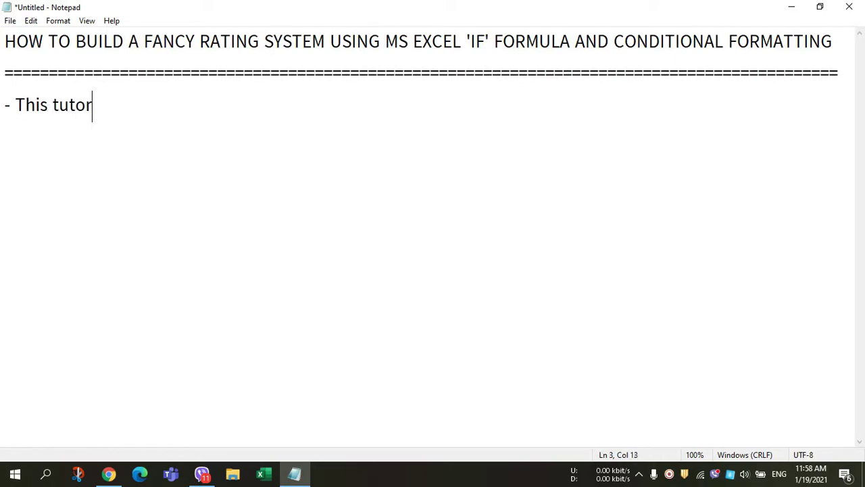
type("ial e")
type("xplain")
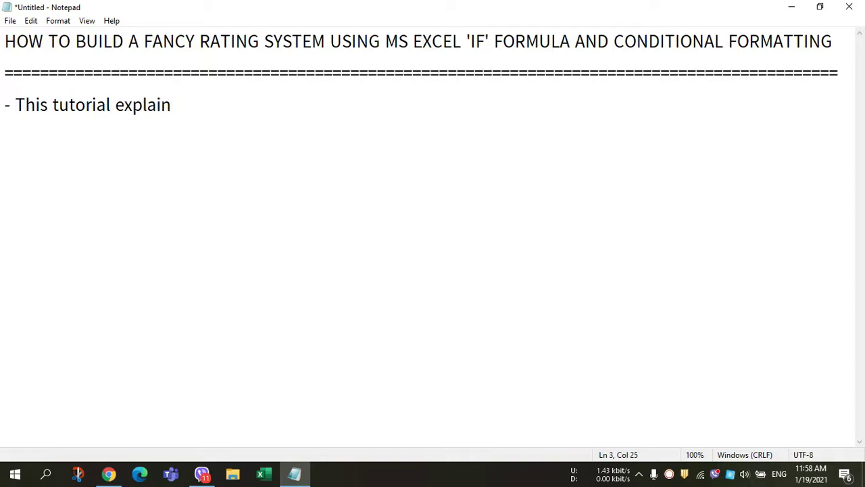
key("BackSpace")
type("s about tw")
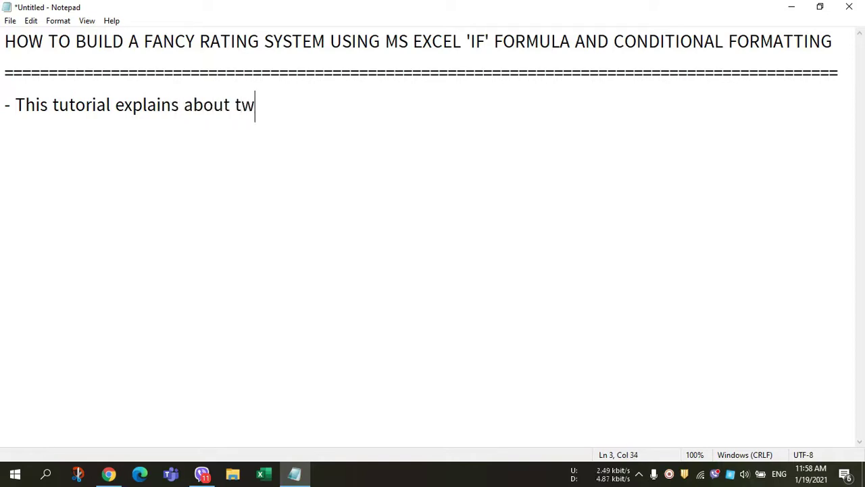
type("o")
type(" s")
key("BackSpace")
type("par")
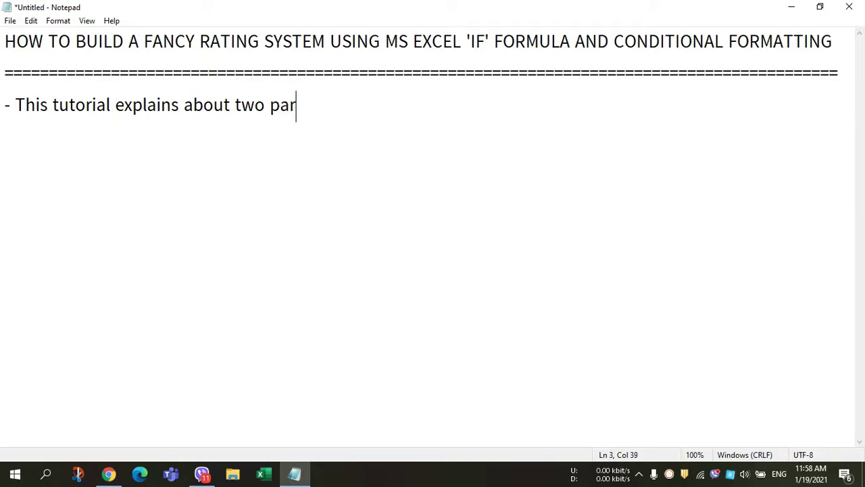
type("ts \t")
type("1. ")
type("U")
type("sing ")
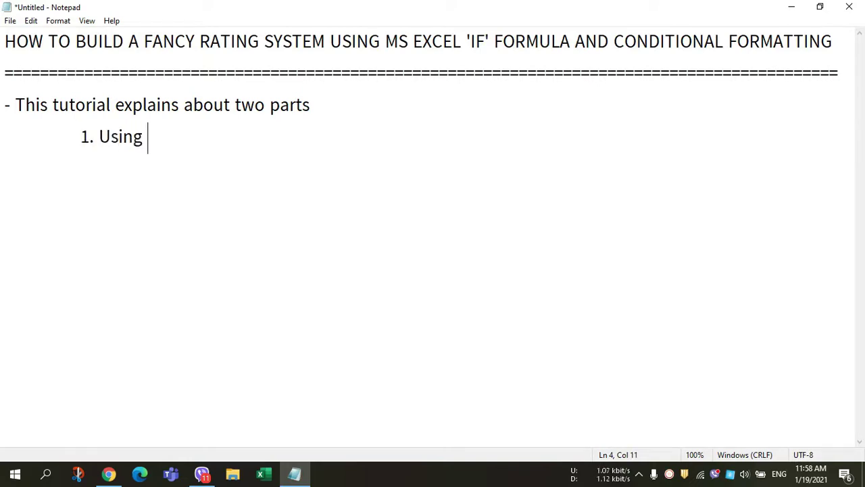
type("'if' fun")
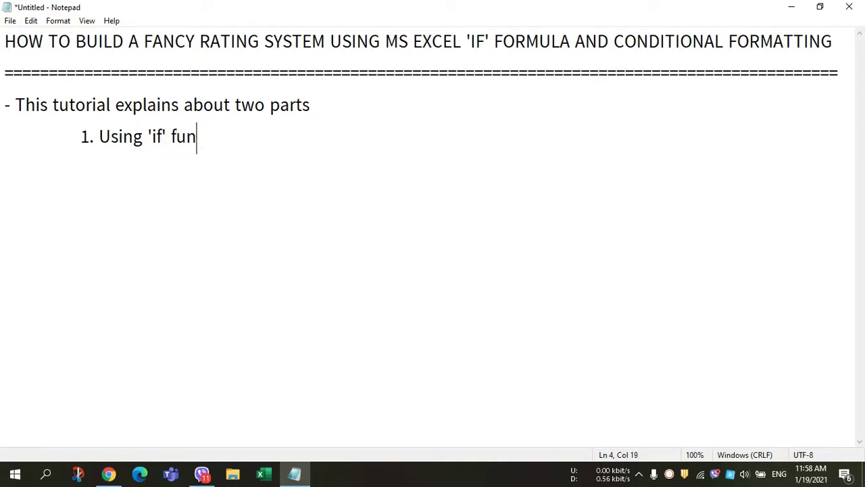
type("c")
type("tion")
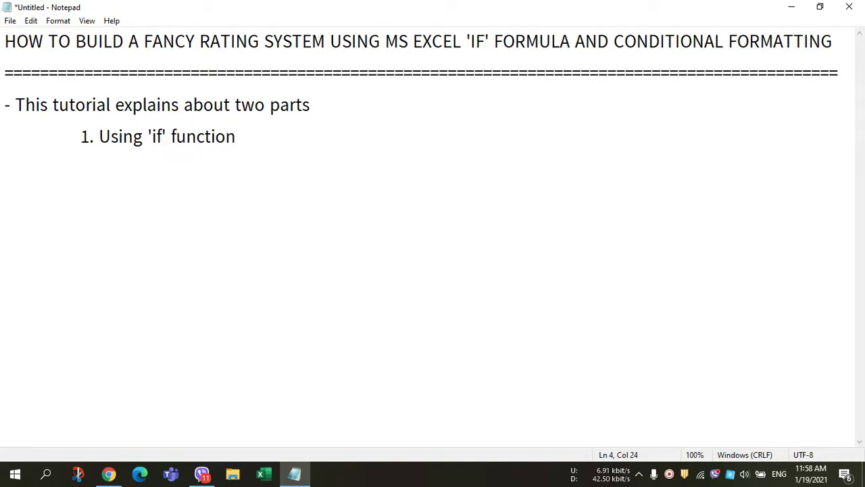
Add the indented second item '2. Conditional Formatting'.
key("Return")
key("Tab")
type("2. C")
type("onditional For")
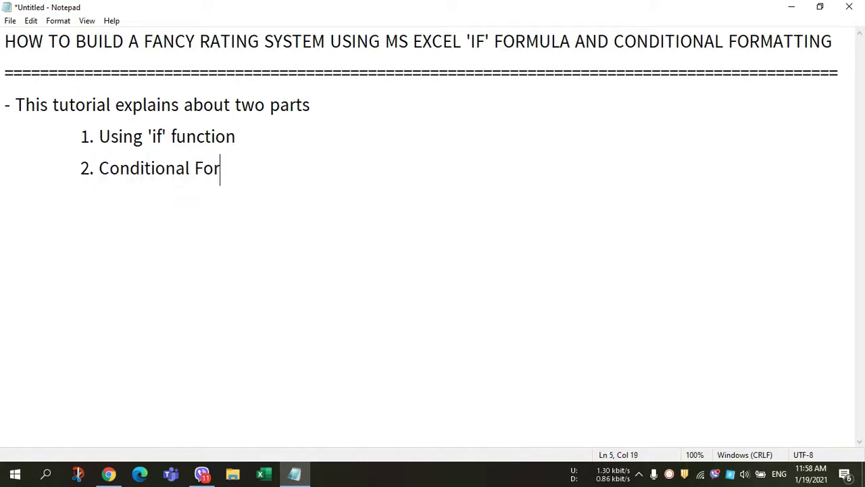
type("matting")
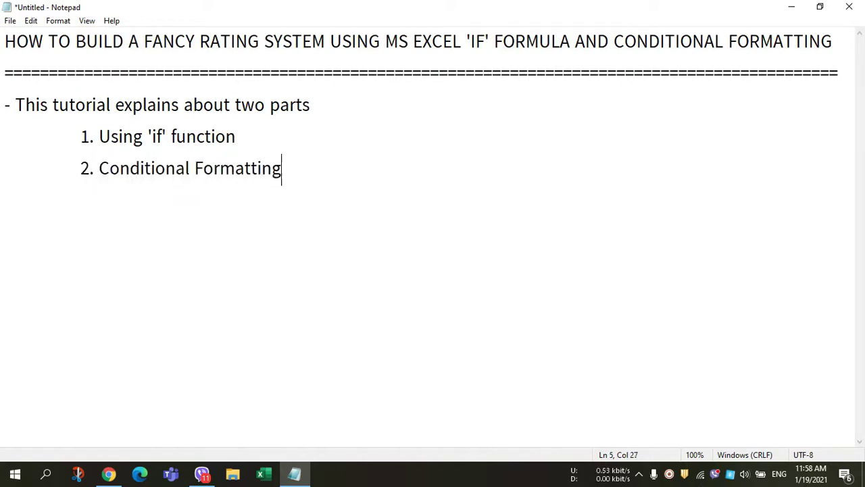
Add the line '- Ok, Let's see our rules first.' and bring up the Run prompt.
key("Return")
type("- ")
type("Ok, Le")
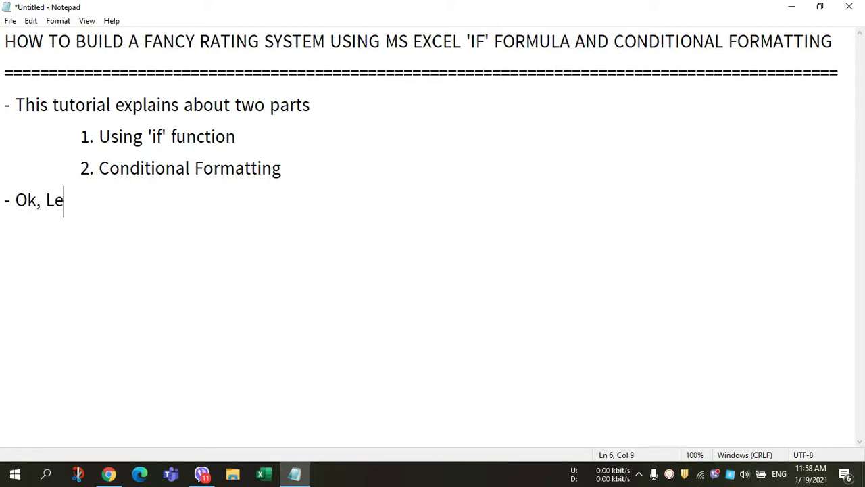
type("t's see")
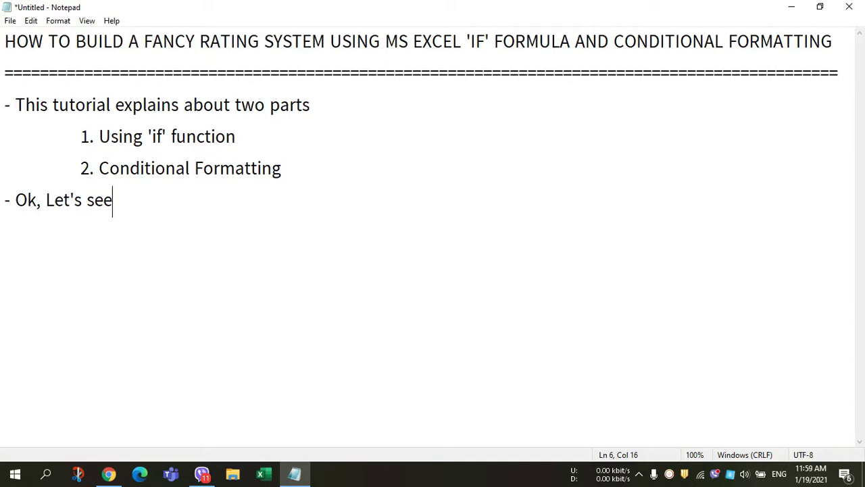
type("our")
key("BackSpace")
key("BackSpace")
key("BackSpace")
type("our ruu")
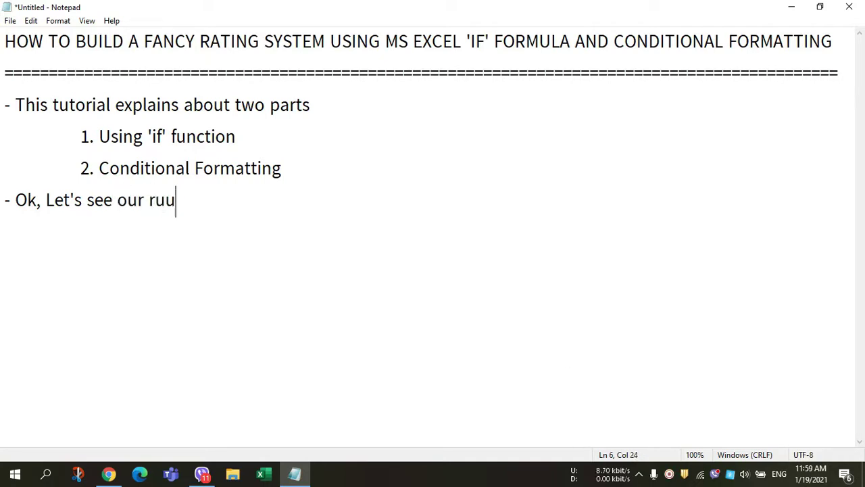
key("BackSpace")
type("les")
type(" first.")
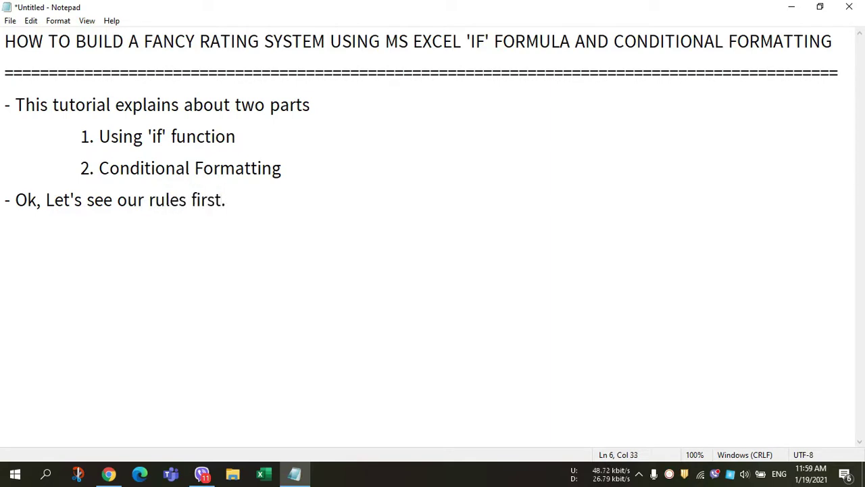
key("super+r")
Launch a second, empty Notepad window with the notepad command.
type("no")
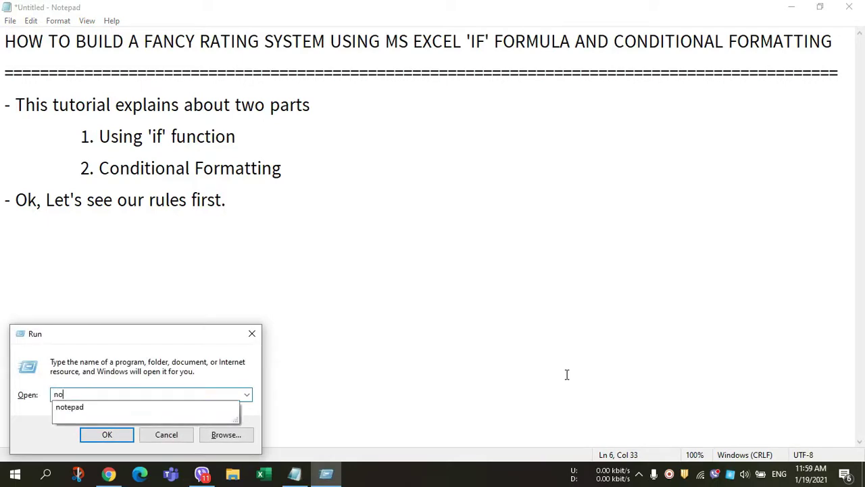
type("pad")
key("Return")
key("super")
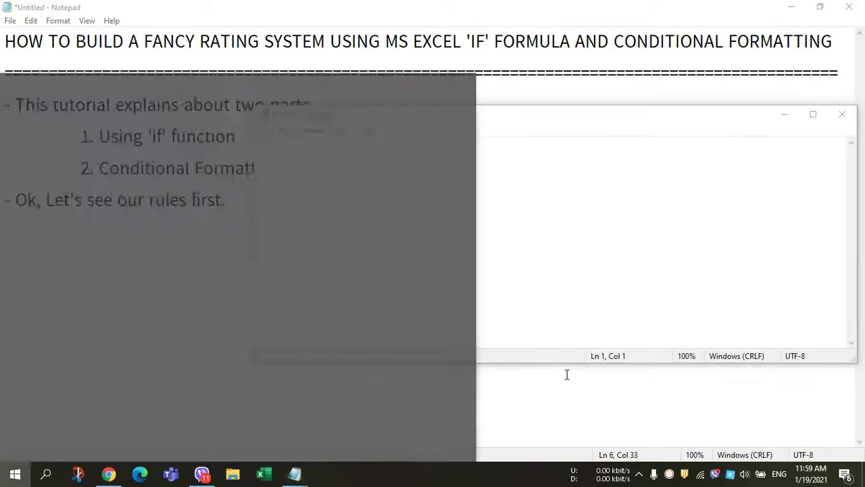
key("Escape")
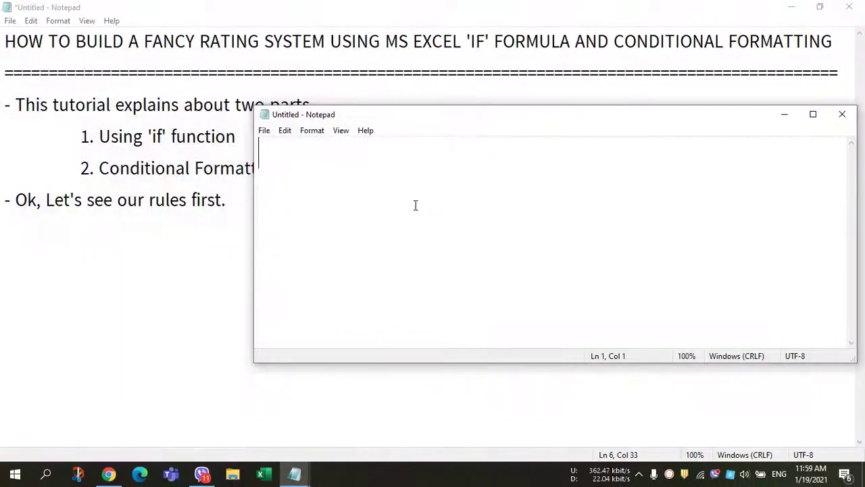
Title it 'RATING SYSTEM' with a row of = signs beneath.
type("RAING")
key("BackSpace")
key("BackSpace")
key("BackSpace")
type("T")
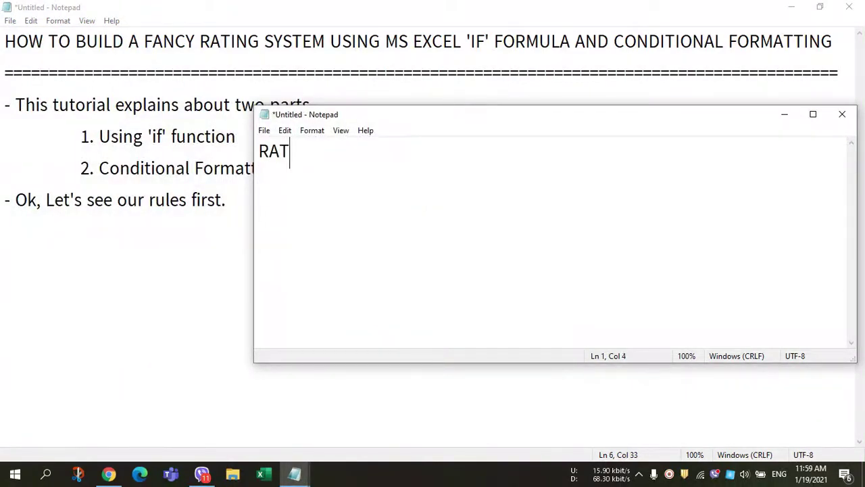
type("ING SYSTEM")
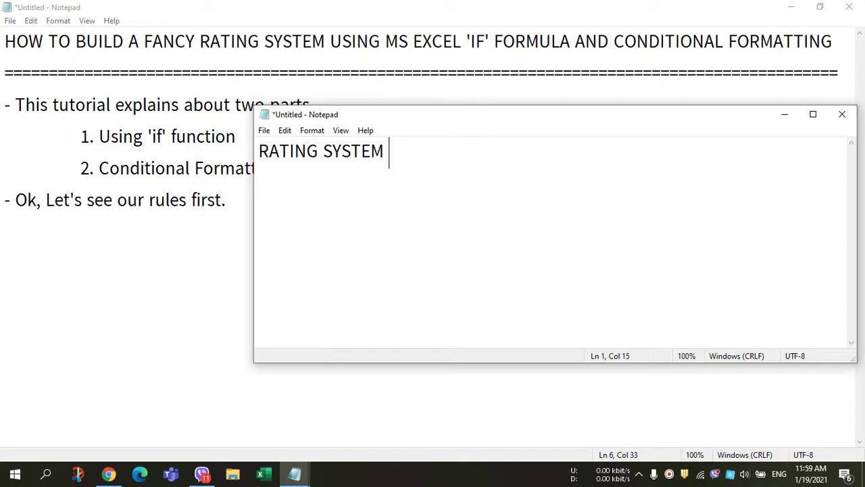
key("BackSpace")
key("Return")
type("===========")
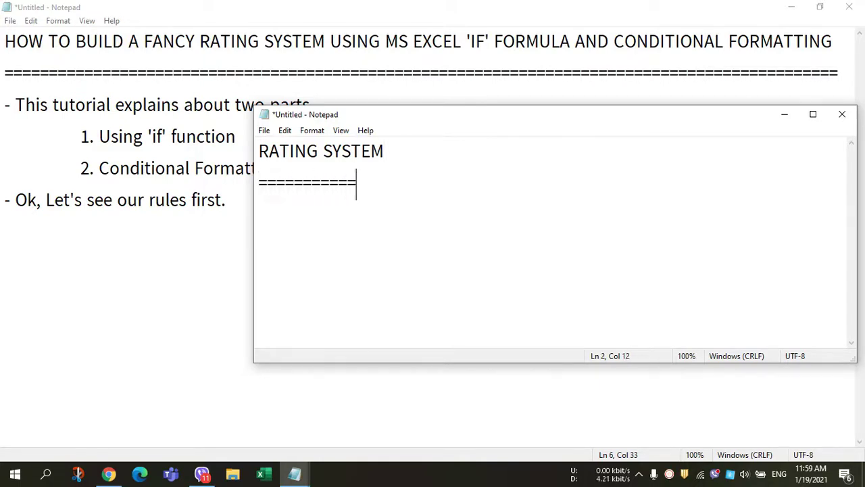
type("===")
Add the line '-Rating Point - 1 to 10'.
key("Return")
type("r")
key("BackSpace")
type("R")
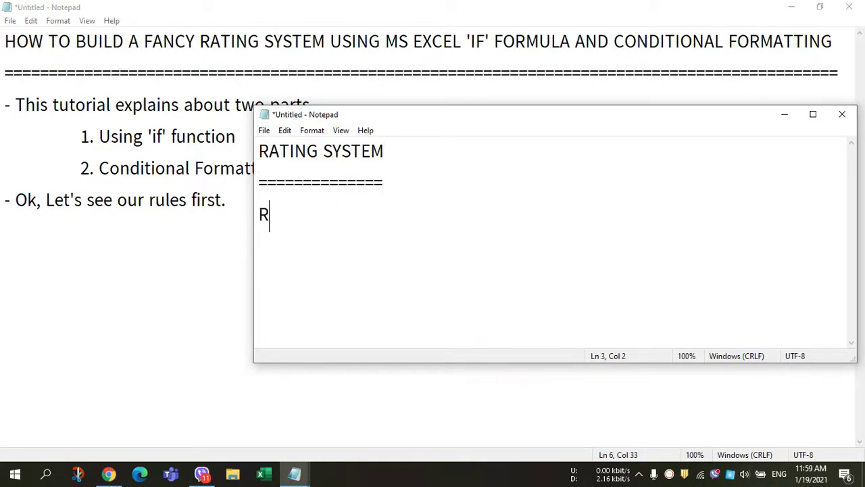
type("ATING")
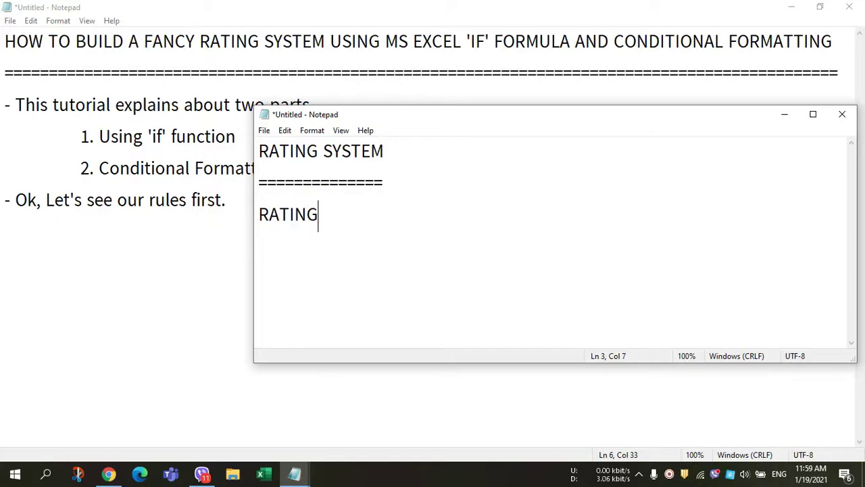
key("BackSpace")
key("BackSpace")
key("BackSpace")
key("BackSpace")
key("BackSpace")
type("ating ")
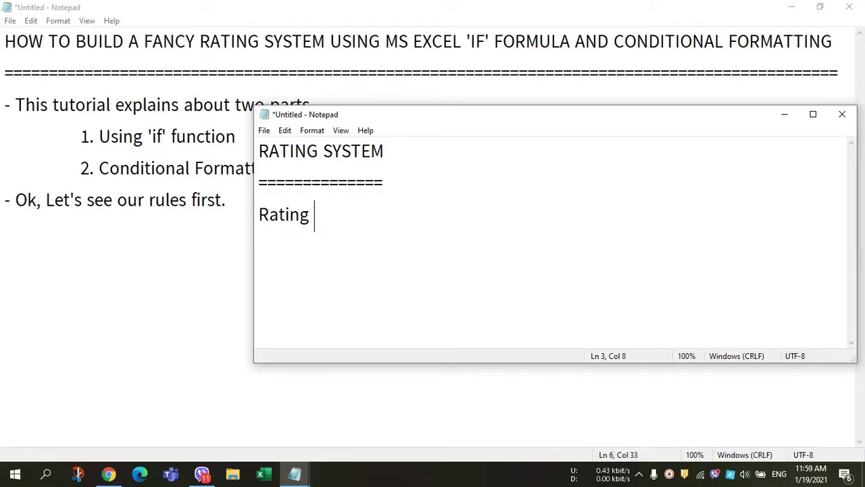
type("Point - ")
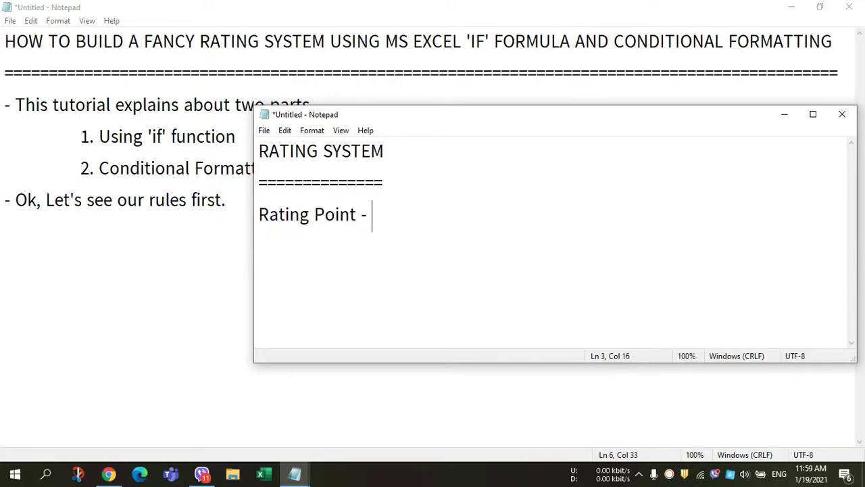
type("1 to 10")
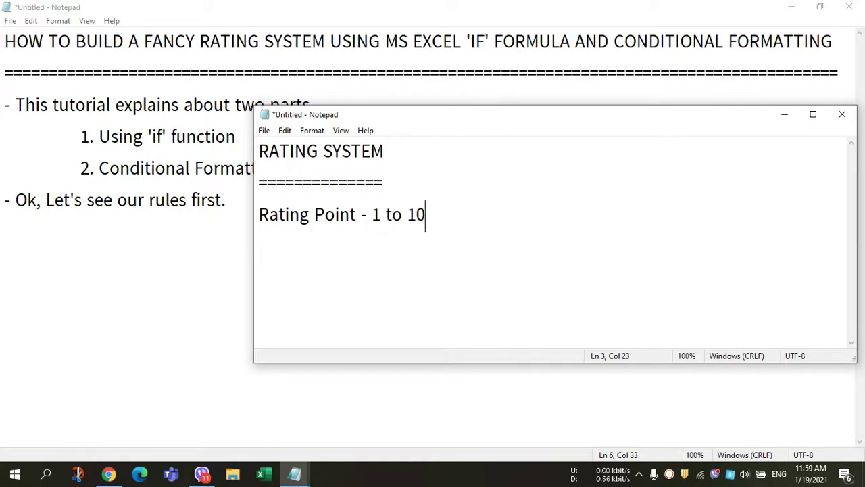
key("Home")
type("-")
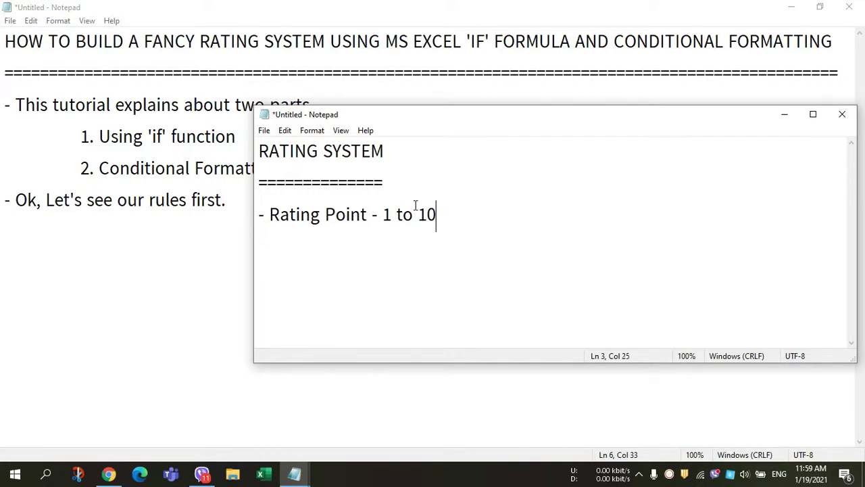
Add the rule '- 1, 2, 3 = Normal' with the label tab-aligned.
key("Return")
type("-")
type("1, 2")
key("BackSpace")
type("2, 3")
key("Tab")
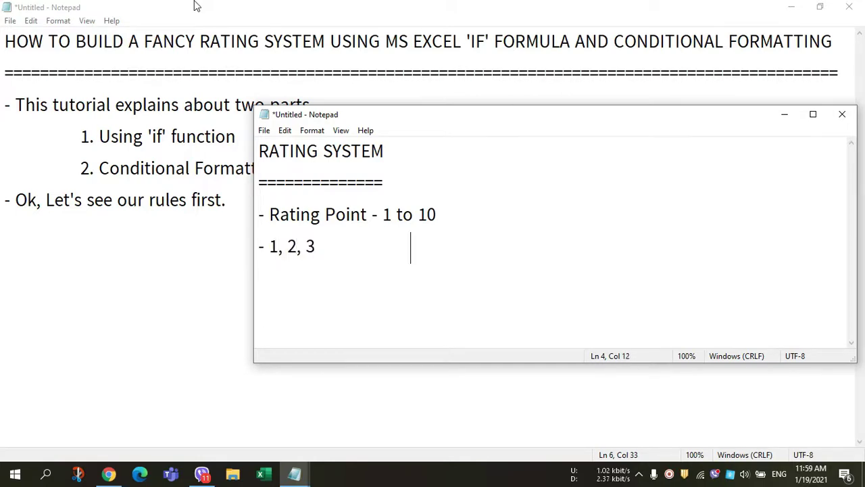
type("= Normal")
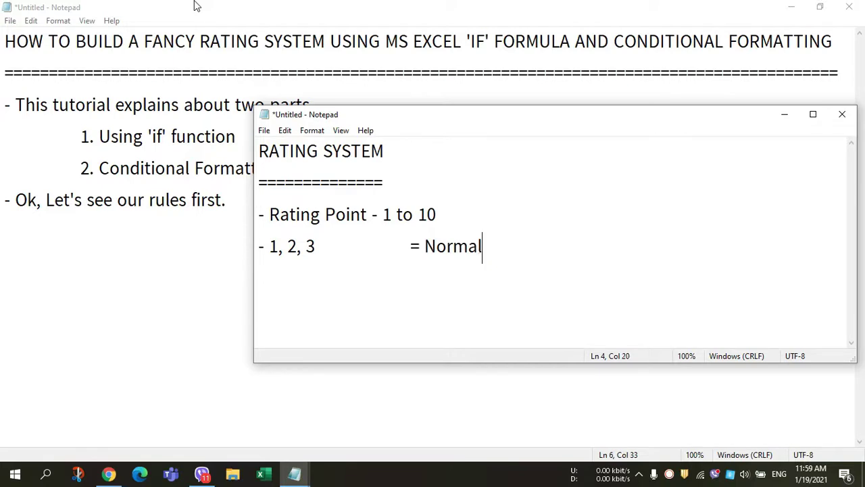
Add the rules '- 4, 5, 6 = Good' and '- 7, 8 = Better'.
key("Return")
type("1")
key("BackSpace")
key("BackSpace")
type("- 4,")
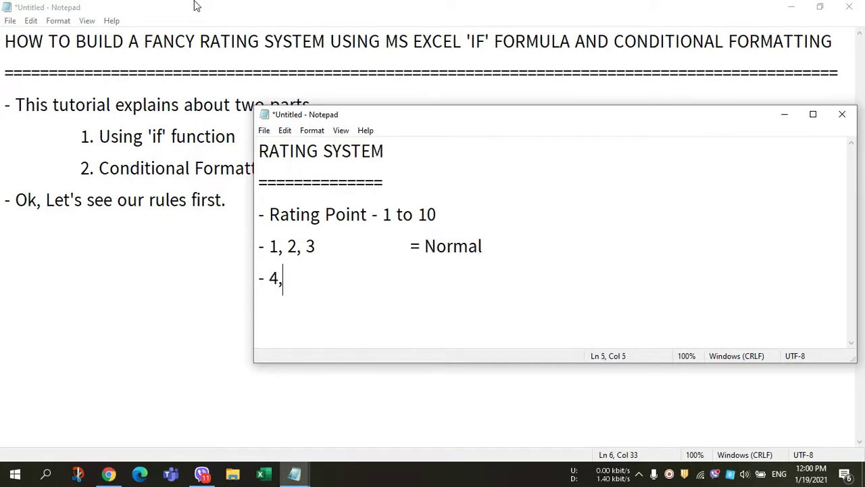
type(" 5, 6")
key("Tab")
key("Tab")
type("= ")
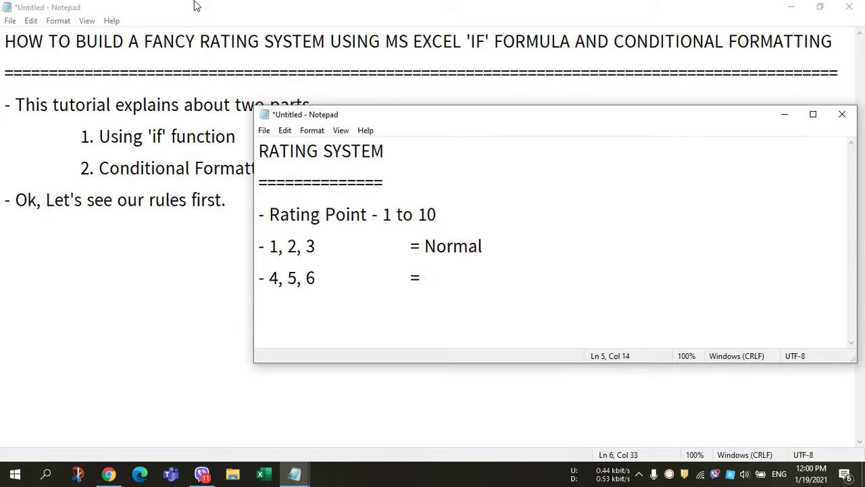
type("Good")
key("Return")
type("- ")
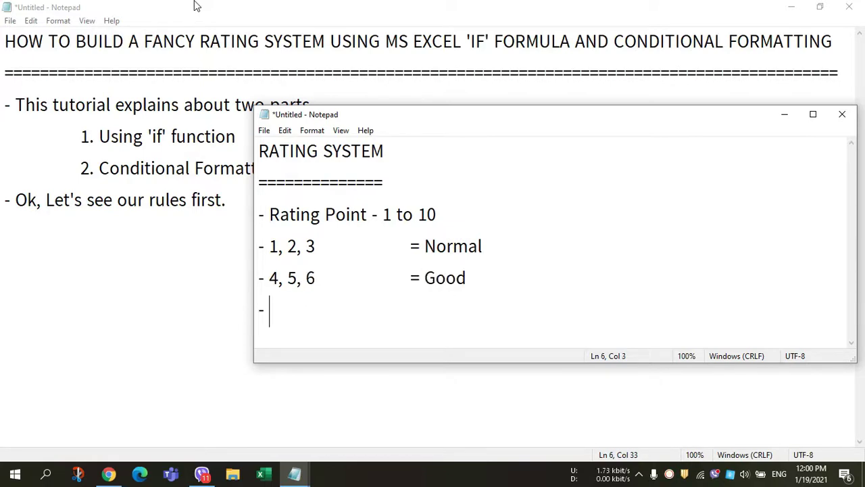
type("7, 8")
key("Tab")
key("Tab")
type("= B")
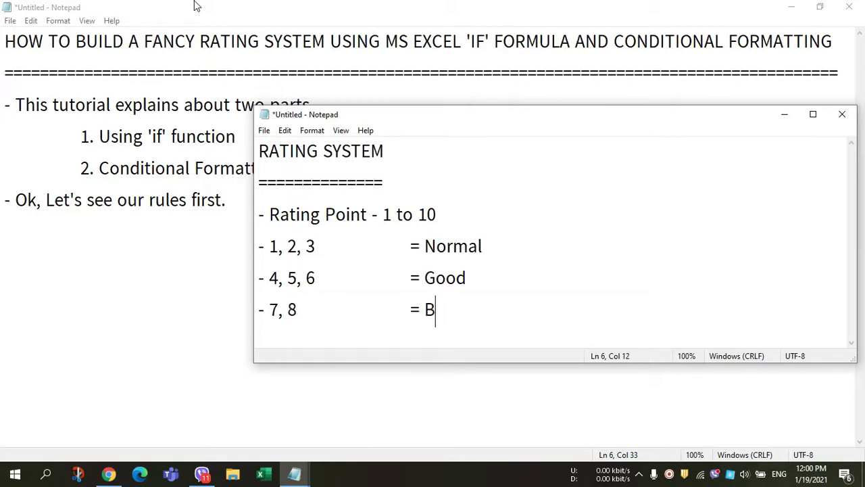
type("etter")
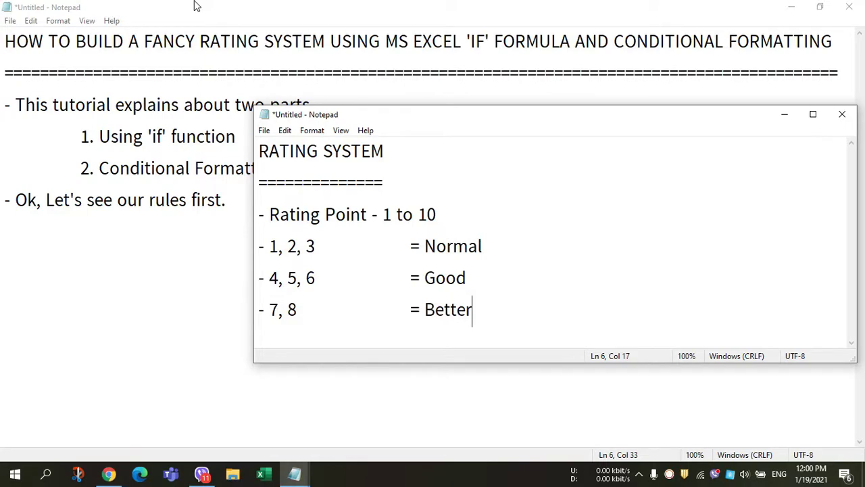
Add the rules '- 9, 10 = Best' and '- Other input = Invalid'.
key("Return")
type("- 9")
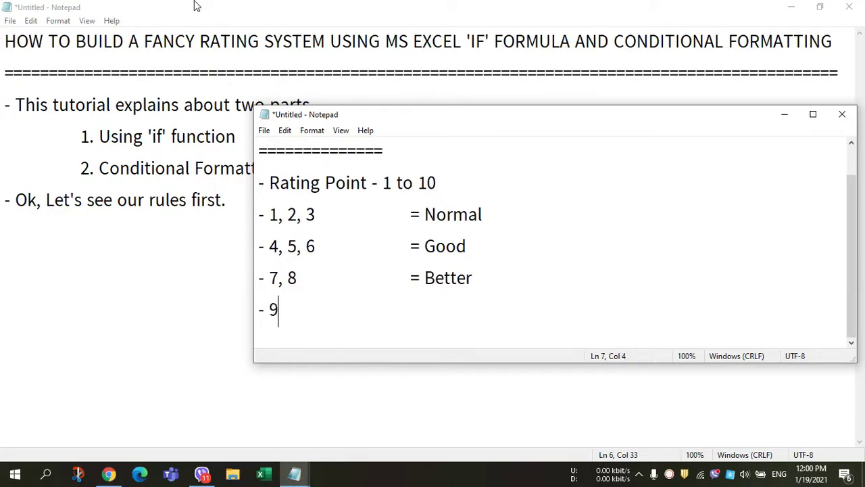
type(", 10")
key("Tab")
key("Tab")
type("= ")
type("Best")
key("Return")
type("- ")
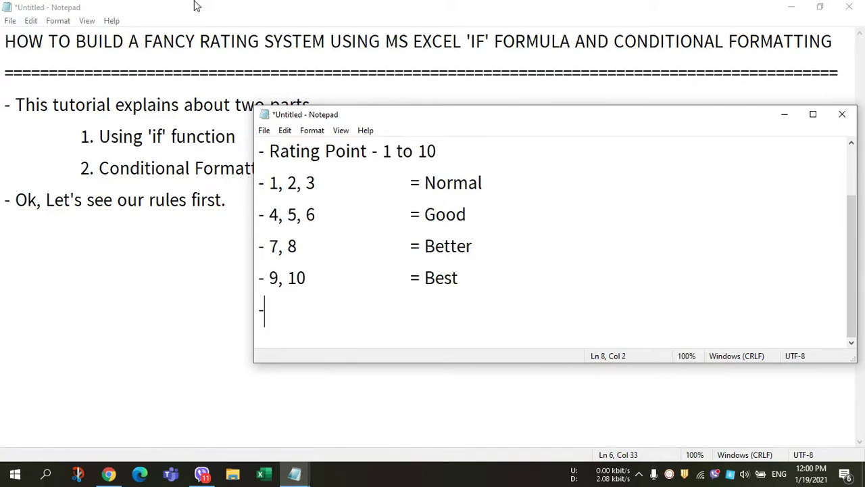
type("Other input ")
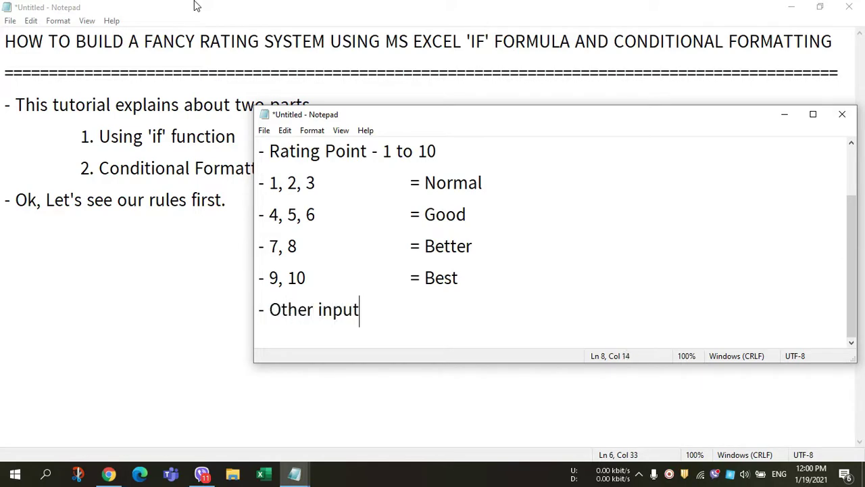
type("=")
key("BackSpace")
key("Tab")
type("= Invalid")
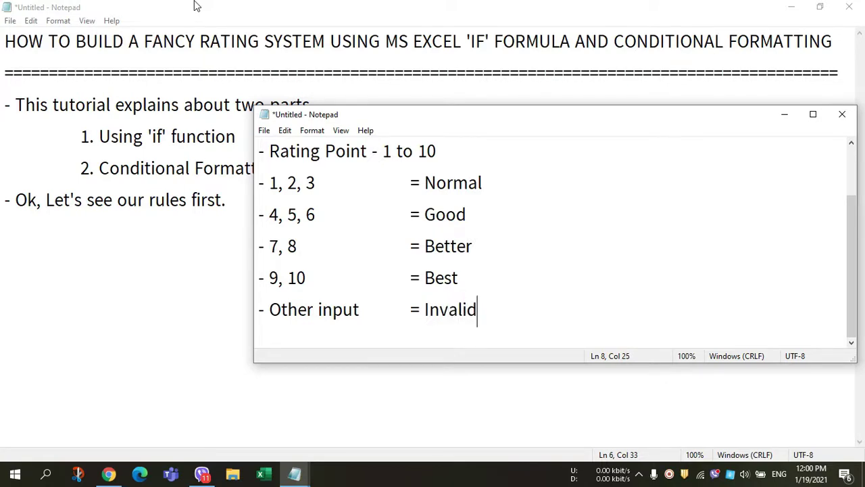
In the main notes, add '- In our system, user will enter a number and relevent result will show.'.
left_click(158, 252)
type("- ")
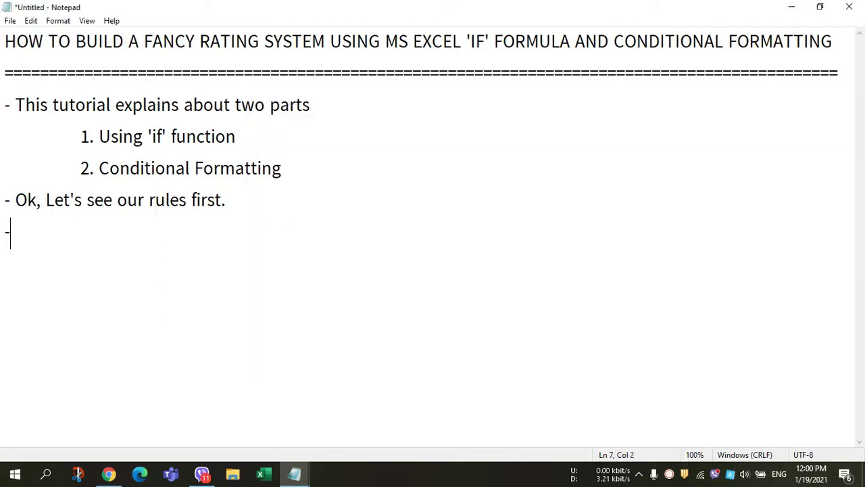
type("In our ")
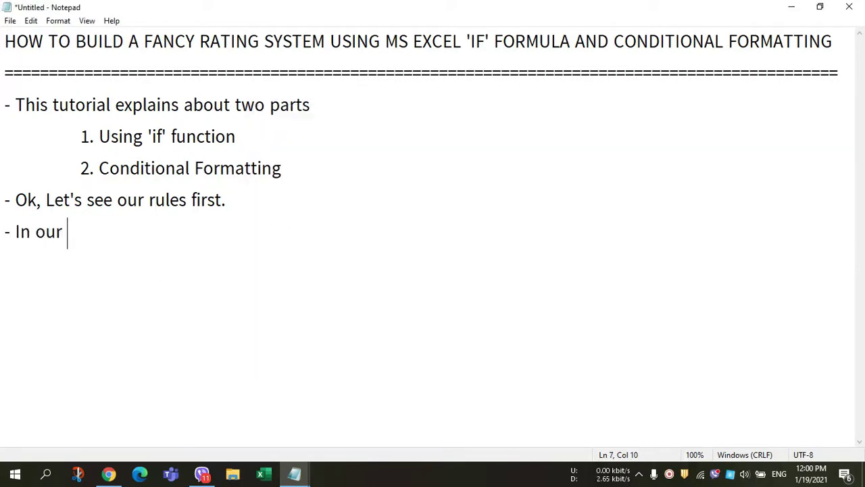
type("system,")
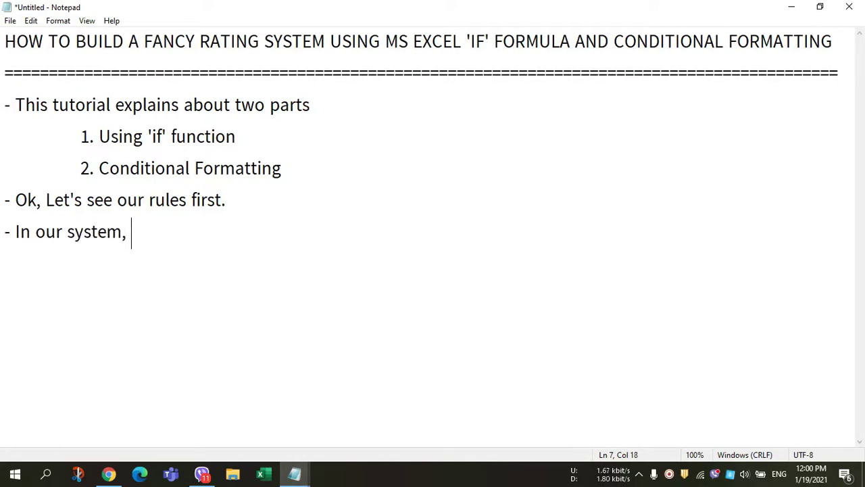
type("useer")
key("BackSpace")
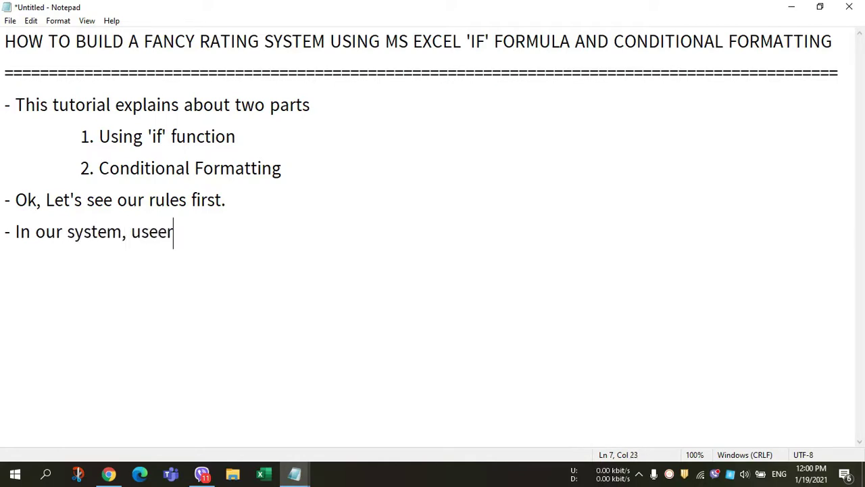
key("BackSpace")
key("BackSpace")
type("rw")
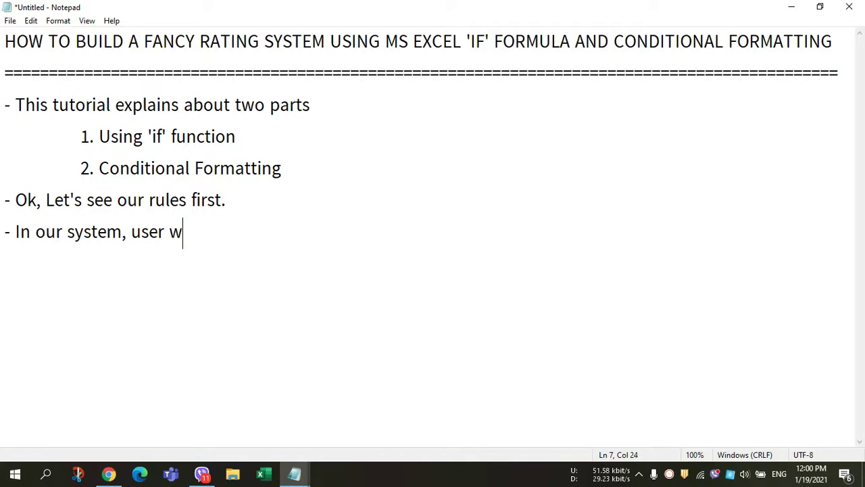
type("il")
type("l ")
type("enter")
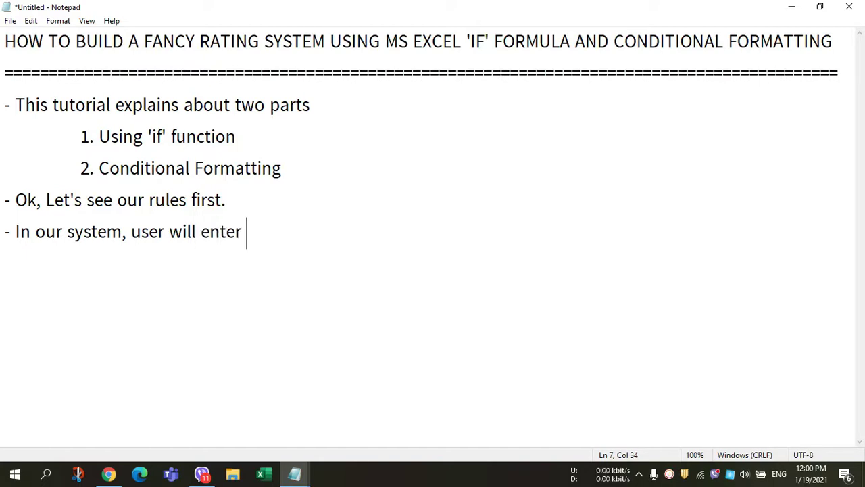
type("a number and ")
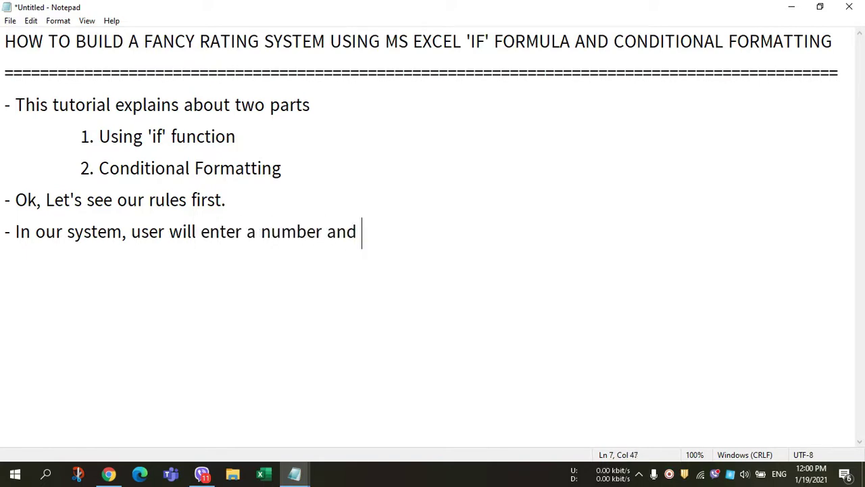
type("shouw")
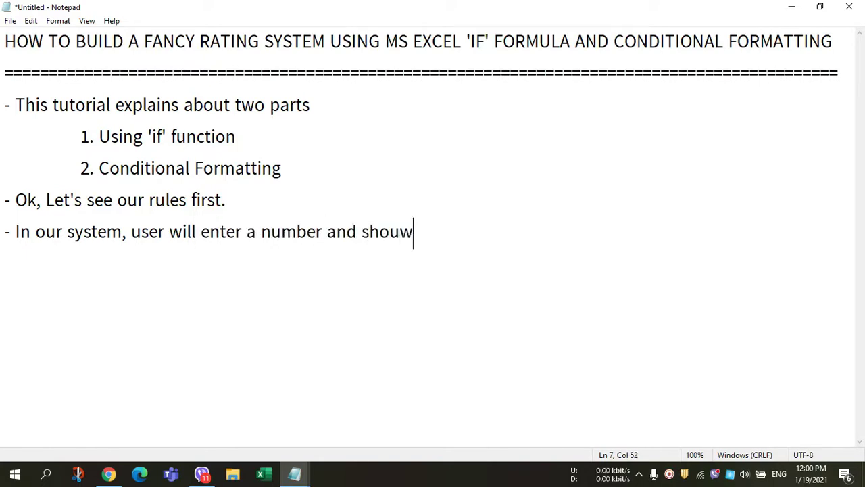
key("BackSpace")
key("BackSpace")
key("BackSpace")
key("BackSpace")
key("BackSpace")
type("resul")
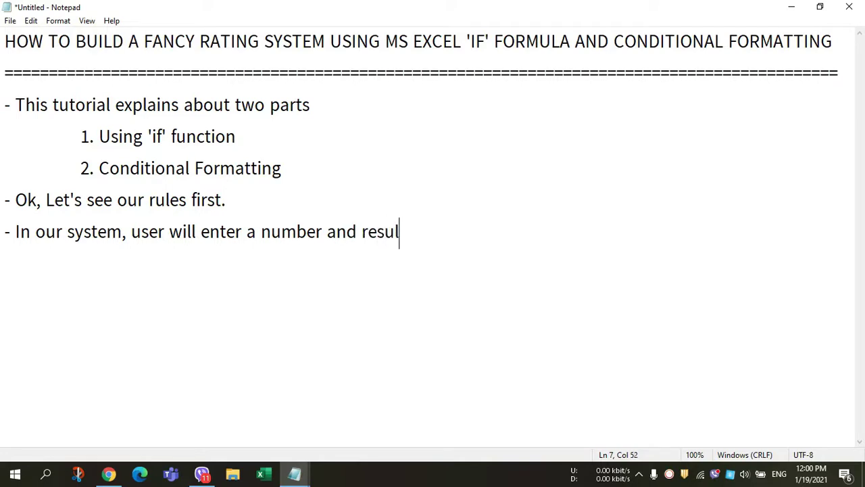
key("BackSpace")
key("BackSpace")
key("BackSpace")
key("BackSpace")
key("BackSpace")
type("rating")
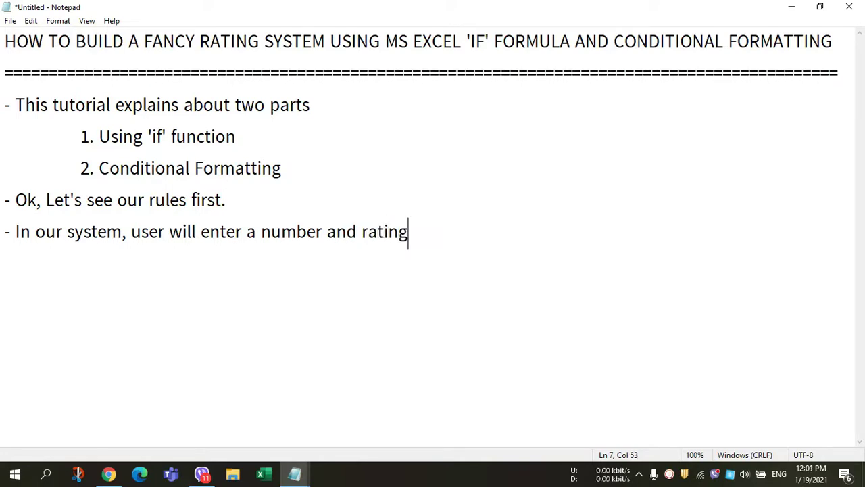
type(" result")
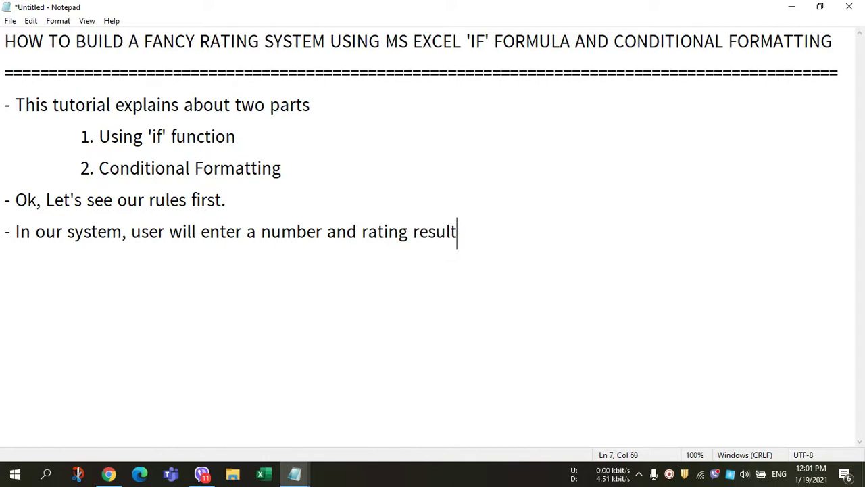
key("BackSpace")
key("BackSpace")
key("BackSpace")
key("BackSpace")
key("BackSpace")
key("BackSpace")
type("el")
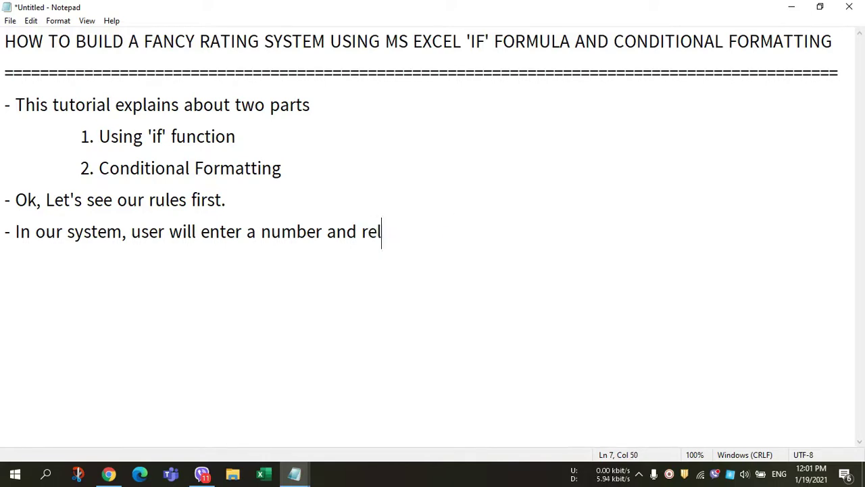
type("event ")
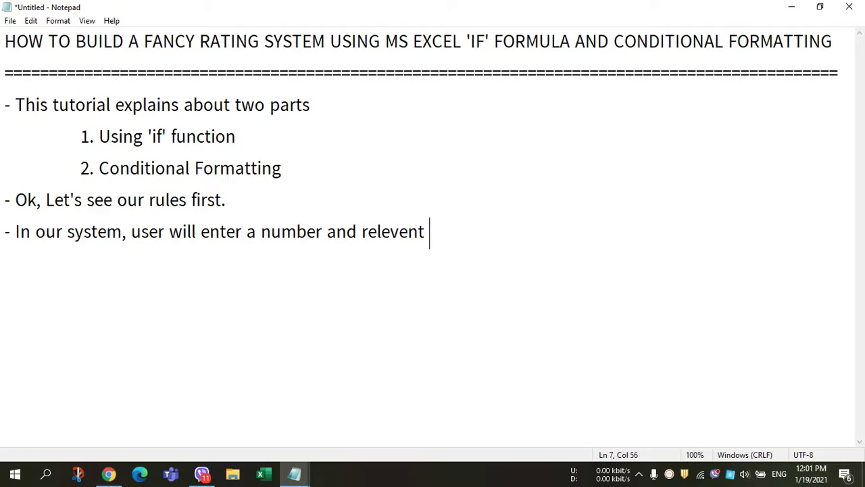
type("r")
type("esult ")
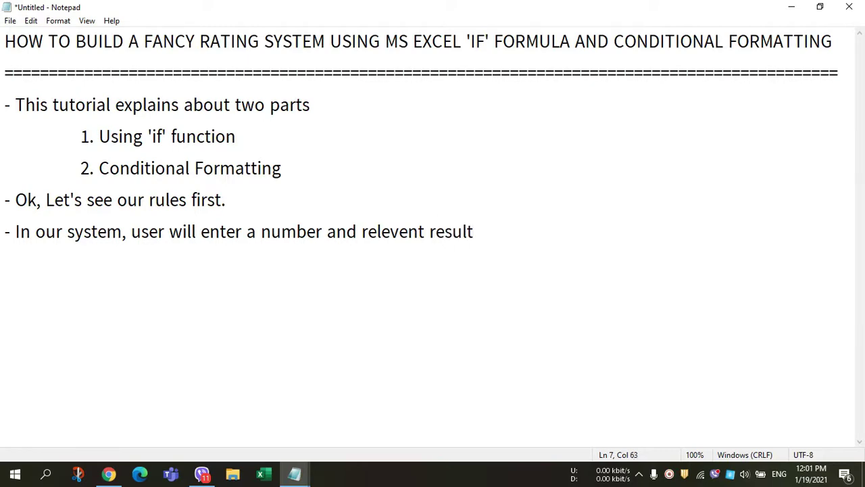
type("willl")
key("BackSpace")
type("s")
type("how.")
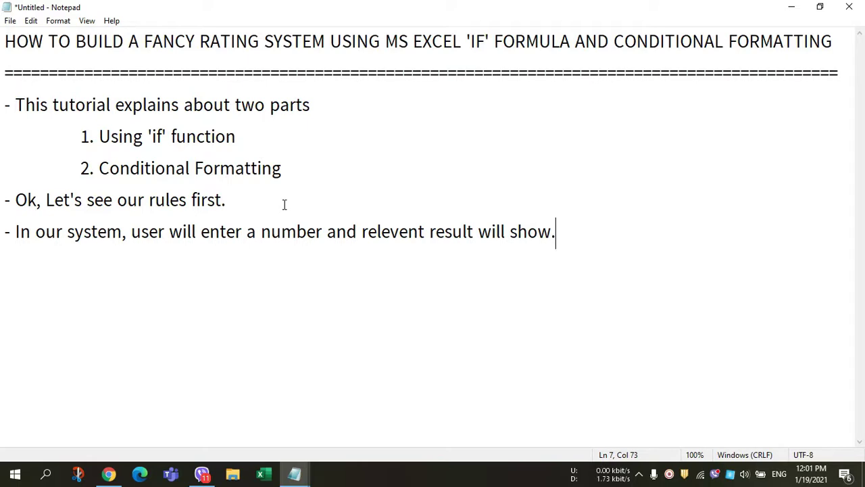
Correct the misspelling 'relevent' to 'relevant'.
left_click(408, 237)
key("BackSpace")
type("a")
key("End")
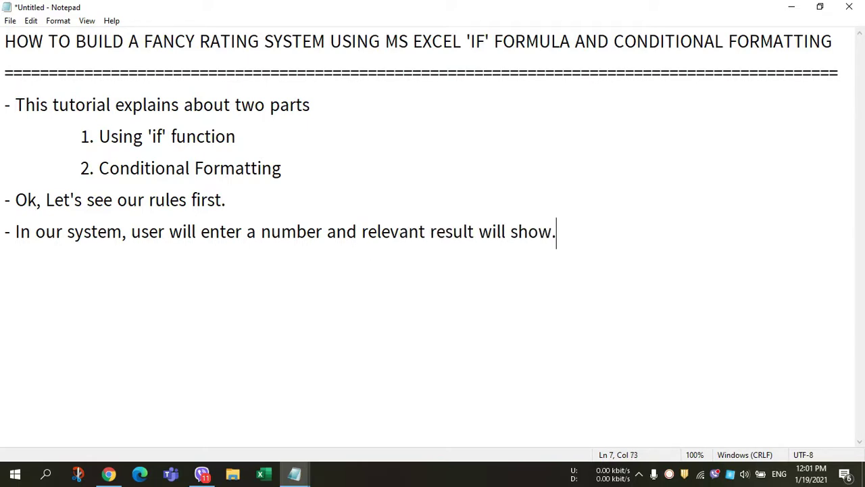
Add the line 'Moreover, we are going to color in result text.'.
key("Return")
type("Moreov")
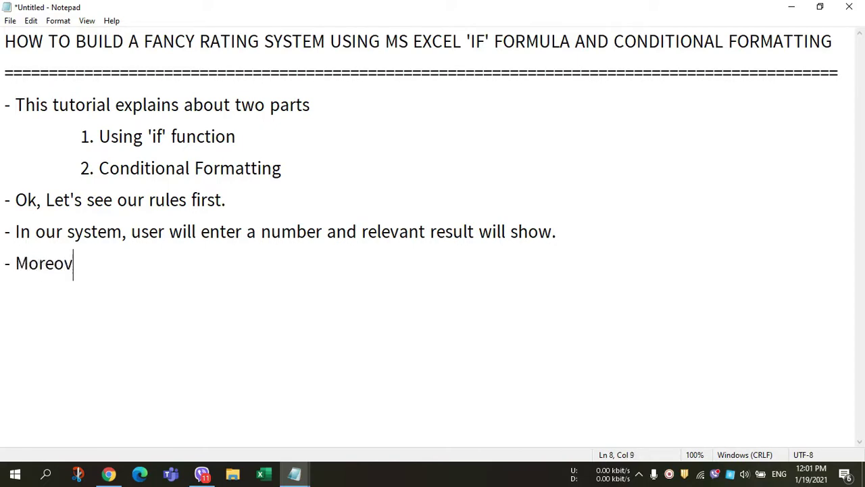
type("er w")
key("BackSpace")
key("BackSpace")
type(", will")
key("BackSpace")
key("BackSpace")
key("BackSpace")
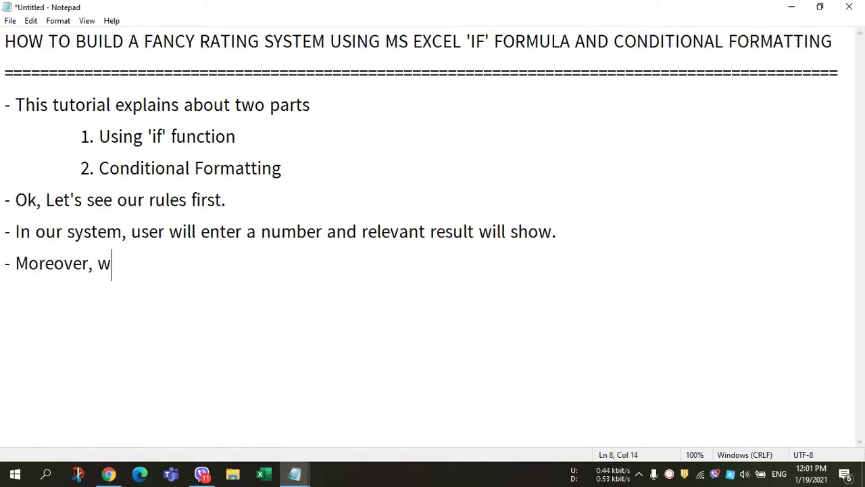
type("e are going t")
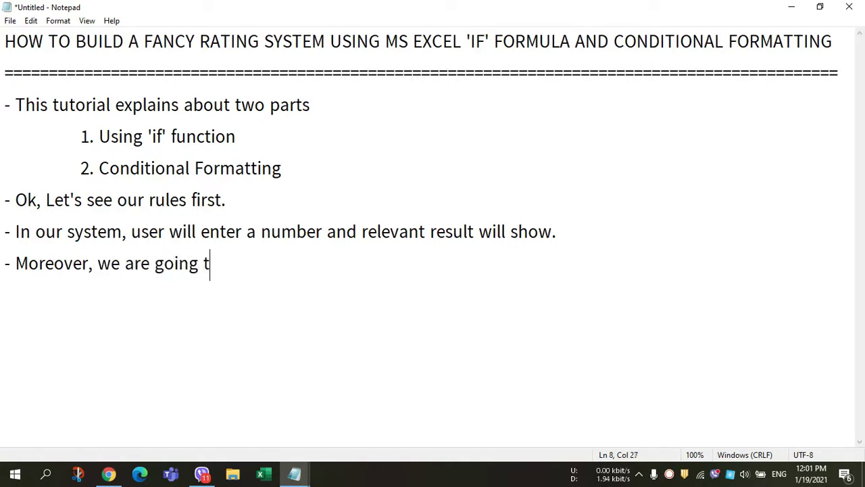
type("o a")
key("BackSpace")
type("color ")
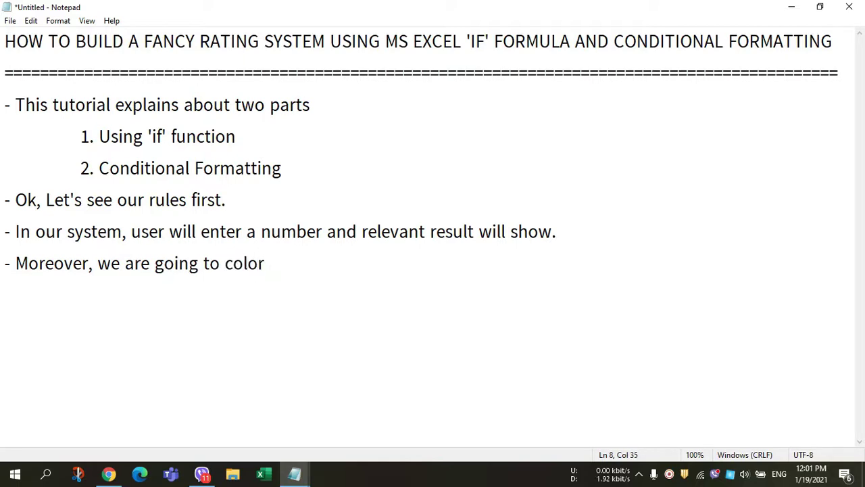
type("in result")
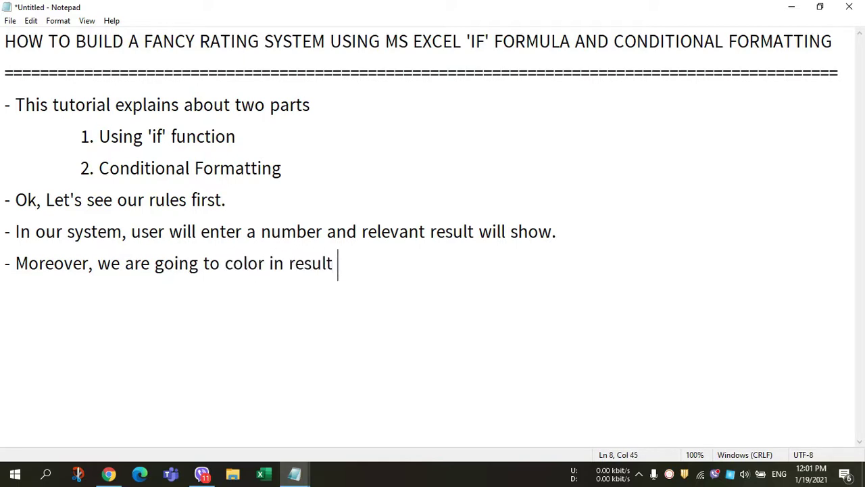
type(" text.")
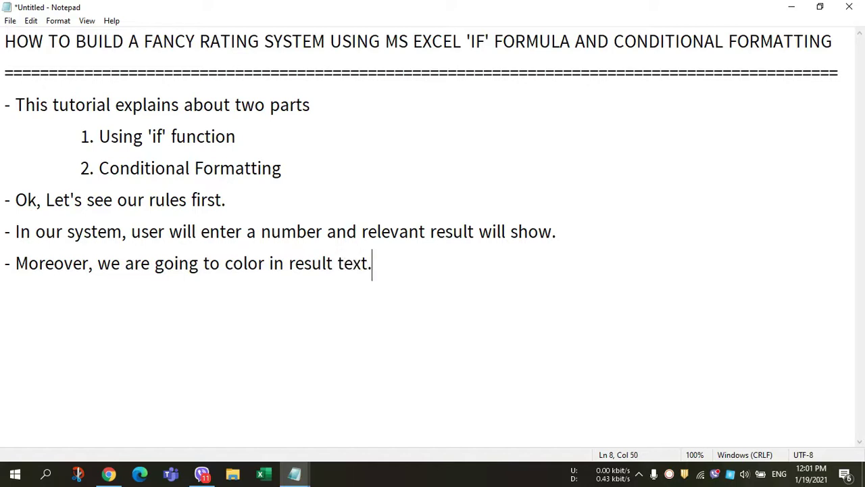
key("alt+Tab")
key("Up")
key("Up")
key("Up")
key("Up")
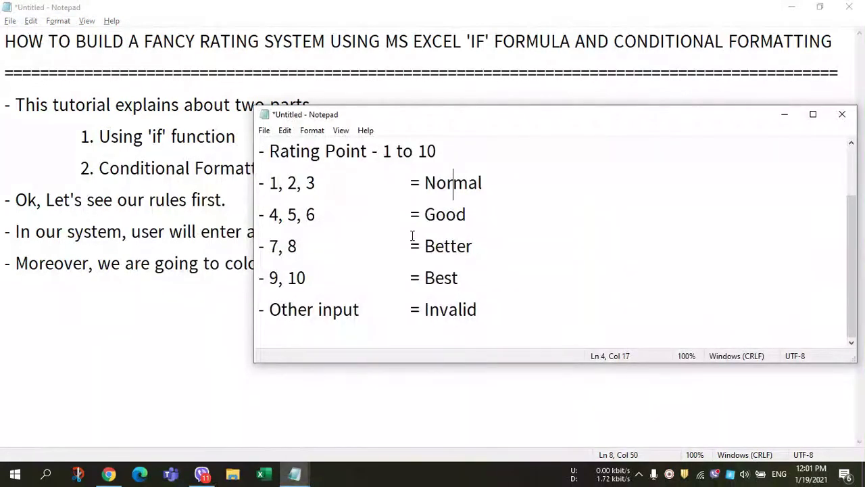
Insert 'cell of' into the Moreover line of the main notes.
key("Right")
key("Right")
key("Right")
left_click(166, 309)
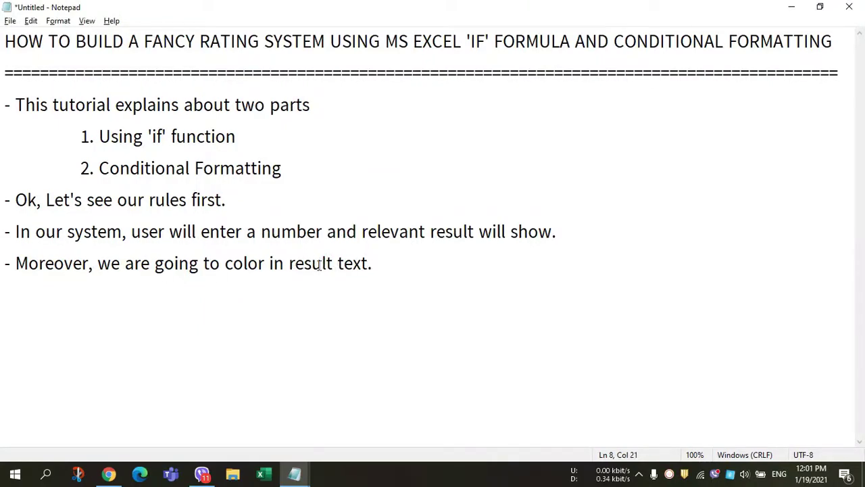
left_click(285, 263)
type("cell o")
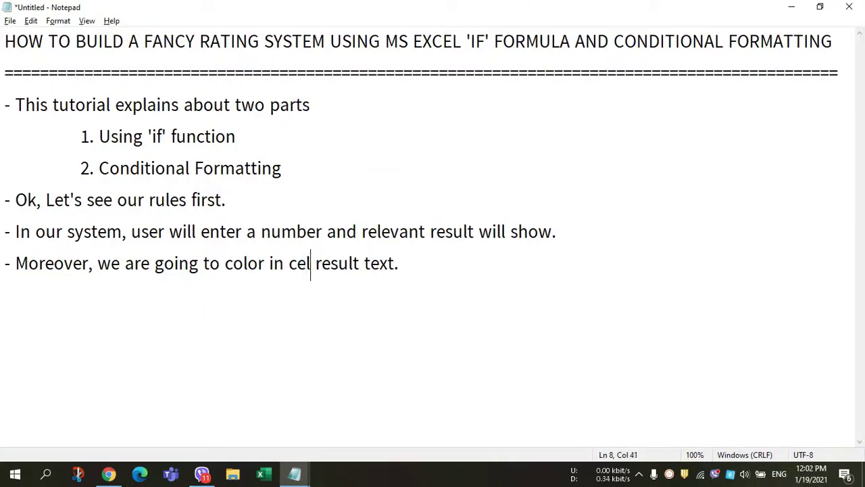
type("f")
In the rating rules, append (Red Color) to Normal and (Yellow Color) to Good.
key("alt+Tab")
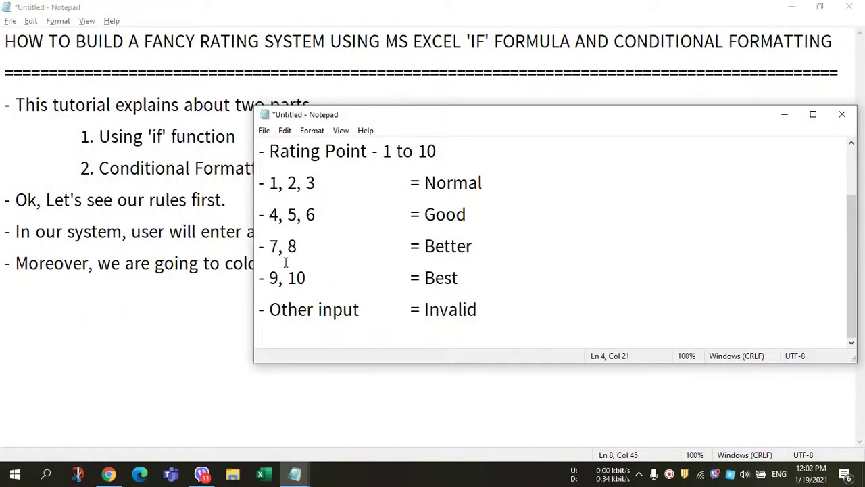
type("(Red co")
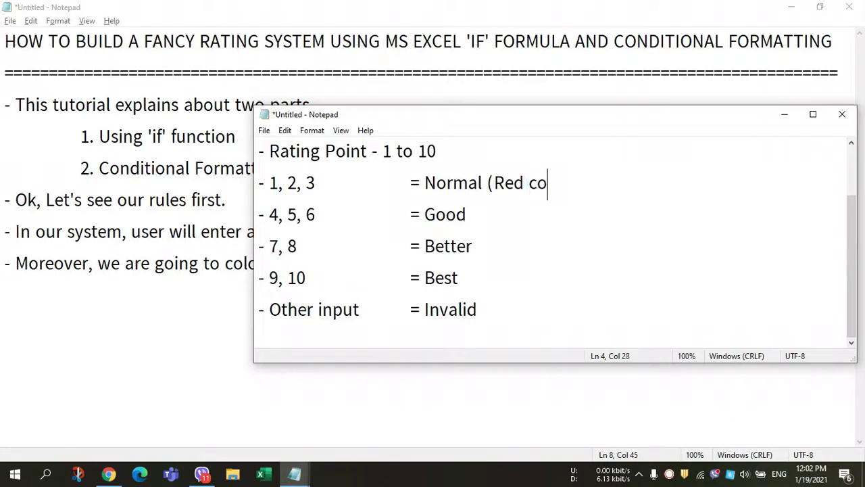
type("lor")
key("BackSpace")
key("BackSpace")
key("BackSpace")
key("BackSpace")
key("BackSpace")
type("Color)")
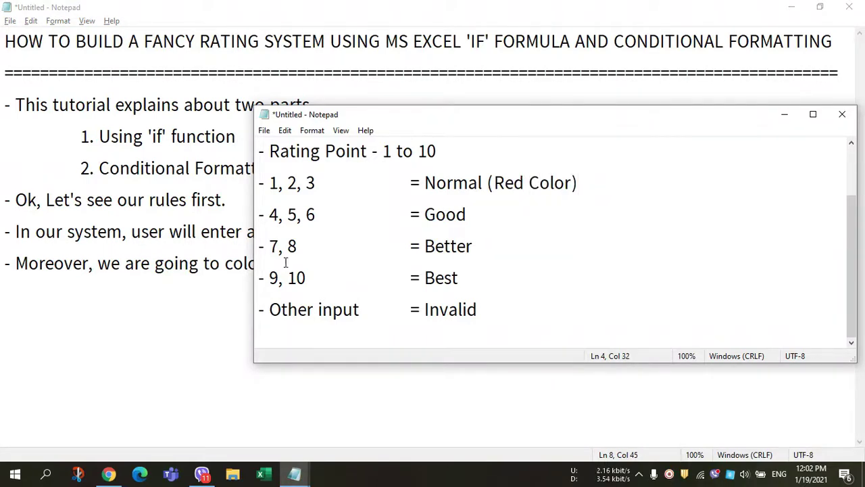
key("Down")
type("(")
type("Yellow ")
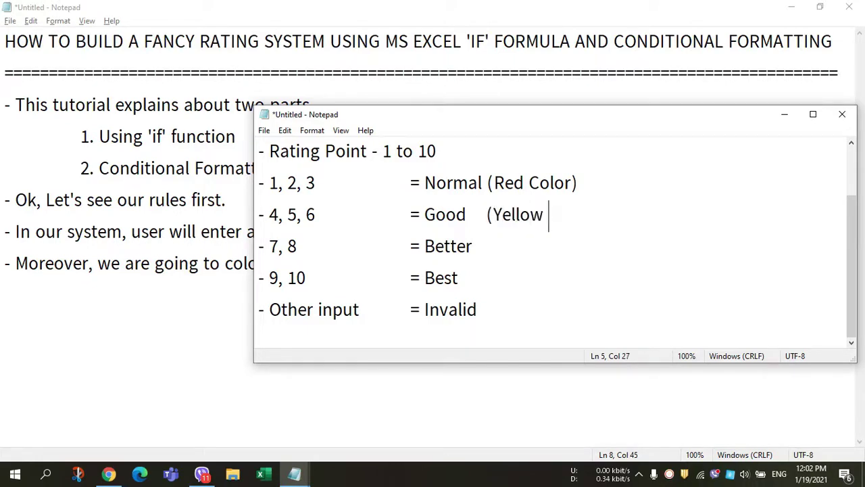
type("Color)")
Append (Green Color) to Better, (Blue Color) to Best, and (No Color) to Invalid.
key("Down")
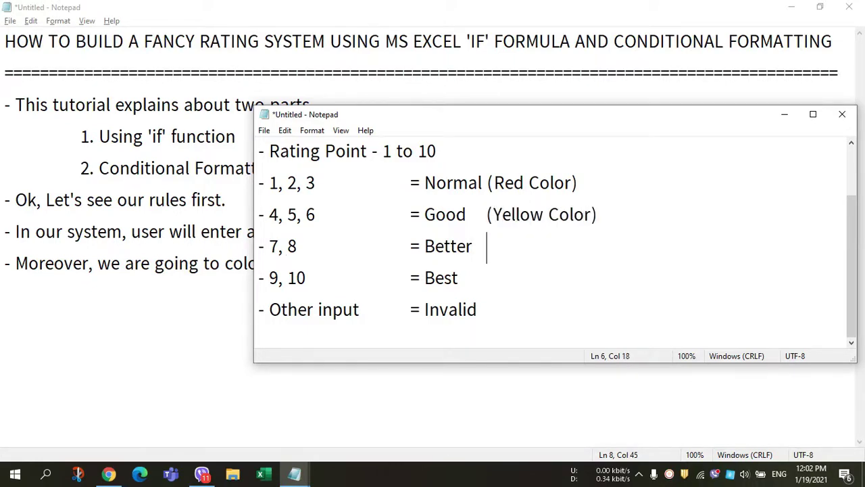
type("(")
type("Green Color")
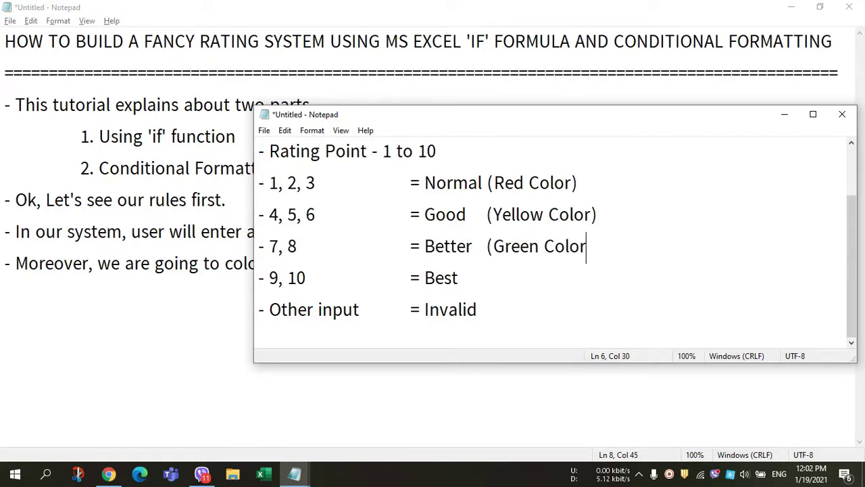
type(")")
key("Down")
key("Tab")
type("(")
type("Blue Color)")
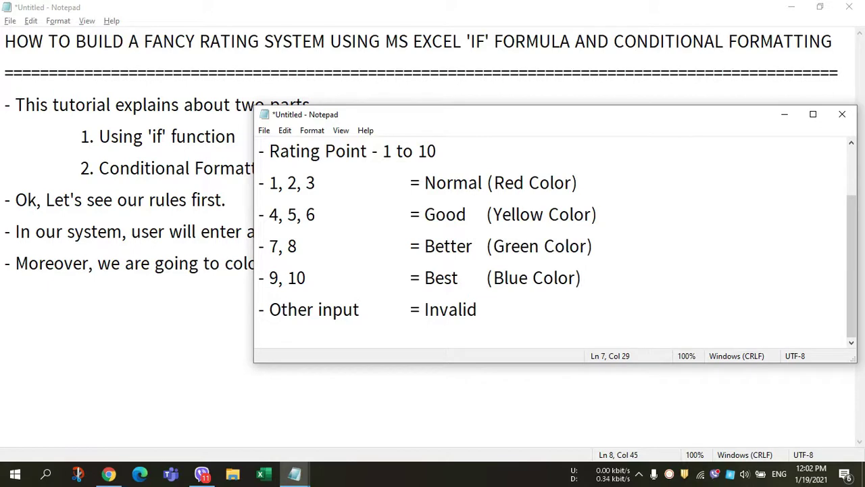
key("Down")
type("(N")
type("o Color")
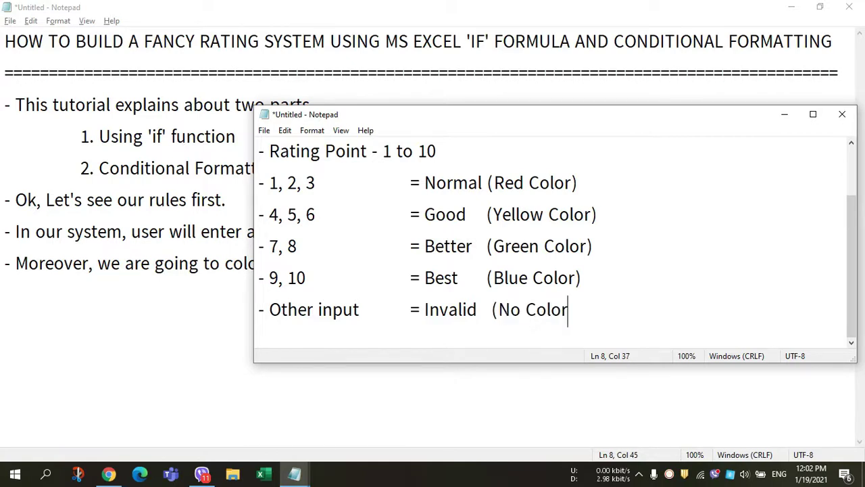
type(")")
Back in the main notes, add '-OK. Let's start.' below the Moreover line.
key("alt+Tab")
key("End")
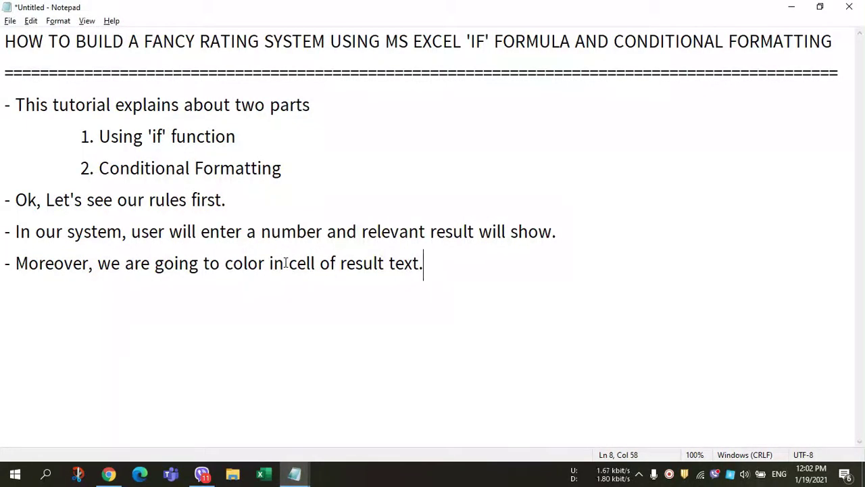
key("Return")
type("-")
type("OK,")
key("BackSpace")
type(". ")
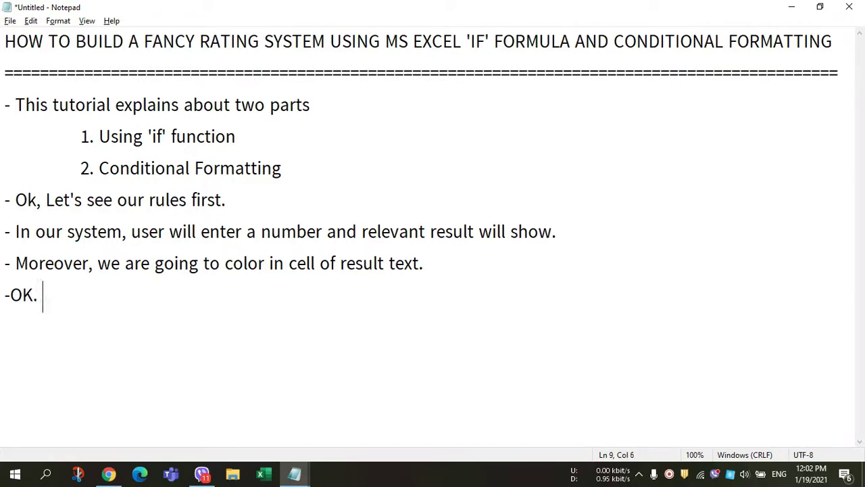
type("Let's")
key("BackSpace")
type("'s ")
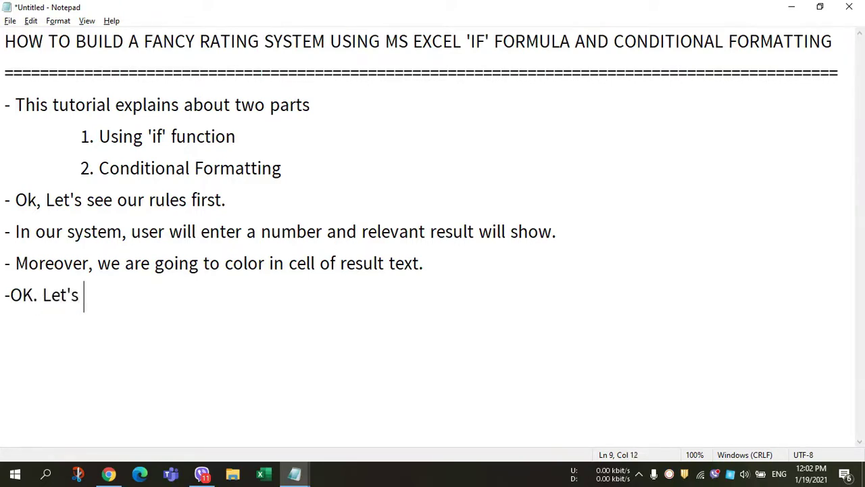
type("start.")
Bring the rating rules Notepad window forward and move it up and to the left.
left_click(294, 473)
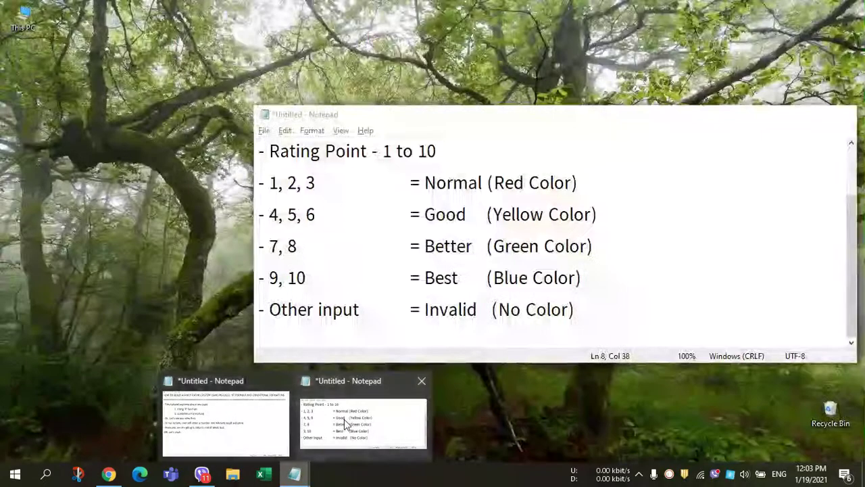
left_click(362, 419)
left_click(383, 250)
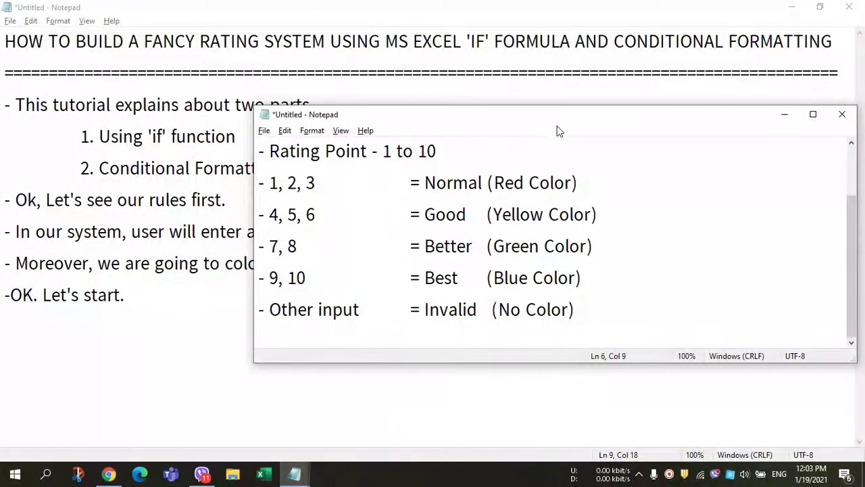
left_click_drag(558, 120, 549, 72)
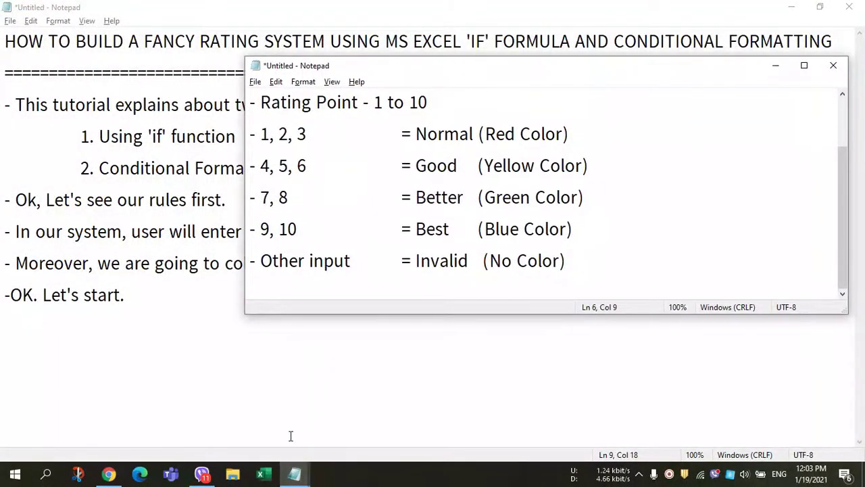
Switch to Excel and open a new blank workbook, maximized to fill the screen.
left_click(269, 477)
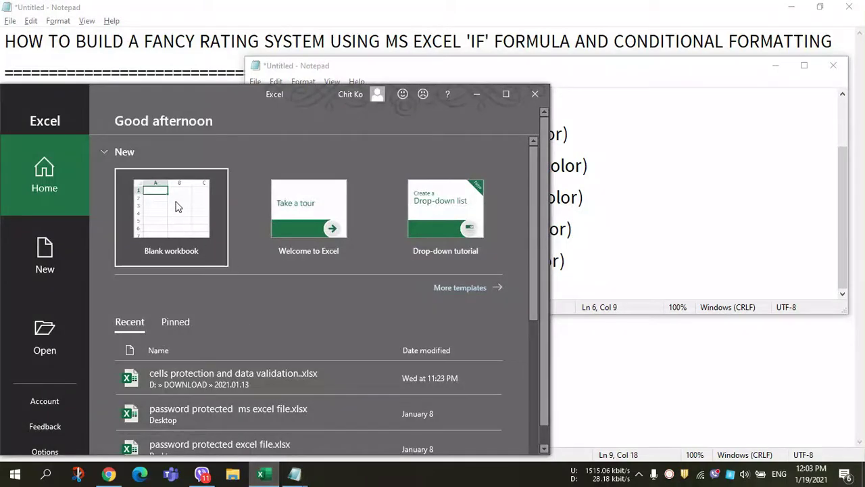
left_click(175, 201)
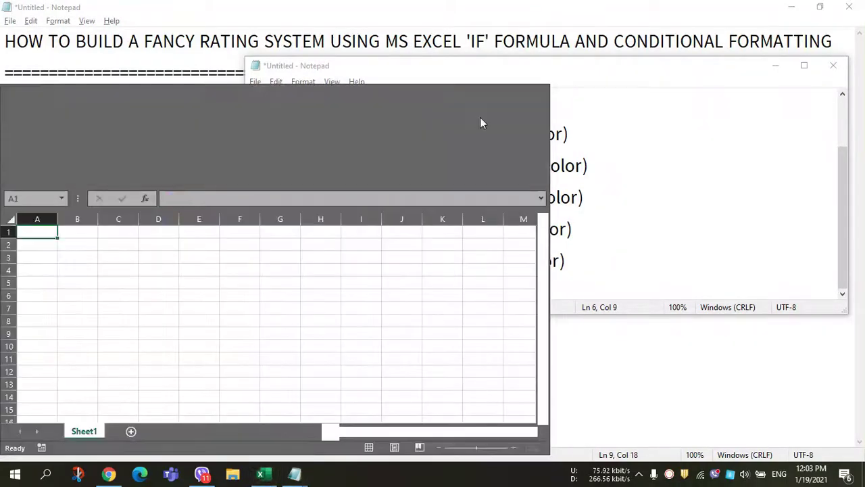
left_click(501, 96)
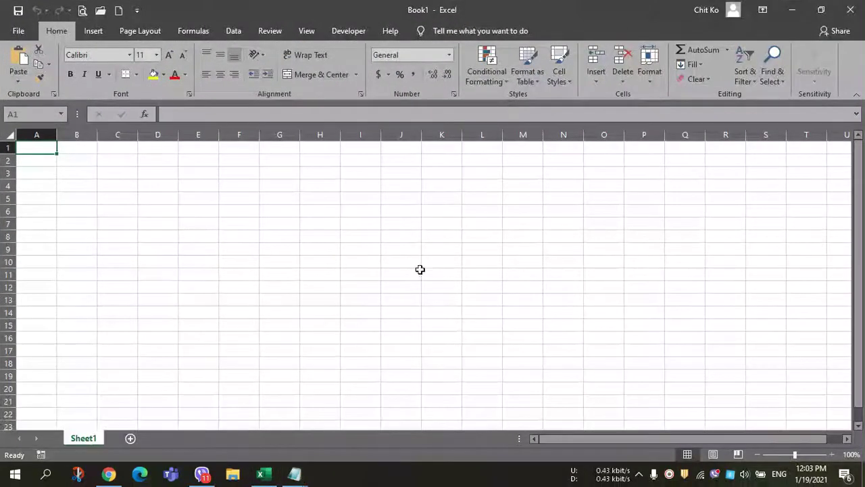
left_click(181, 284)
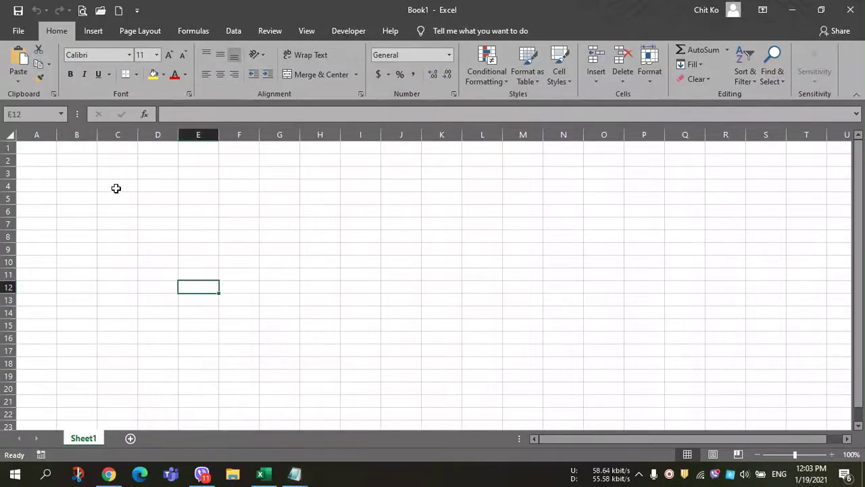
left_click(116, 187)
Select the whole sheet and drag a row border to make every row taller, then select C4.
left_click(7, 132)
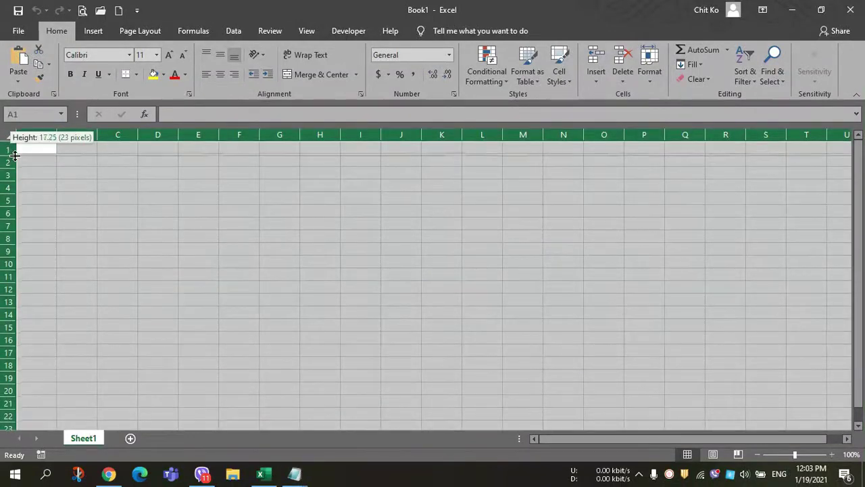
left_click_drag(7, 154, 6, 157)
left_click(132, 237)
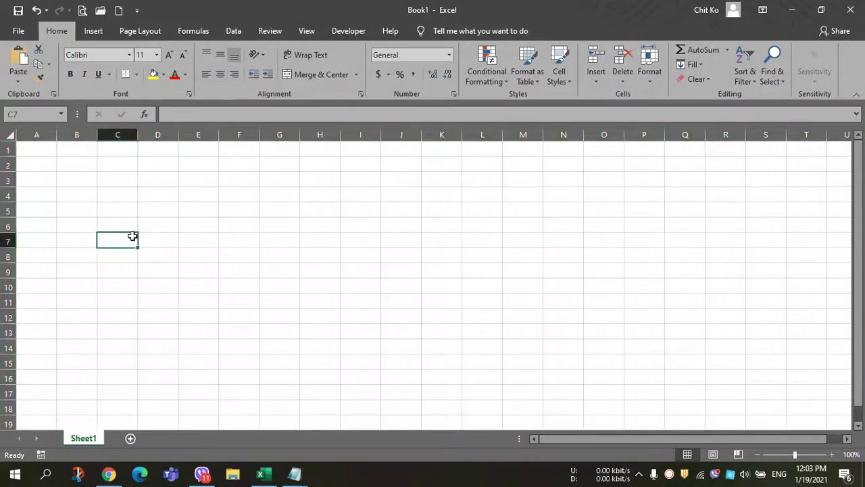
left_click(108, 197)
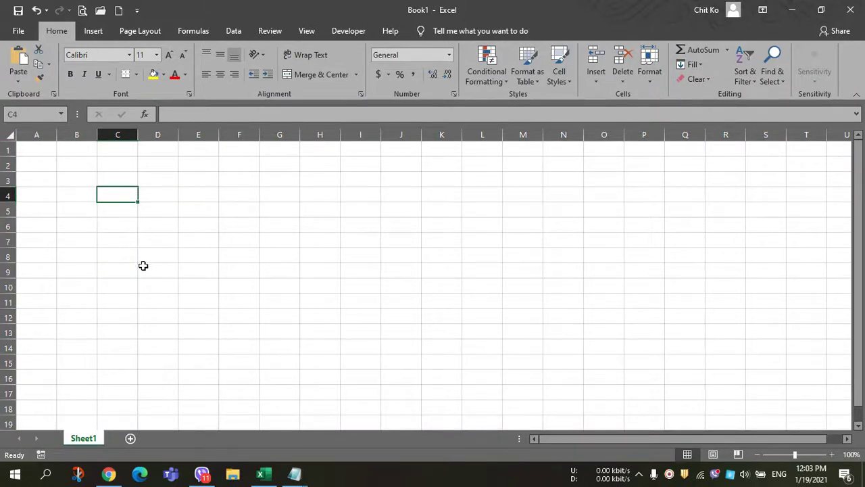
Enter 'Enter your Rating Point (1-10):' in B4 and autofit column B.
key("Left")
type("E")
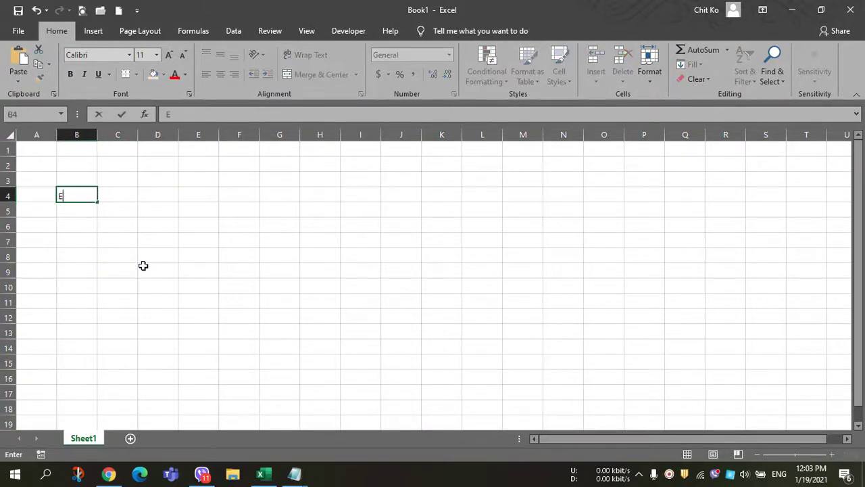
type("nter yo")
key("BackSpace")
key("BackSpace")
type("your")
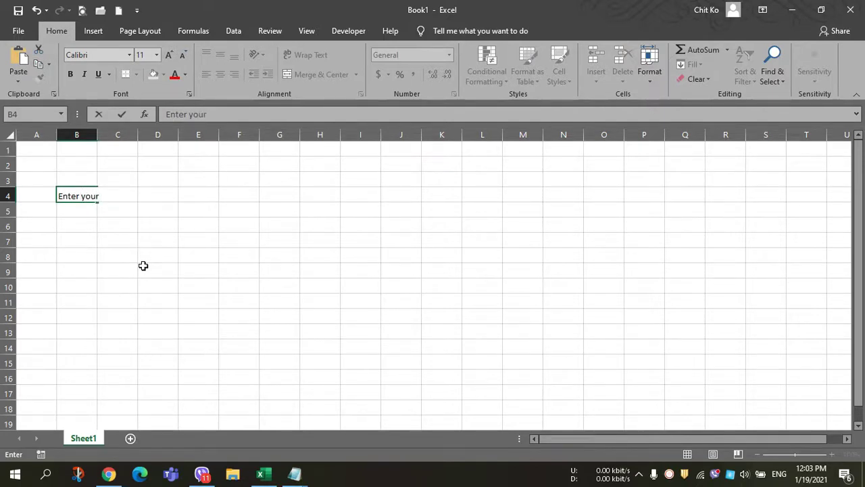
type(" Rating Point")
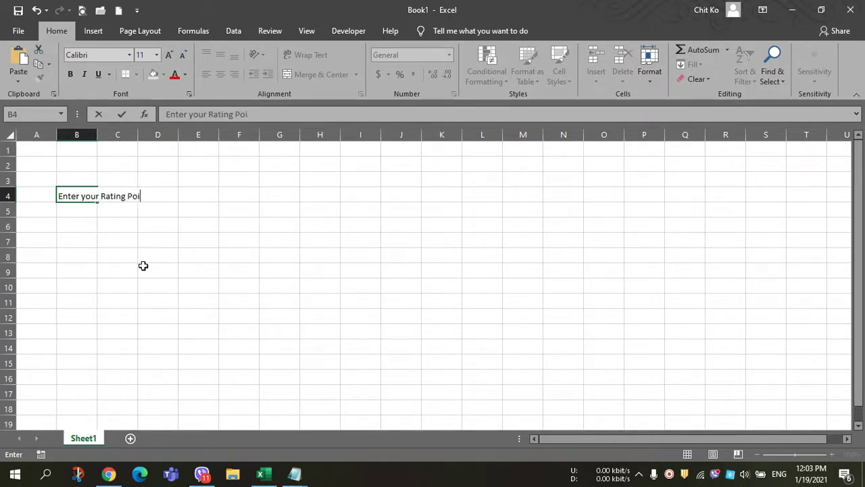
type(" (1-10")
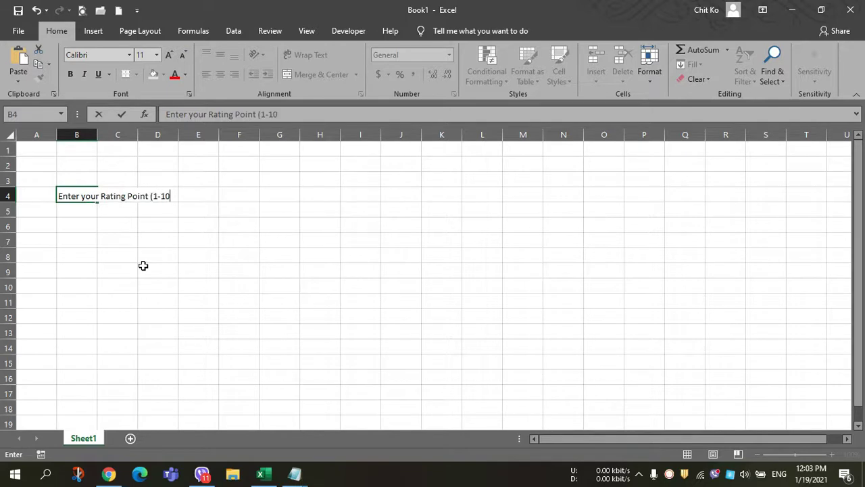
type("):")
key("Tab")
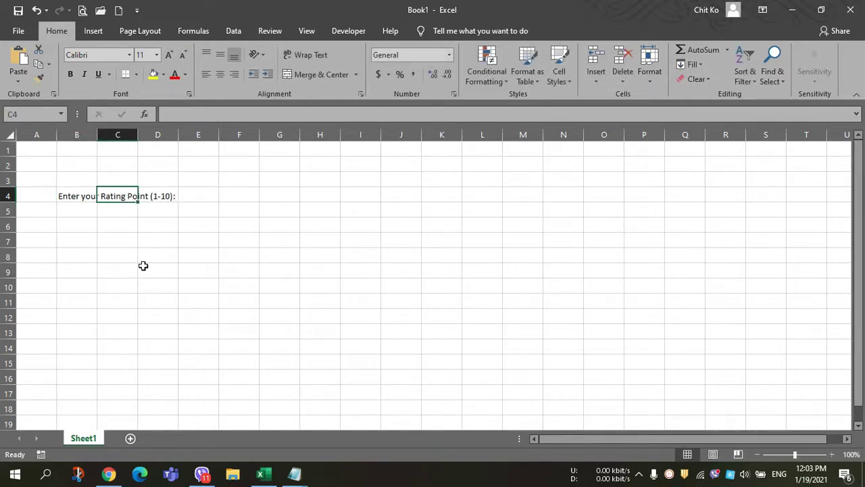
double_click(97, 134)
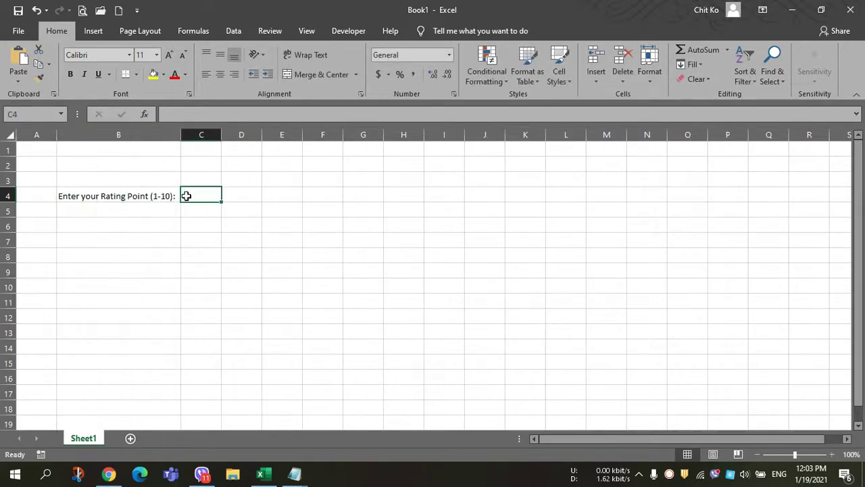
Make row 4 bold, larger and centred both ways, then refit column B.
left_click(12, 195)
left_click(70, 74)
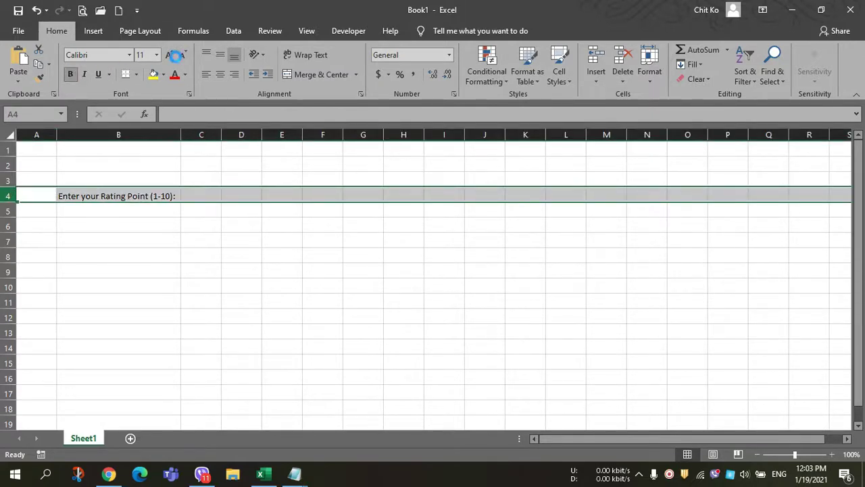
left_click(169, 55)
left_click(220, 55)
left_click(220, 74)
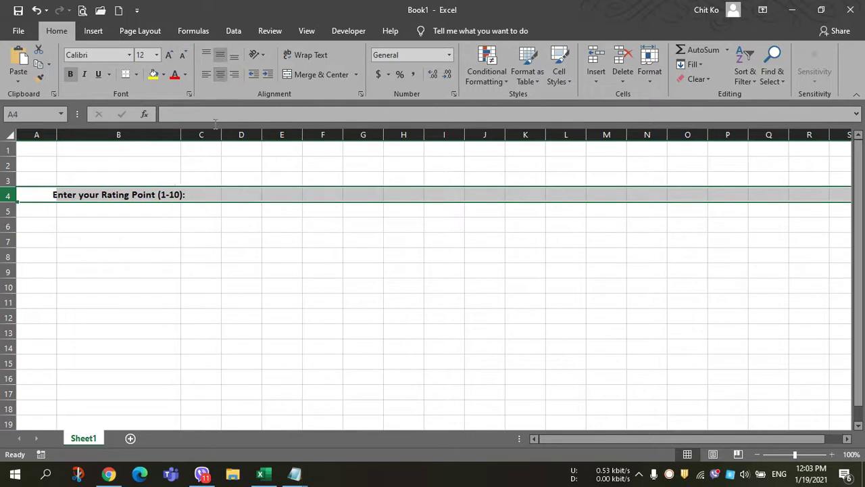
double_click(181, 135)
left_click(174, 241)
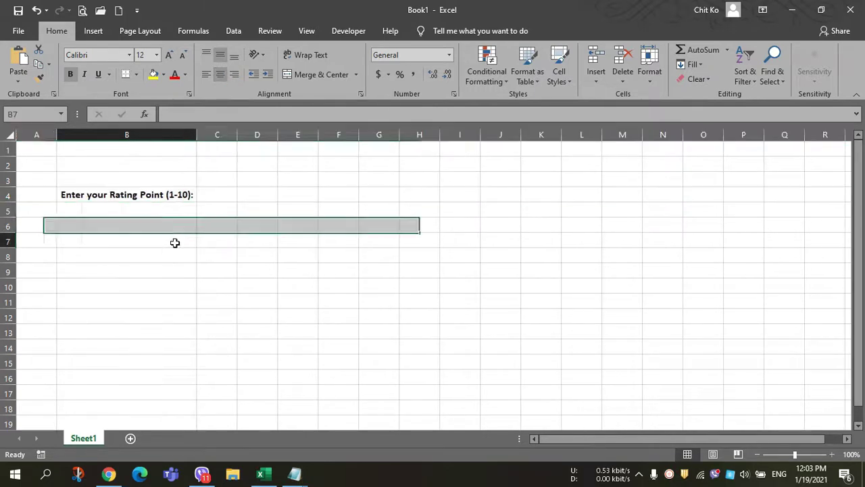
Fill the input cell C4 with light grey.
left_click(224, 192)
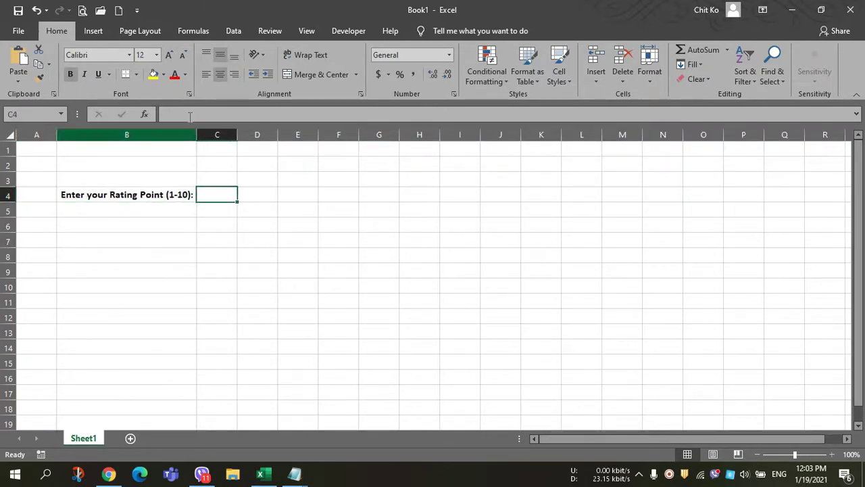
left_click(164, 75)
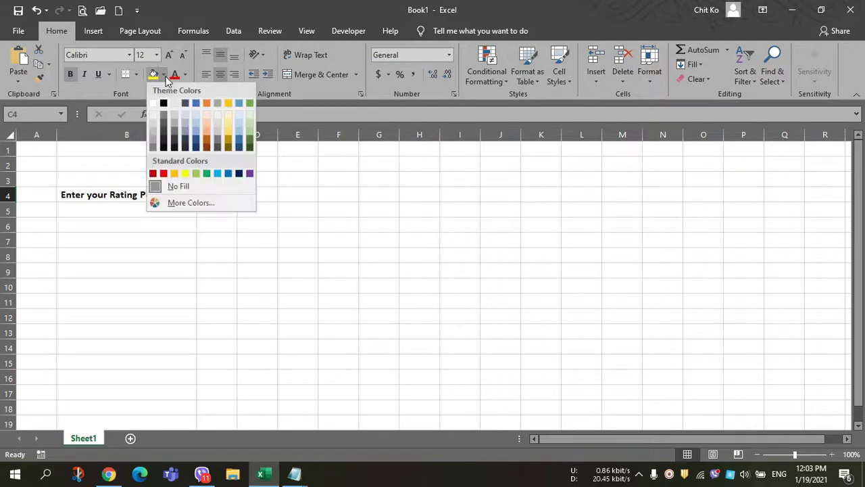
left_click(153, 120)
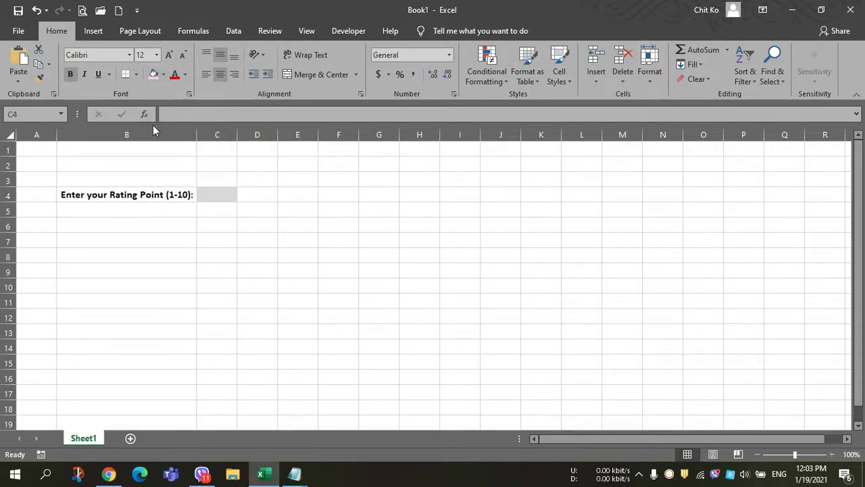
left_click(179, 256)
left_click(221, 195)
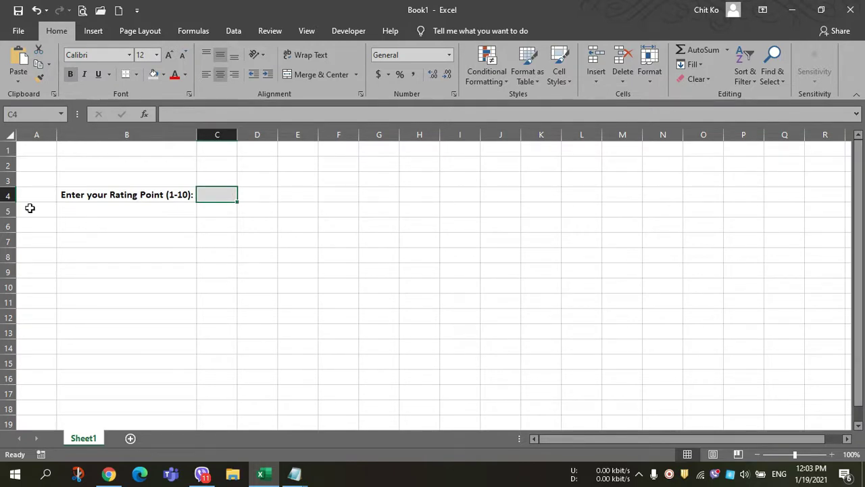
Heighten row 4, raise its text to 14 pt, and refit column B.
left_click_drag(16, 203, 16, 209)
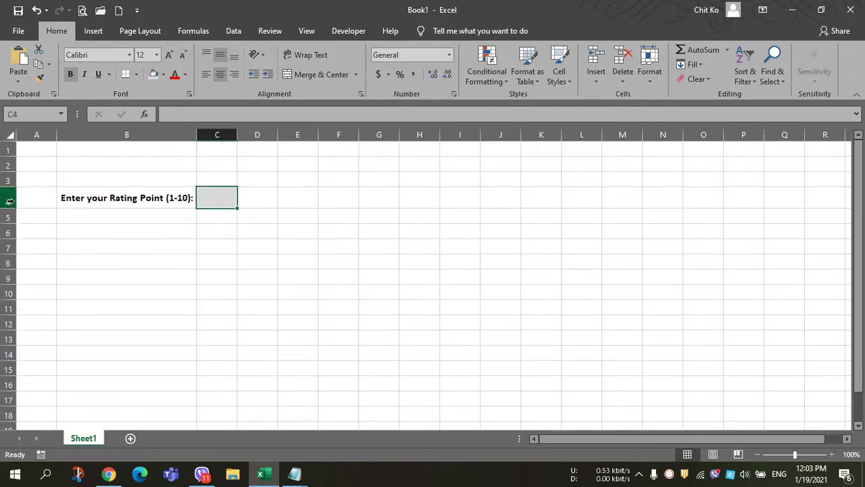
left_click(10, 200)
left_click(172, 55)
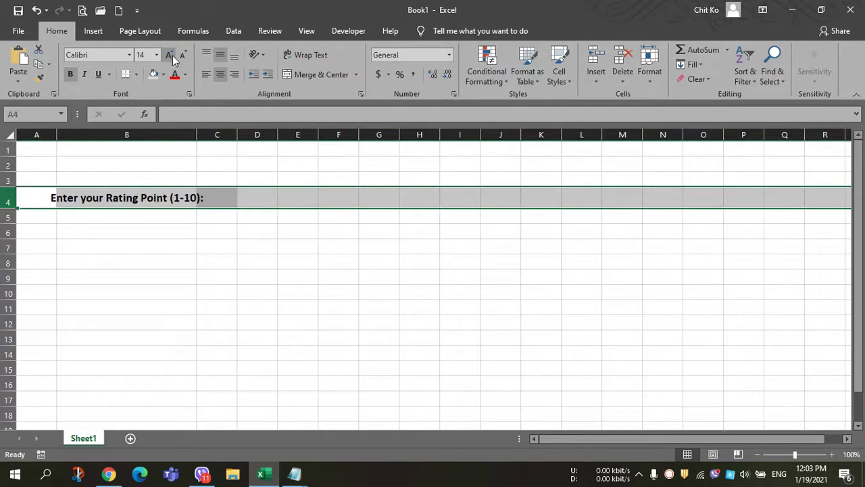
double_click(197, 135)
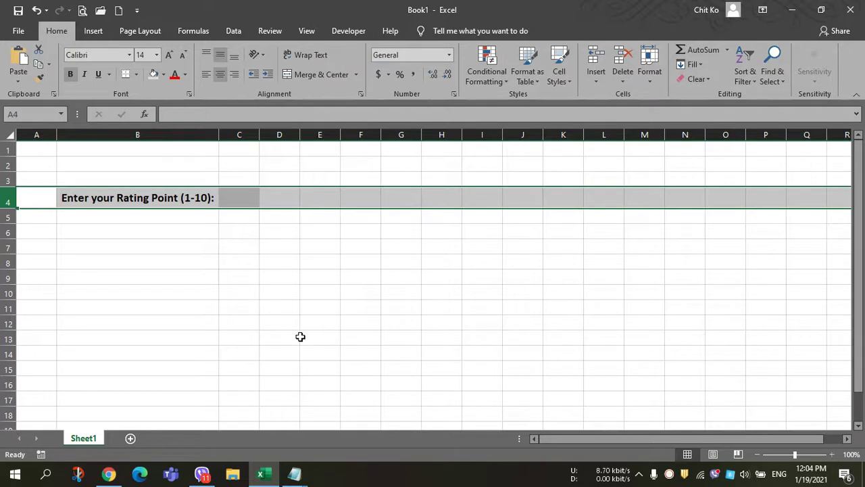
Add a bottom border under the input cell C4.
left_click(292, 306)
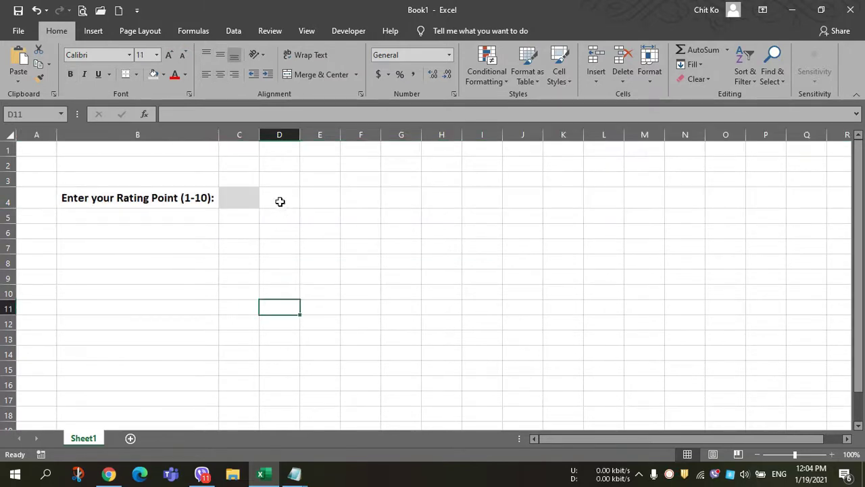
left_click(280, 200)
left_click(332, 197)
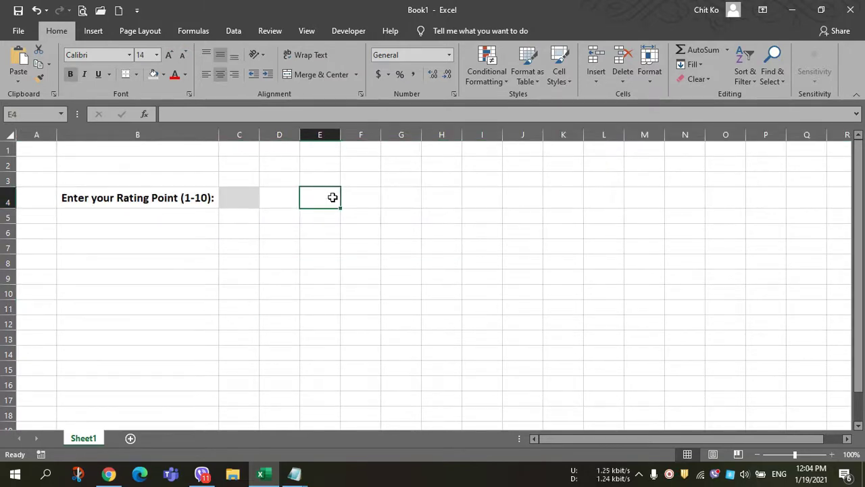
left_click(235, 198)
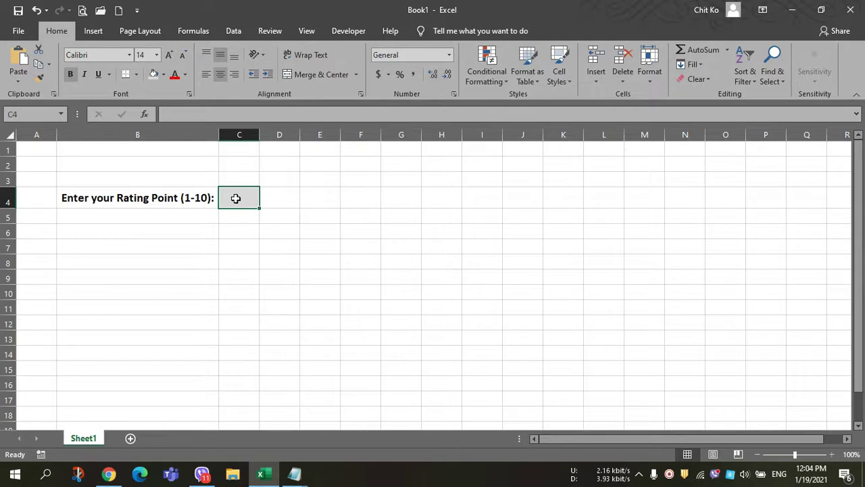
left_click(137, 74)
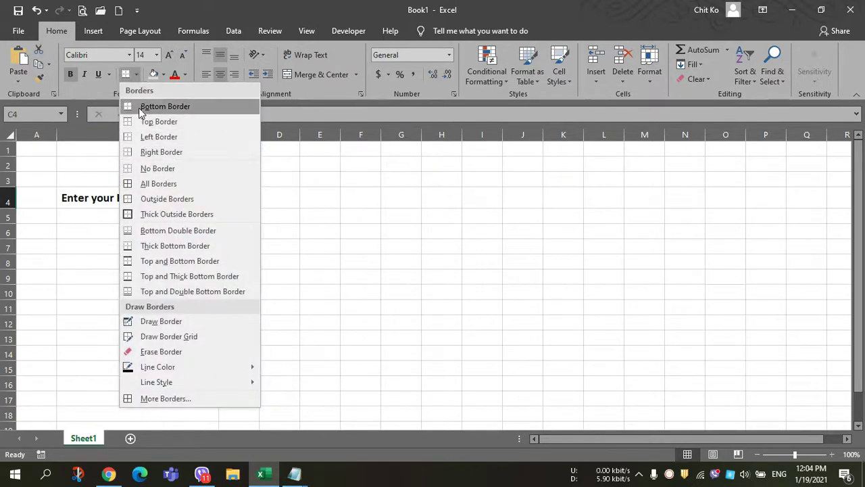
left_click(165, 106)
left_click(436, 294)
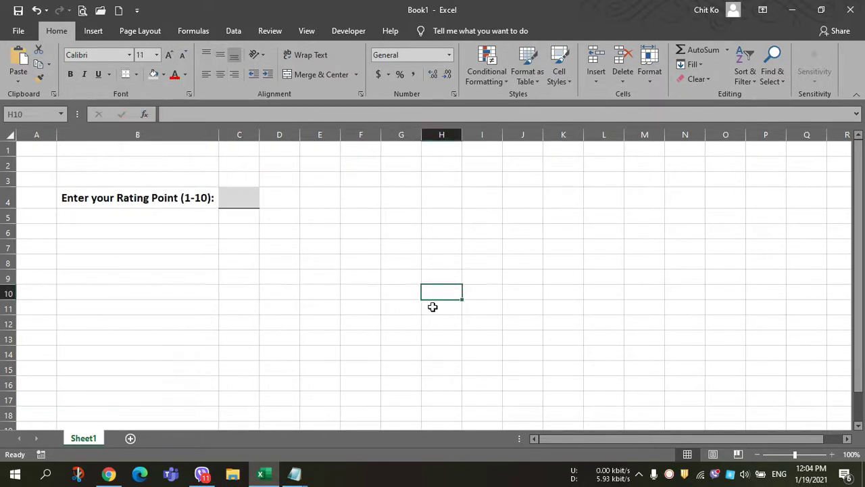
Type 'Result:' in F4, widen column G and select the result cell G4.
left_click(337, 196)
left_click(378, 196)
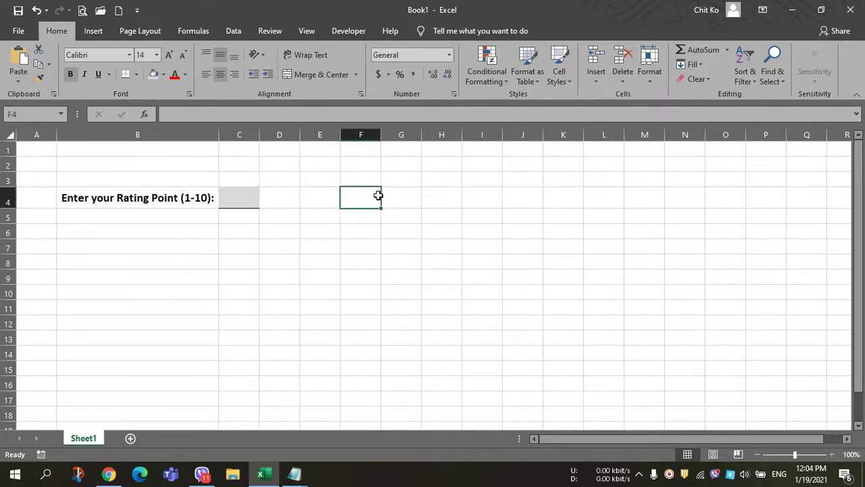
type("Re")
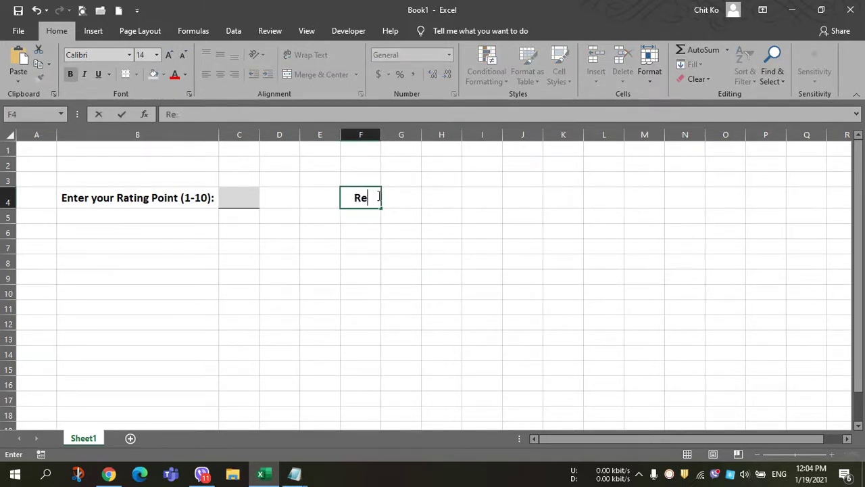
type("sult:")
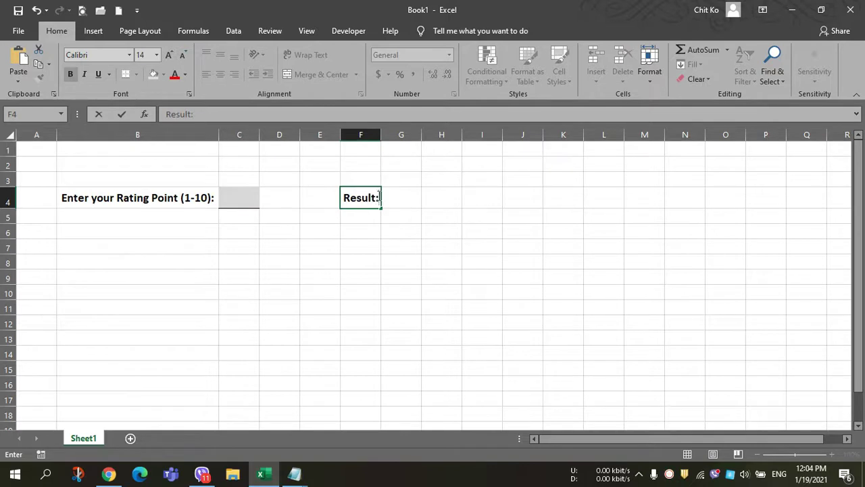
key("Tab")
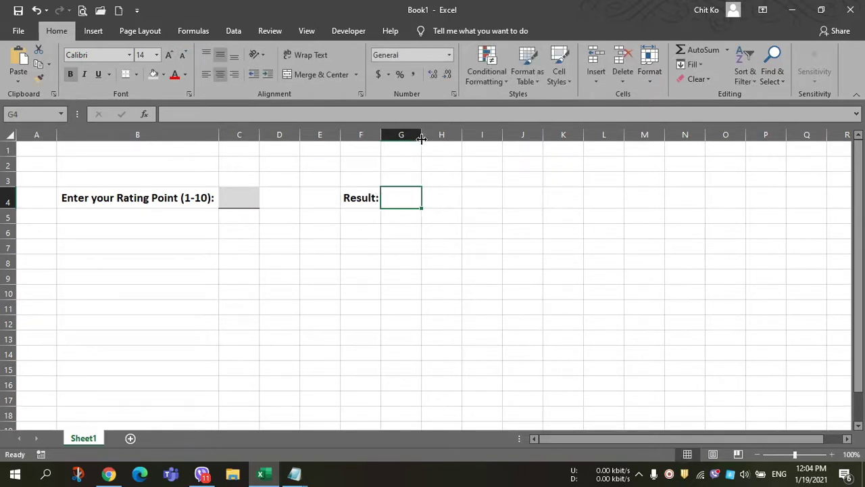
left_click_drag(421, 134, 520, 134)
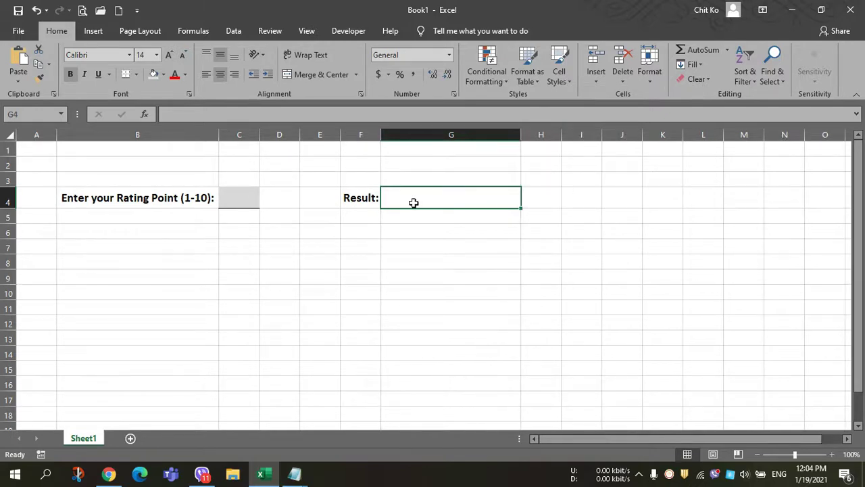
left_click(167, 261)
left_click(430, 188)
Place the tutorial notes window over the sheet and collapse Excel's ribbon.
left_click(294, 473)
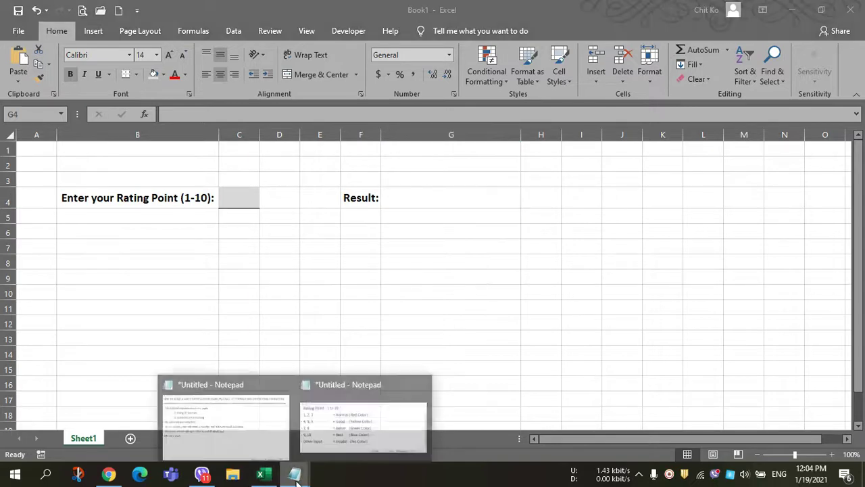
left_click(268, 415)
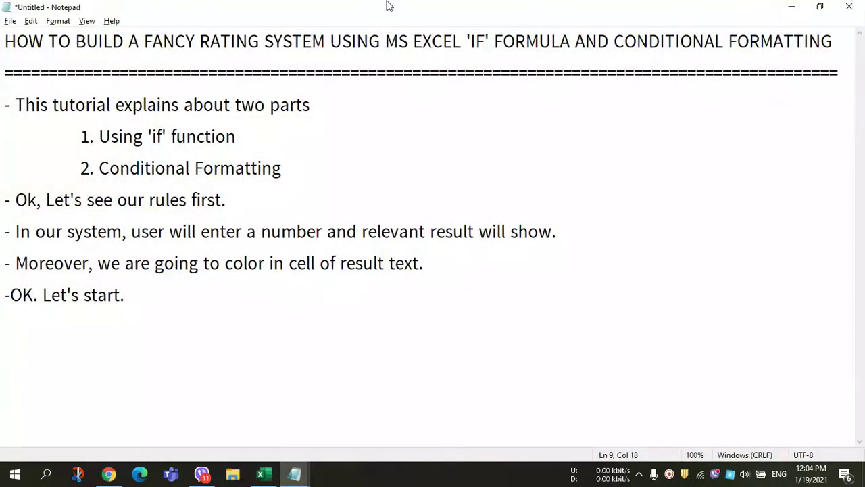
left_click_drag(386, 6, 401, 115)
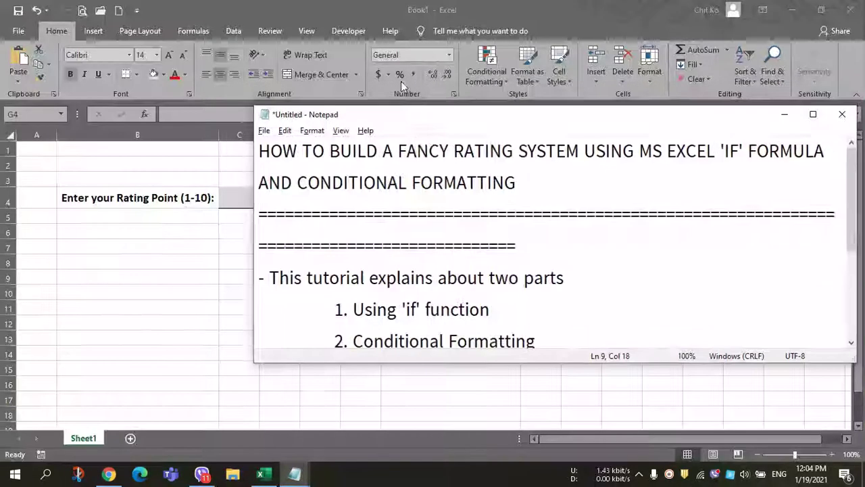
left_click(57, 31)
double_click(56, 31)
key("alt+Tab")
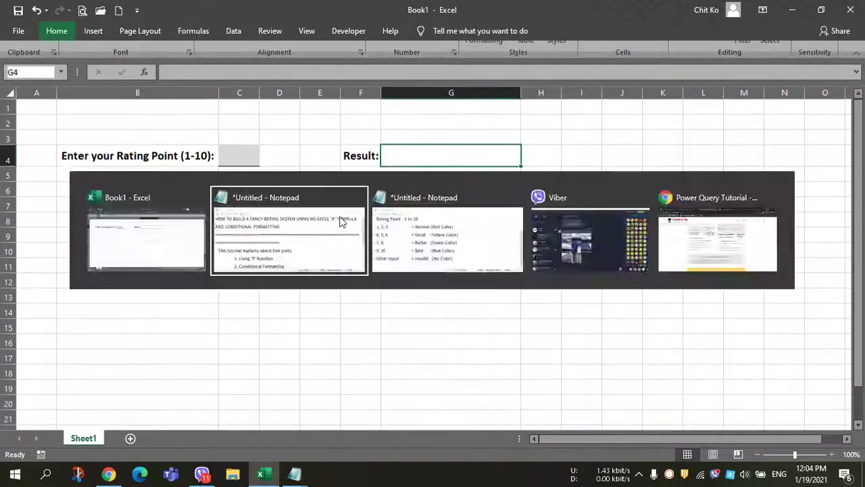
left_click_drag(480, 122, 463, 192)
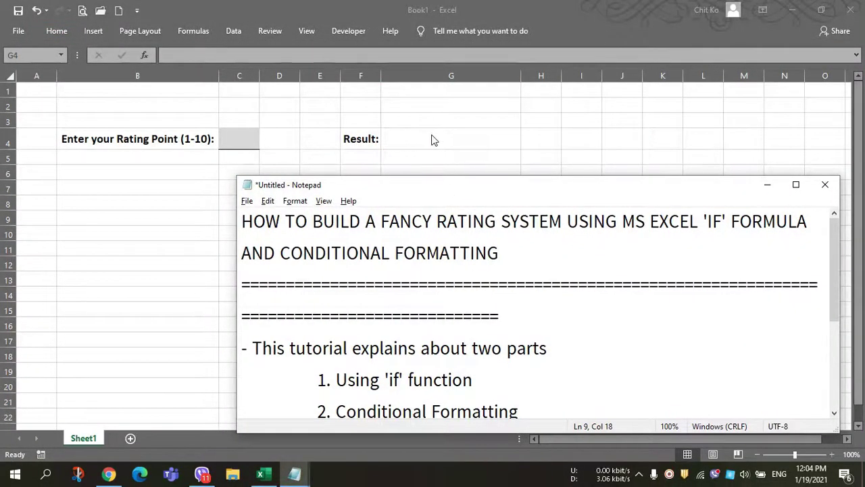
scroll(449, 309, "down", 2)
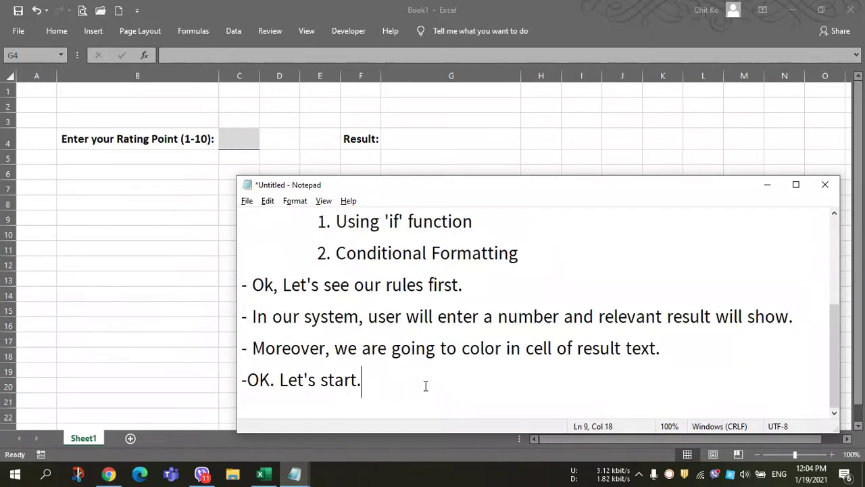
Add the note line '- Our formula will work on G4 by using value of C4.'.
key("Return")
type("- O")
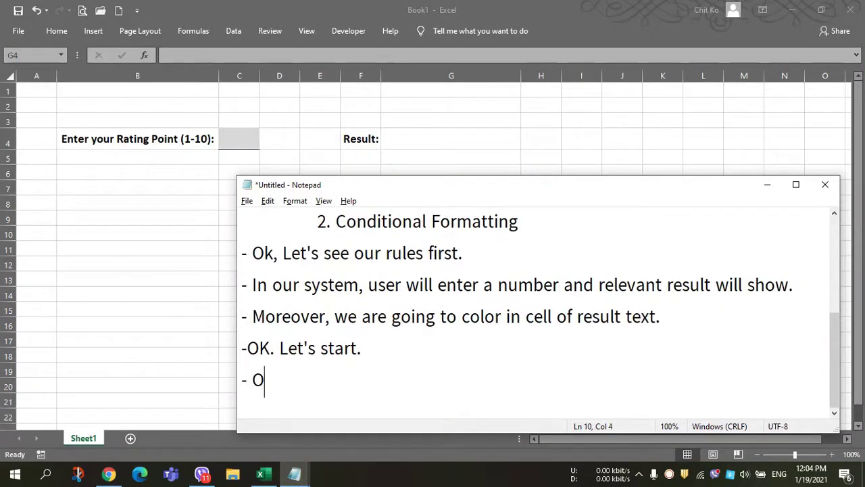
type("ur form")
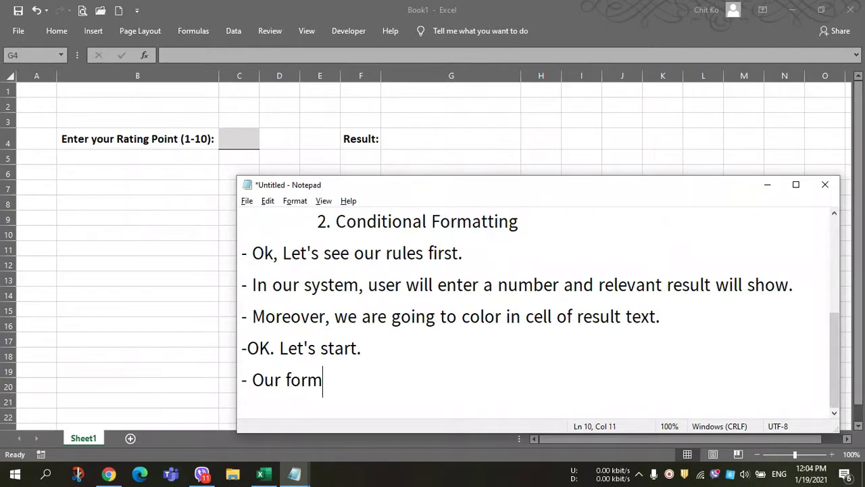
type("ula will")
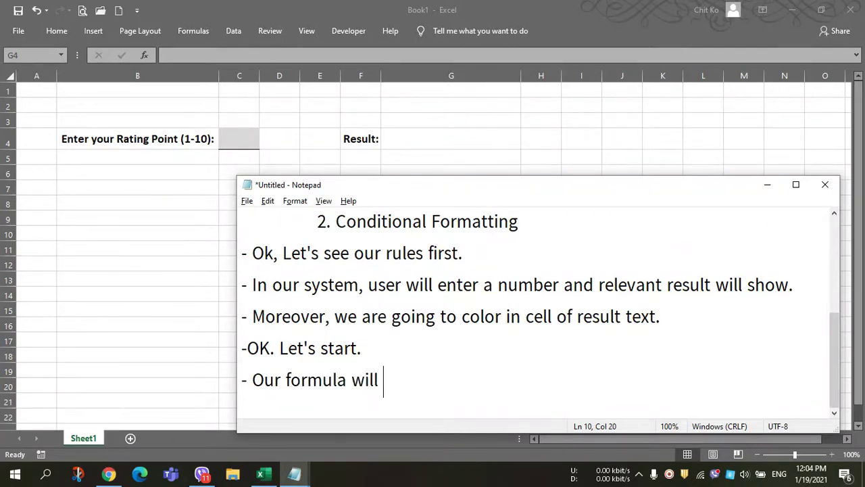
type(" work on G")
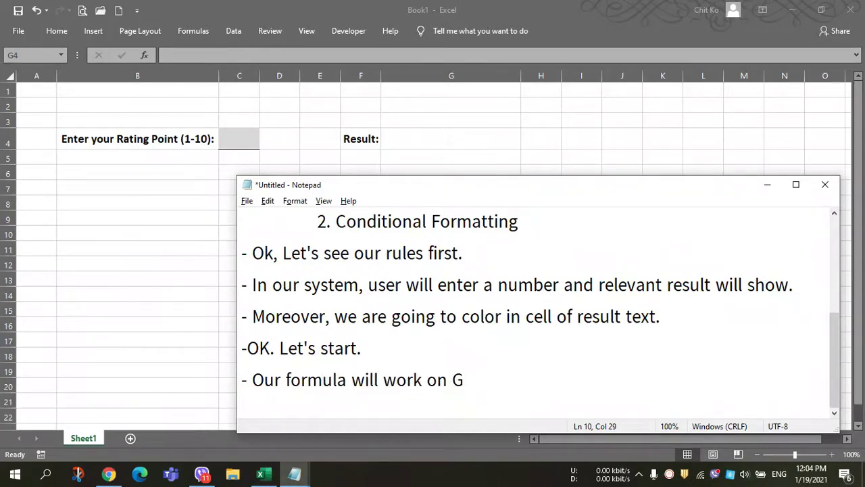
type("$")
key("BackSpace")
type("7 ")
type("using")
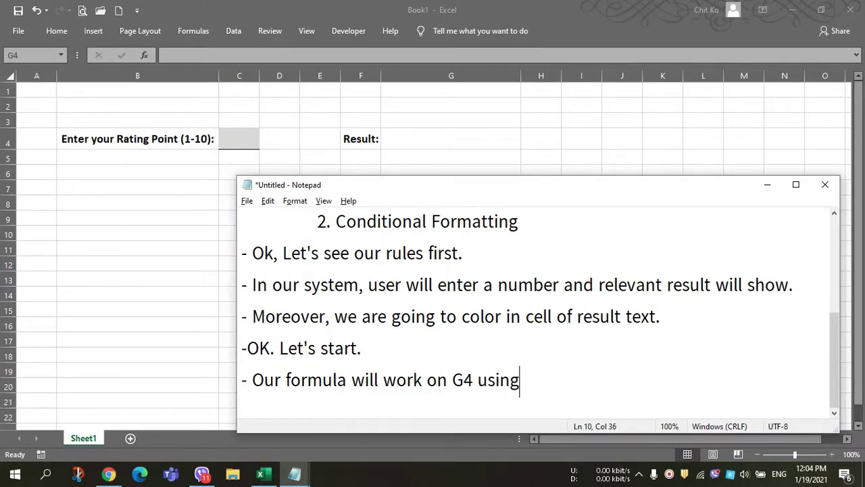
key("BackSpace")
key("BackSpace")
key("BackSpace")
key("BackSpace")
key("BackSpace")
type("by using ")
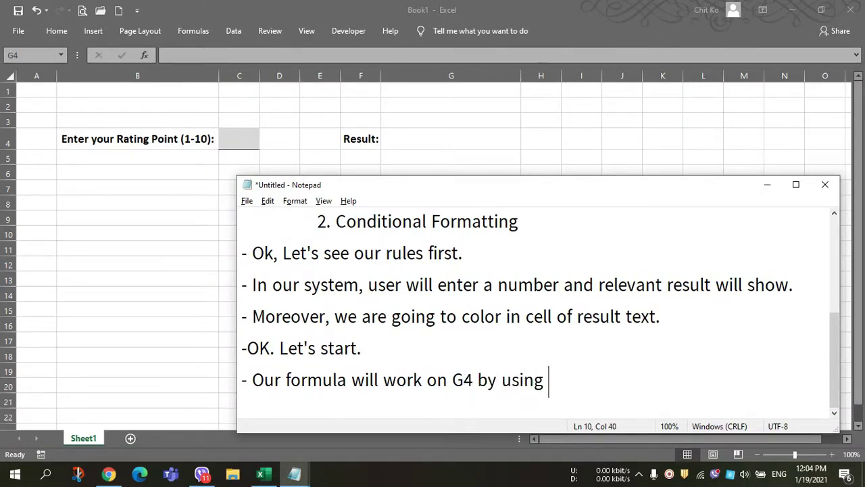
type("valiu")
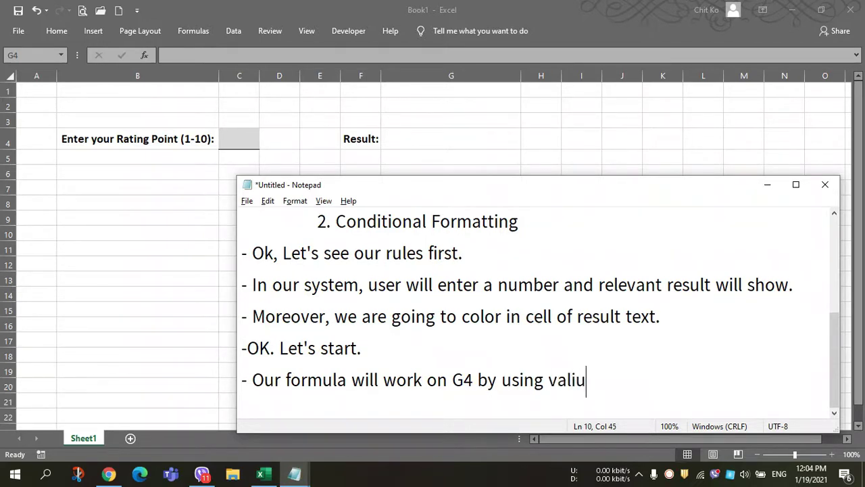
key("BackSpace")
key("BackSpace")
type("ue of ")
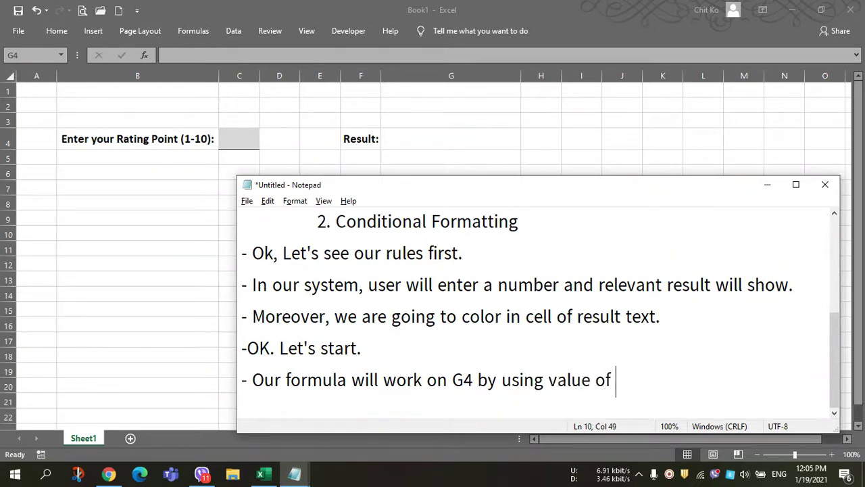
type("C4.")
Point out cells C4 and G4 in Excel, then start a new dash line in the notes.
left_click(444, 139)
left_click(238, 139)
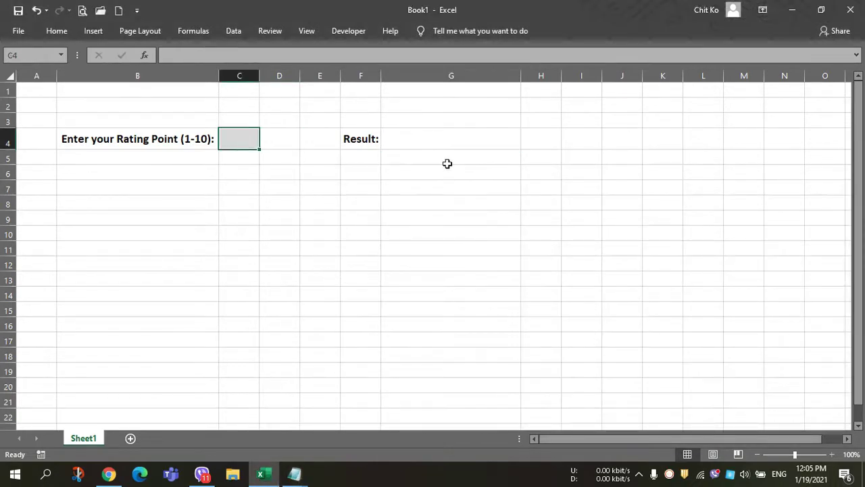
left_click(444, 160)
left_click(435, 138)
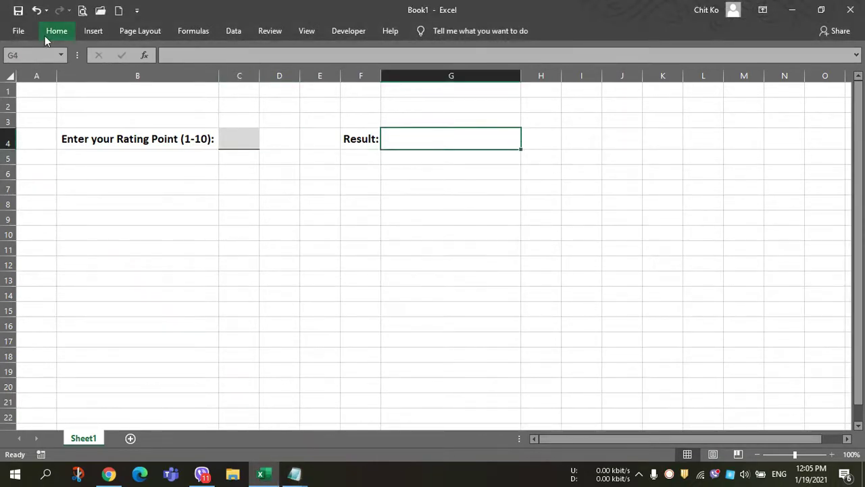
left_click(45, 36)
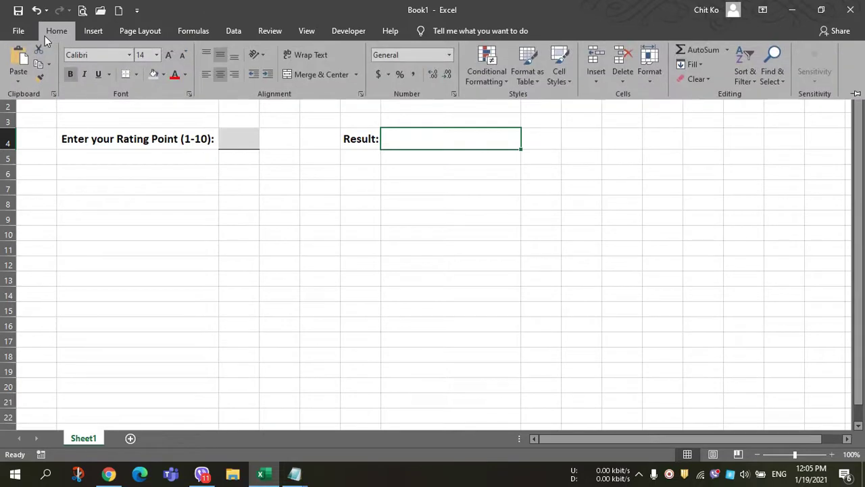
left_click(121, 172)
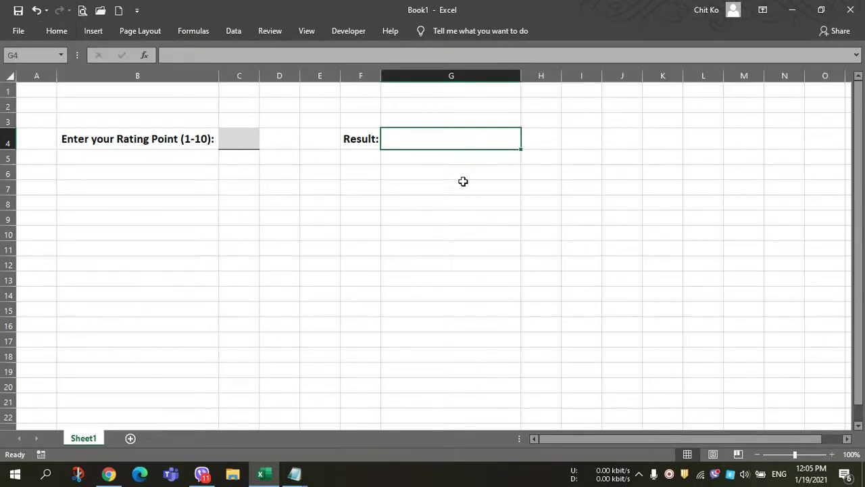
key("alt+Tab")
key("Return")
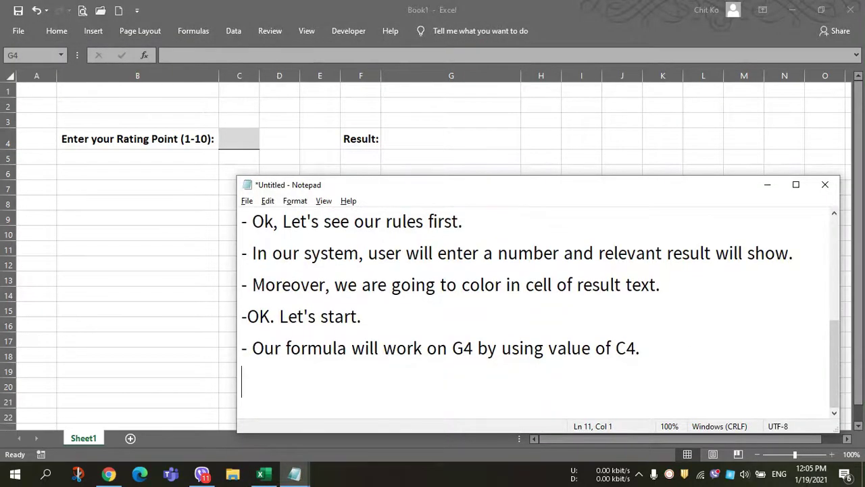
type("-")
Switch between Excel and the Notepad windows, ending with the tutorial notes in front.
left_click(437, 139)
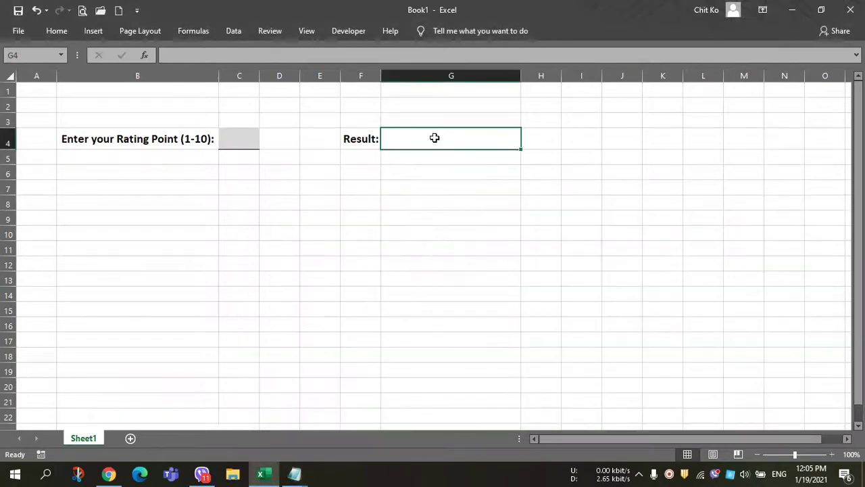
mouse_move(294, 474)
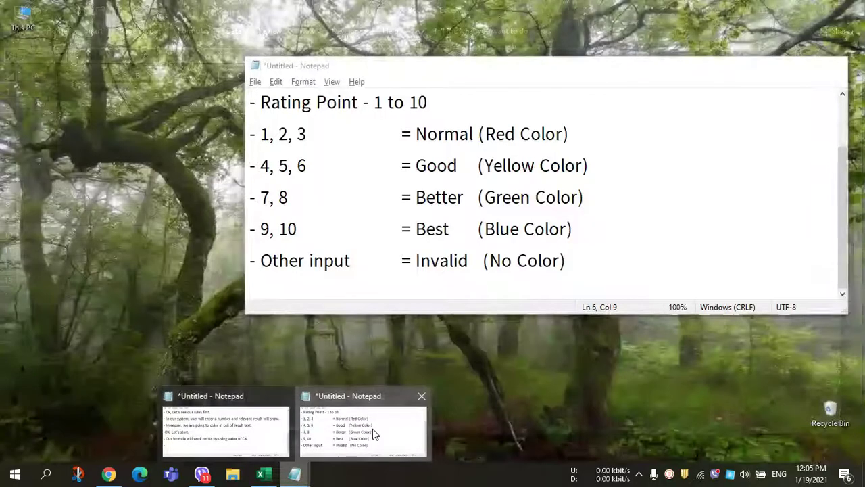
left_click(375, 434)
left_click(308, 134)
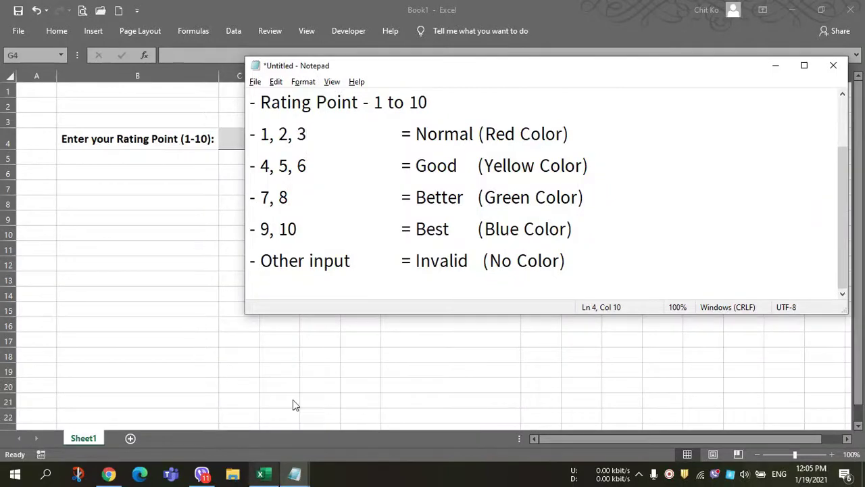
left_click(295, 473)
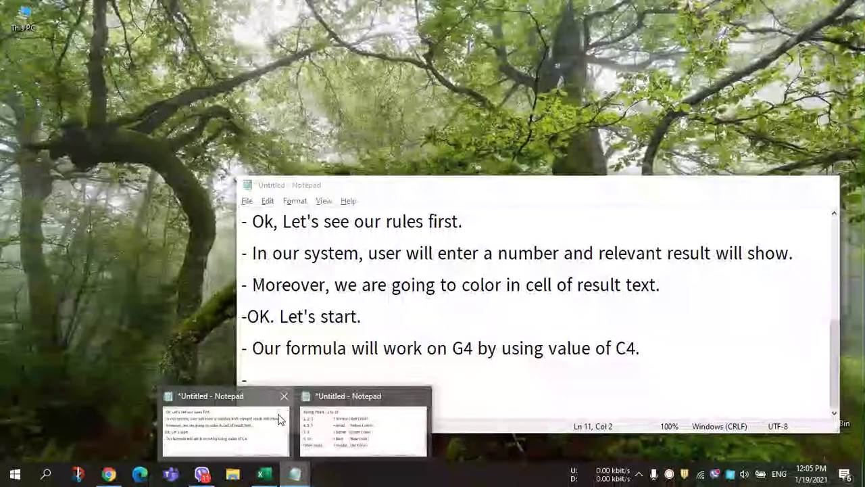
left_click(281, 419)
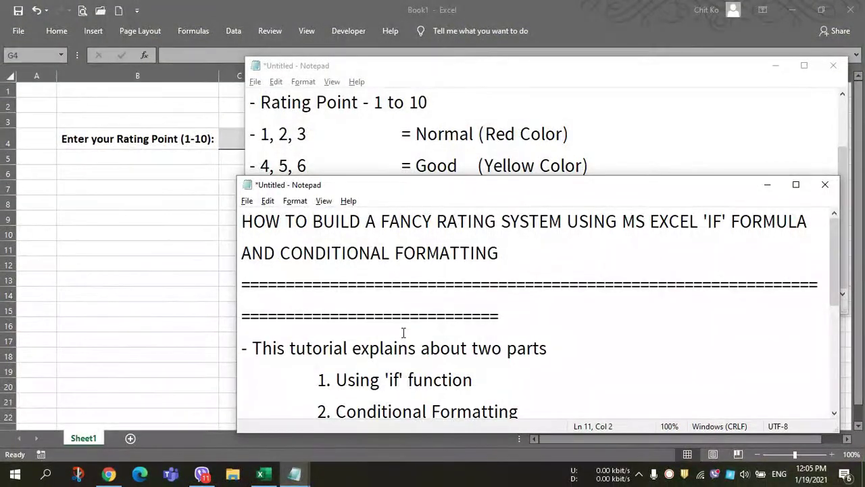
left_click(767, 185)
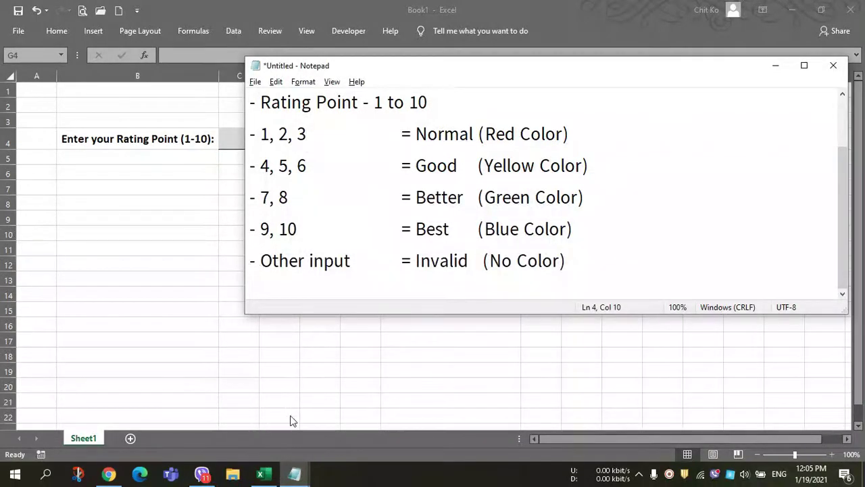
left_click(295, 474)
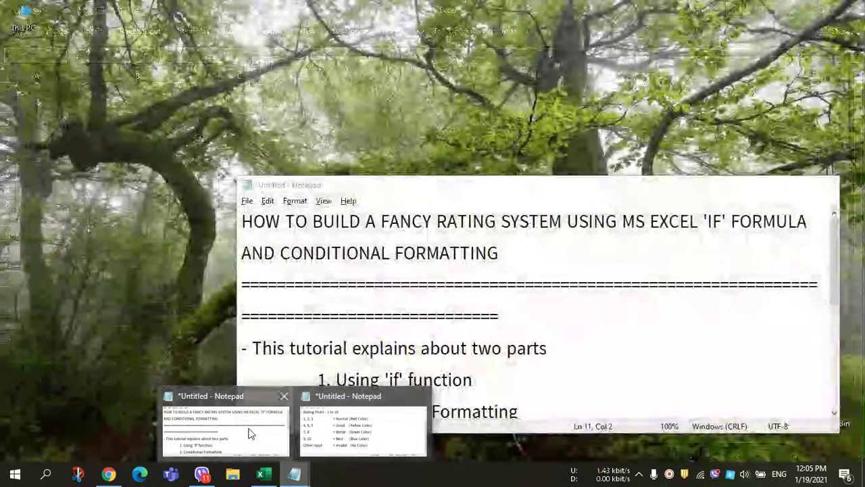
left_click(248, 428)
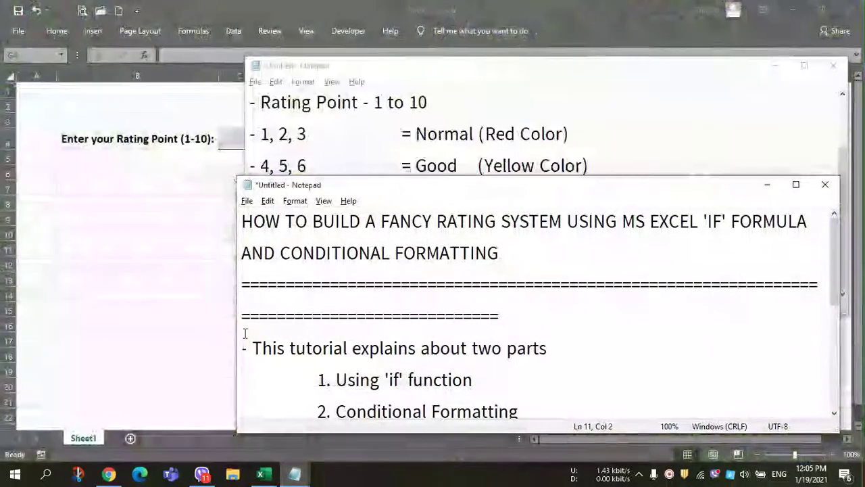
scroll(367, 377, "down", 4)
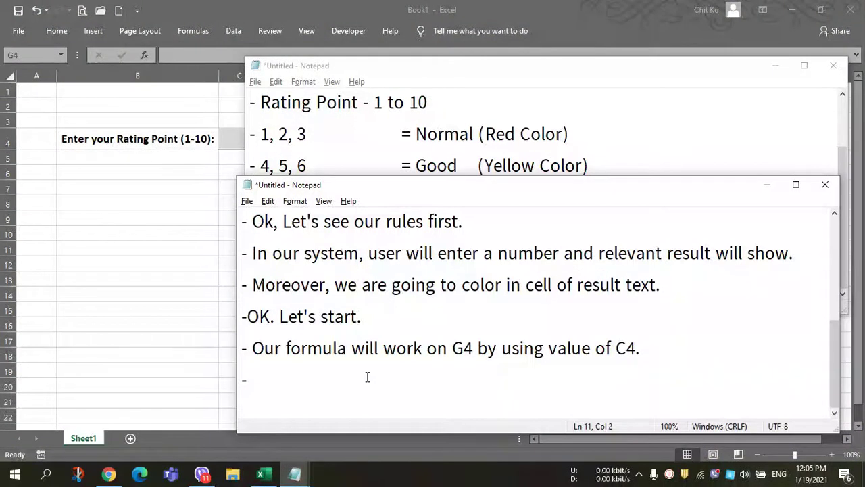
Type 'According to our system, we must nested if condition.' on the dash line.
type("Accou")
key("BackSpace")
type("rin")
key("BackSpace")
key("BackSpace")
type("ding ")
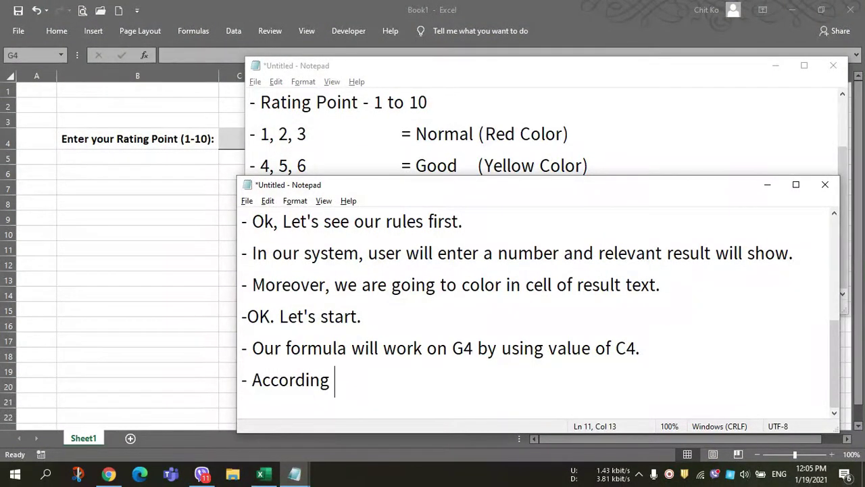
type("to our")
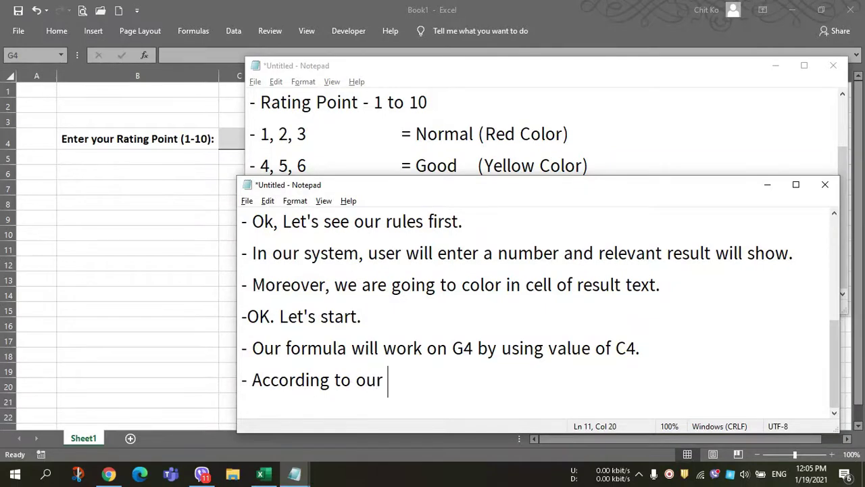
type(" system, we ")
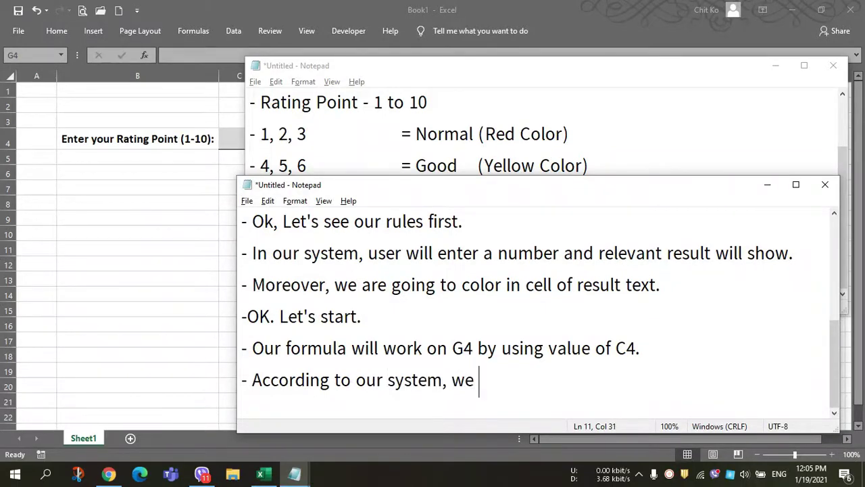
type("must")
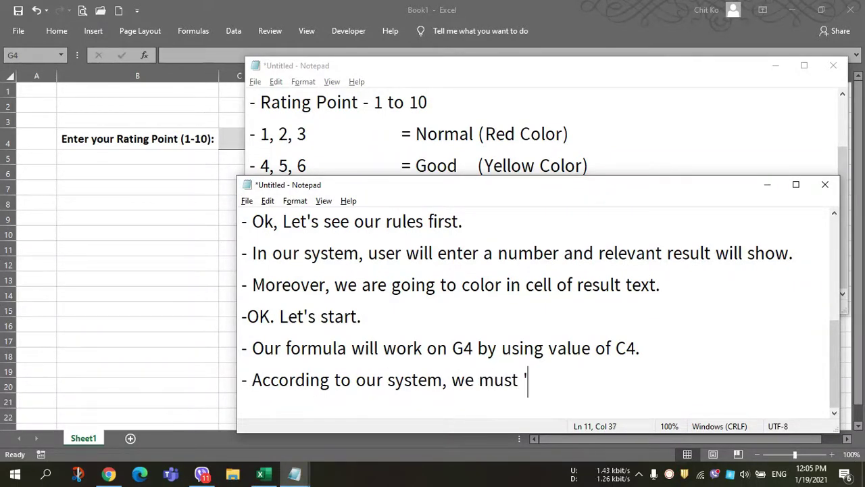
key("BackSpace")
type("nested if ")
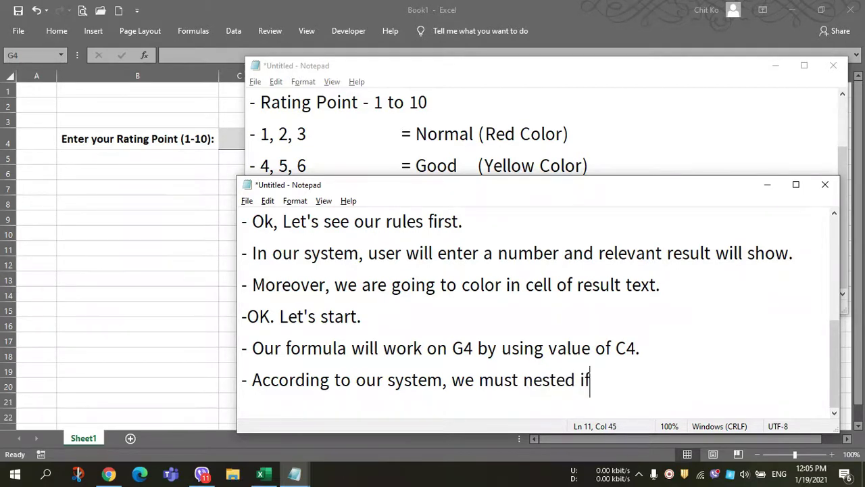
type("condition")
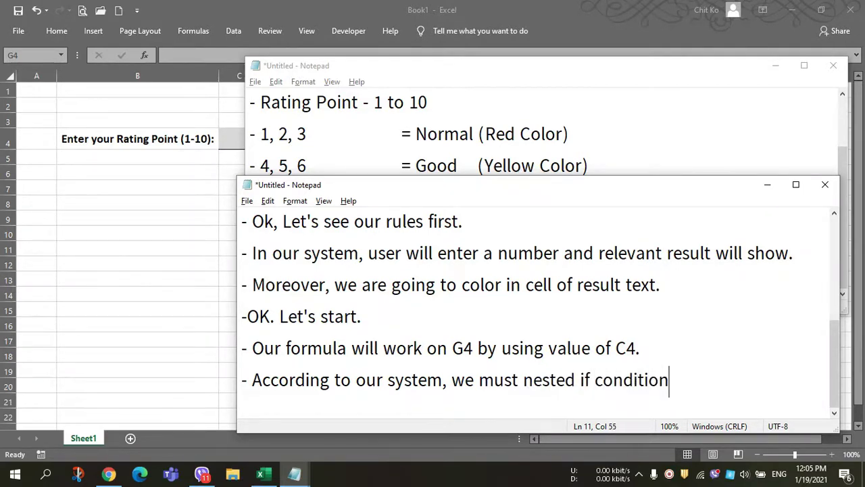
type(".")
Add a new line reading '- OK. Let's build it together.'.
key("Return")
type("- ")
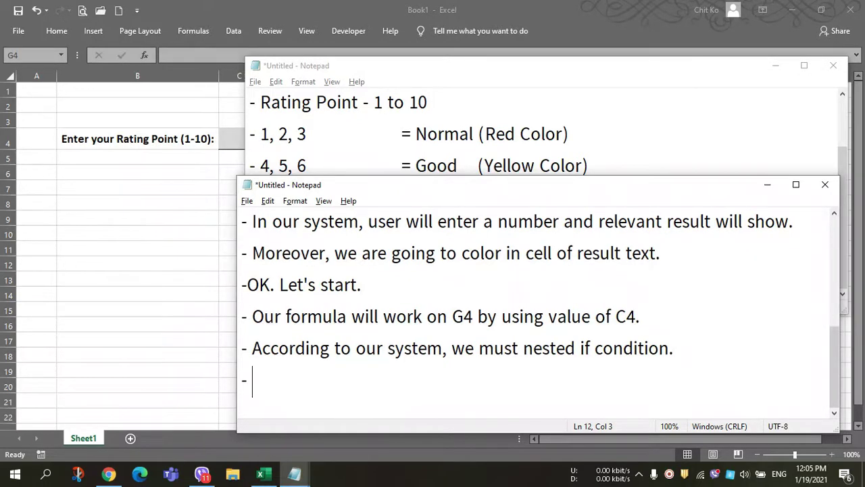
type("HO")
key("BackSpace")
key("BackSpace")
type("OK")
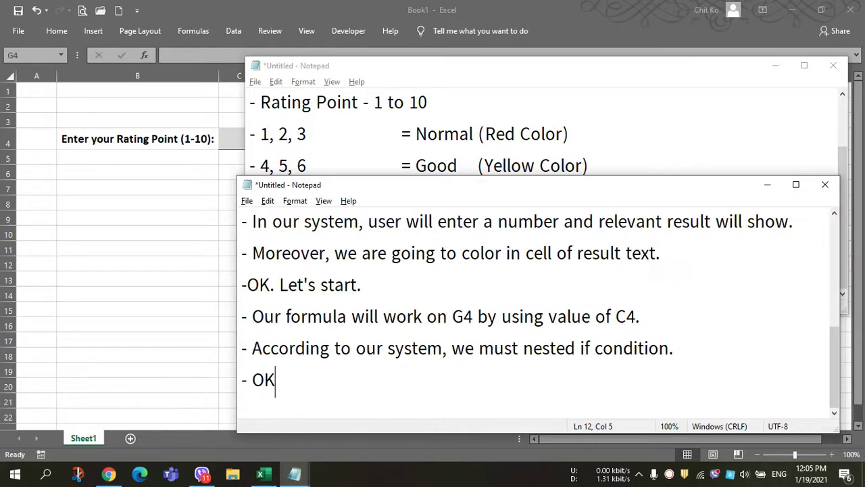
type(",")
key("BackSpace")
type("Let's bu")
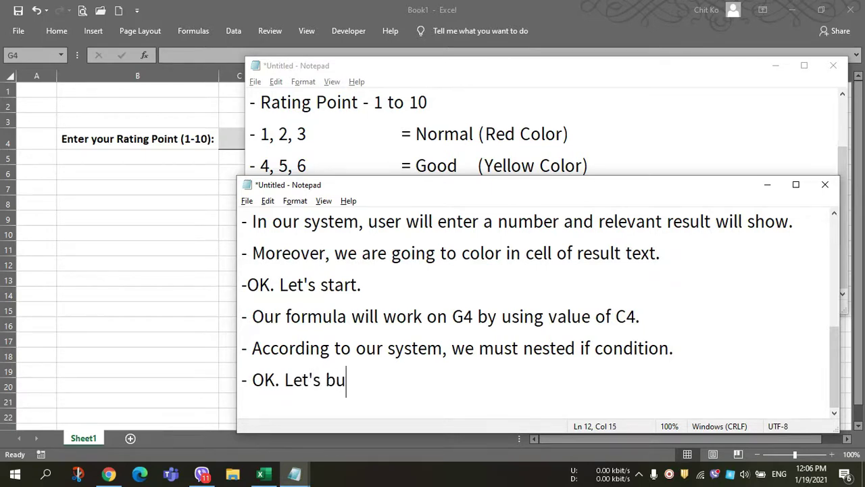
type("ild it tog")
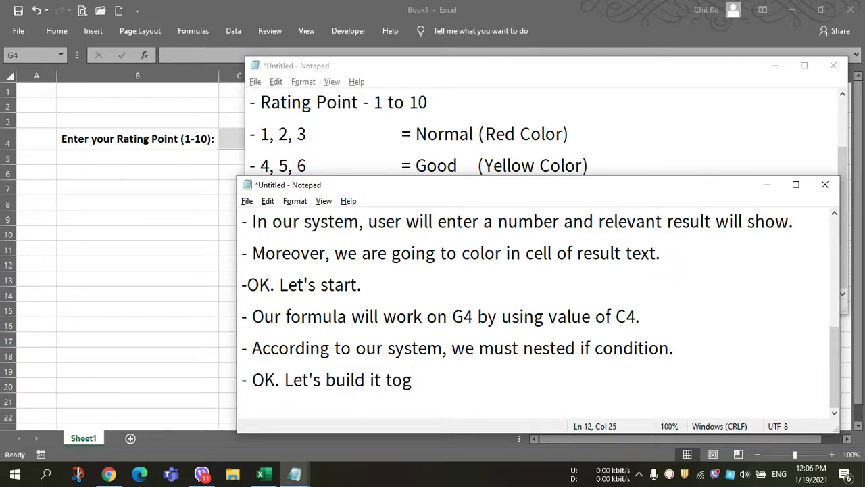
type("ether.")
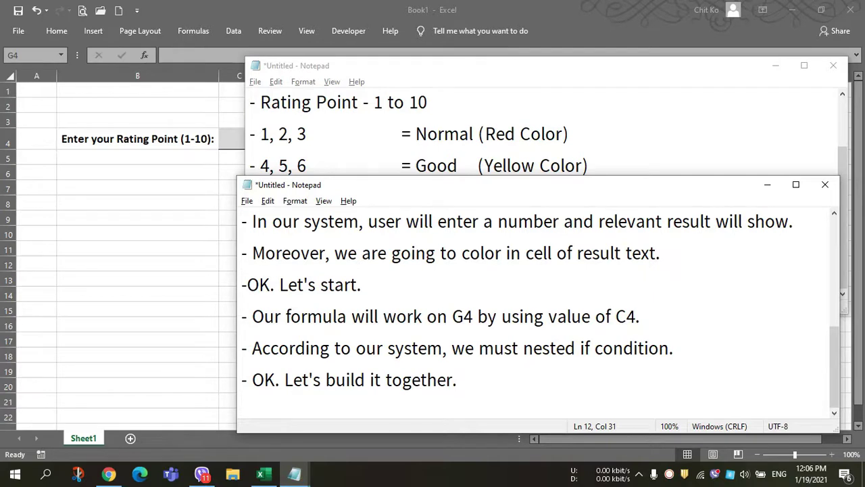
Walk through the rating table rules, from 7-8 and 9-10 to the Other input rule.
left_click(328, 149)
left_click(321, 165)
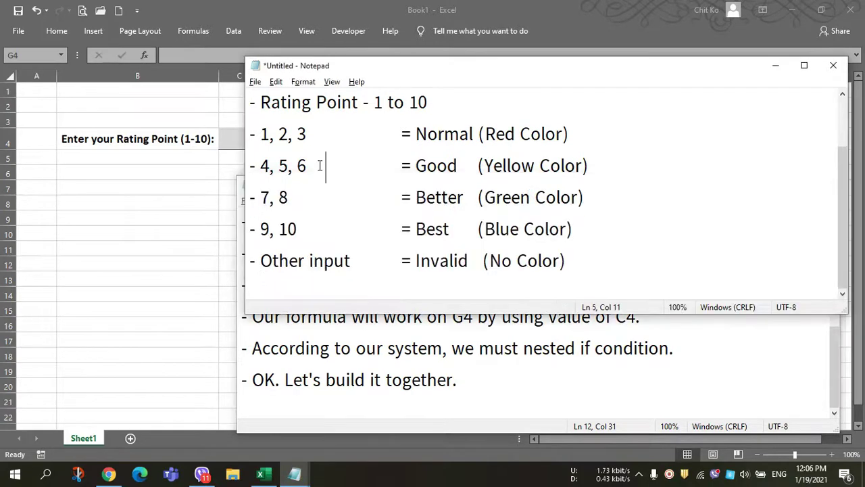
left_click(296, 188)
left_click(302, 222)
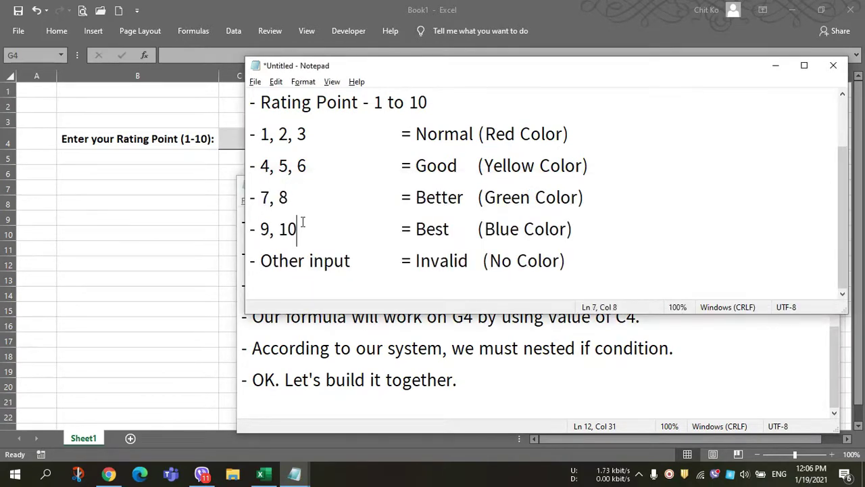
left_click(355, 260)
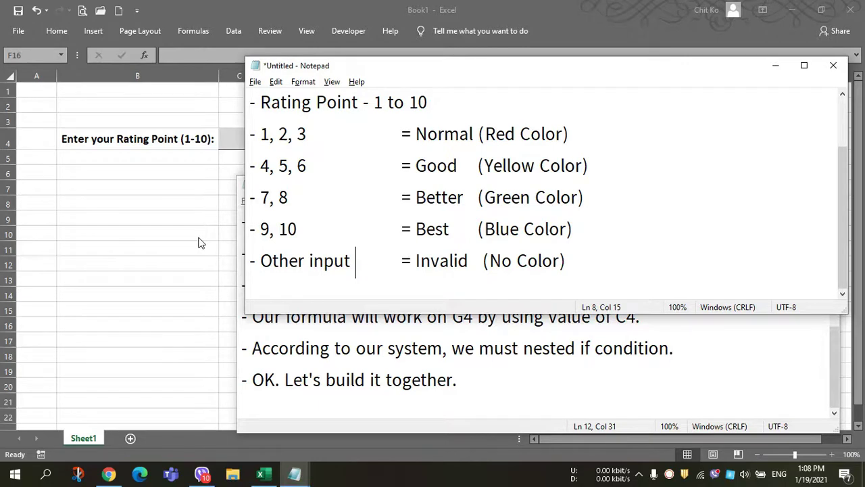
Review the nested if condition note, then return to the Other input rule.
left_click(375, 347)
left_click(476, 379)
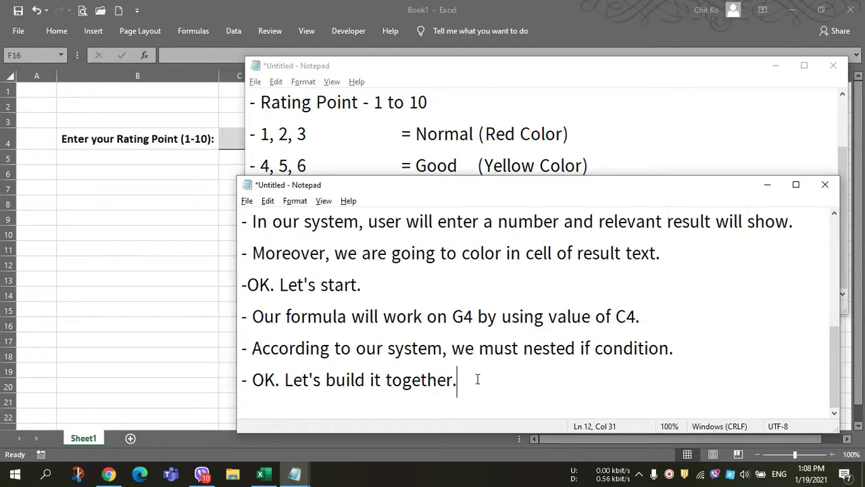
left_click(596, 357)
left_click(531, 351)
left_click(386, 135)
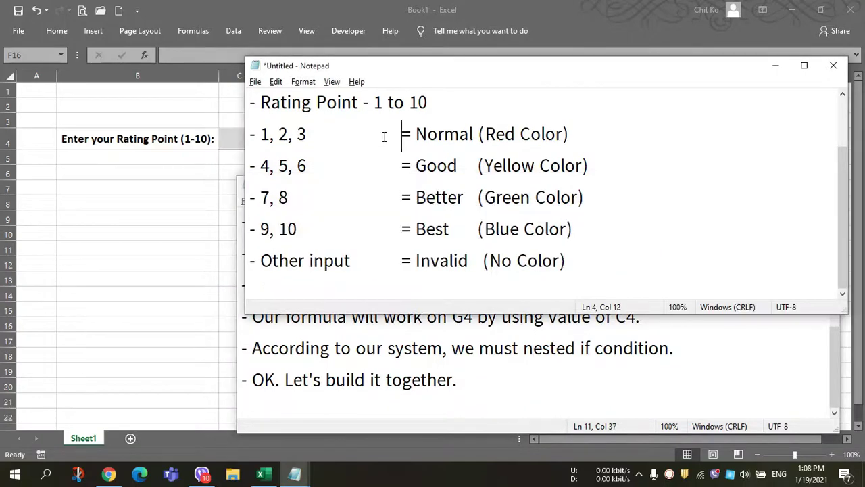
left_click(372, 262)
Bring Excel to the front as a restored-down window and select G4.
left_click(328, 8)
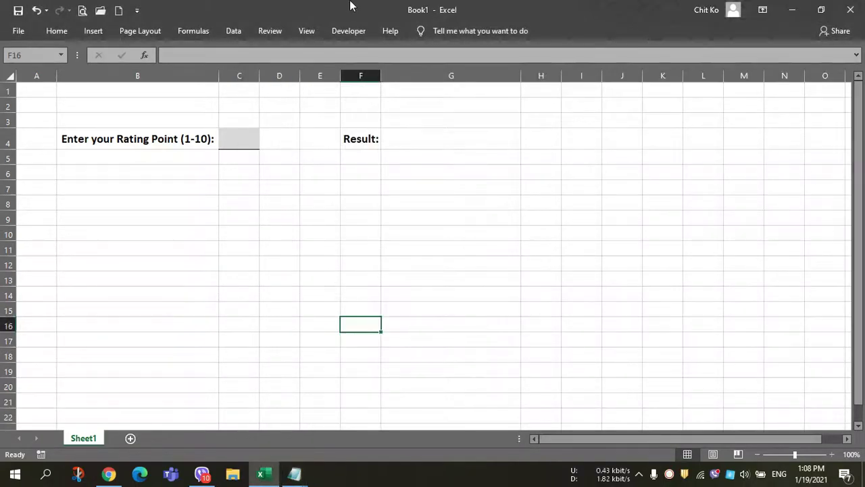
double_click(352, 10)
left_click(446, 222)
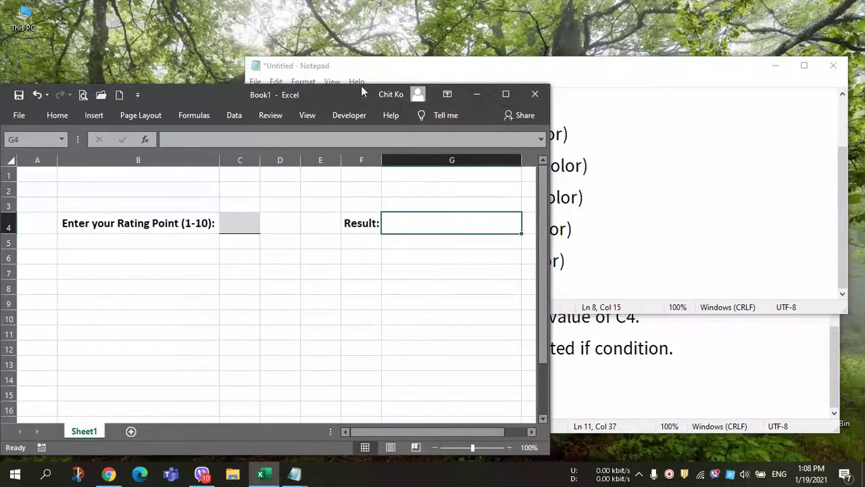
Show the rating rules Notepad full screen and start a new line with '='.
left_click_drag(354, 82, 354, 91)
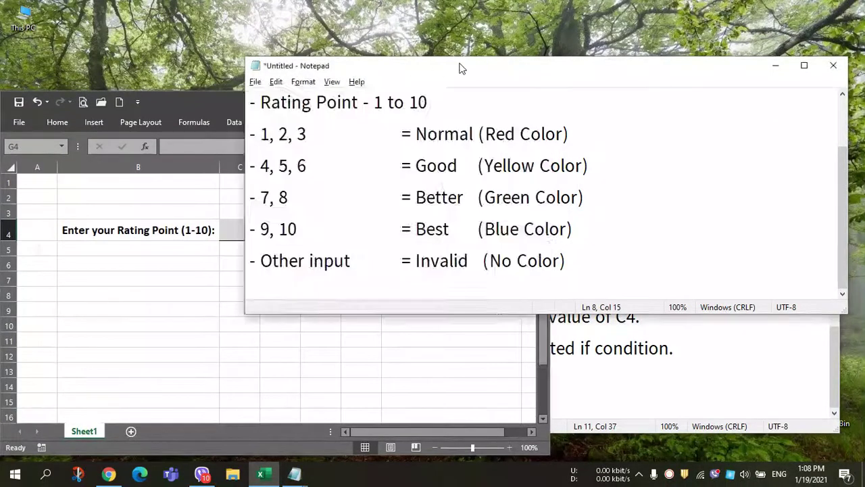
double_click(458, 66)
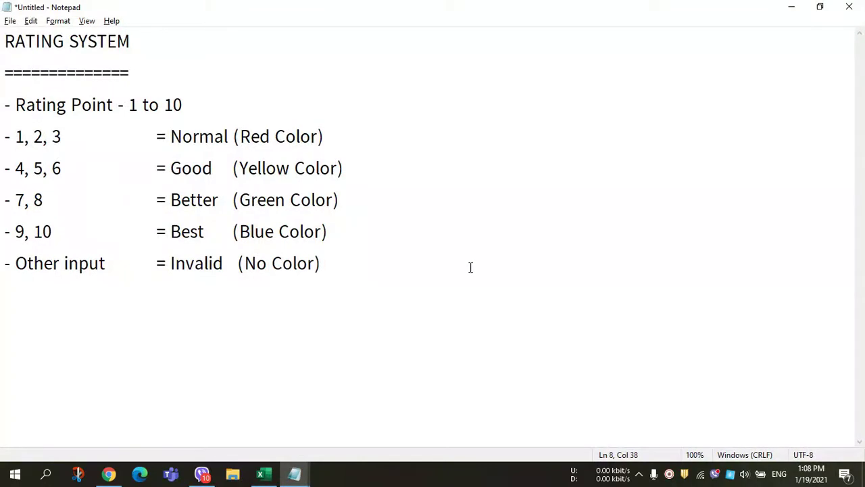
key("Return")
key("Return")
type("=")
Move the Excel window beside the rating rules and widen column G to about 38.57.
key("alt+Tab")
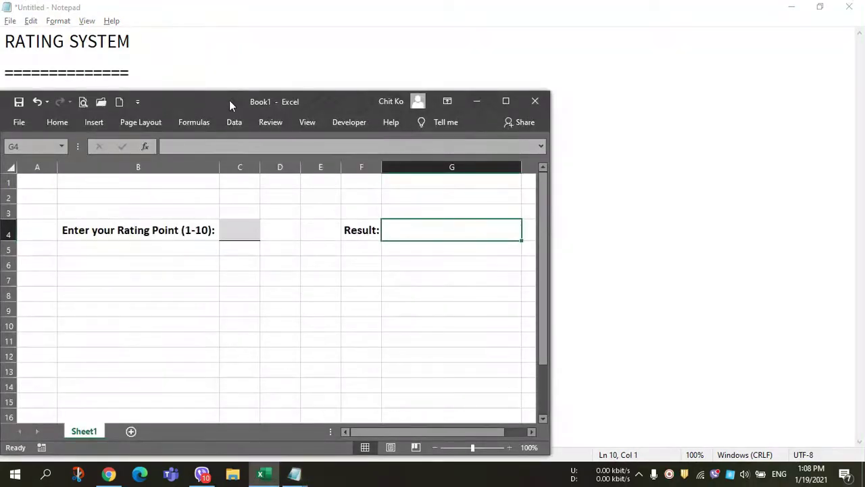
mouse_move(230, 100)
left_mouse_down()
mouse_move(432, 125)
mouse_move(515, 93)
left_mouse_up()
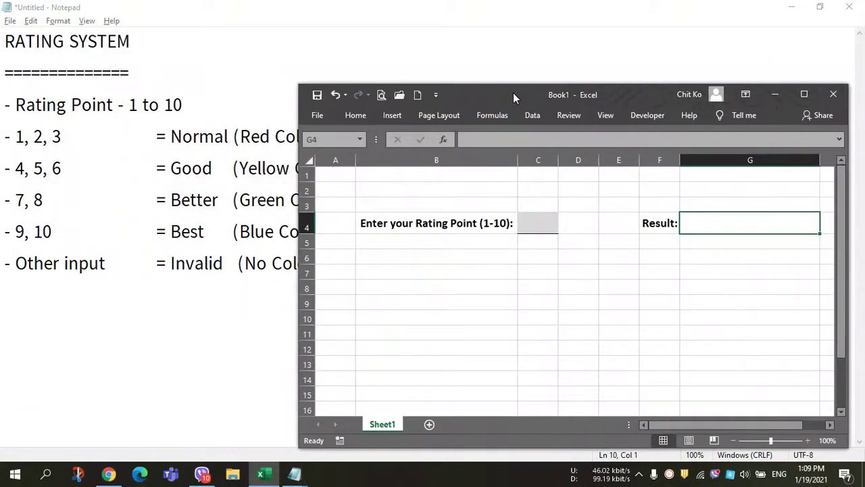
left_click_drag(696, 425, 722, 426)
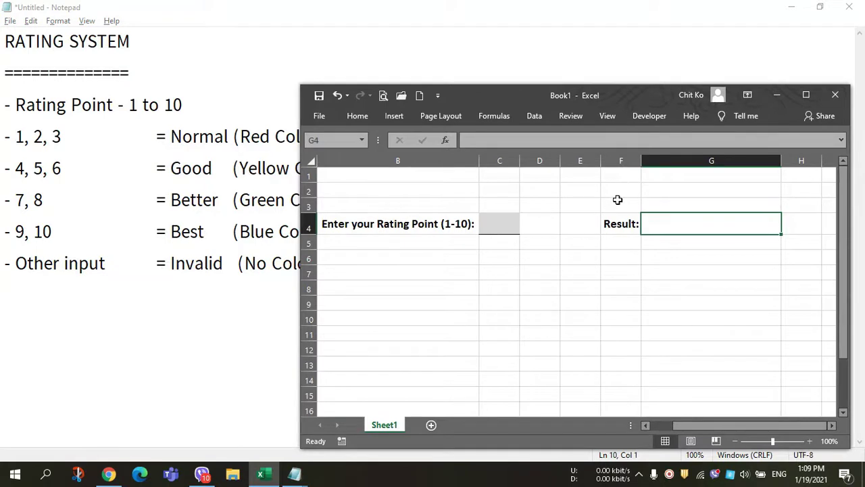
left_click_drag(781, 161, 822, 160)
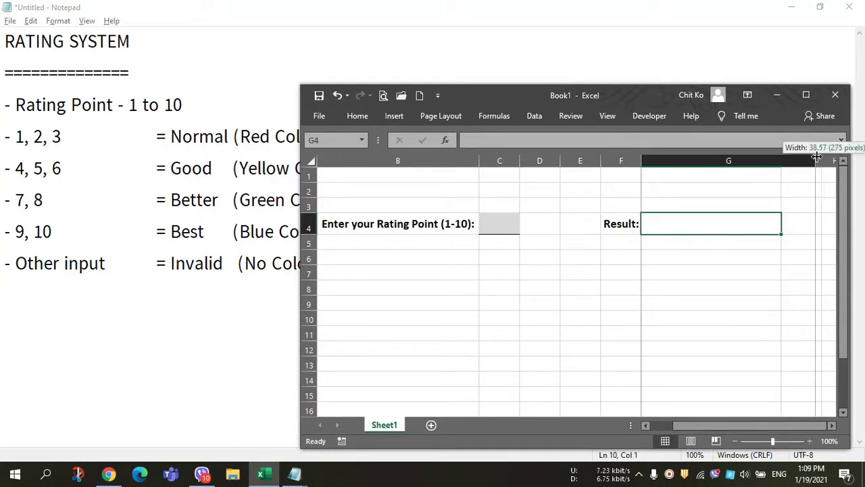
Enter =if(C4<1,"Invalid" in G4, referencing C4 as the first IF test.
type("=")
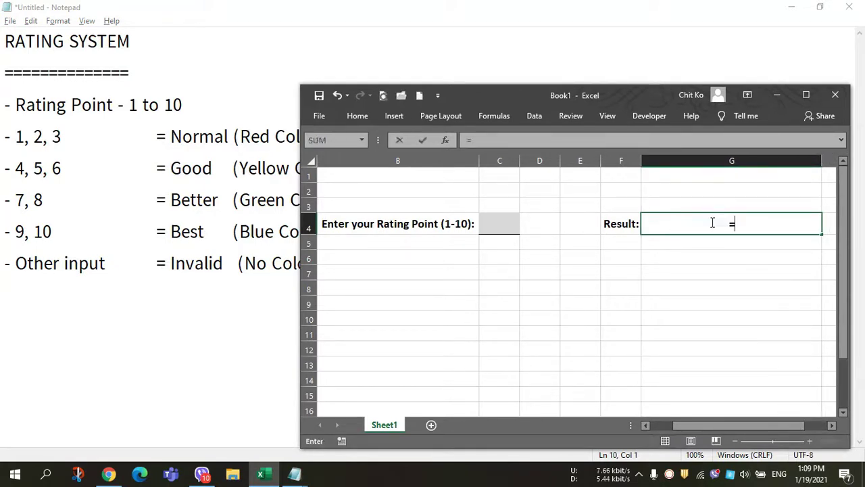
type("if(")
key("BackSpace")
key("BackSpace")
type("f(")
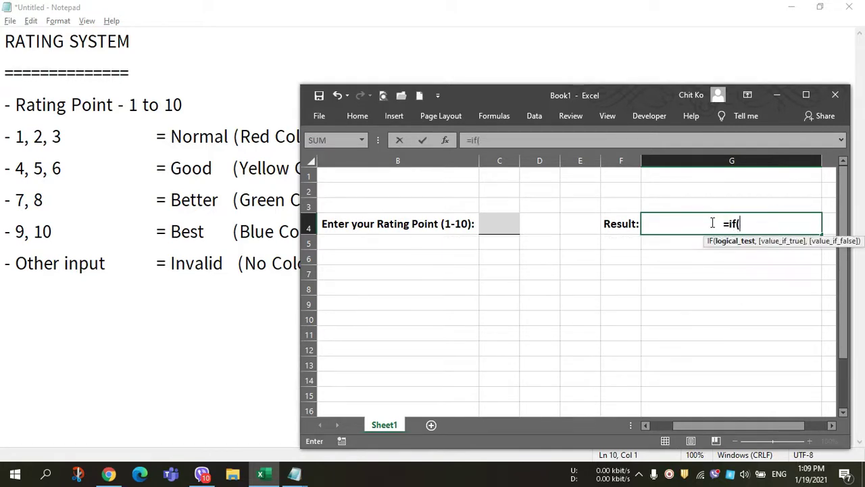
left_click_drag(732, 426, 710, 431)
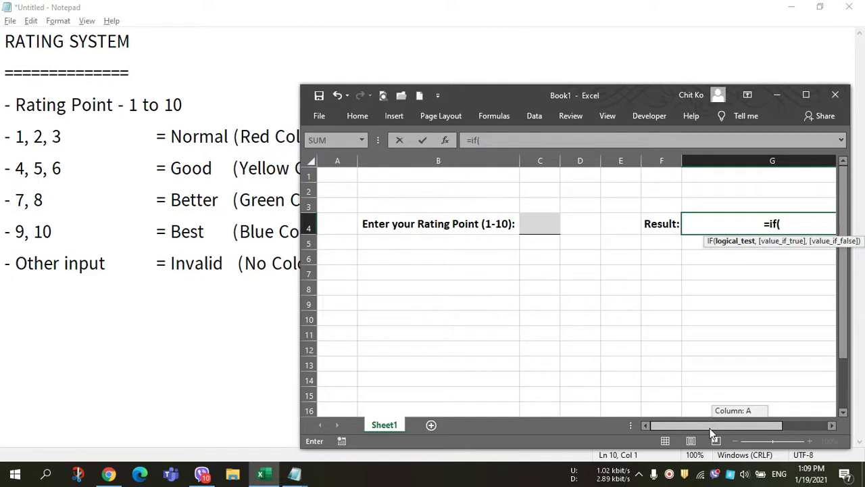
left_click(540, 225)
type(">")
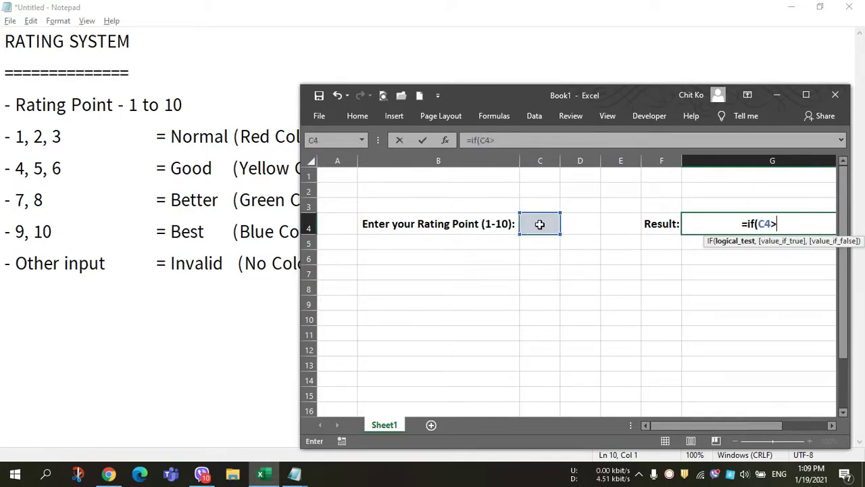
key("BackSpace")
type("<")
type("1,")
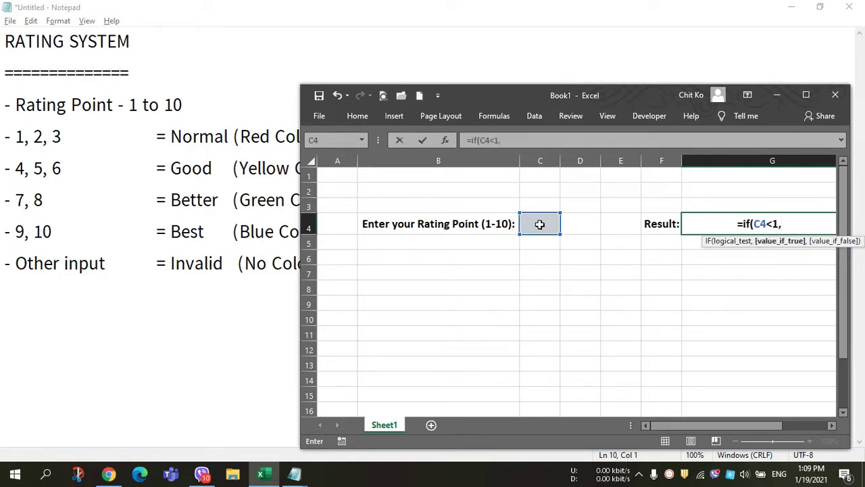
type("\"")
type("Inval")
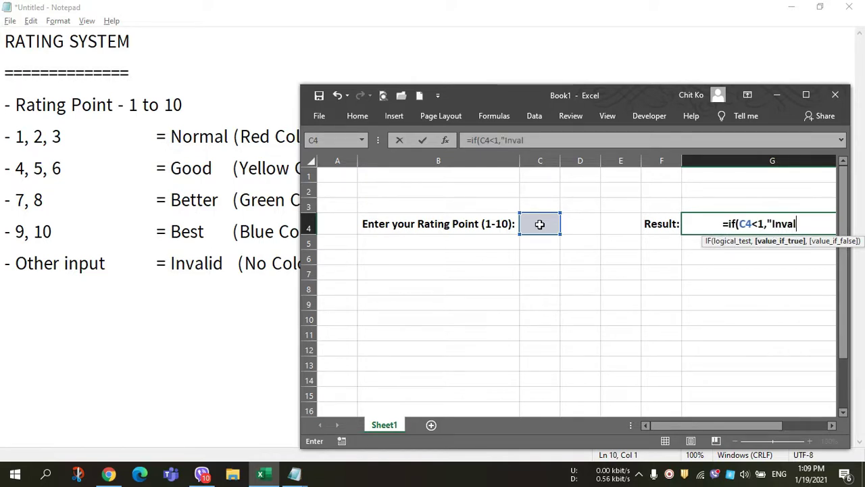
type("id\"")
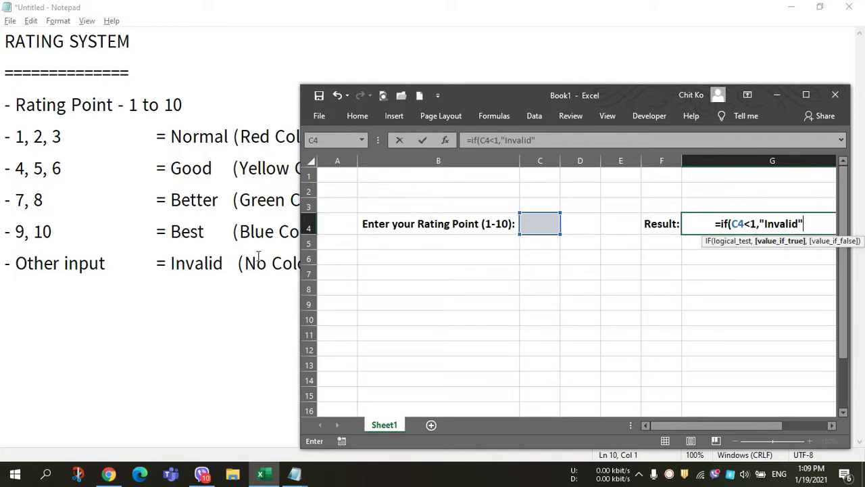
Switch to the second Notepad notes window and add a '---' separator line after the last note.
left_click(258, 264)
mouse_move(294, 474)
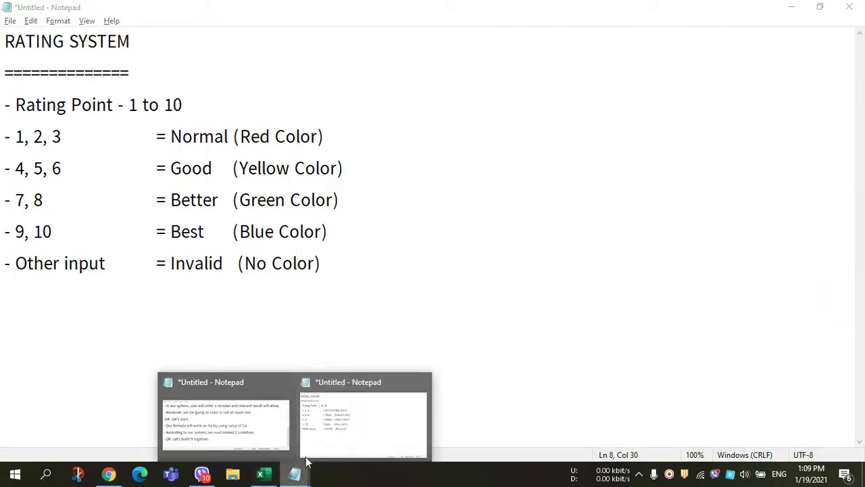
left_click(228, 419)
left_click(503, 380)
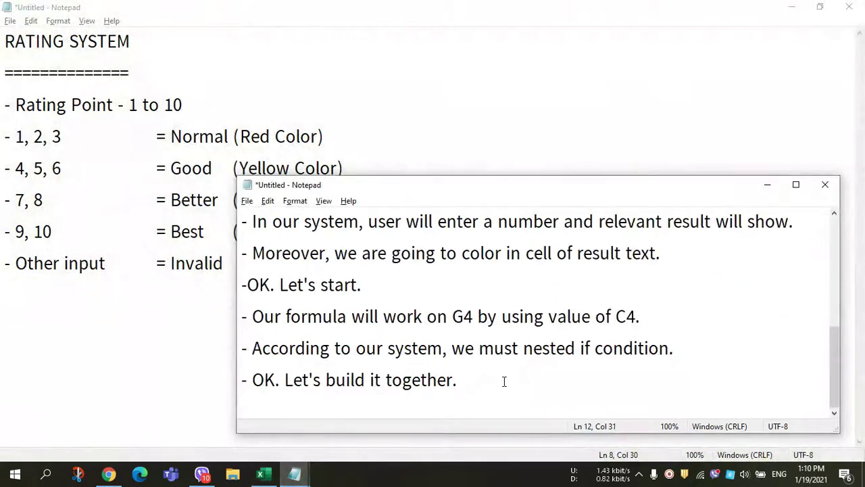
key("Return")
key("Return")
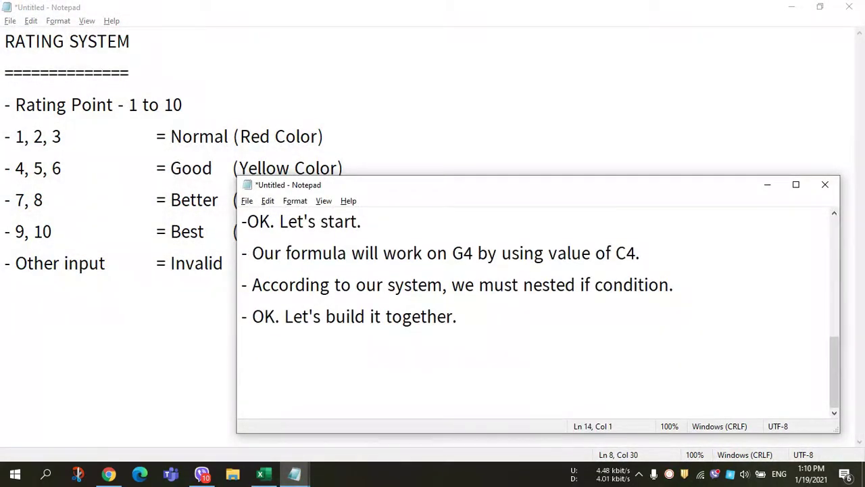
key("BackSpace")
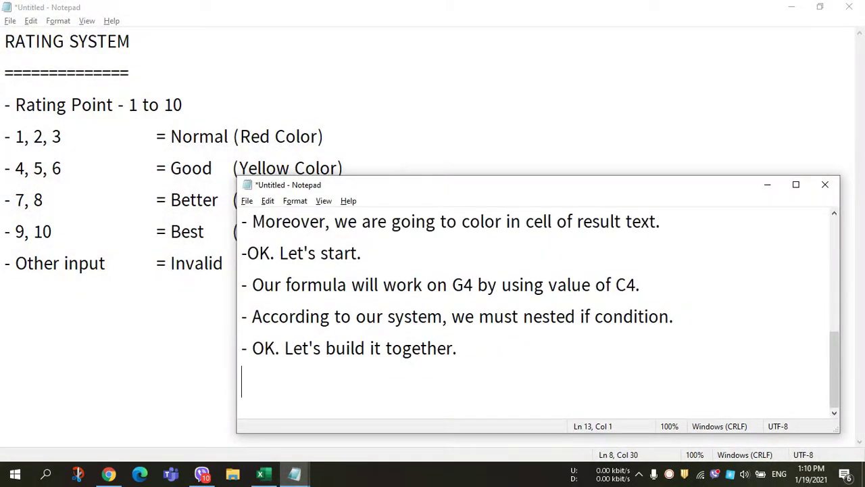
type("-")
type("I")
key("BackSpace")
type("Fi")
key("BackSpace")
key("BackSpace")
key("BackSpace")
type("---")
key("Return")
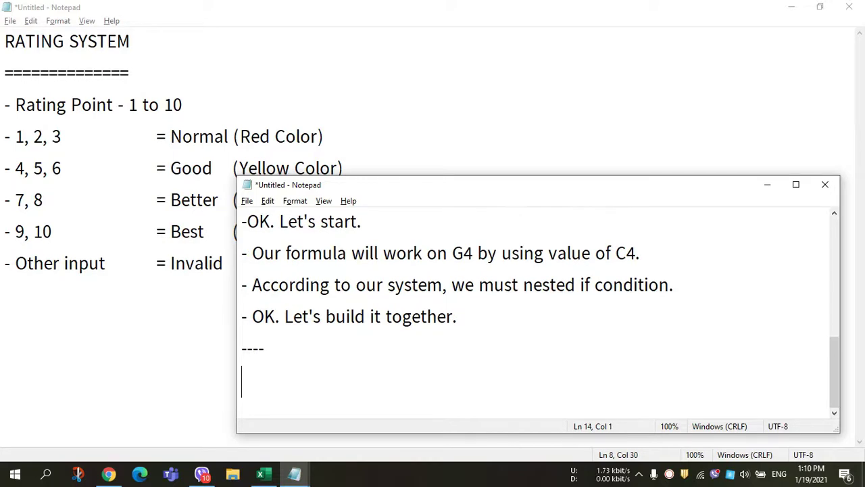
Type the line 'Before building formula, i am going to explain the nature of 'if' function'.
type("Fir")
key("BackSpace")
key("BackSpace")
key("BackSpace")
type("Be")
type("f")
key("BackSpace")
type("fore ")
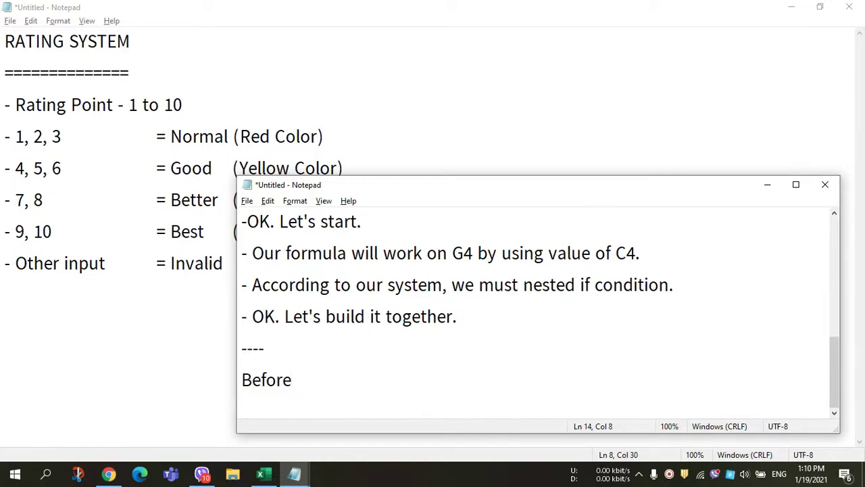
type("building ")
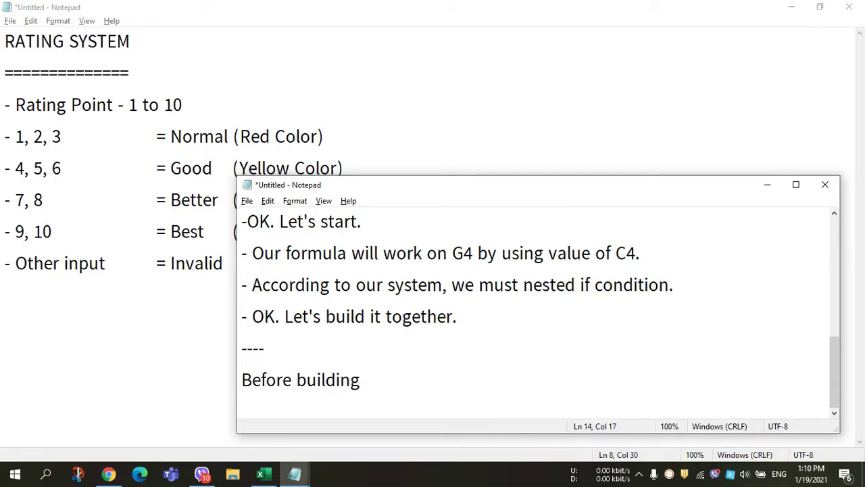
type("fo")
type("rmula, i")
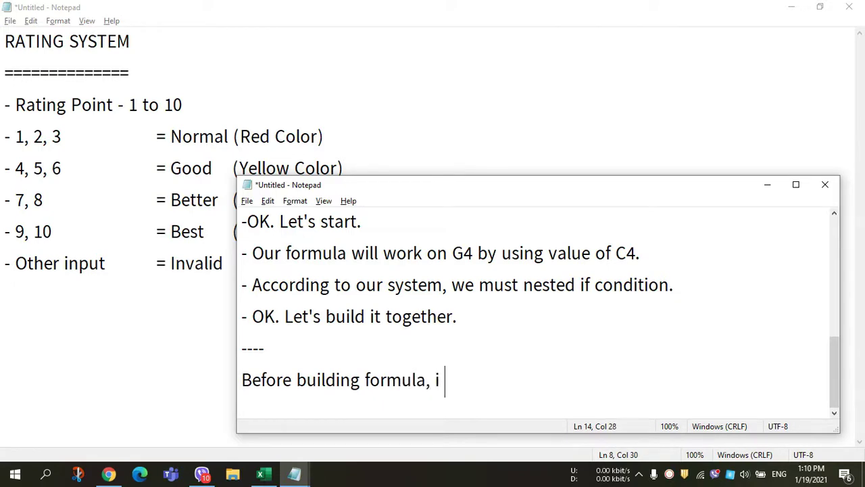
type("am going to ")
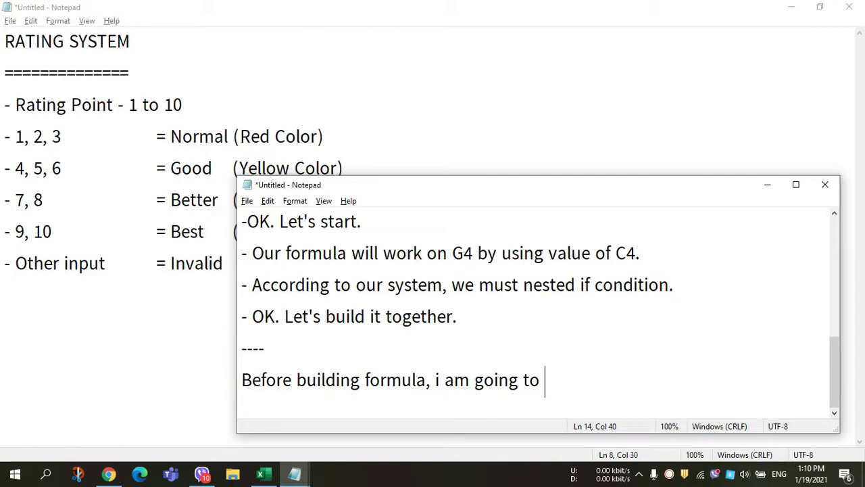
type("s")
key("BackSpace")
type("explain")
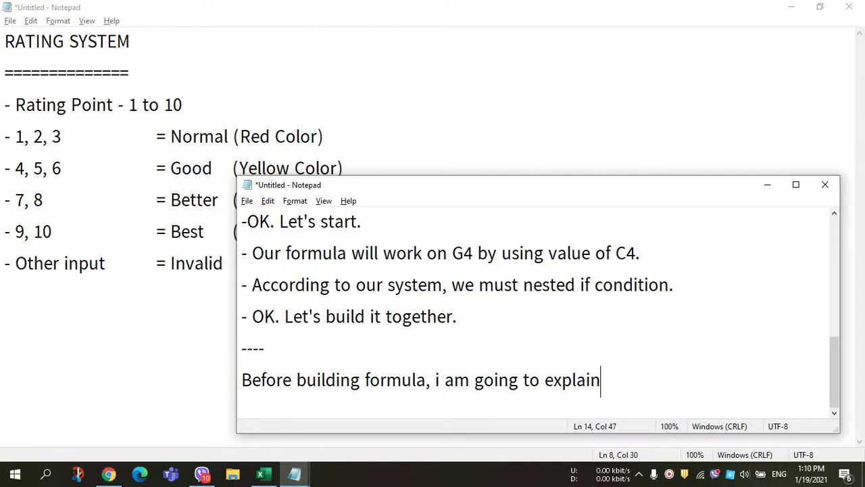
type(" t")
type("he nature of if")
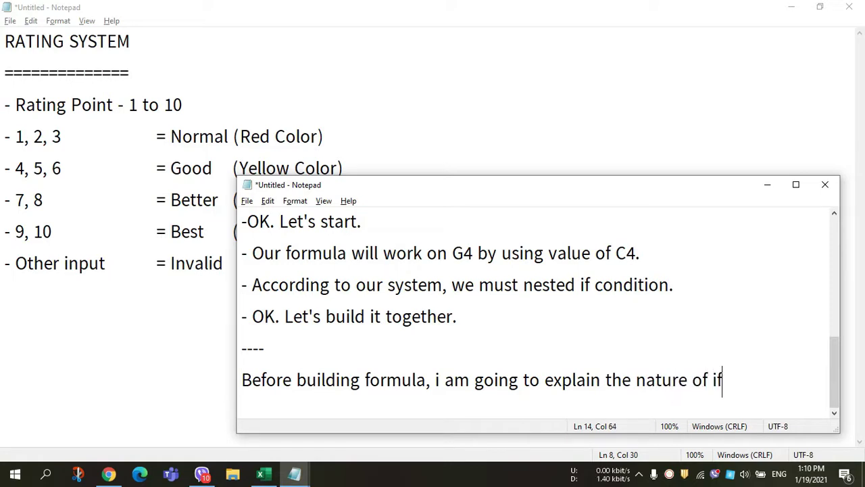
key("BackSpace")
key("BackSpace")
type(";if")
key("BackSpace")
key("BackSpace")
key("BackSpace")
type("'if")
key("BackSpace")
type("f' function")
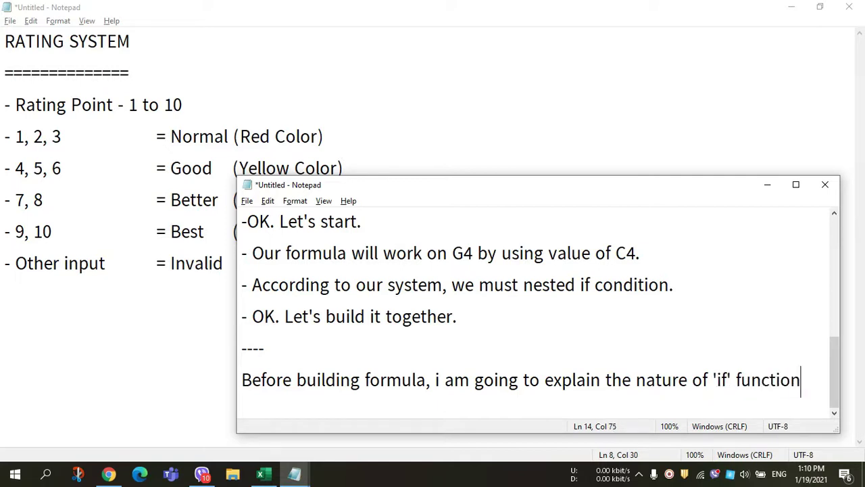
key("Return")
key("Return")
Write the syntax line =IF(condition, TRUE, FALSE) in the note.
type("=")
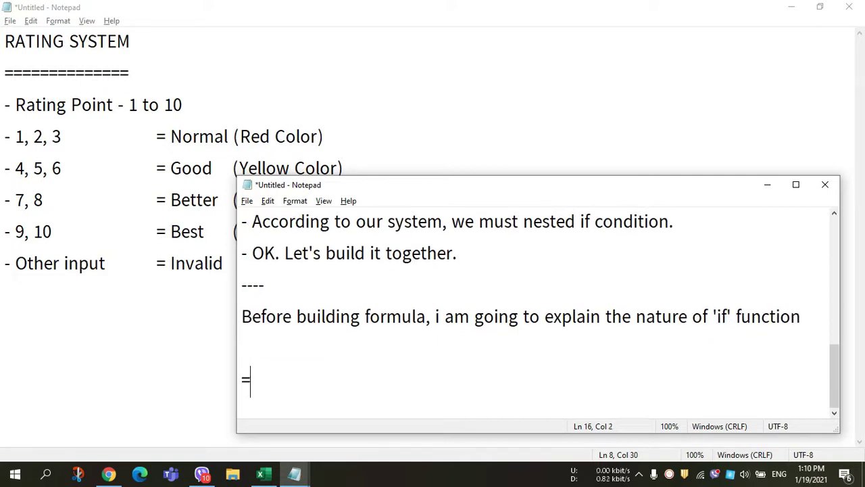
key("BackSpace")
type("IF(c")
type("on")
key("BackSpace")
key("BackSpace")
type("contition")
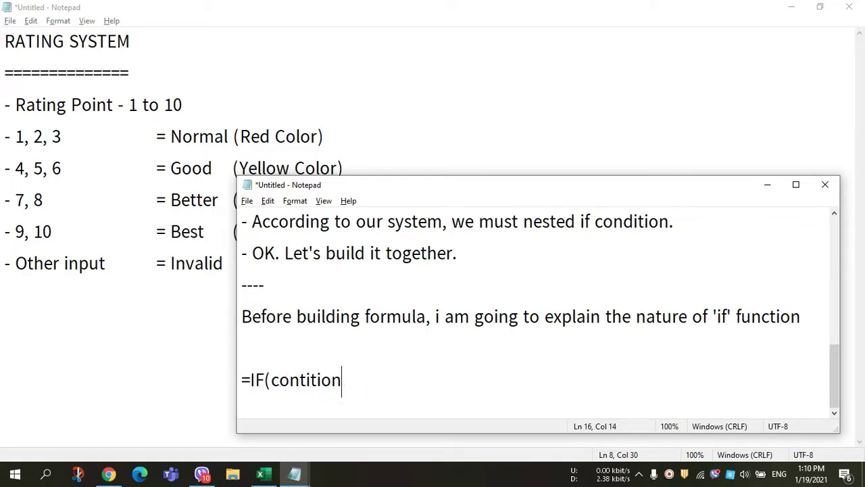
type(",")
key("BackSpace")
key("BackSpace")
key("BackSpace")
key("BackSpace")
key("BackSpace")
key("BackSpace")
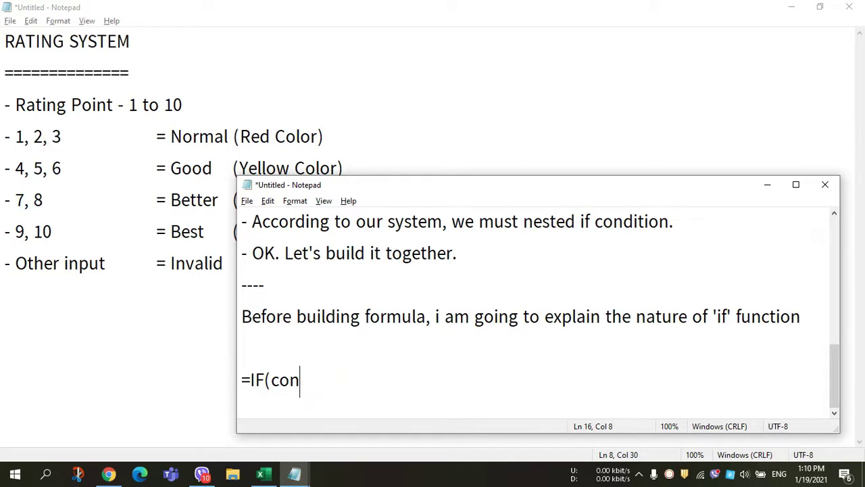
type("dition, ")
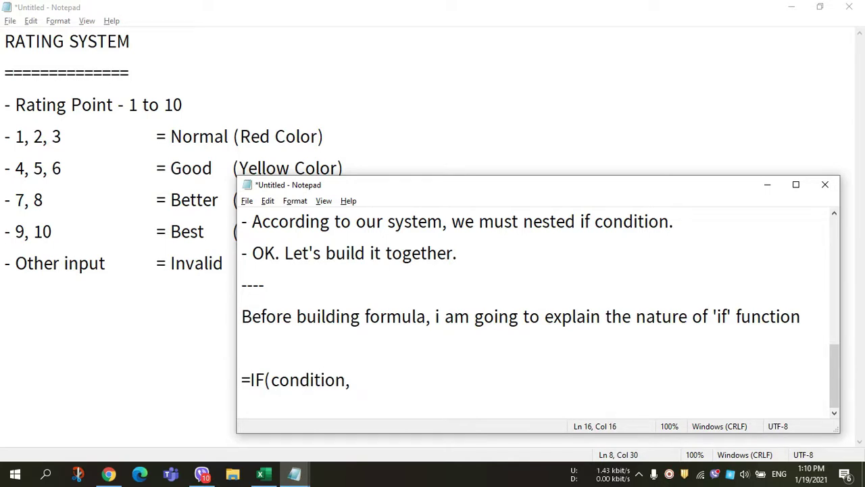
type("TRUE, FA")
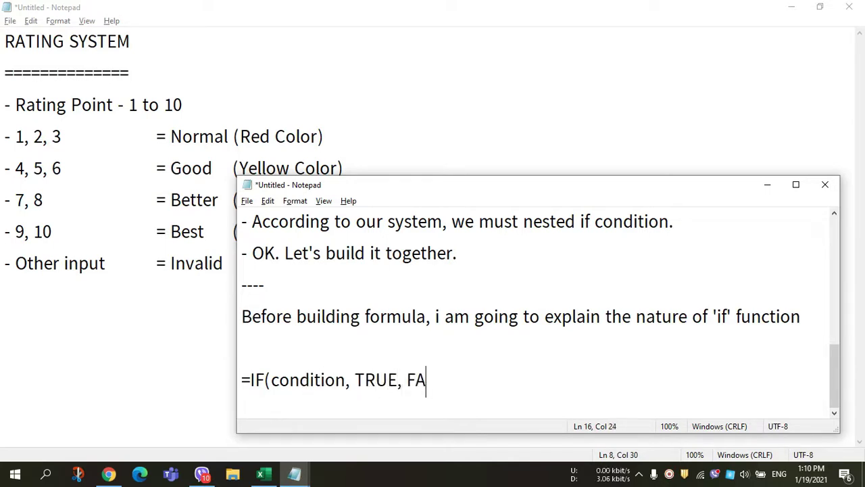
type("LSE)")
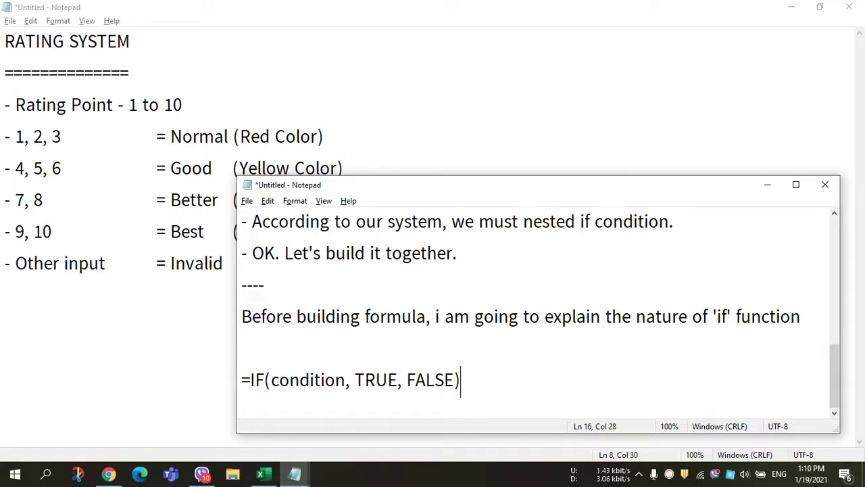
key("Return")
Add the explanation that the TRUE section works if the condition is ok, otherwise the FALSE section.
type("if")
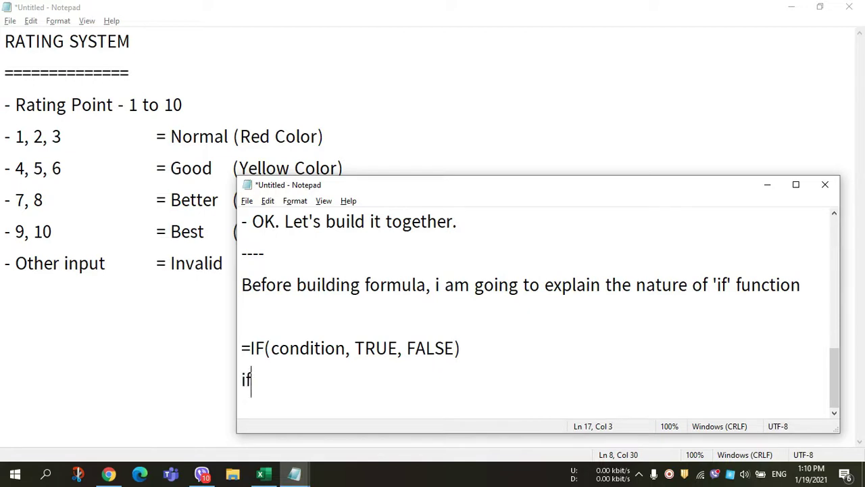
type(" confi")
type("dition ")
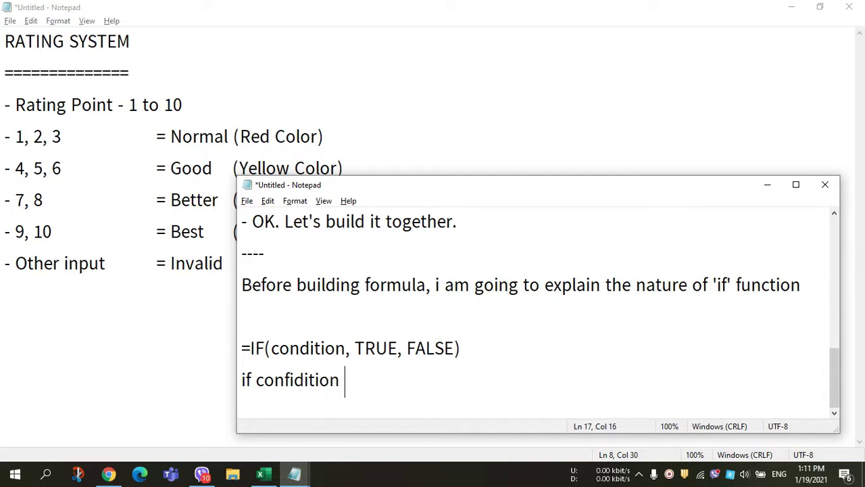
type("is ")
type("ok ")
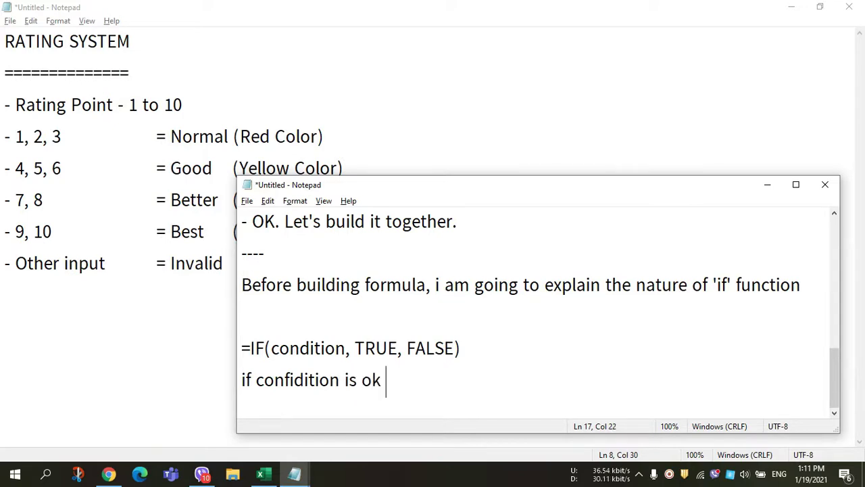
type("TR")
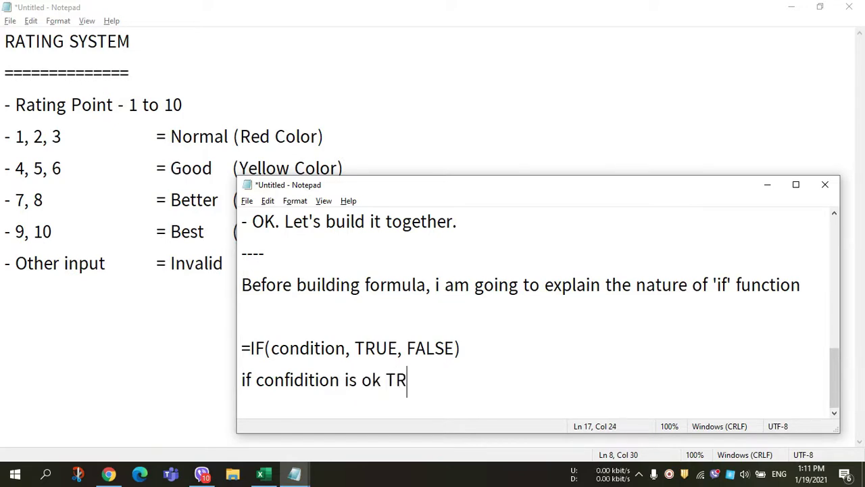
type("UE section ")
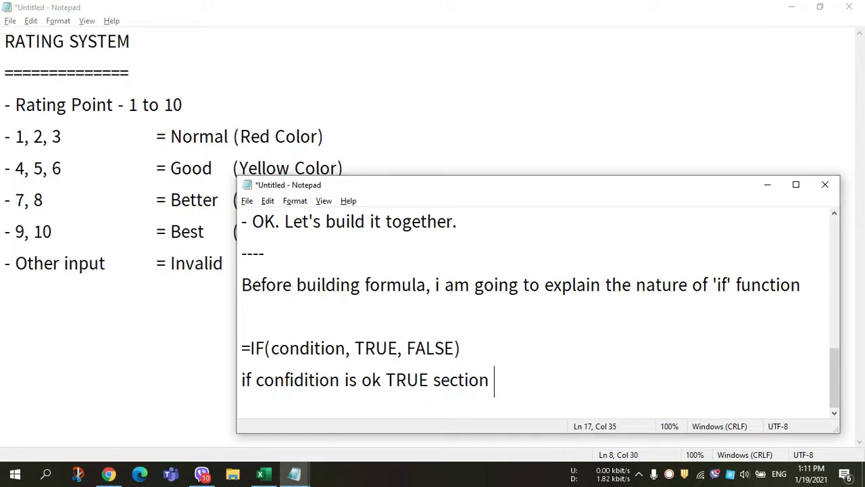
type("will work,")
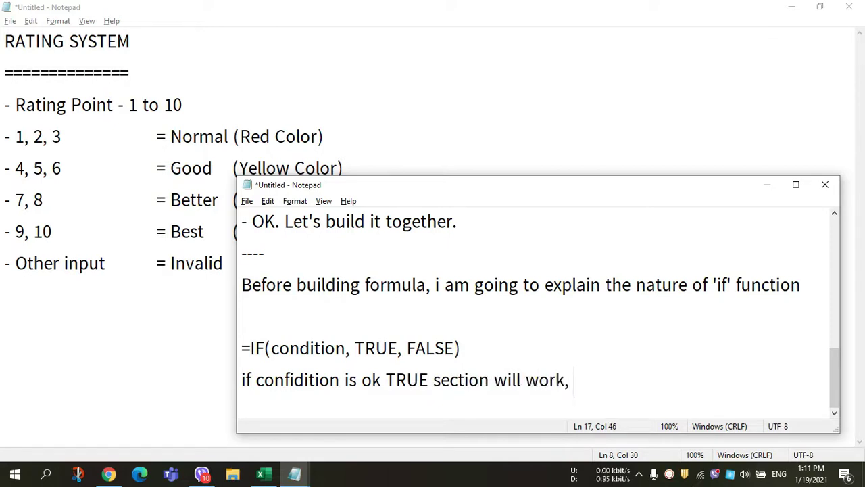
type("oth")
type("erwix")
key("BackSpace")
type("s")
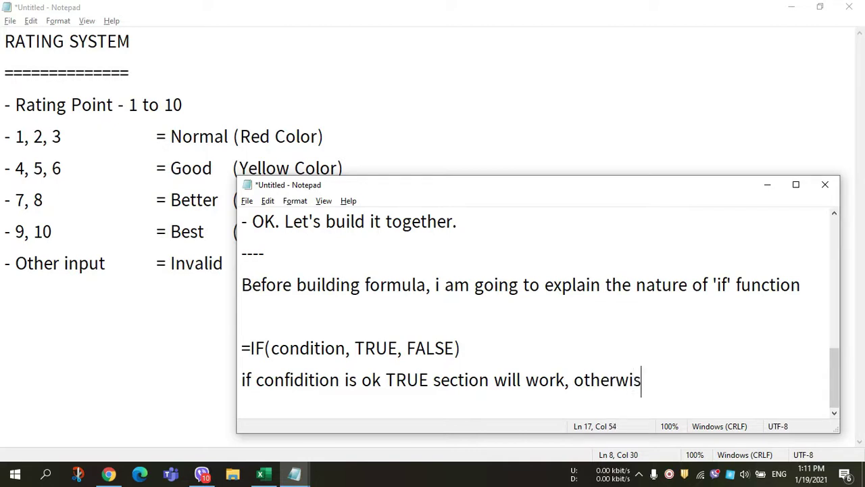
type("e '")
key("BackSpace")
type("FFA")
key("BackSpace")
key("BackSpace")
type("A")
type("LSE sect")
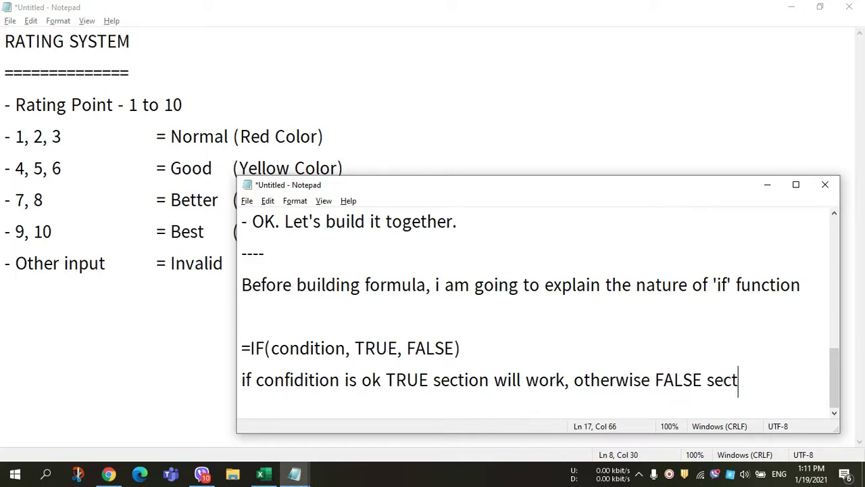
type("ion will")
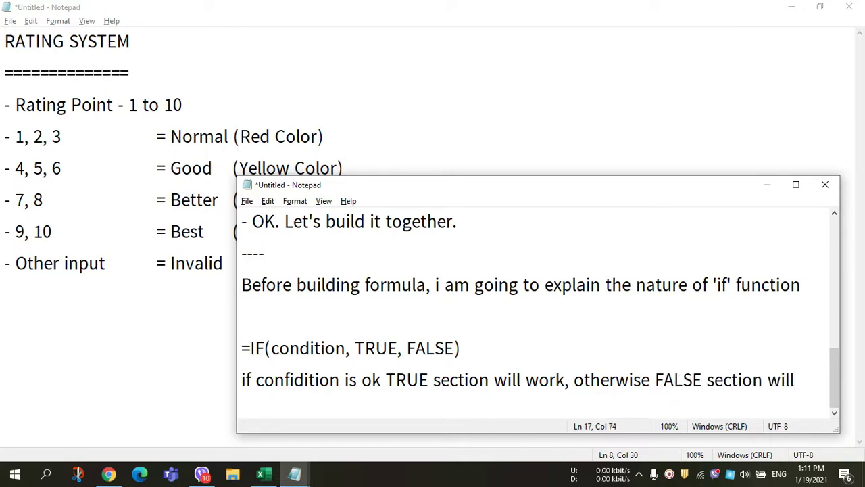
type(" work,.")
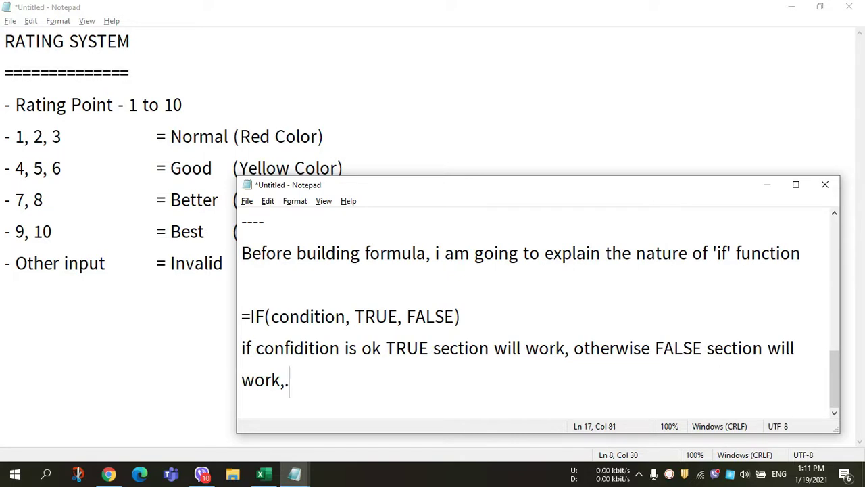
key("BackSpace")
key("BackSpace")
type(".")
key("Return")
Begin a new bullet reading '- For our tutorial,'.
type("-")
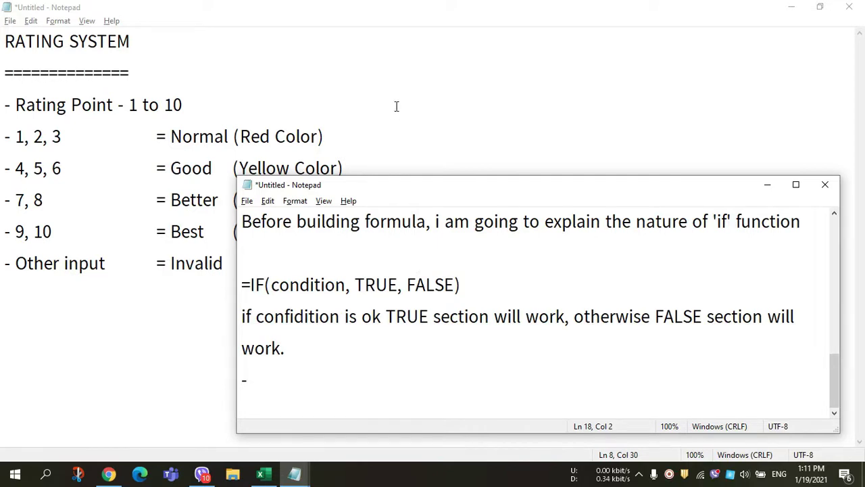
type(" For ou")
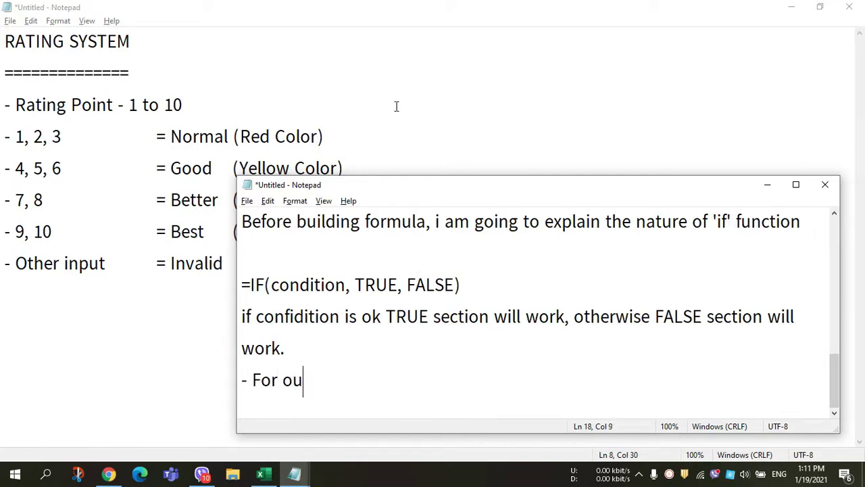
type("r e")
key("BackSpace")
type("tuo")
key("BackSpace")
type("tori")
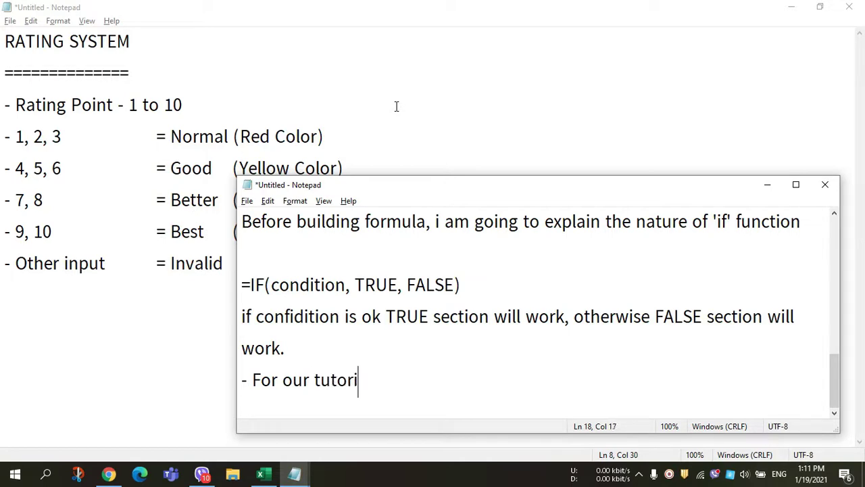
type("al,")
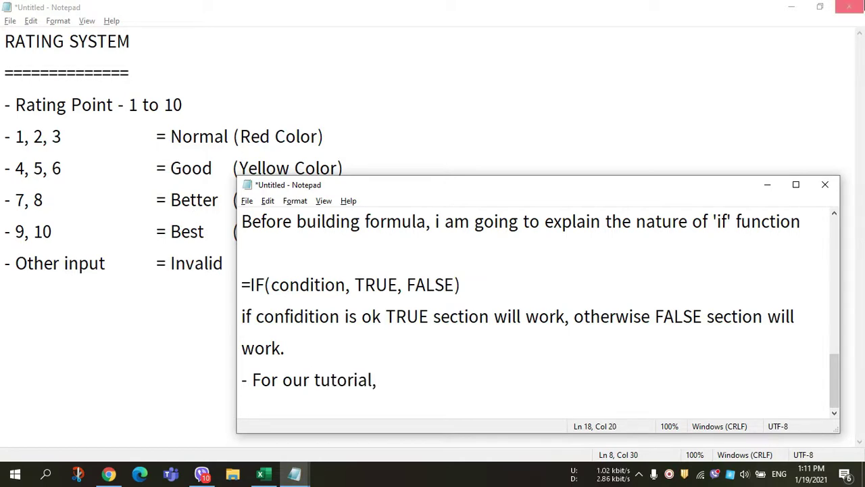
left_click(792, 7)
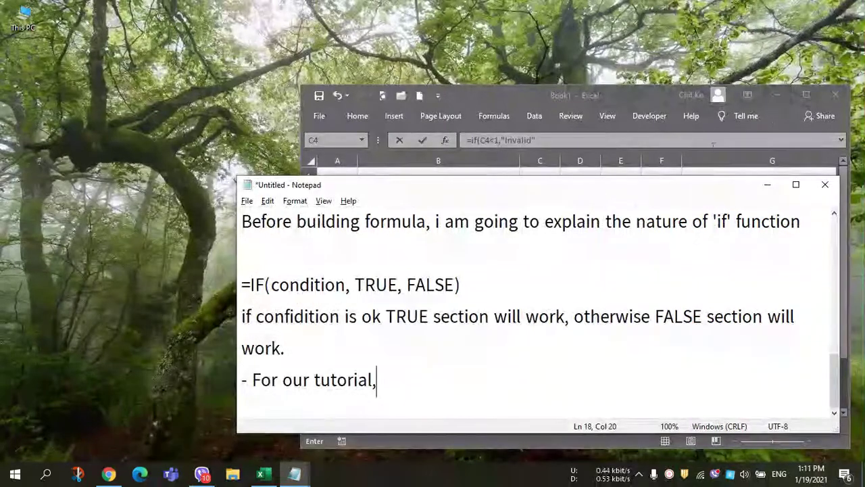
left_click(622, 94)
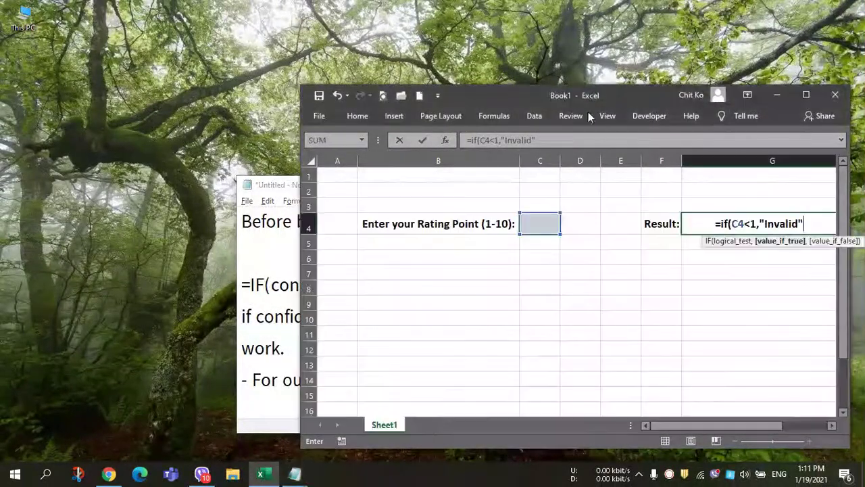
mouse_move(294, 474)
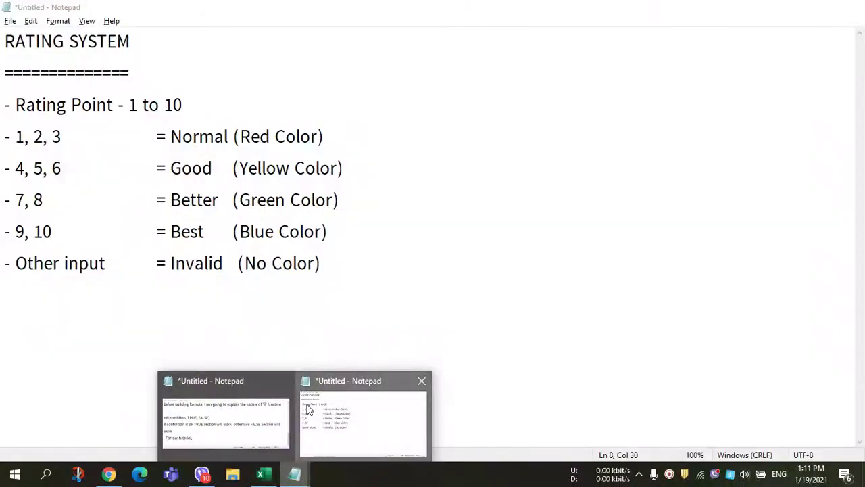
left_click(307, 409)
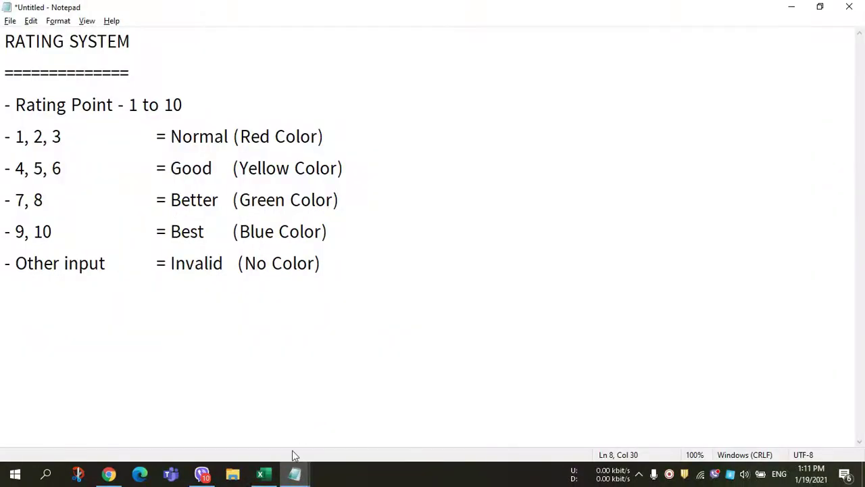
left_click(260, 473)
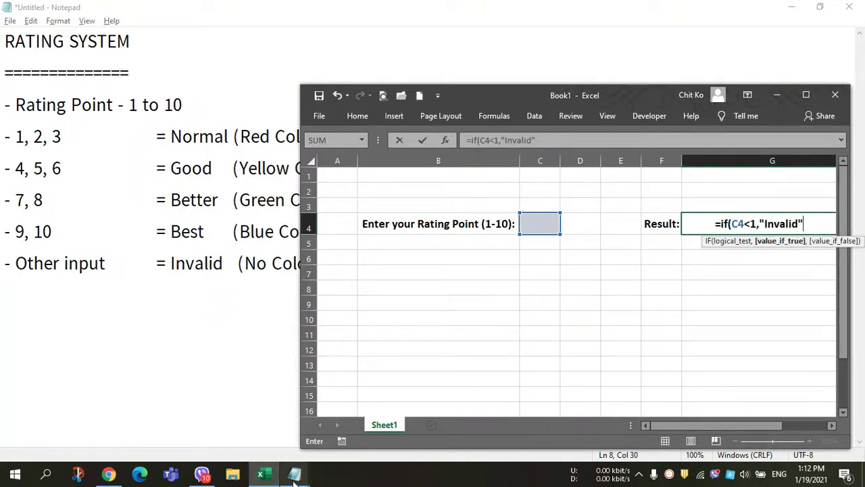
left_click(358, 429)
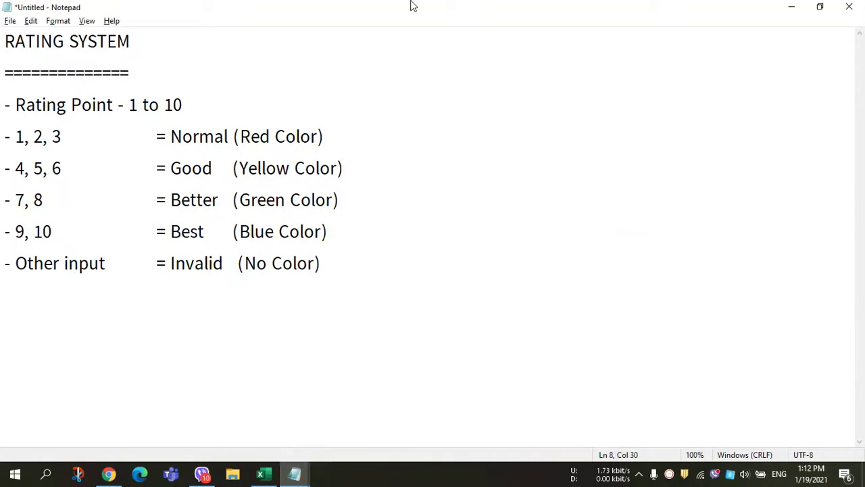
left_click(264, 474)
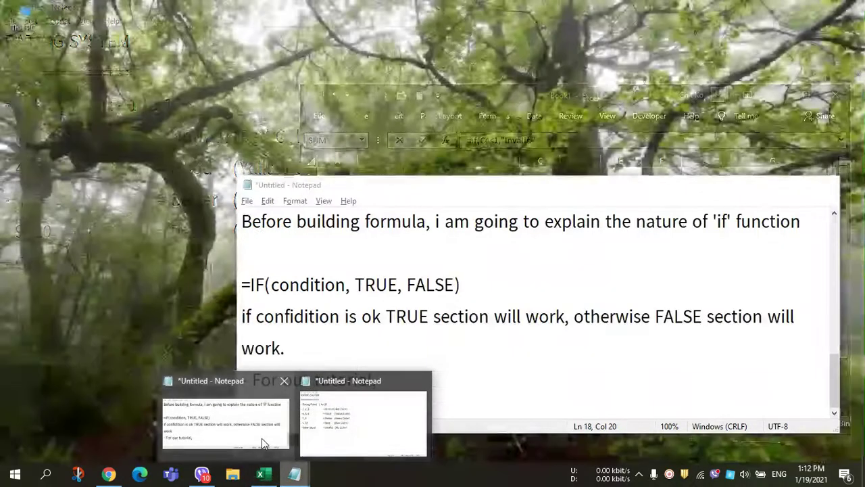
left_click(261, 438)
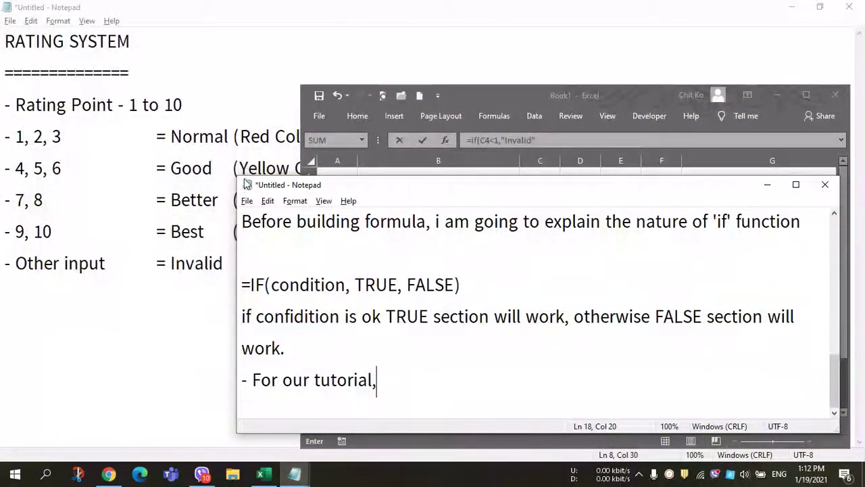
Move and shrink the notes window so the spreadsheet result stays visible.
left_click_drag(243, 180, 357, 212)
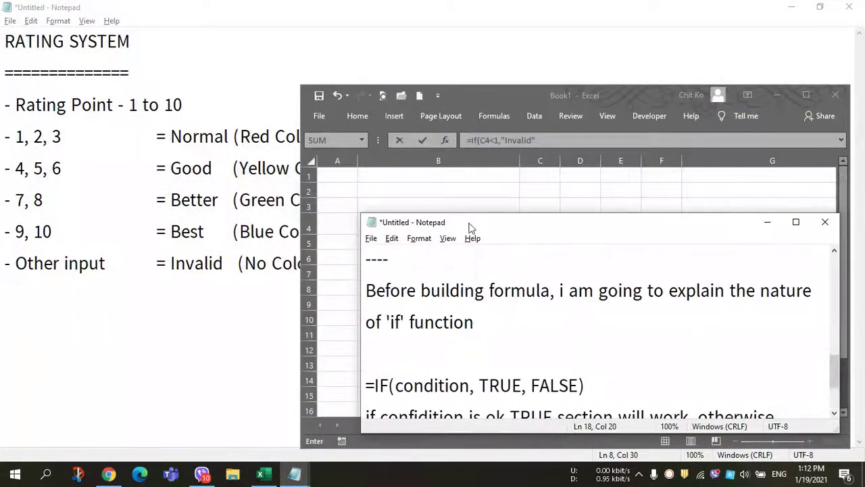
mouse_move(469, 228)
left_mouse_down()
mouse_move(183, 101)
mouse_move(217, 152)
left_mouse_up()
scroll(274, 277, "down", 1)
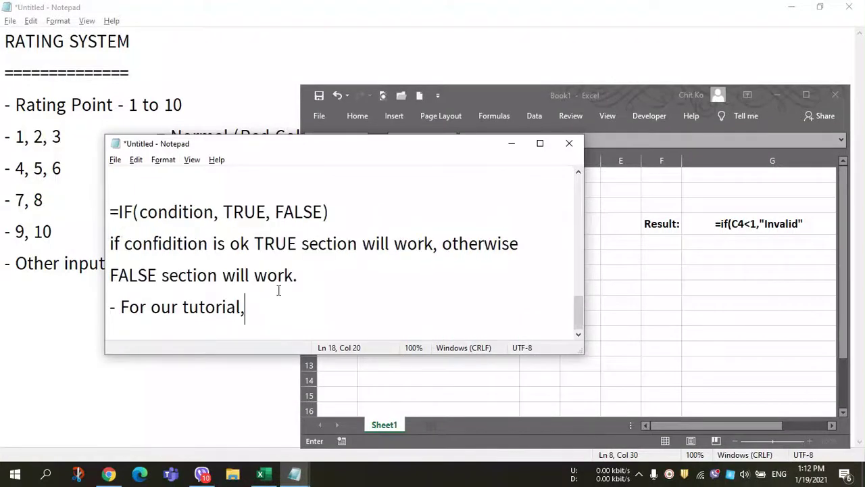
Add the bullet '- value below 1 is invalid. (0, -1, -2, ...)'.
key("Return")
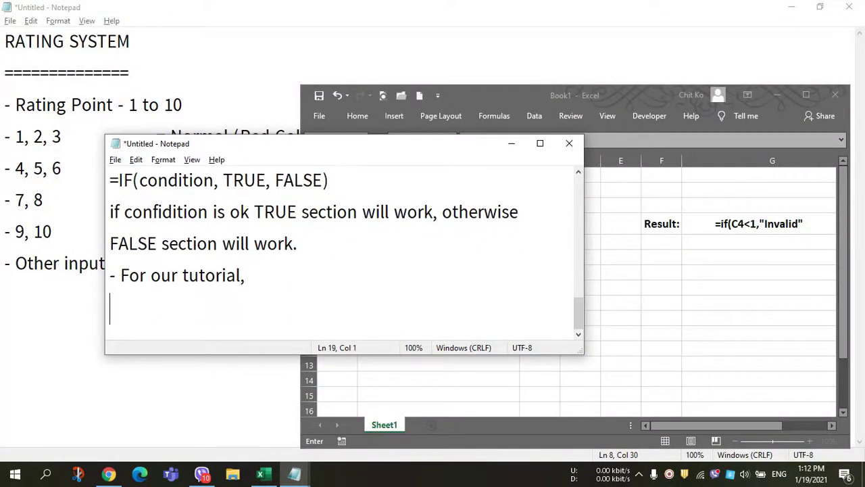
type("- value ")
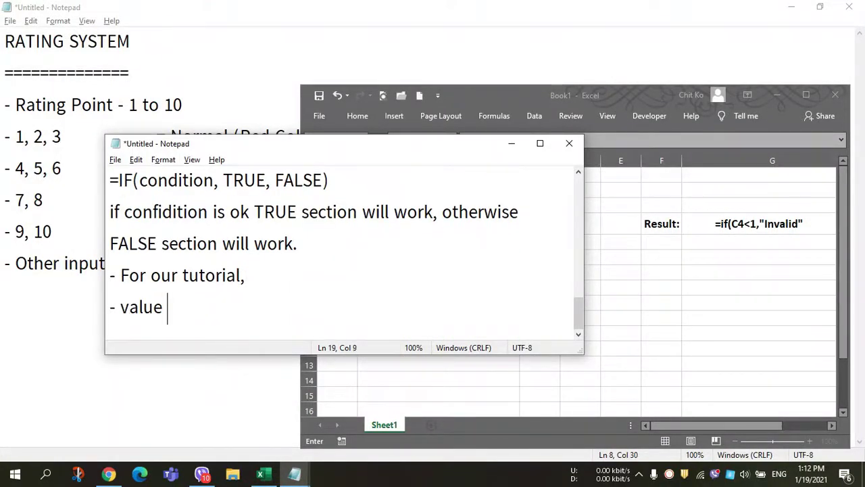
type("be")
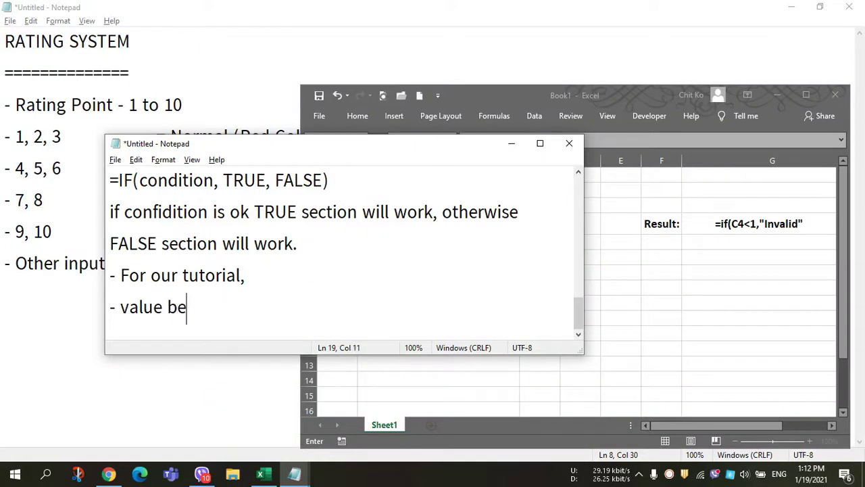
type("low 1 is ")
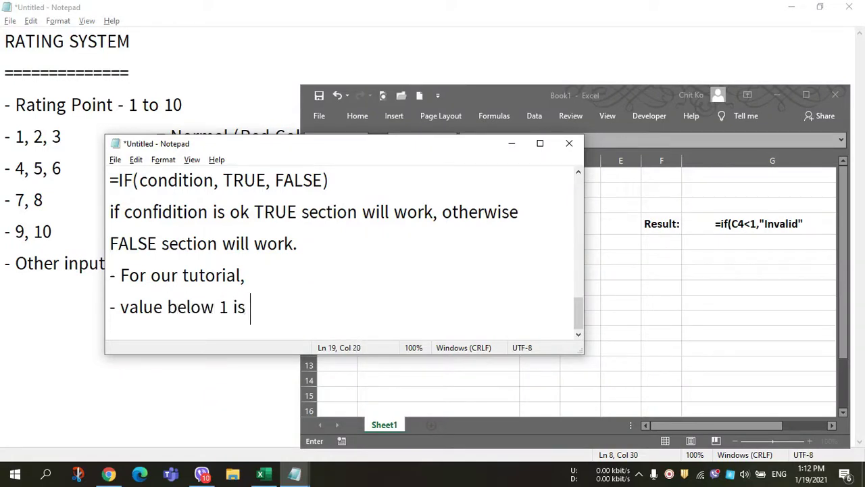
type("invalid")
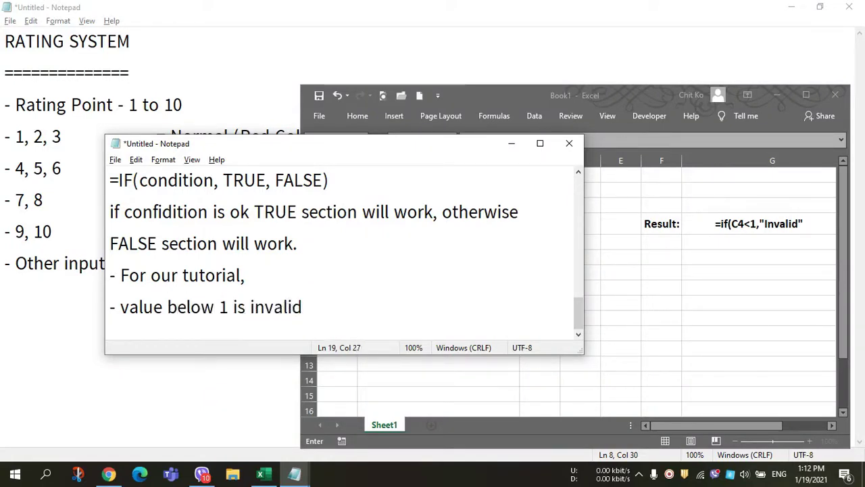
type(".")
key("BackSpace")
key("BackSpace")
type(". ")
type("(-")
key("BackSpace")
type("0")
type(", -1, -")
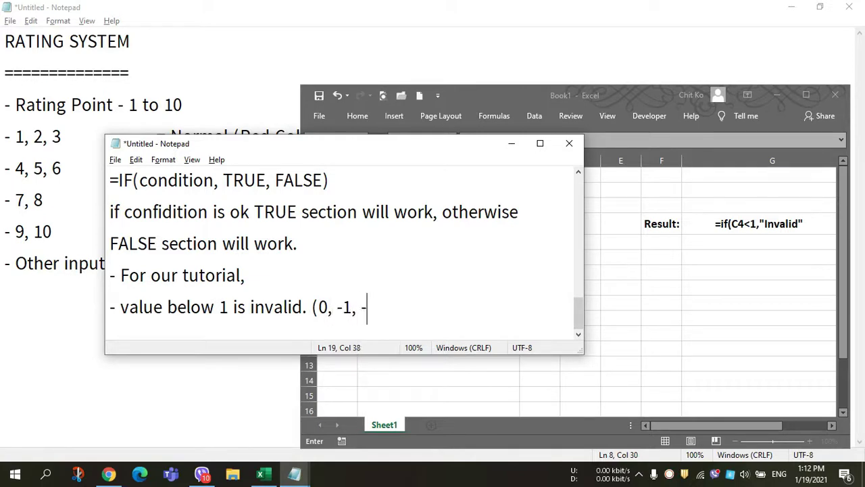
type("2 et")
key("BackSpace")
key("BackSpace")
key("BackSpace")
type(", ..")
type(".)")
key("Return")
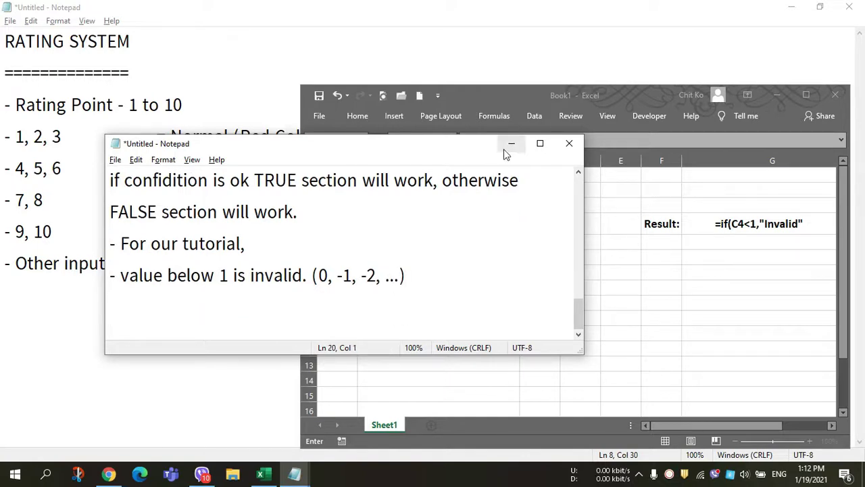
Hide Notepad and continue G4's formula with , IF(C4<=3,"Normal", in the formula bar.
left_click(511, 144)
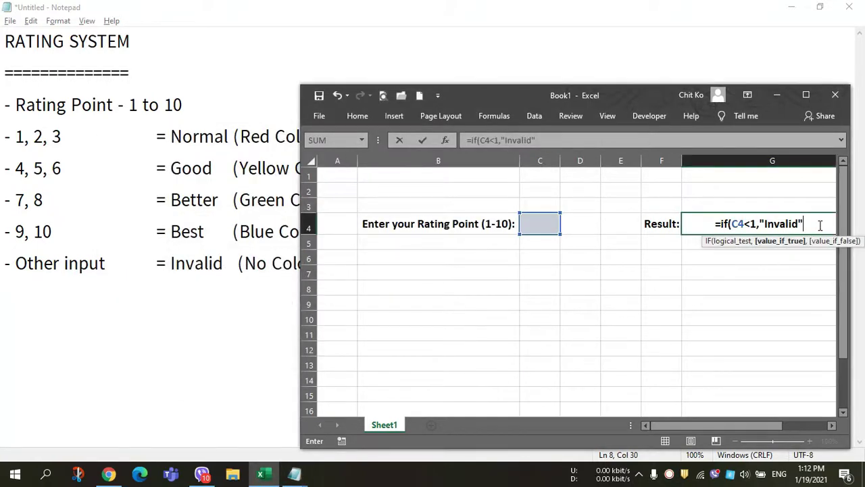
type(", I")
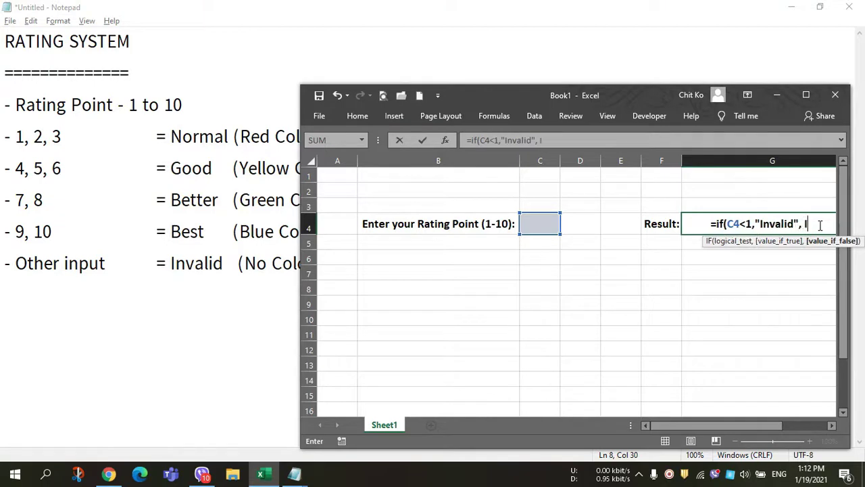
type("F(")
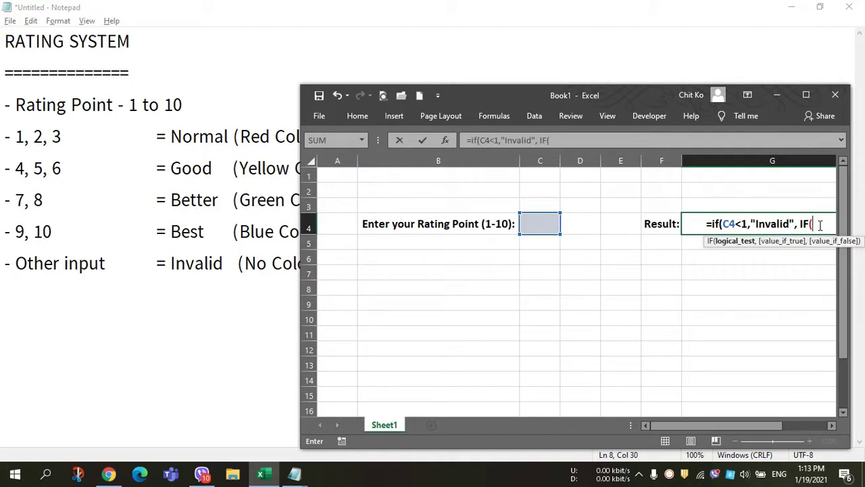
type("C")
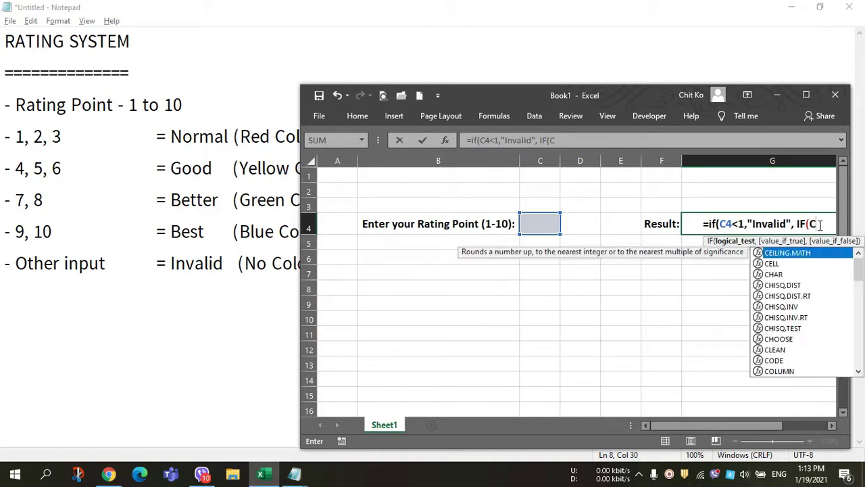
type("5")
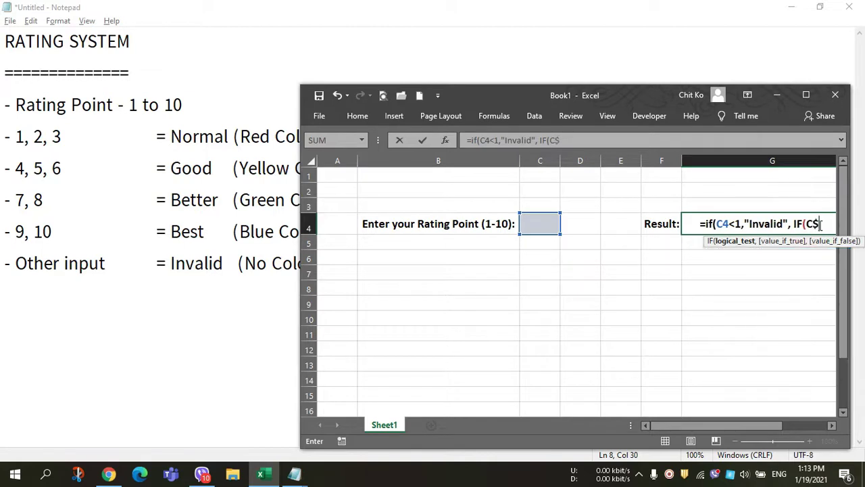
key("BackSpace")
type("4<=")
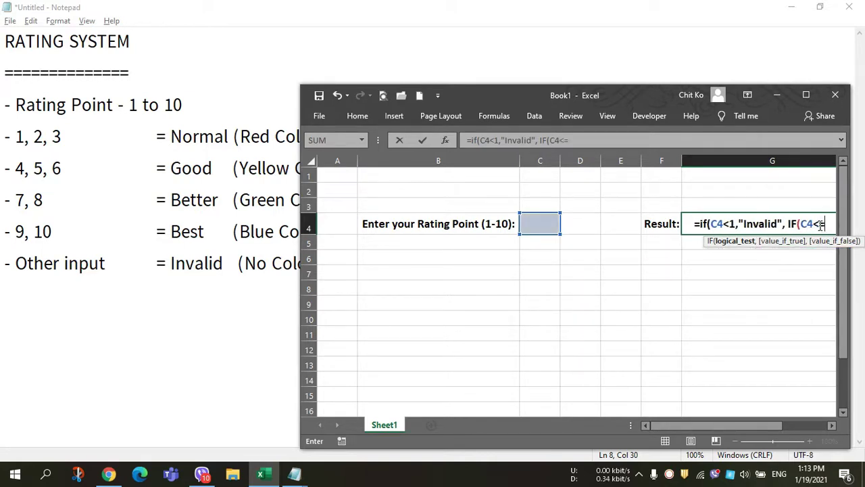
type("3")
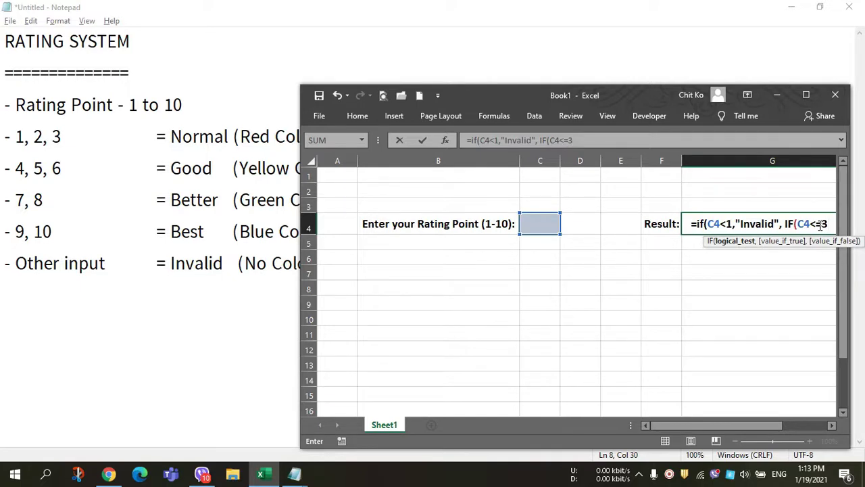
type(",")
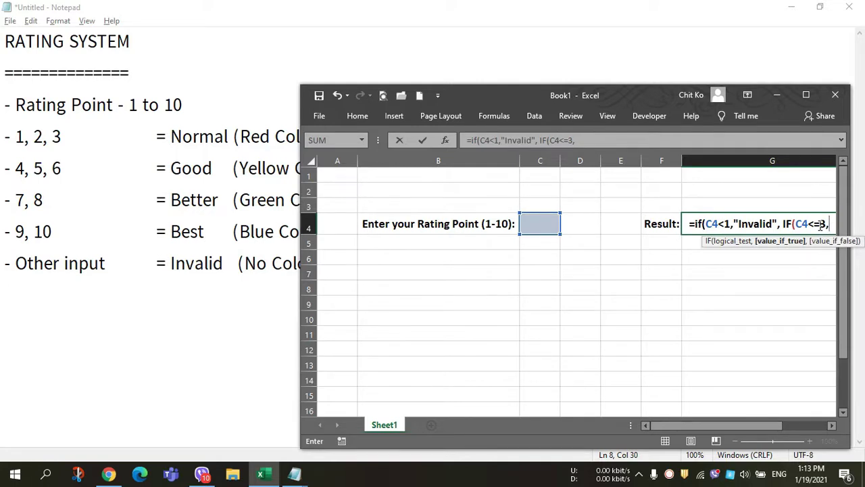
type("\"Norm")
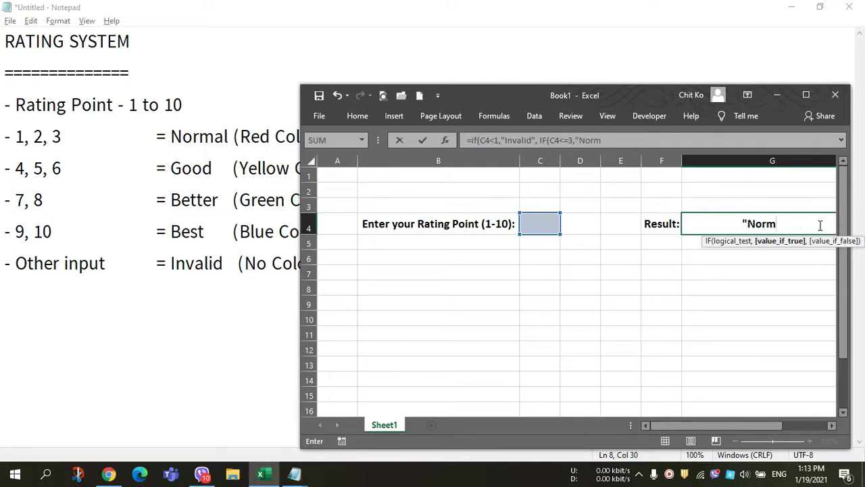
type("al")
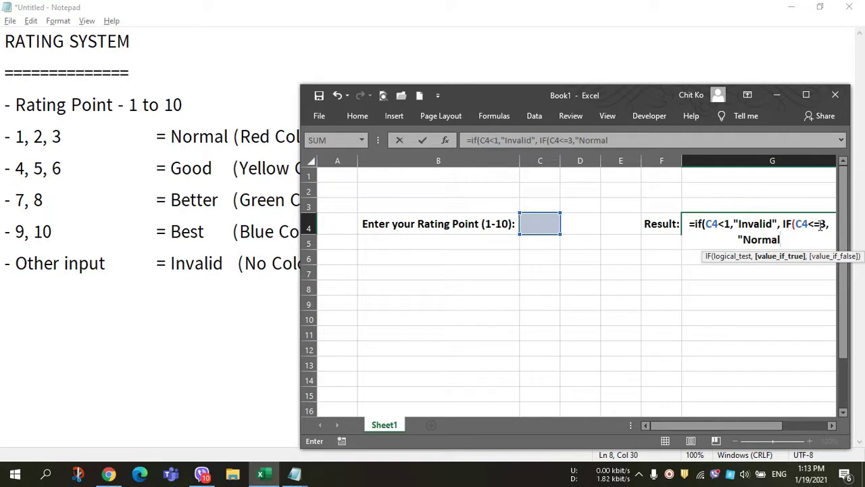
left_click(639, 141)
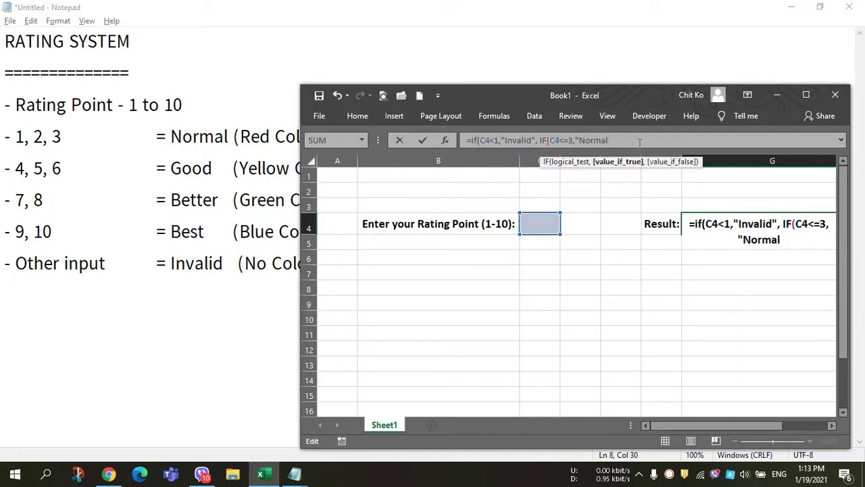
type("\",")
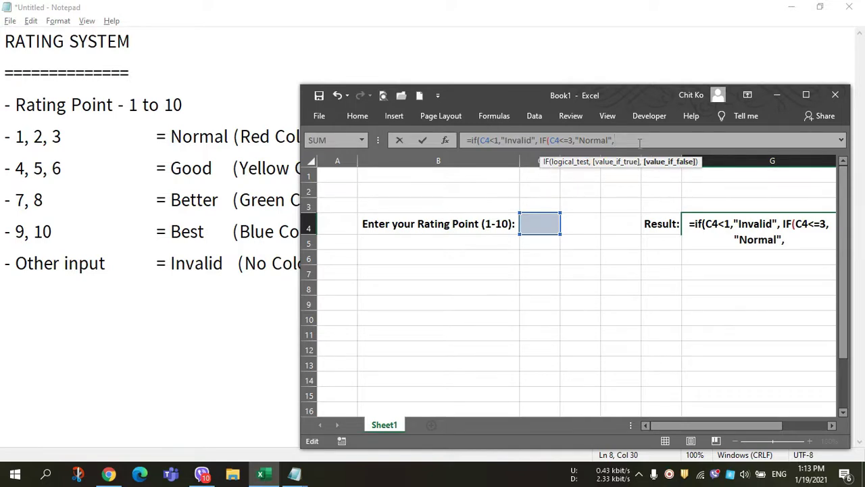
mouse_move(295, 473)
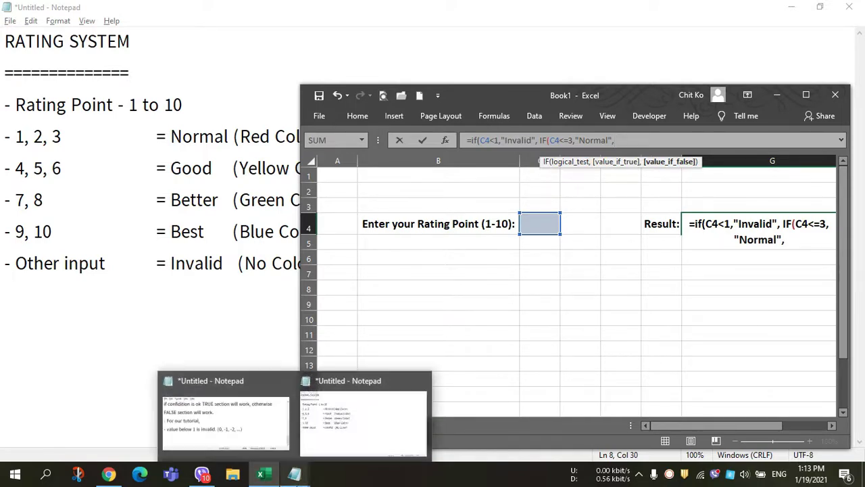
Bring the IF notes forward and type '- 1, 2 and 3 is in normal rate.'.
left_click(350, 433)
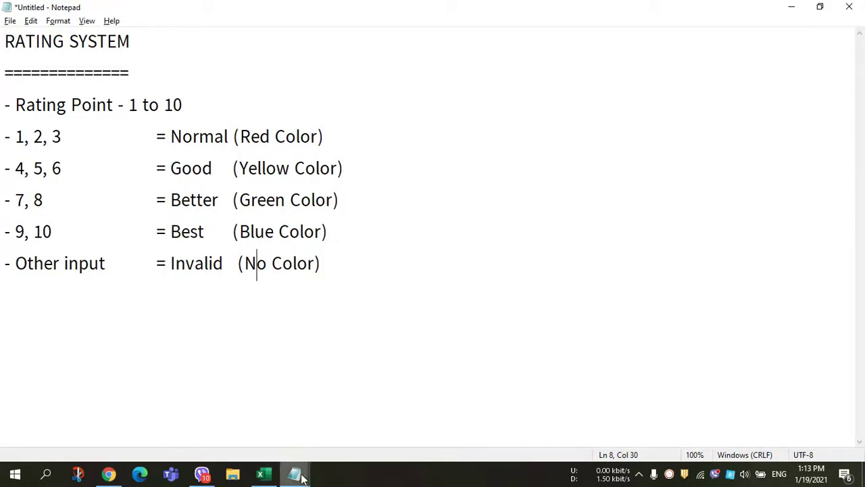
left_click(264, 473)
mouse_move(295, 474)
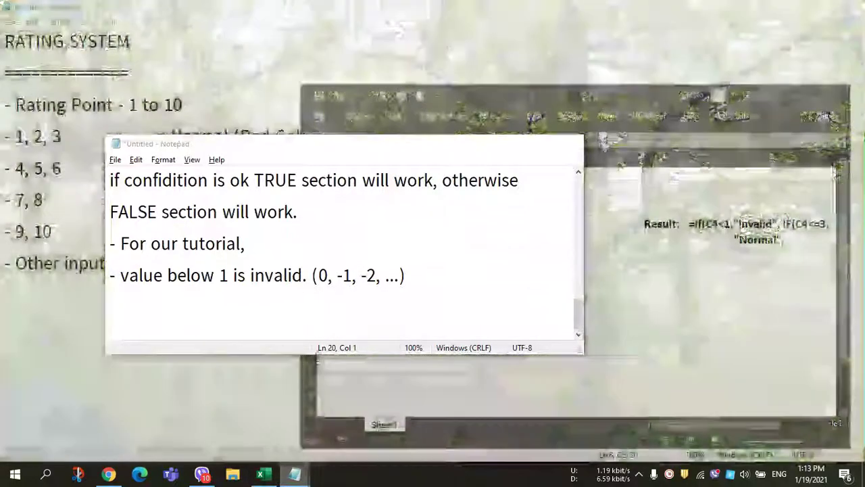
left_click(229, 423)
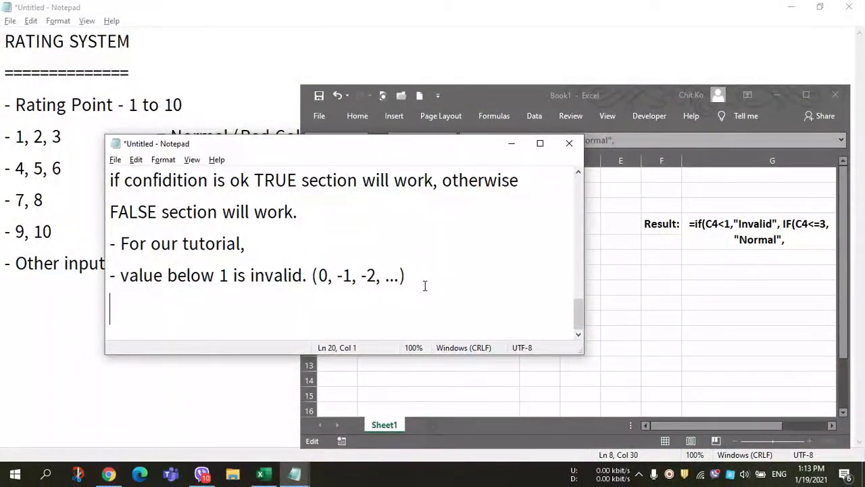
type("- 1, 2,")
type("3")
key("BackSpace")
key("BackSpace")
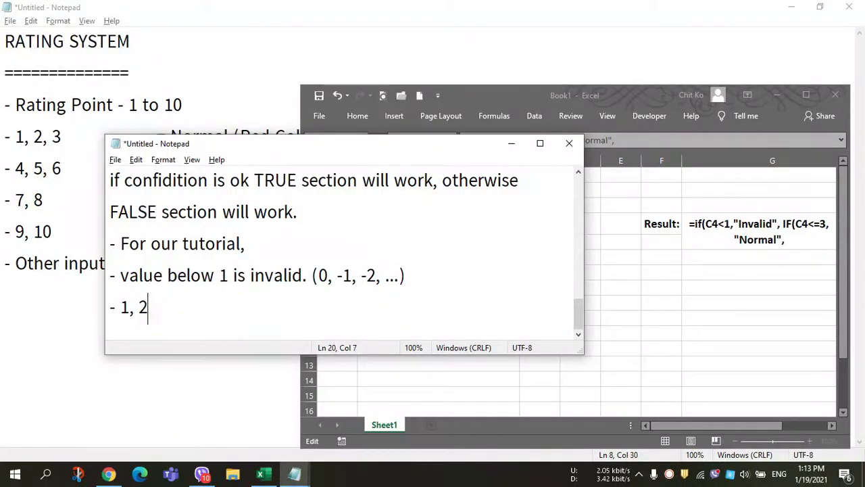
type(" and 3 is in")
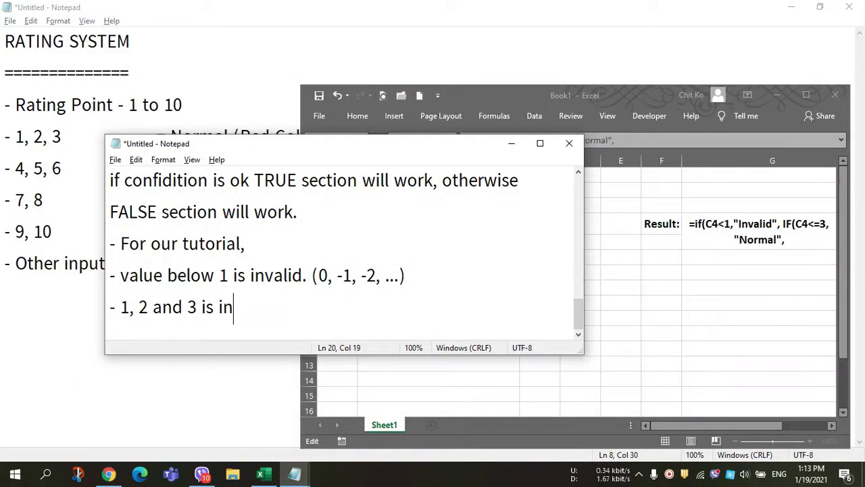
type(" norma")
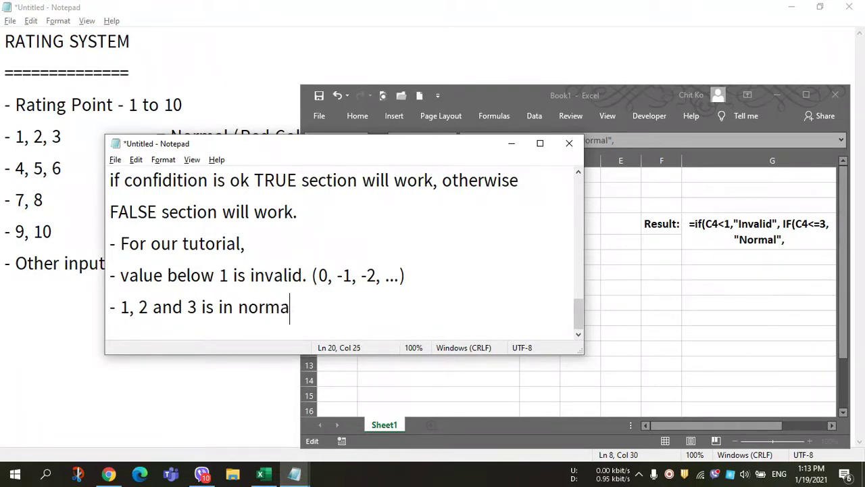
type("l rat")
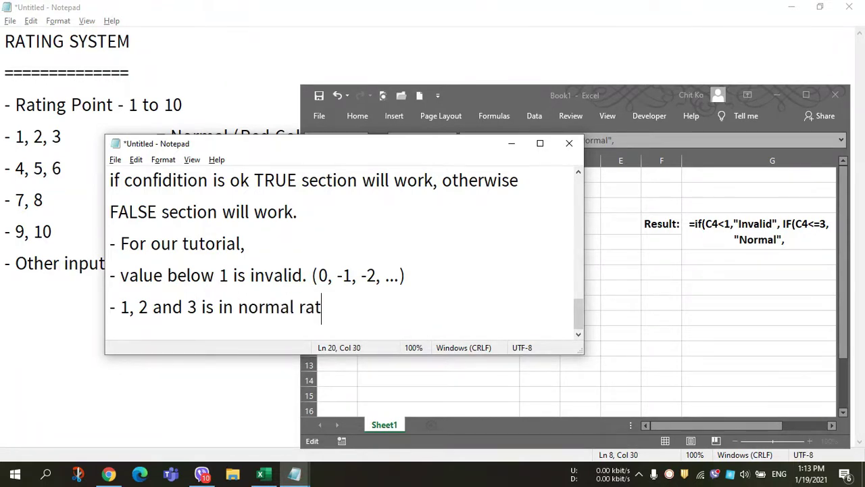
type("e.")
Correct the line to '- 1, 2 and 3 are normal rating.' and minimize Notepad.
left_click(224, 308)
double_click(224, 308)
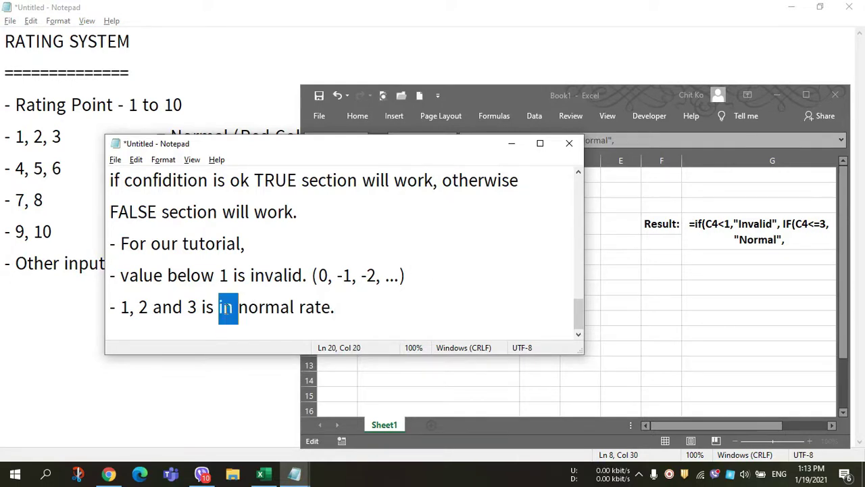
key("BackSpace")
key("BackSpace")
key("BackSpace")
key("BackSpace")
type("are")
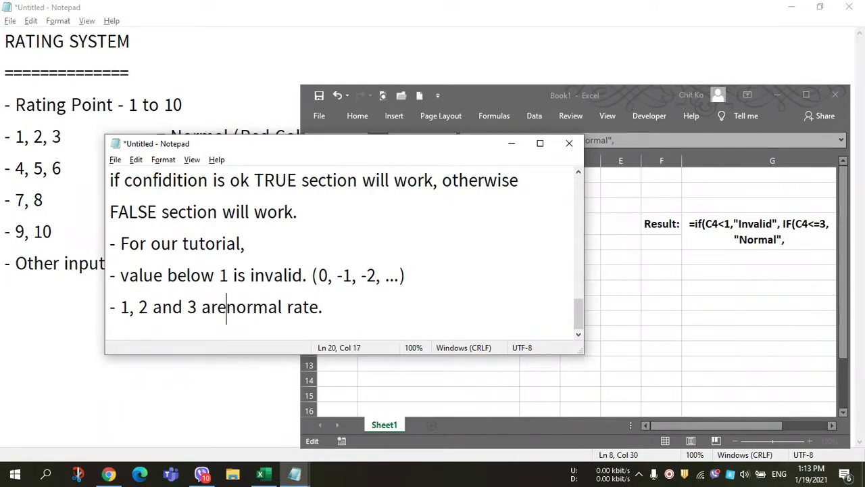
left_click(323, 308)
key("BackSpace")
type("i")
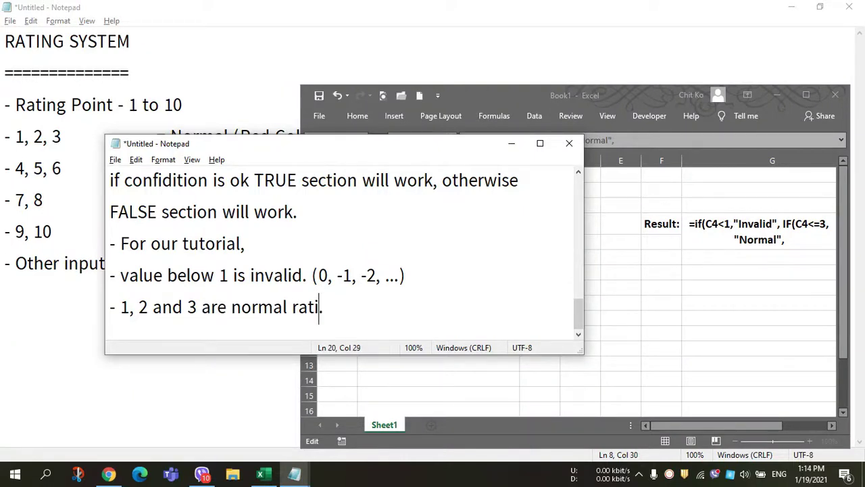
type("ng.")
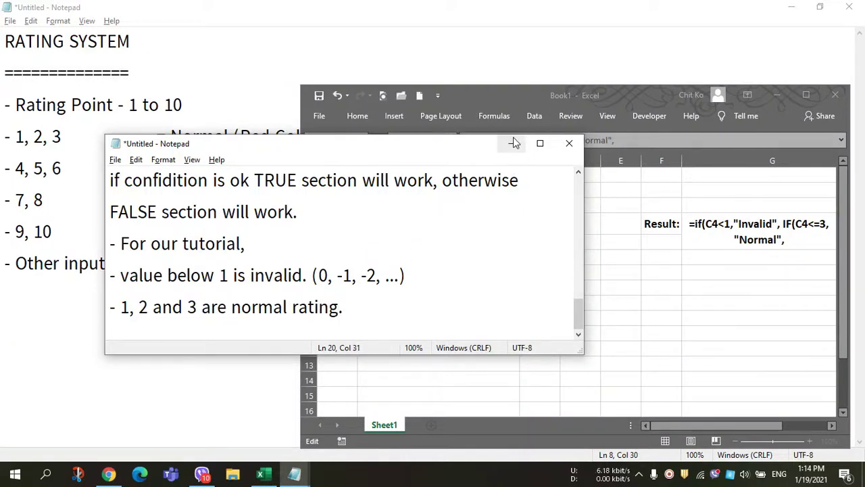
left_click(512, 143)
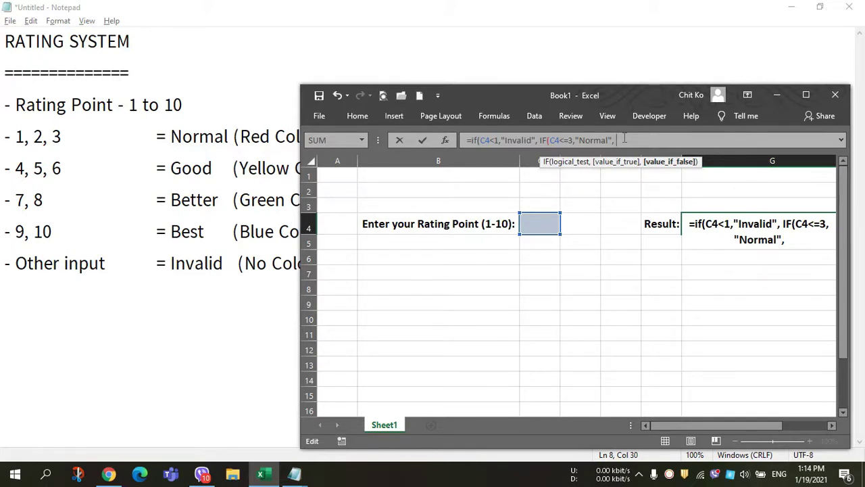
Add IF(C4<=6, "Good" after the "Normal" branch in G4's formula.
type("IF(")
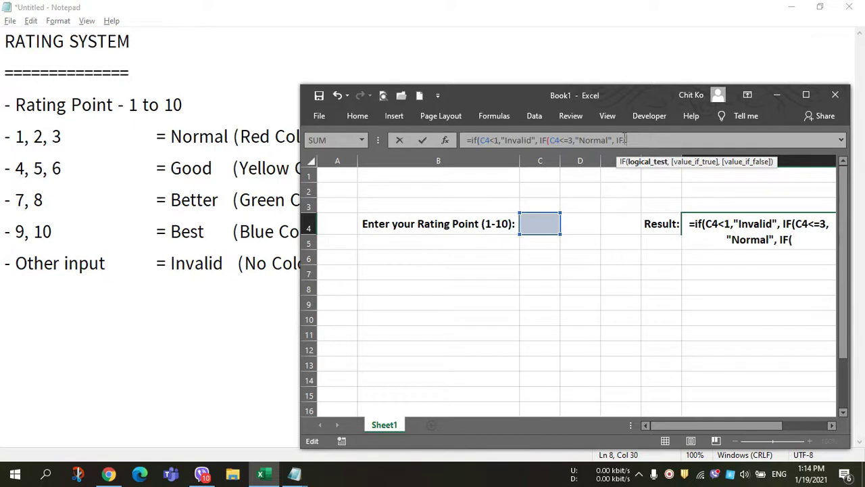
type("C")
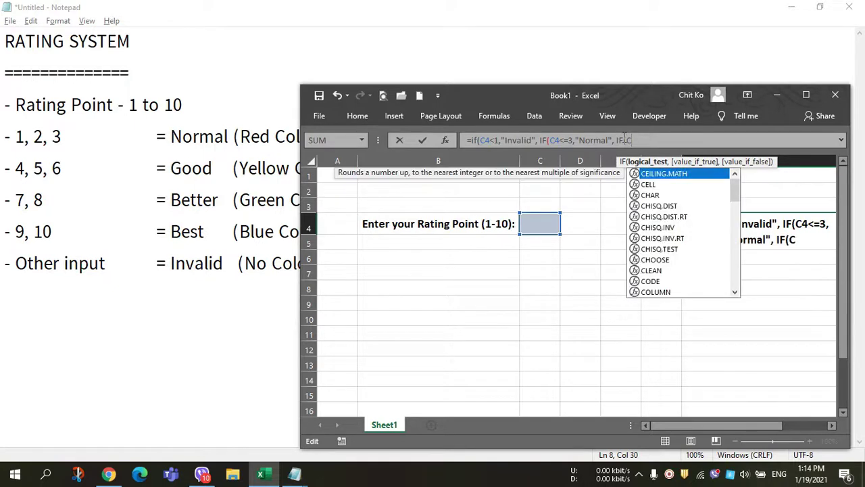
type("4<=")
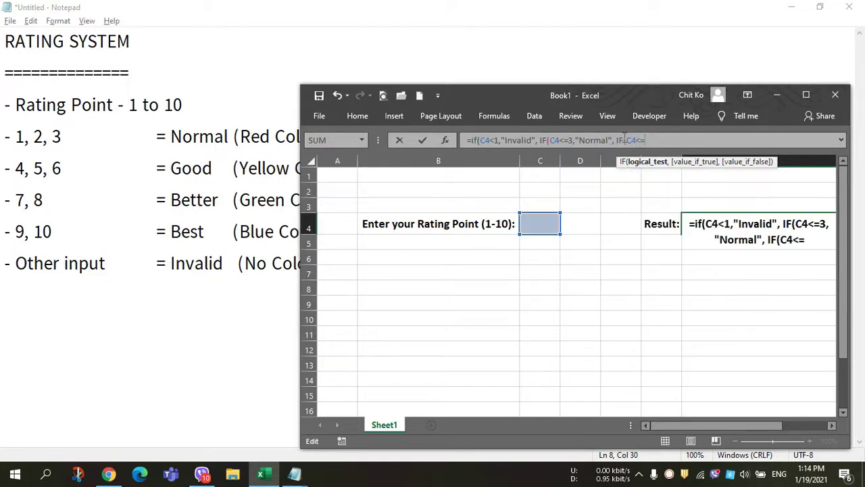
type("6")
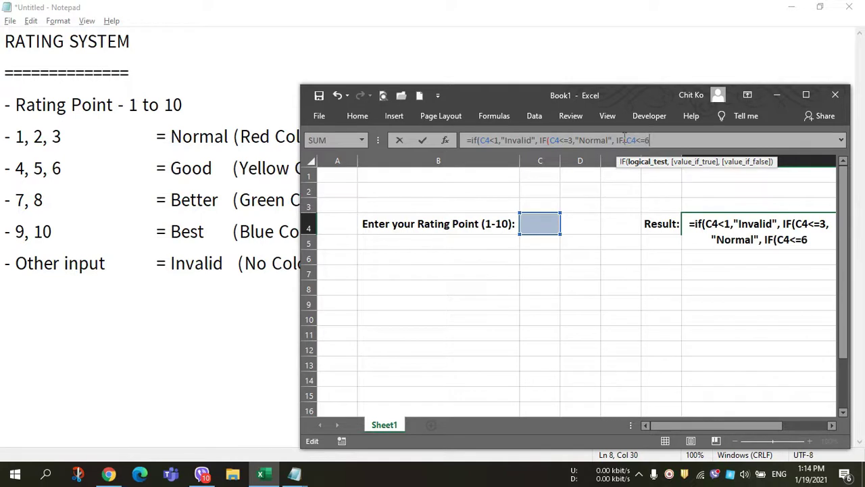
type(", ")
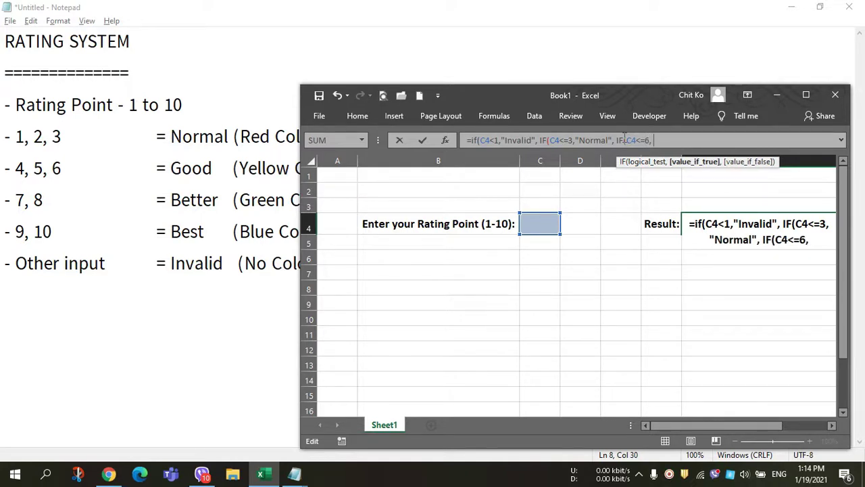
type("\"Go")
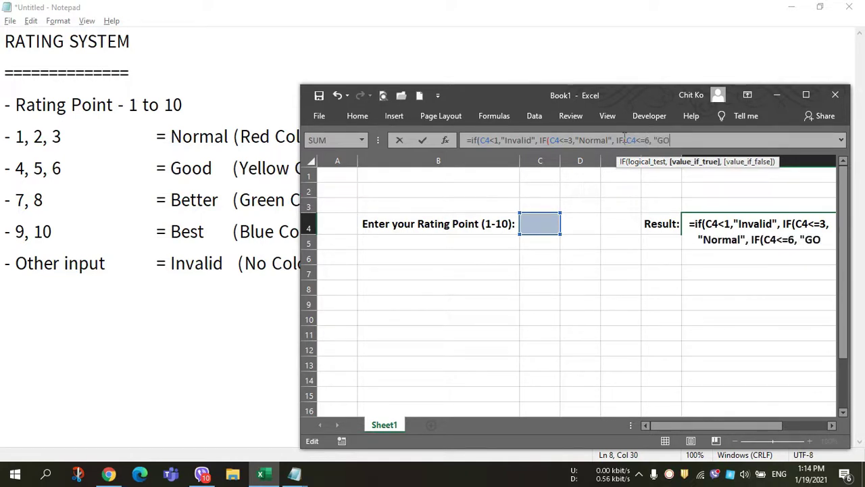
type("od\"")
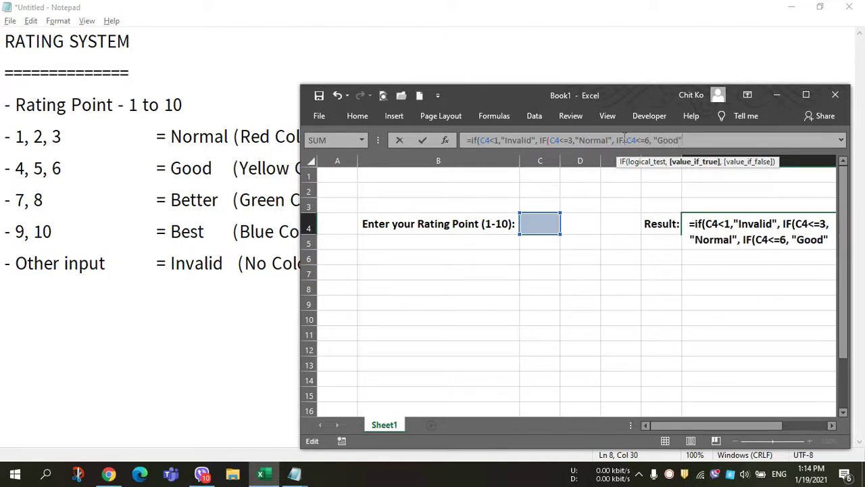
Add the note '- 4, 5 and 6 are Good rating.' followed by a new '-' bullet.
left_click(295, 473)
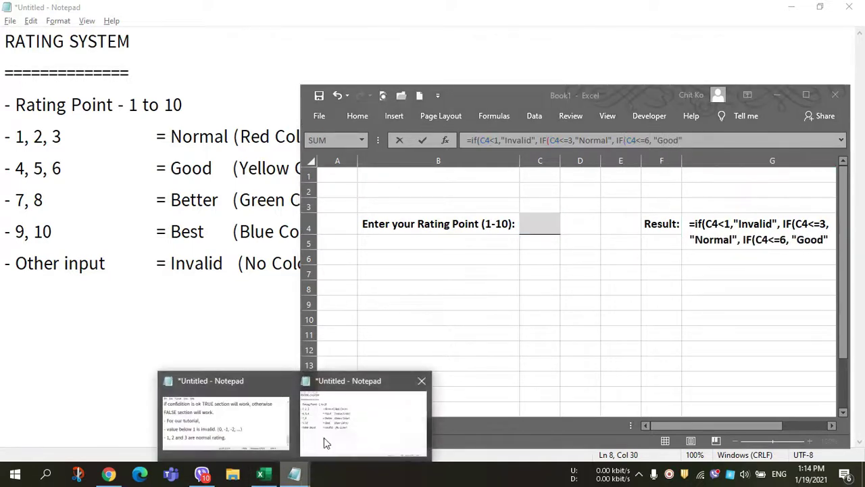
left_click(341, 408)
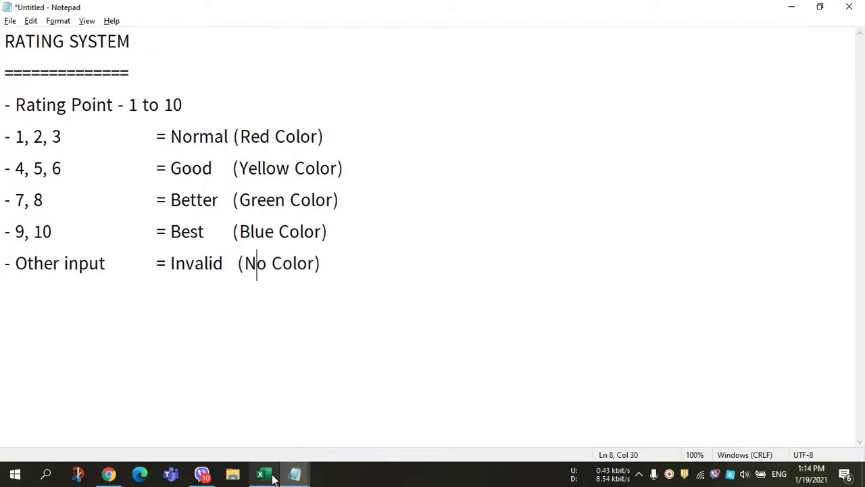
key("alt+Tab")
mouse_move(294, 474)
left_click(351, 412)
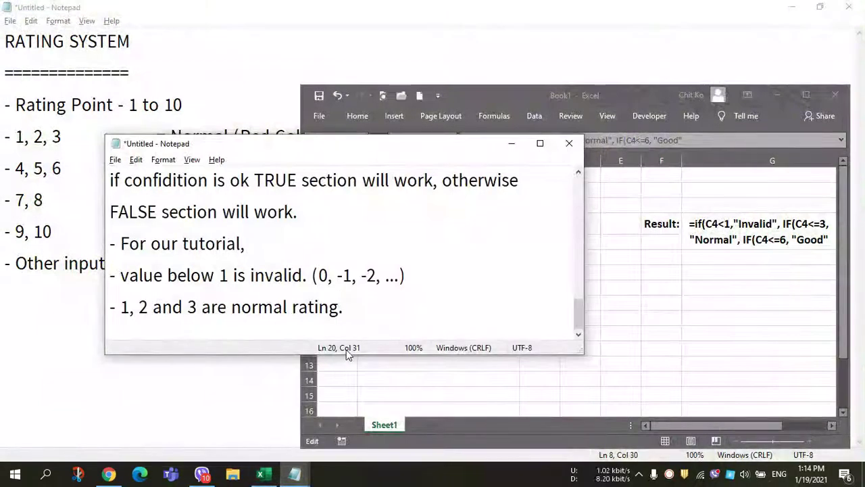
key("Return")
type("-")
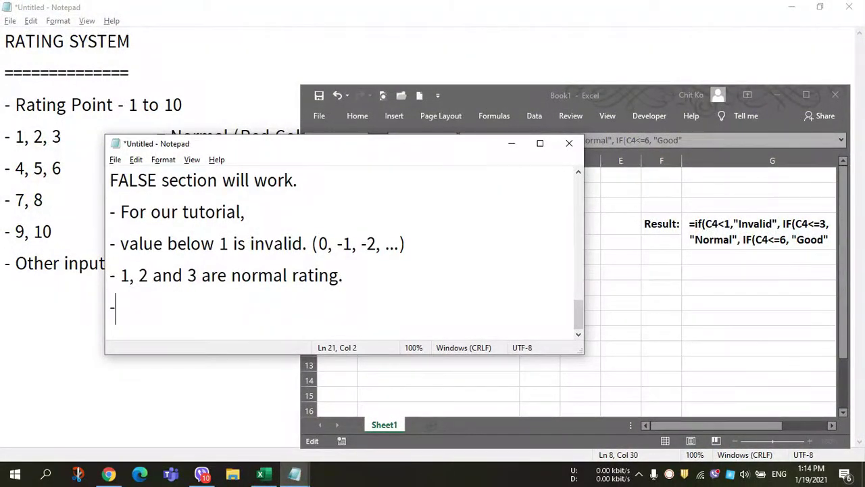
type(" 4, 5 and ")
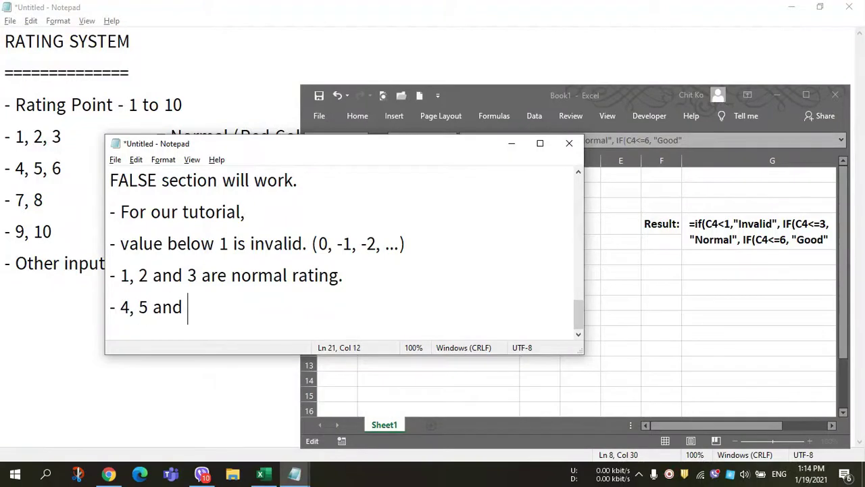
type("6 are ")
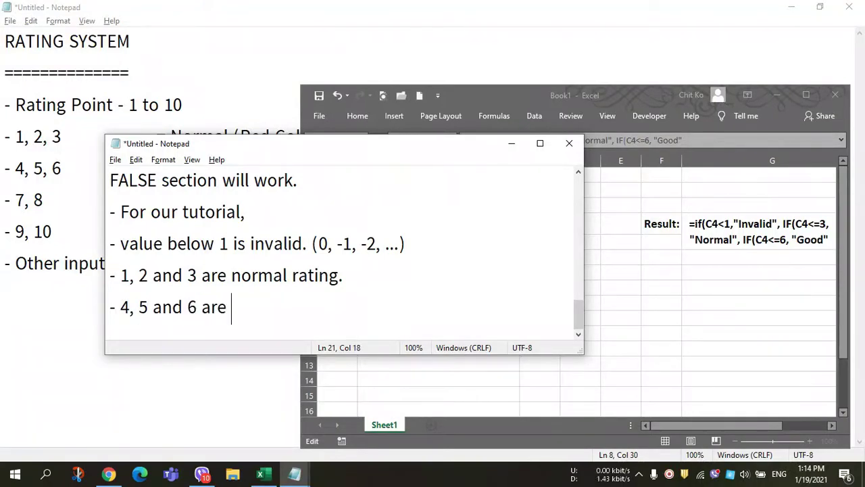
type("Good")
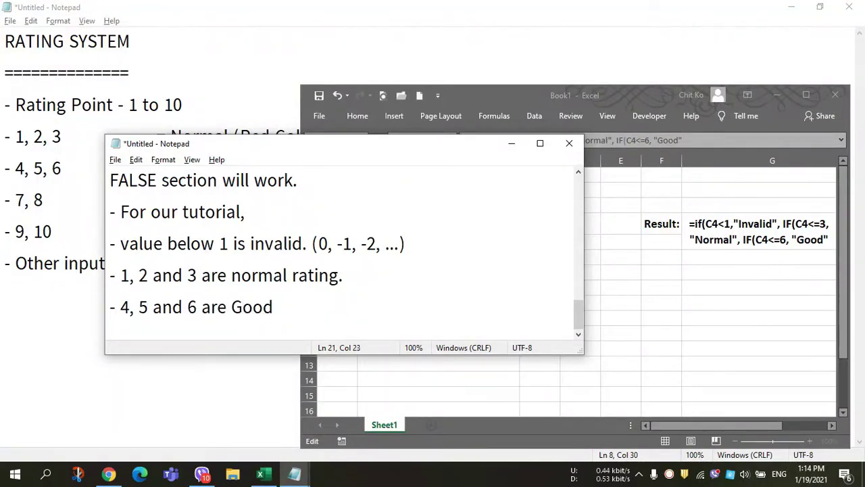
type(" rating.")
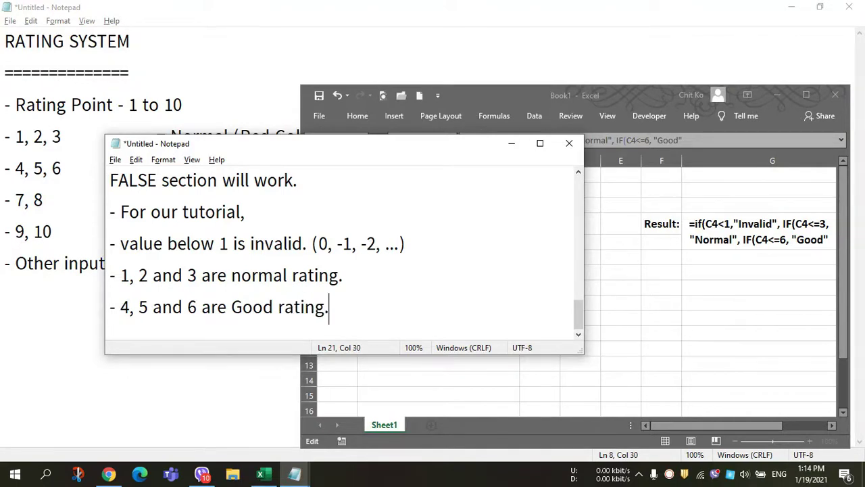
key("Return")
type("-")
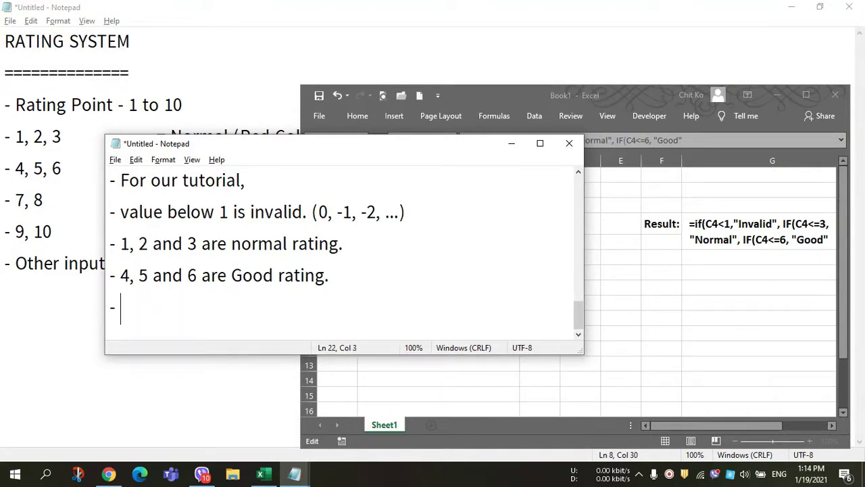
Shorten the notes window and tuck it at the lower left beside the Excel sheet.
left_click(589, 97)
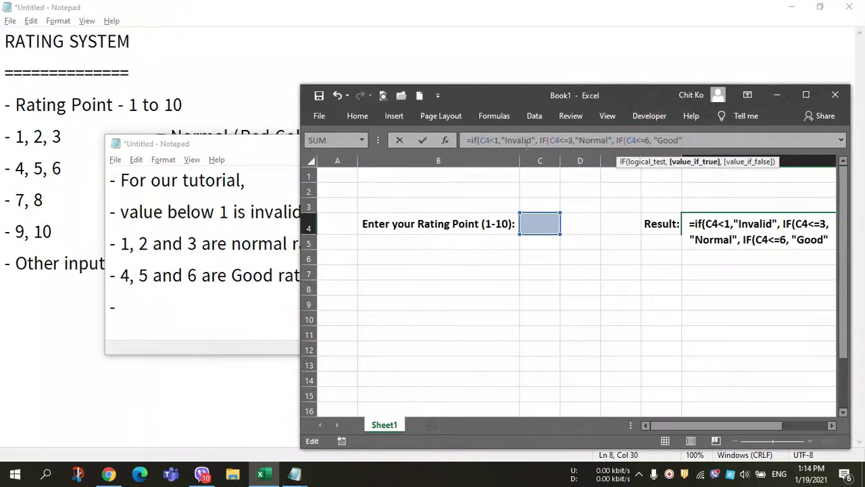
left_click(230, 183)
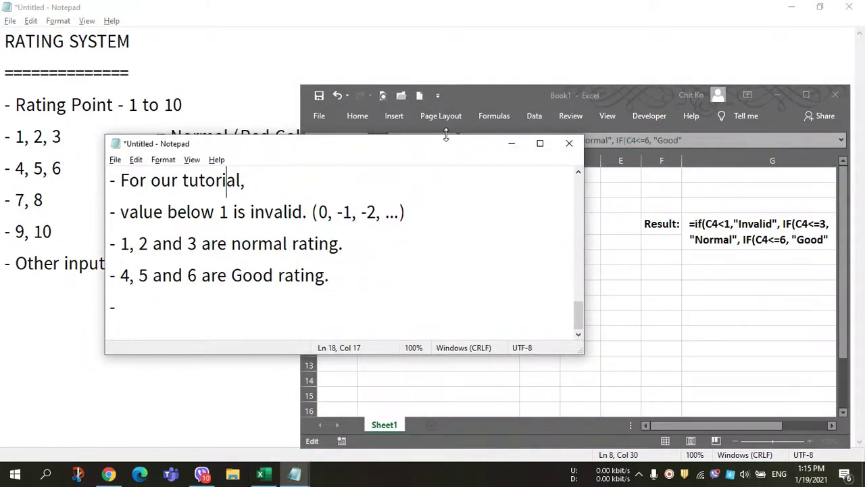
mouse_move(444, 136)
left_mouse_down()
mouse_move(445, 209)
mouse_move(445, 195)
left_mouse_up()
scroll(378, 251, "down", 1)
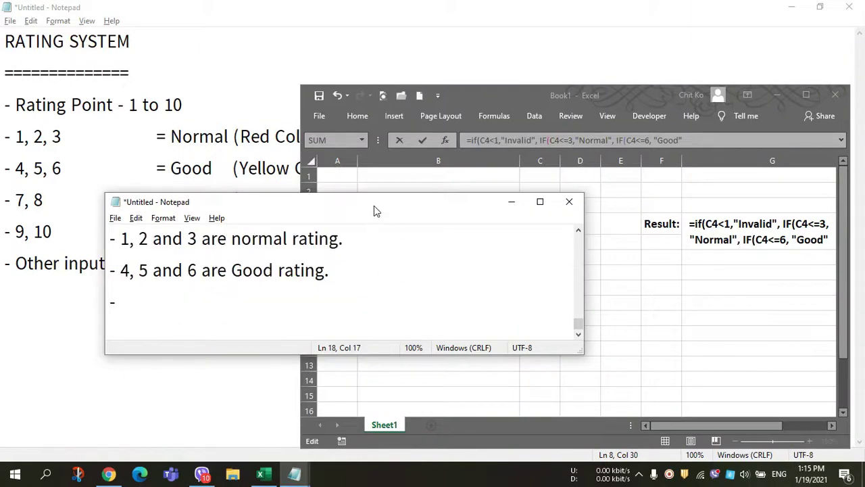
mouse_move(374, 209)
left_mouse_down()
mouse_move(294, 310)
mouse_move(286, 296)
left_mouse_up()
left_click(696, 139)
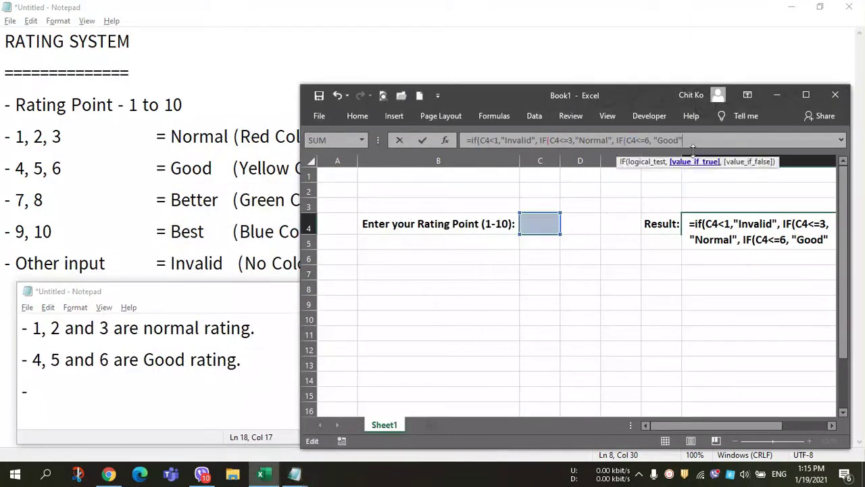
Extend G4's formula with IF(c4<=8, "Better", and begin IF(C4<=10, "Best.
type(",")
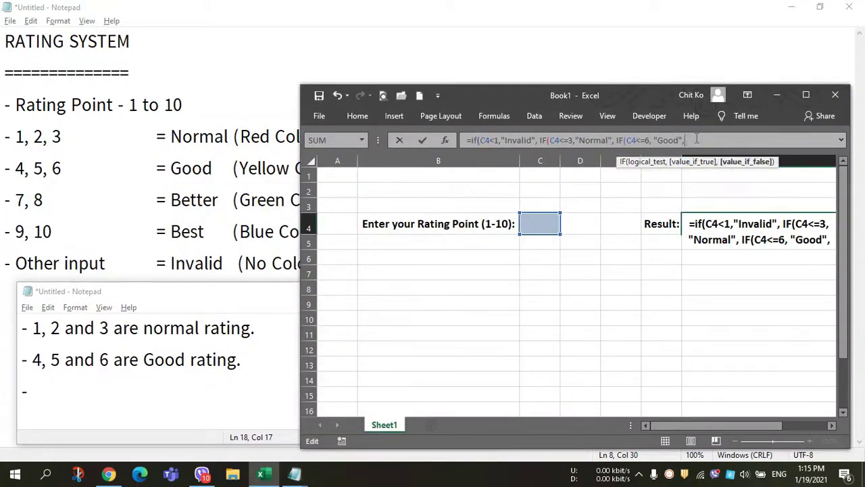
type(" \"")
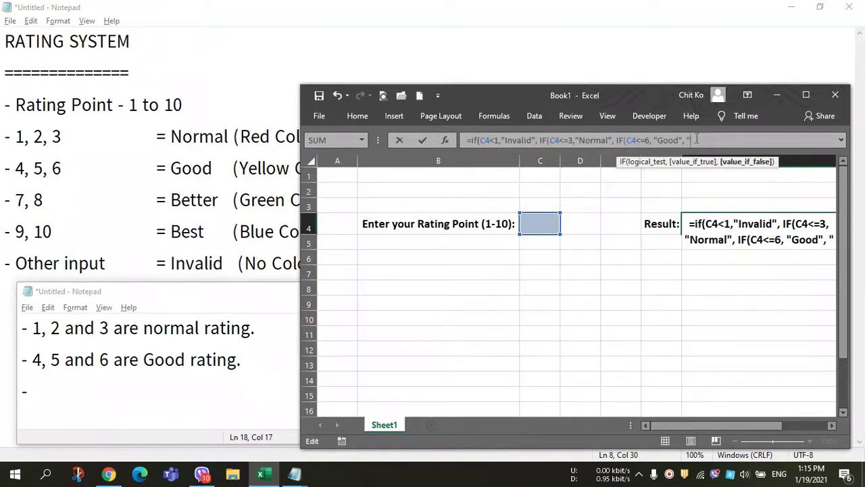
key("BackSpace")
type("IF")
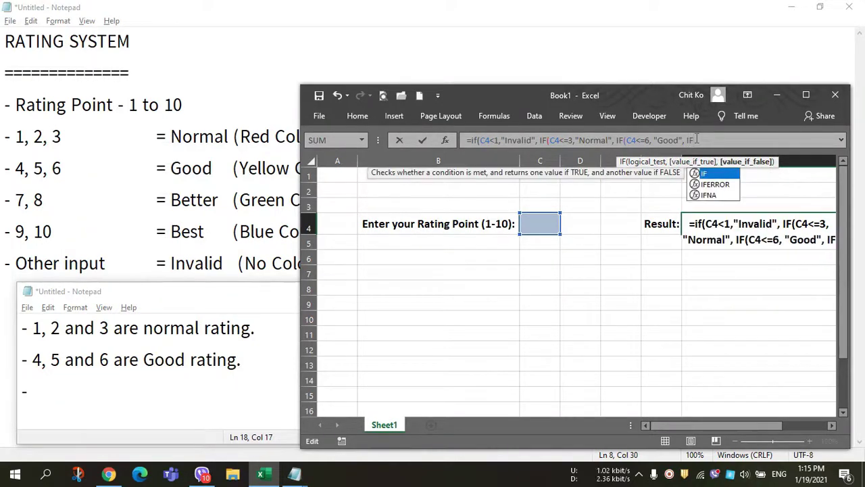
type("(")
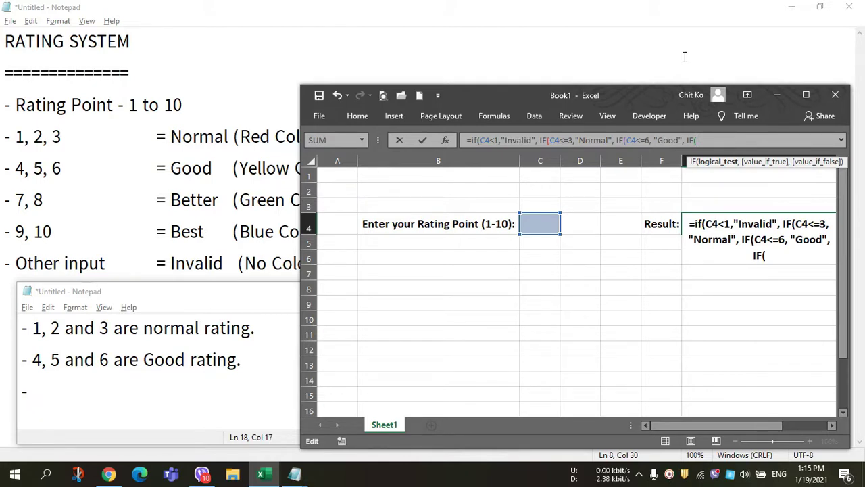
type("8")
key("BackSpace")
type("c4")
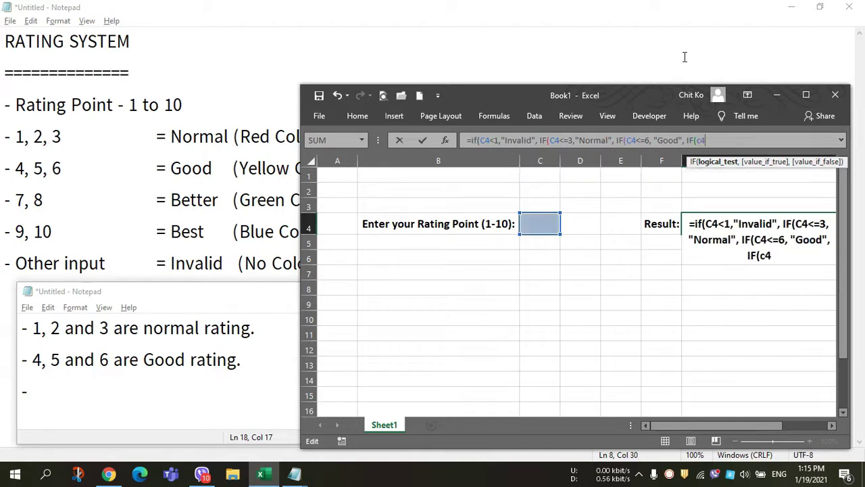
type("<=8")
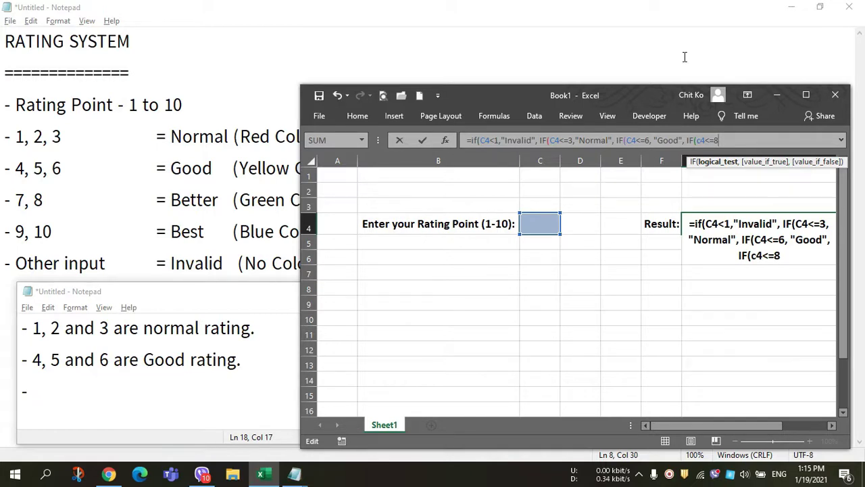
type(", \"")
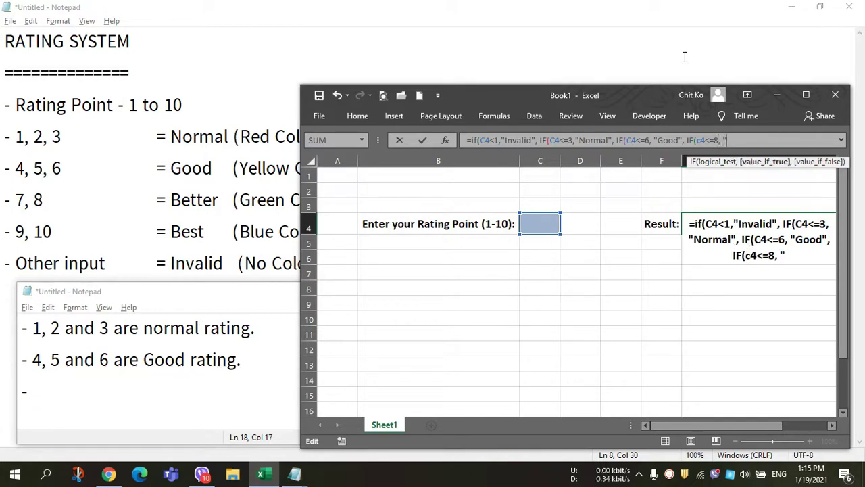
type("B")
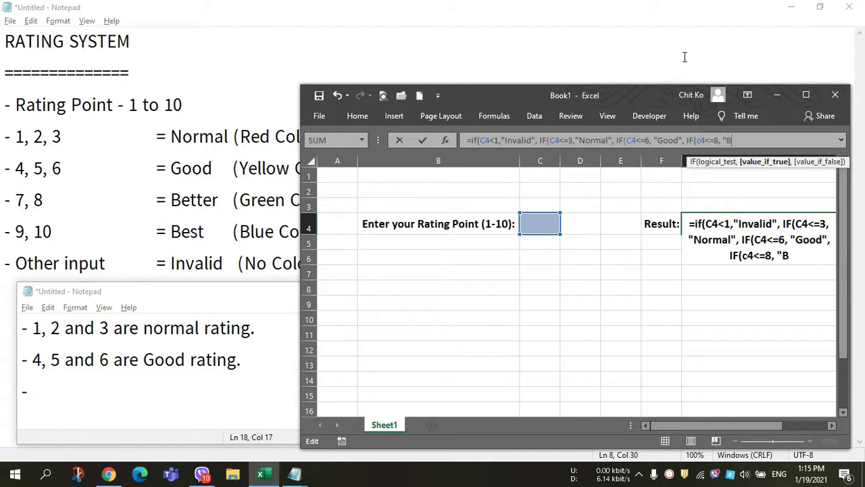
type("etter\"")
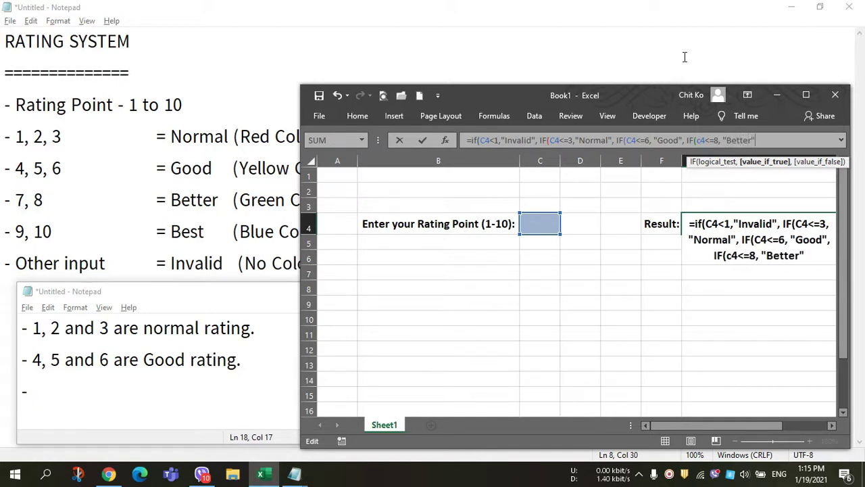
type(", ")
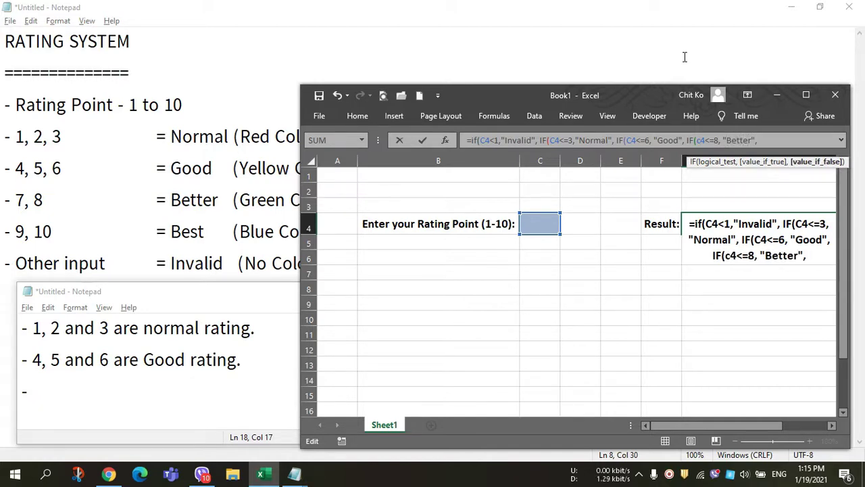
type("IF(")
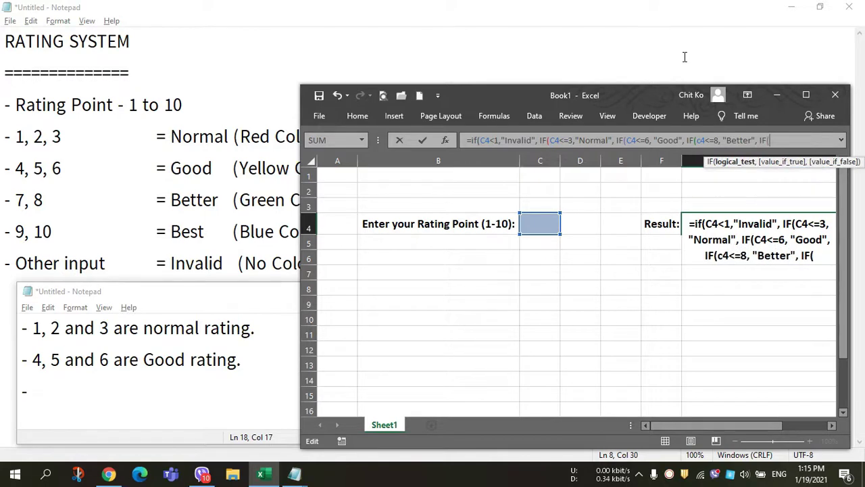
type("C4")
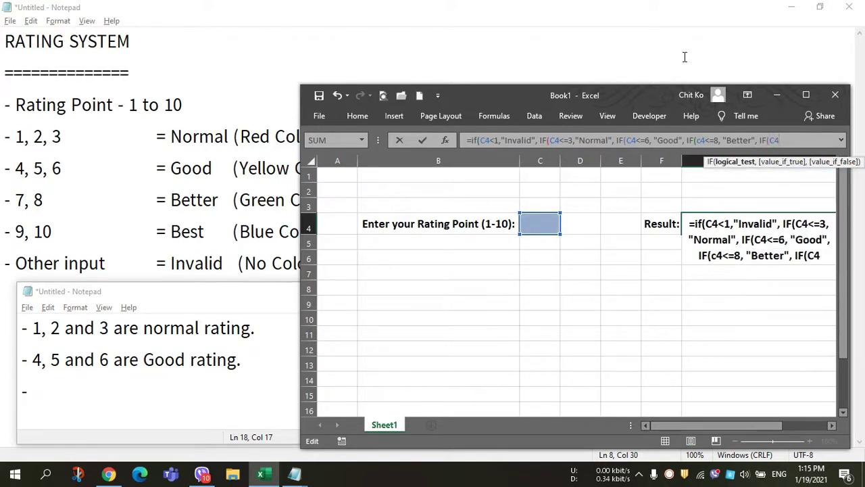
type("<=1")
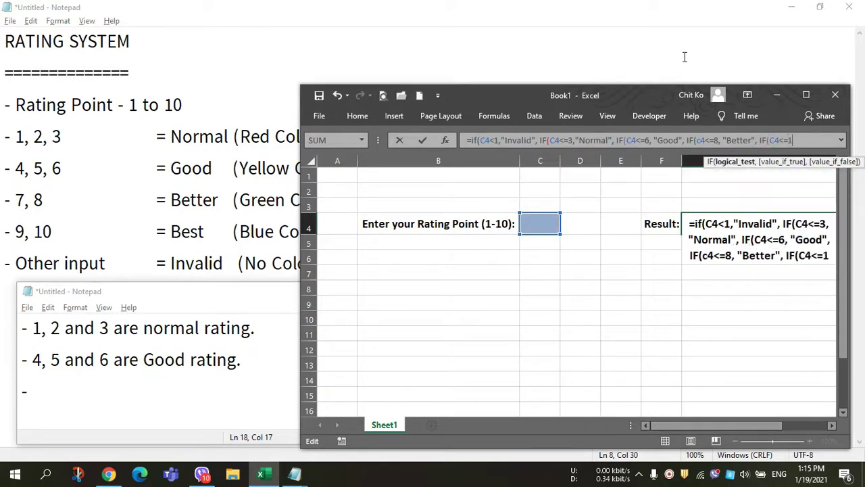
type("0, \"")
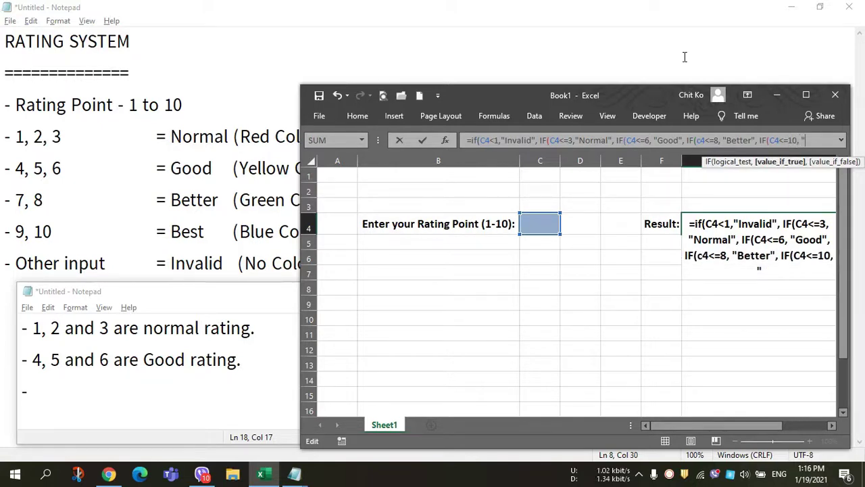
type("Bes")
type("t")
Fix the "Best" label and add "Invalid" as the final fallback result in G4's formula.
key("BackSpace")
key("BackSpace")
key("BackSpace")
type("est")
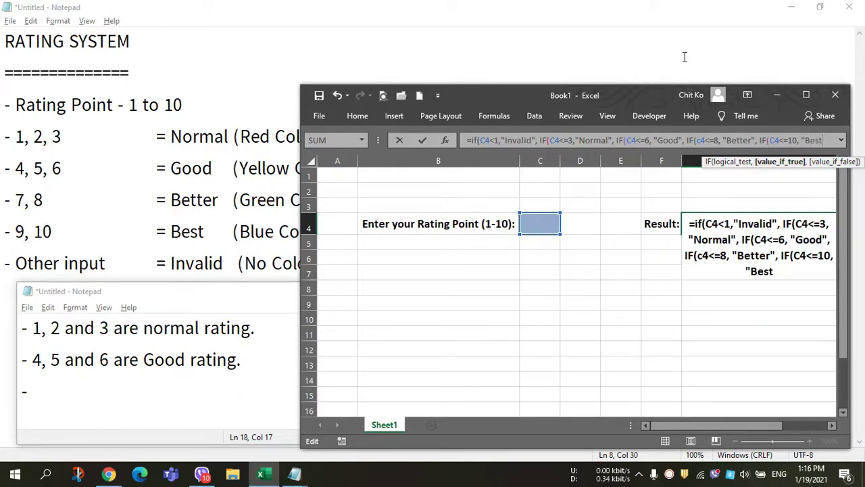
type("\",")
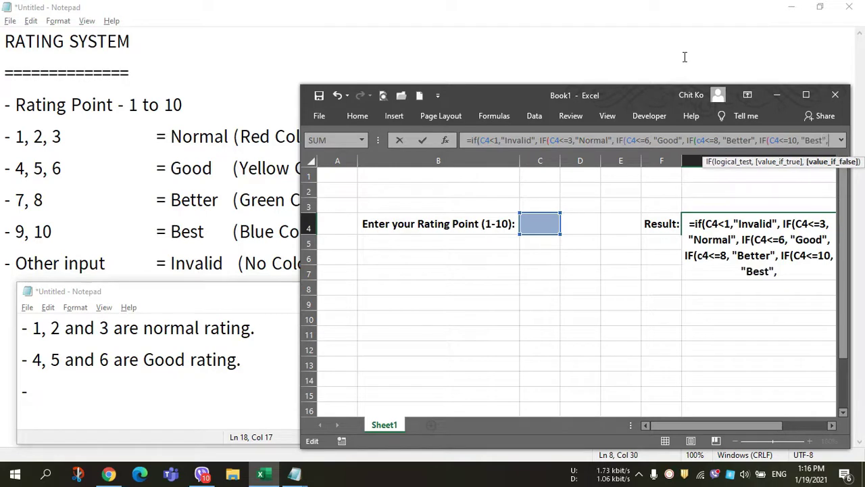
type("\"")
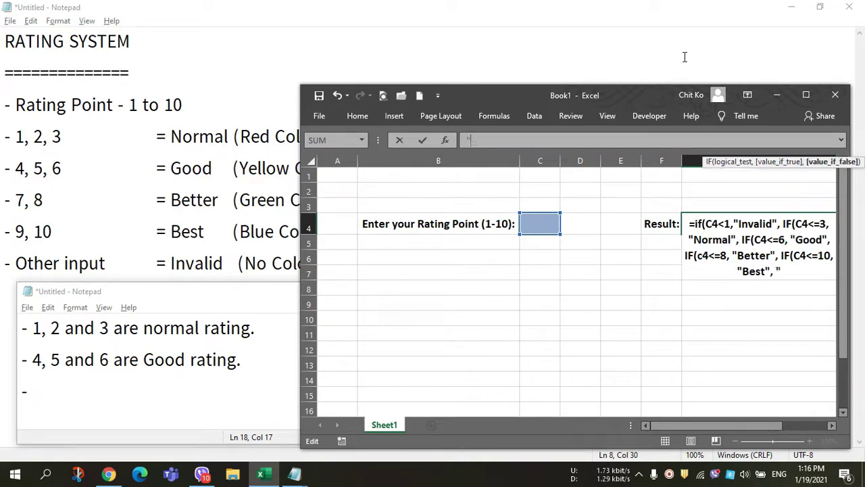
type("Invalid")
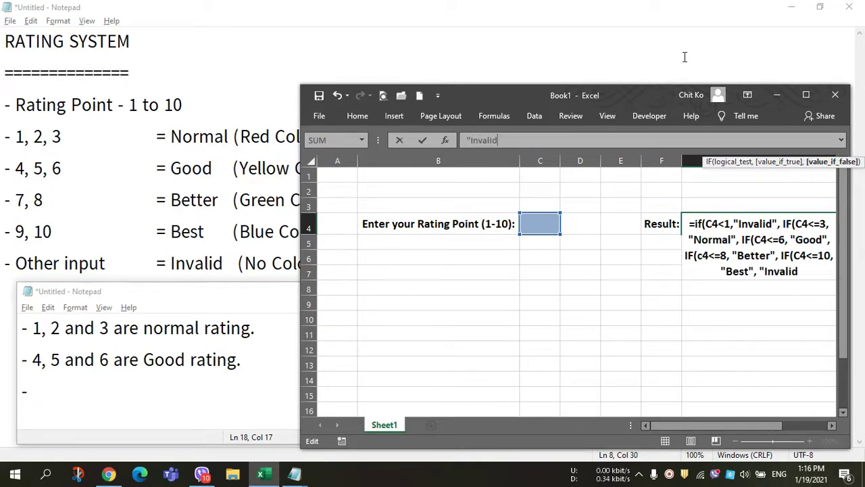
type("\"")
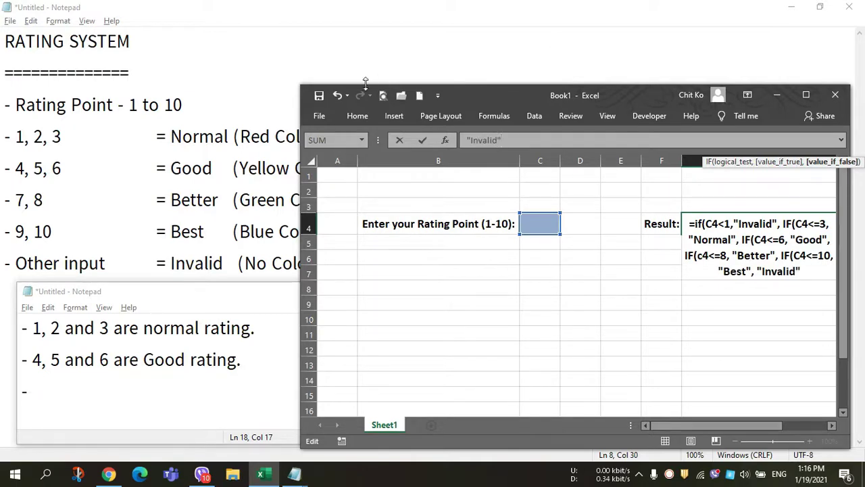
Widen the Excel window, close the formula with ))))) and enter it in G4.
left_click_drag(300, 82, 146, 91)
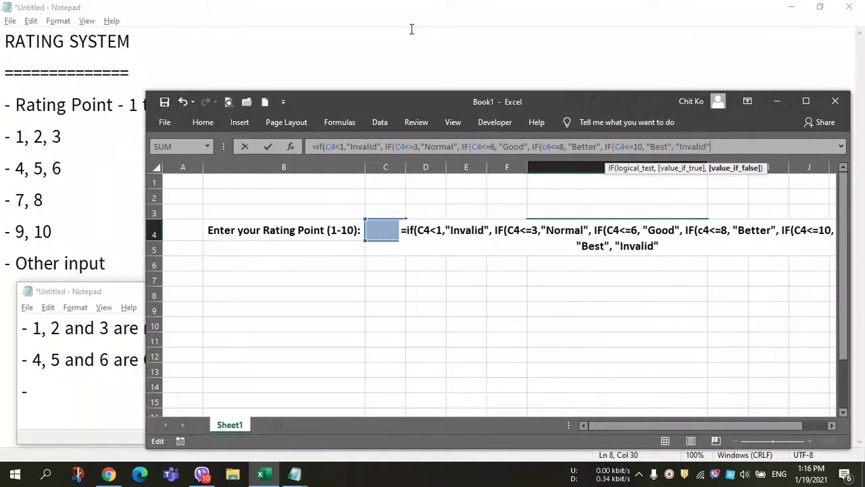
type(")")
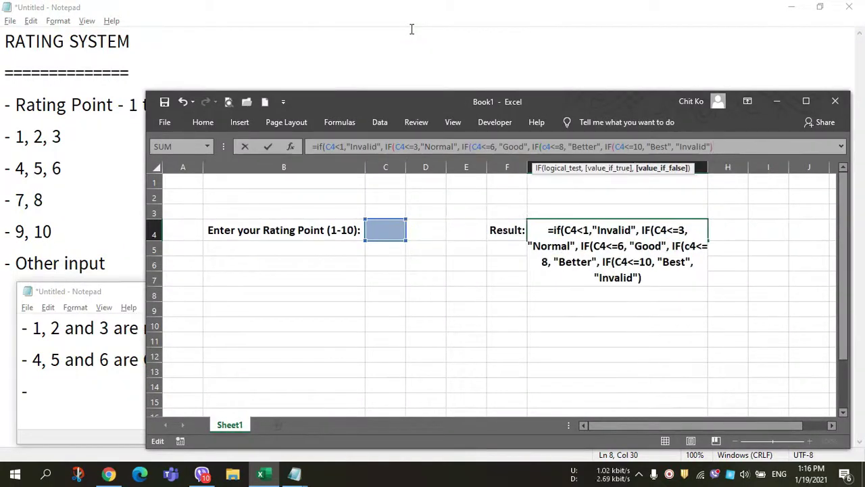
type(")))")
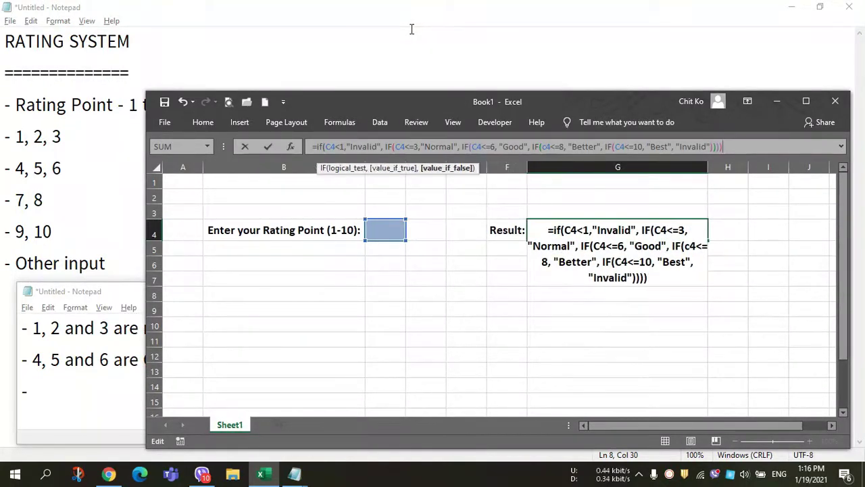
type(")")
key("Return")
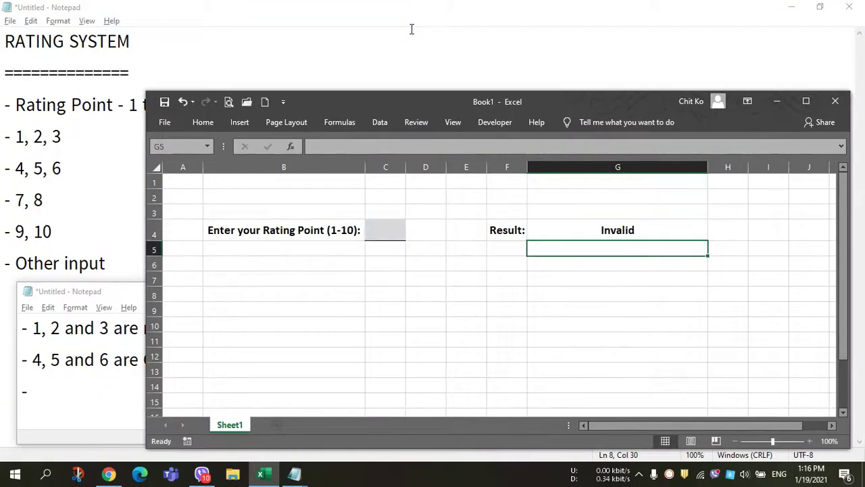
Check the result by selecting C4 and then G4 to view the finished nested IF formula.
key("Up")
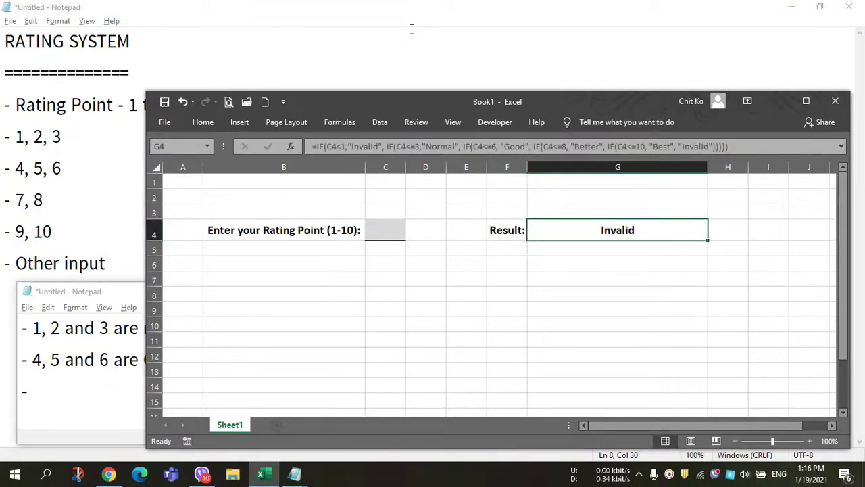
key("Up")
key("Down")
key("Down")
key("Up")
key("Up")
key("Down")
left_click(391, 229)
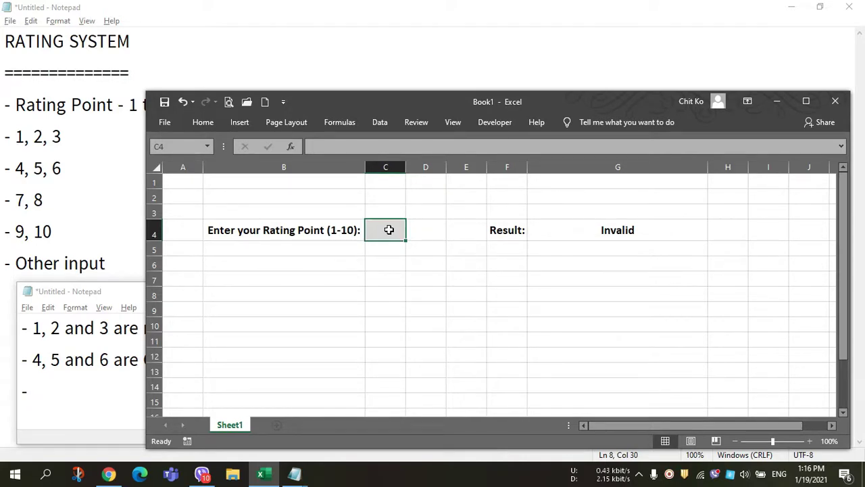
left_click(651, 230)
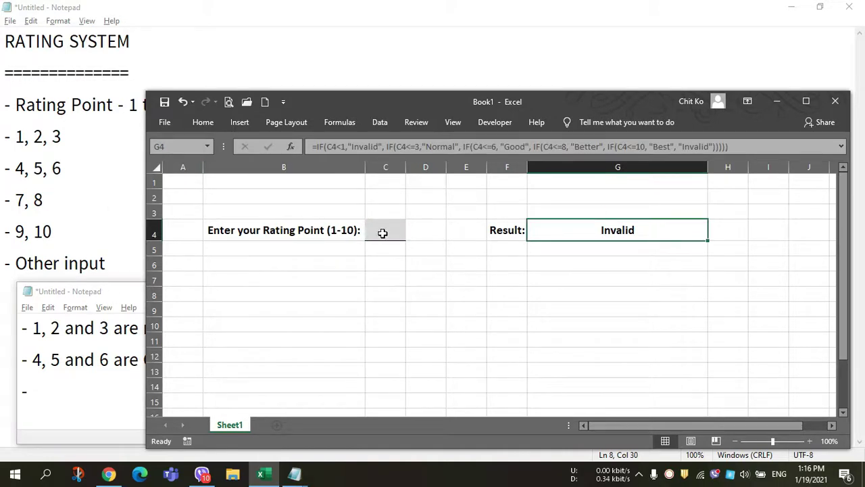
In the small Notepad, add the notes '7 and 8 are Better rating.' and '- 9 and 10 are Best rating.'.
left_click(88, 383)
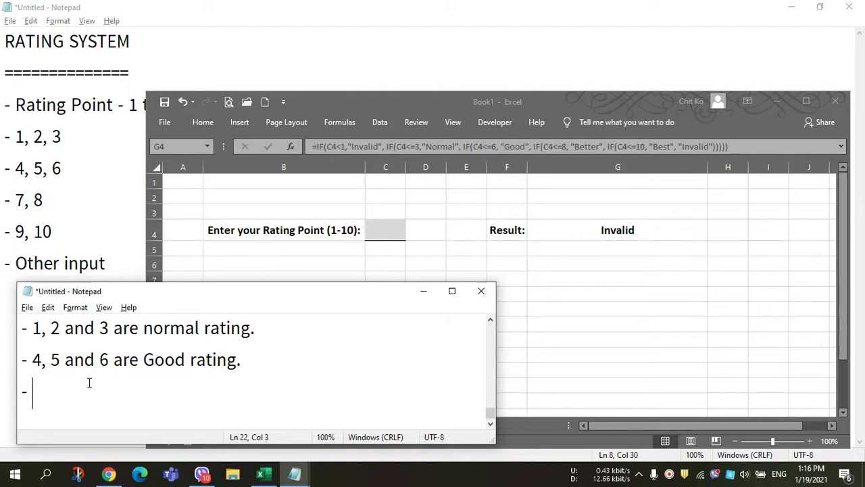
type("7 and 8 ")
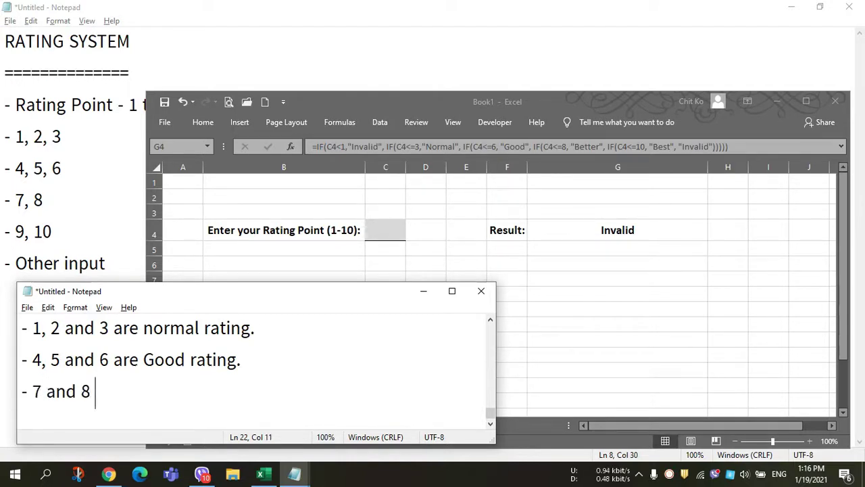
type("are Better ")
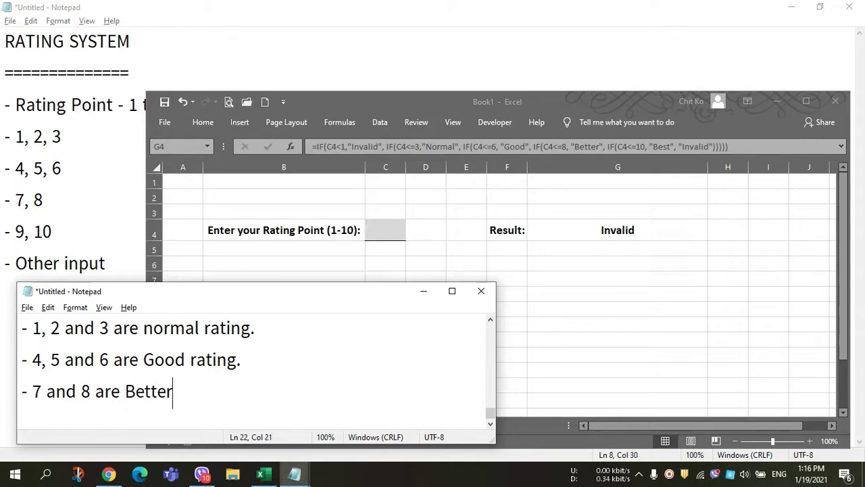
type("rating.")
key("Return")
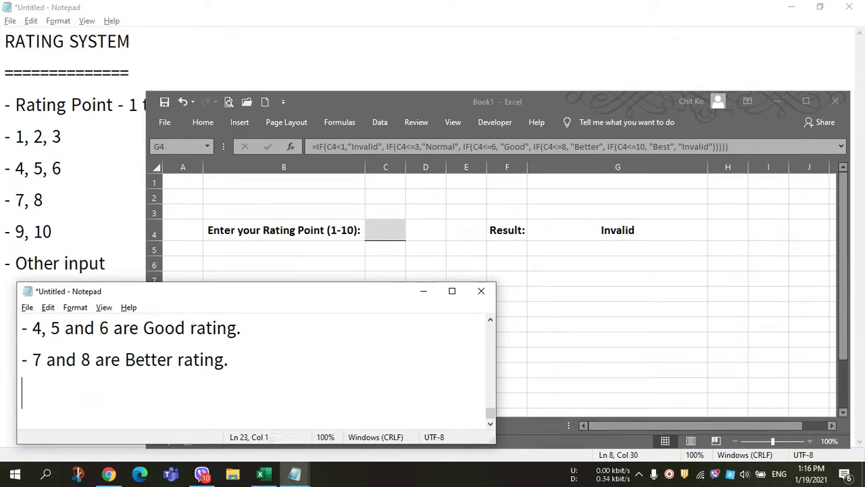
type("8")
key("BackSpace")
type("0")
key("BackSpace")
type("- 9")
type(" and ")
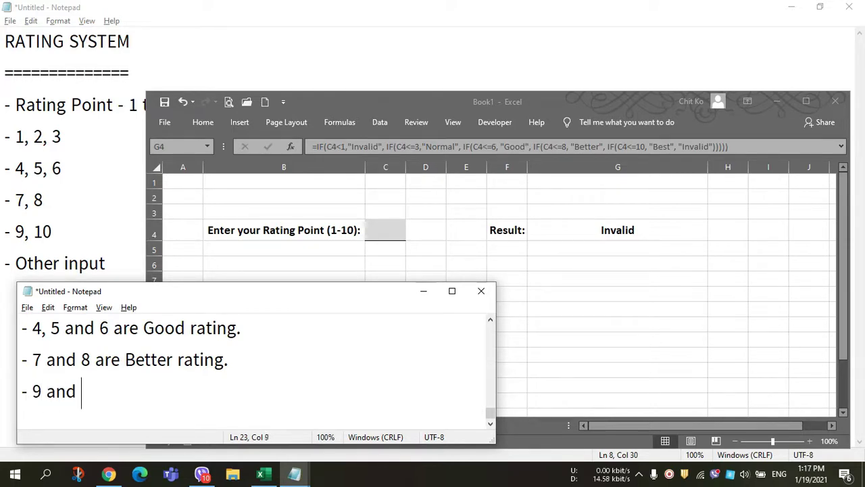
type("10 r")
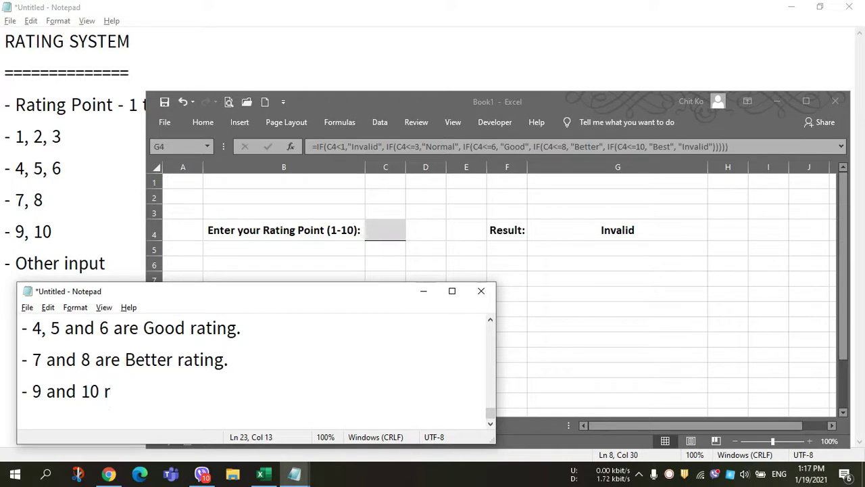
key("BackSpace")
type("are Best ")
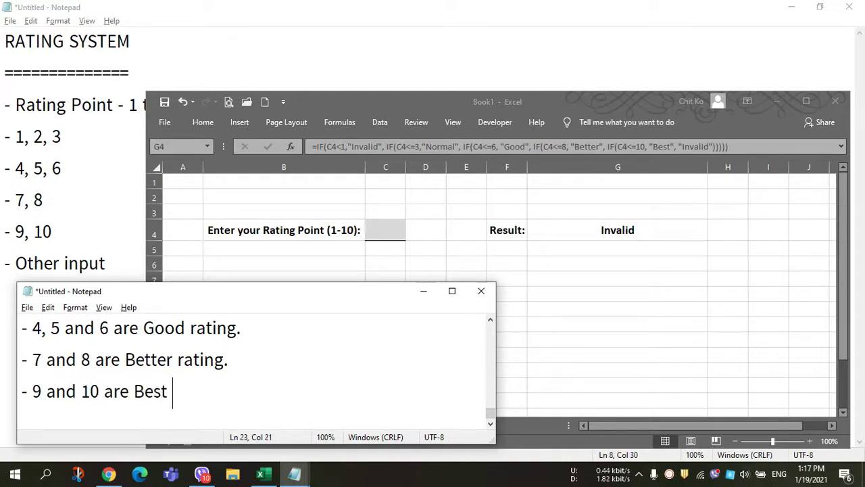
type("rating.")
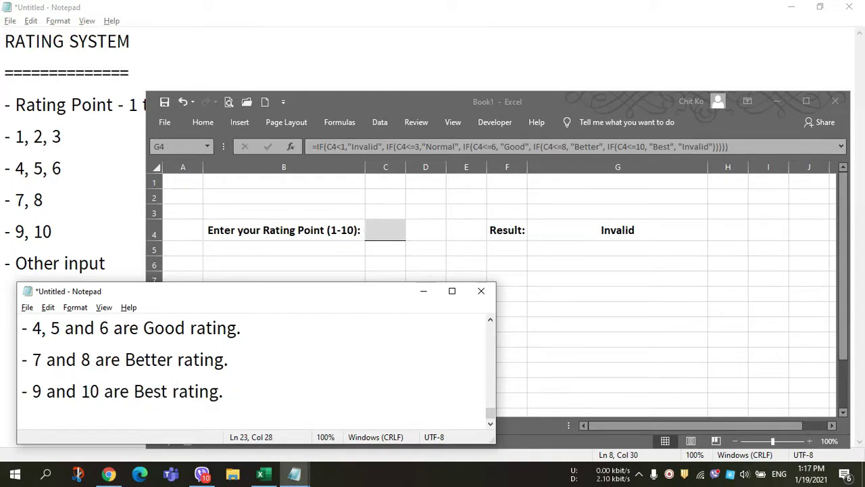
key("Return")
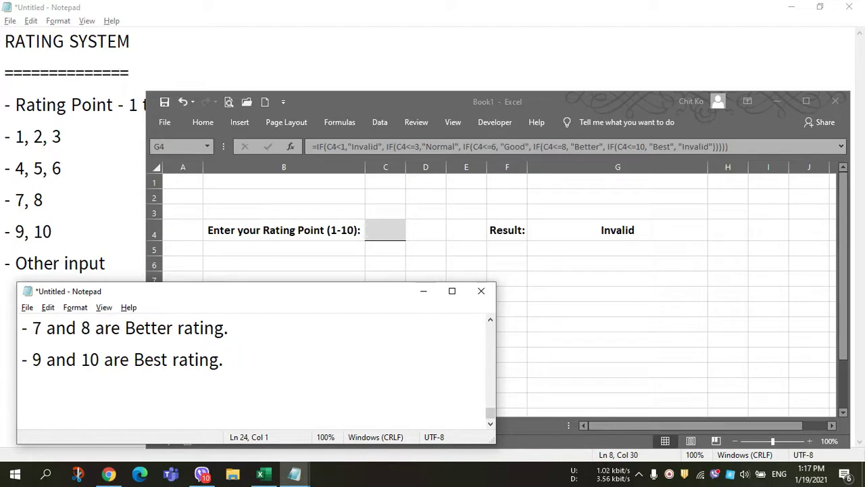
Add the note lines "- Otherwise 'invalid'" and '- Building Formula is done.'.
type("-O")
key("BackSpace")
type("Other")
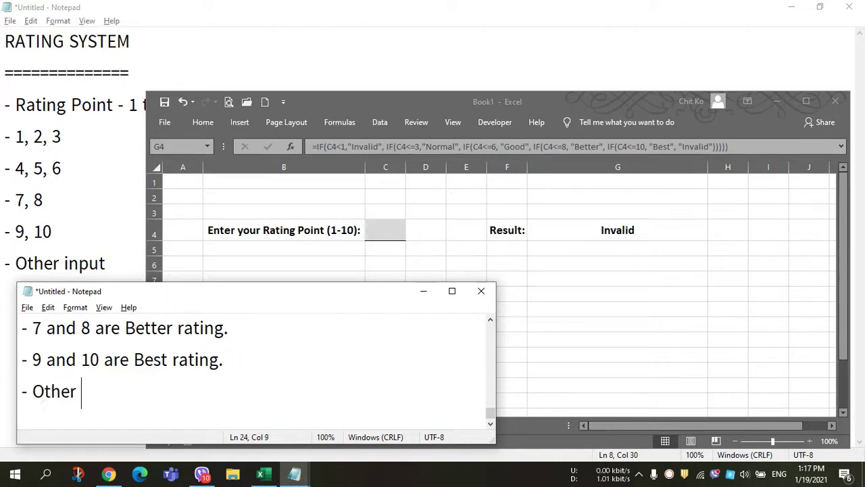
key("BackSpace")
type("wis")
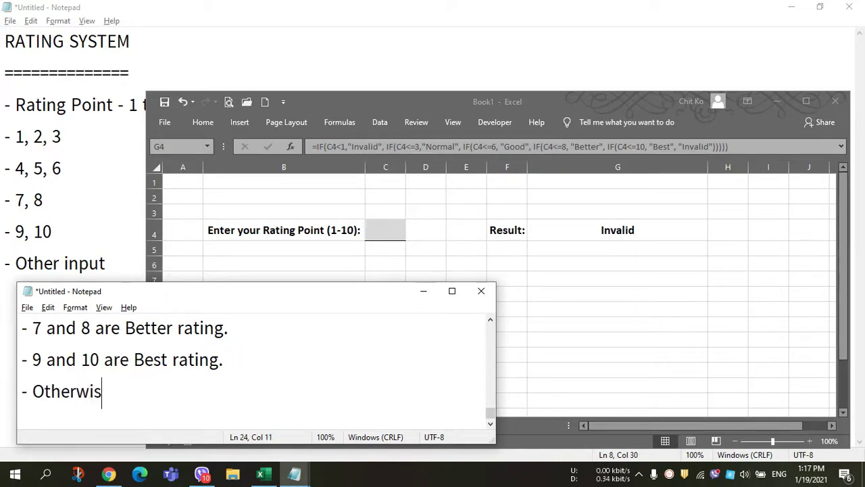
type("e '")
type("invalid")
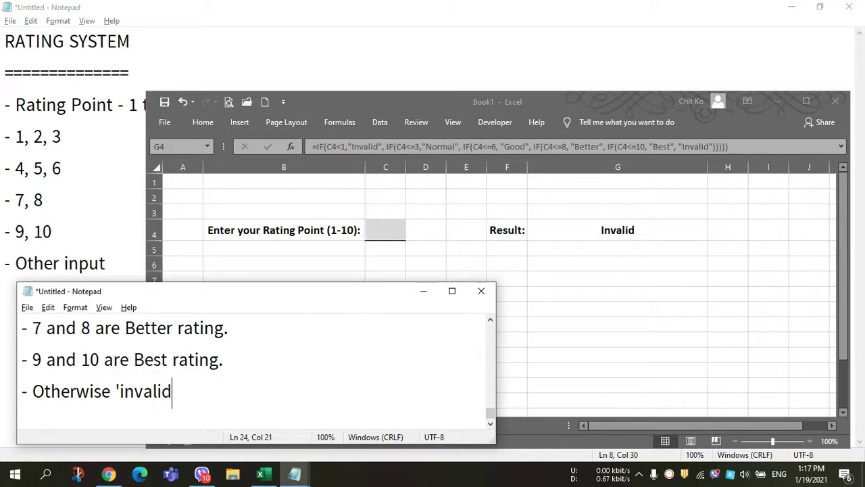
type("'.")
key("Return")
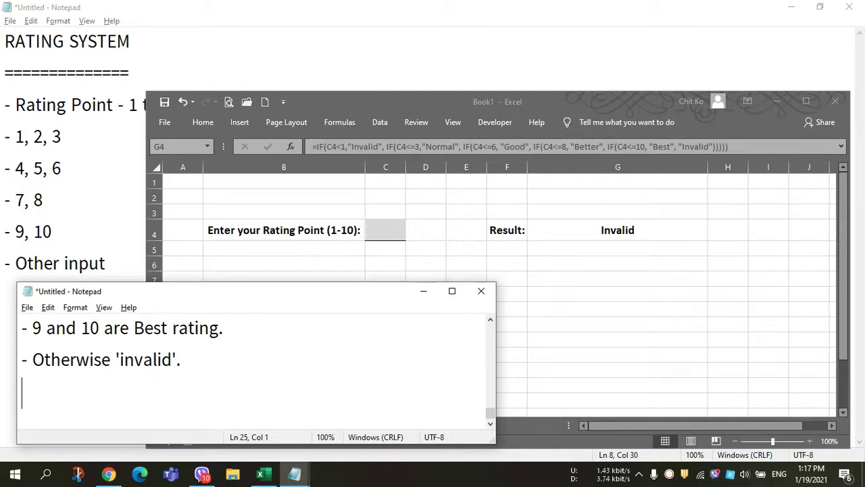
type("- Buil")
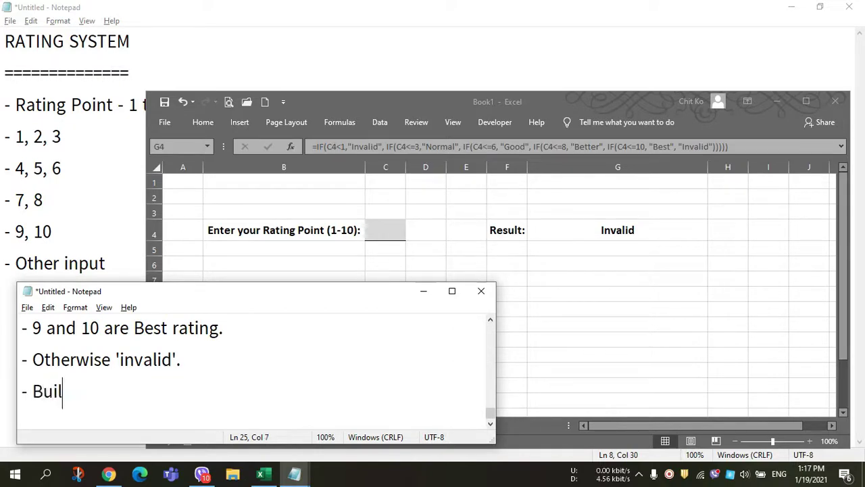
type("ding Formula")
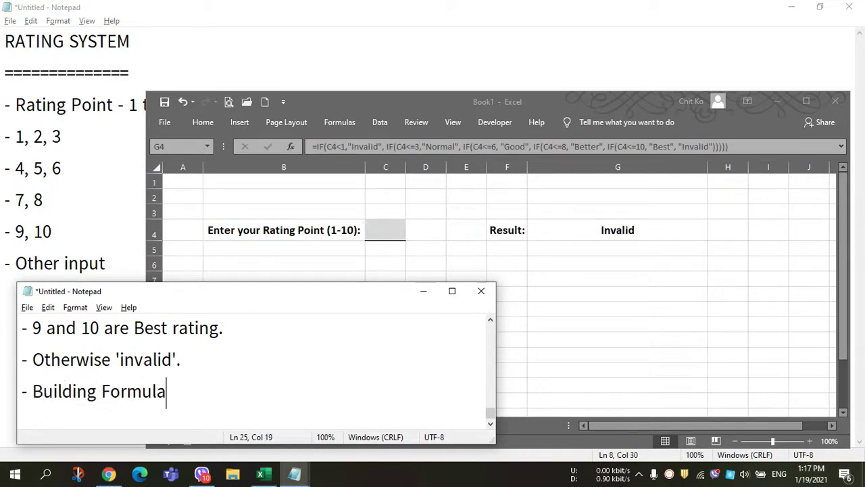
type(" is jsu")
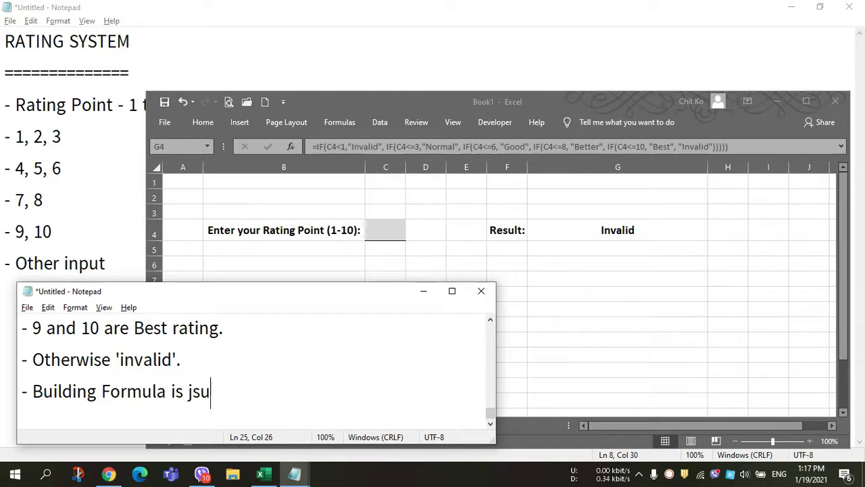
key("BackSpace")
key("BackSpace")
key("BackSpace")
type("done")
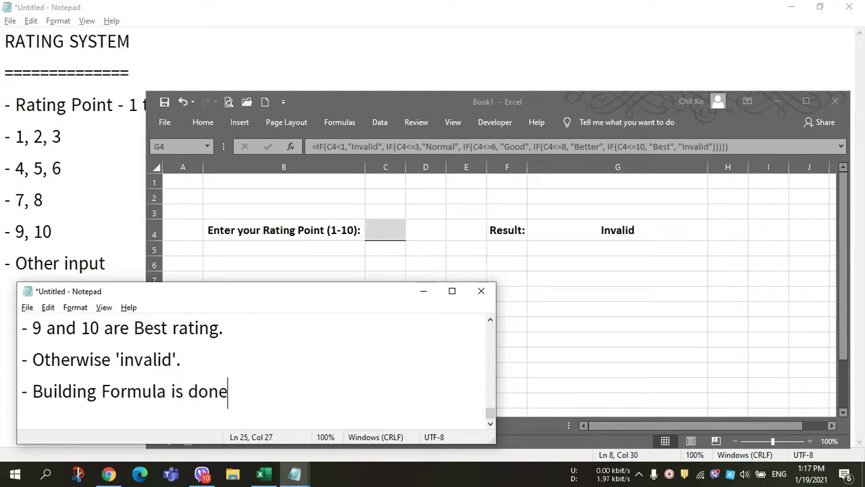
type(".")
Minimise the full rating-system notes and add the line "- Let's try our formula" to the small notes.
left_click(280, 48)
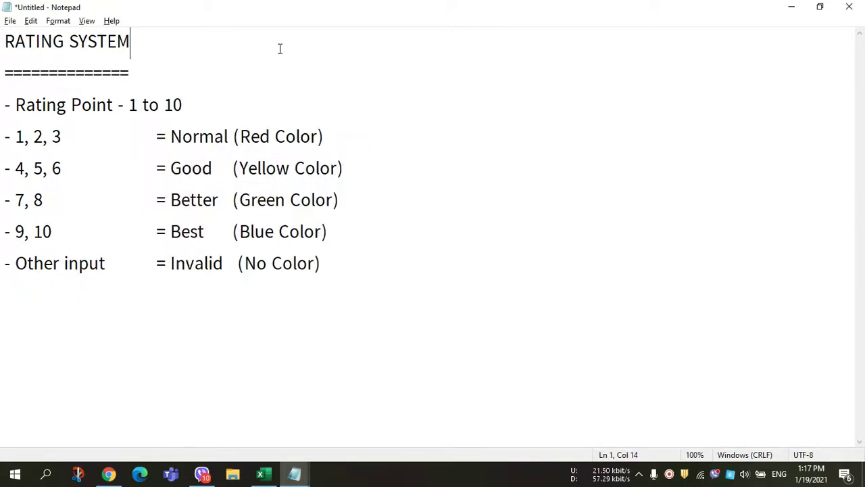
left_click(792, 8)
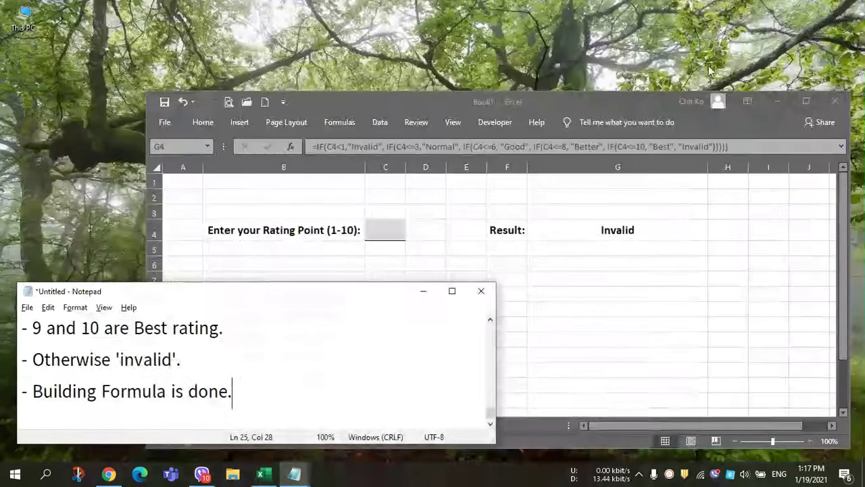
left_click(254, 389)
key("Return")
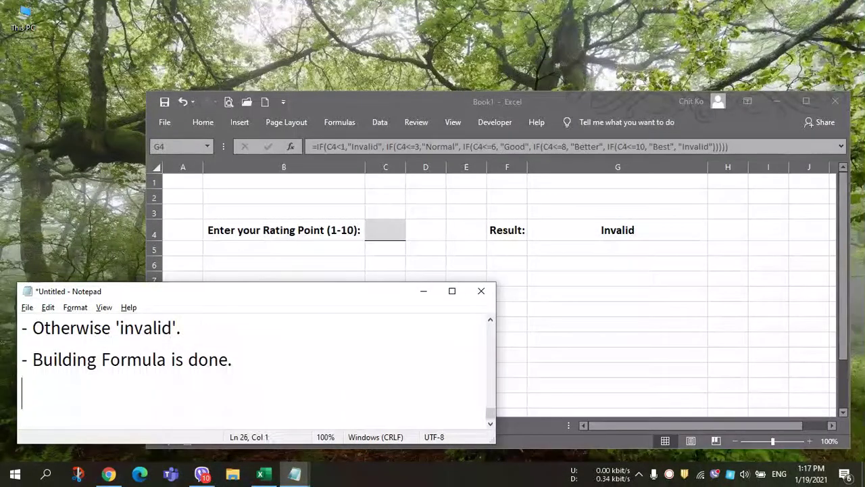
type("- Let's ")
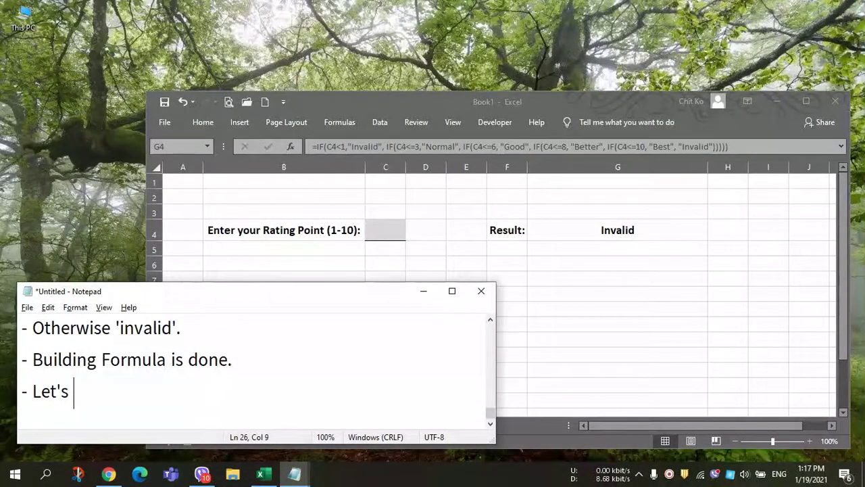
type("try our ")
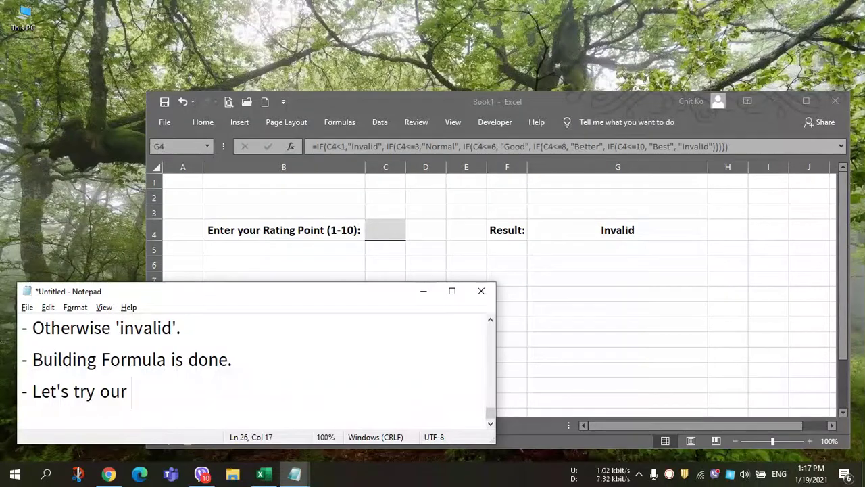
type("formula")
key("Return")
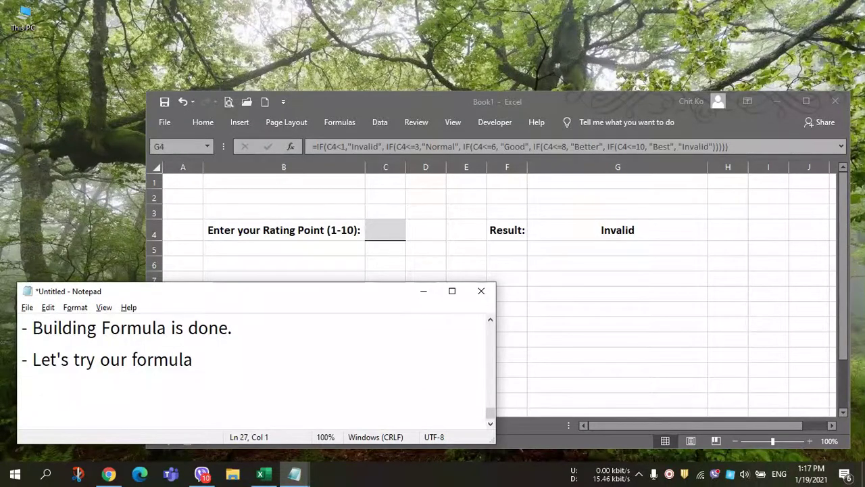
Maximise the rating workbook and turn off sheet gridlines on the View tab.
left_click(585, 228)
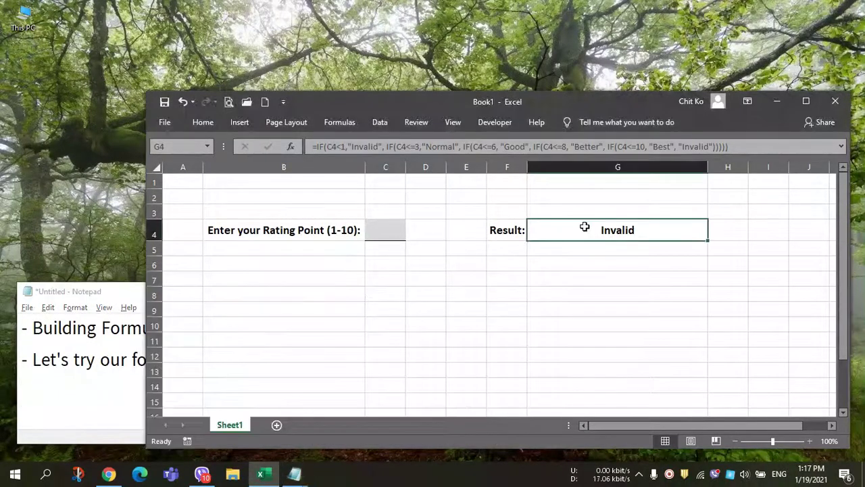
left_click(503, 231)
double_click(329, 106)
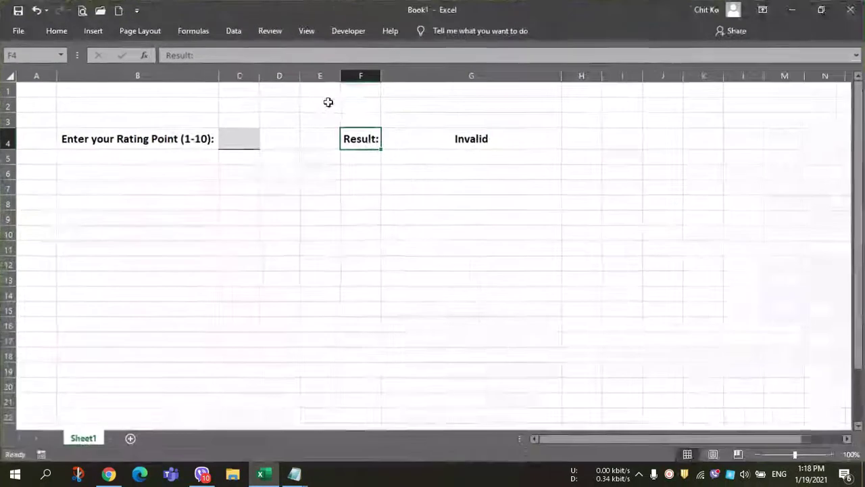
left_click(51, 32)
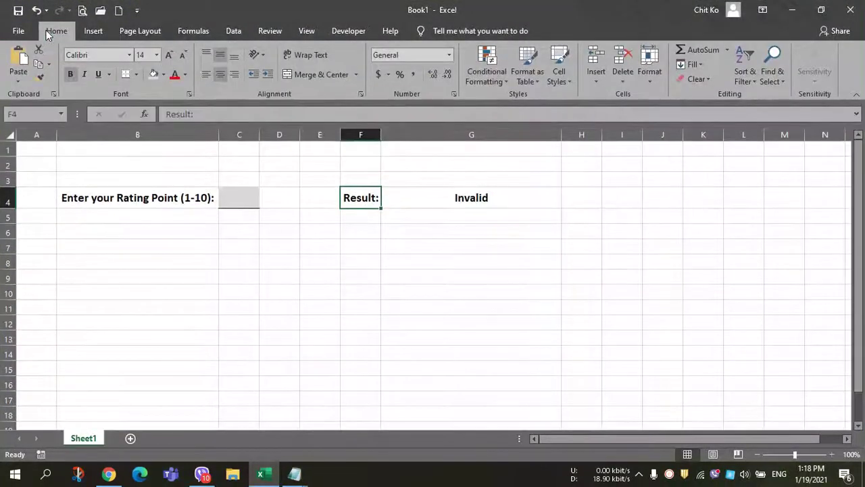
left_click(450, 199)
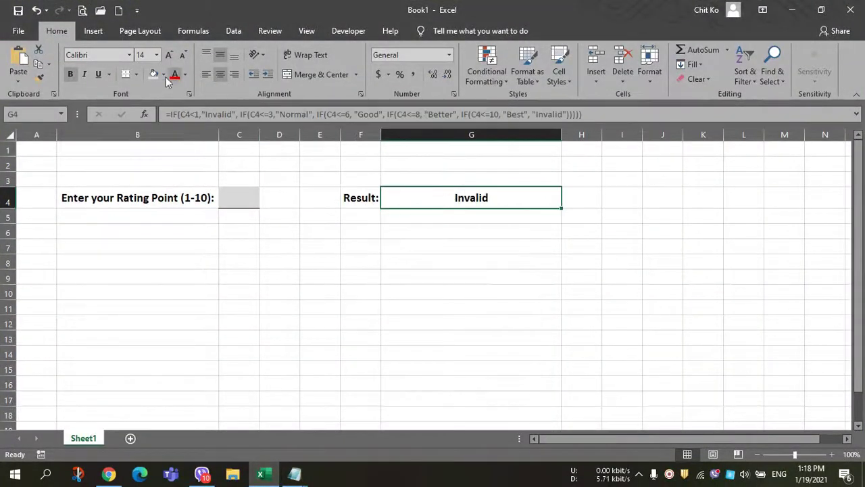
left_click(302, 33)
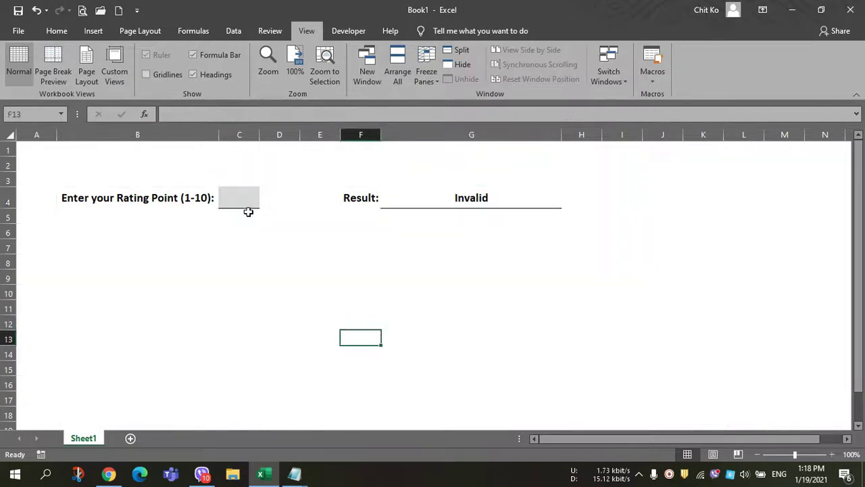
left_click(267, 265)
Enter 0 as the test rating in C4.
left_click(237, 194)
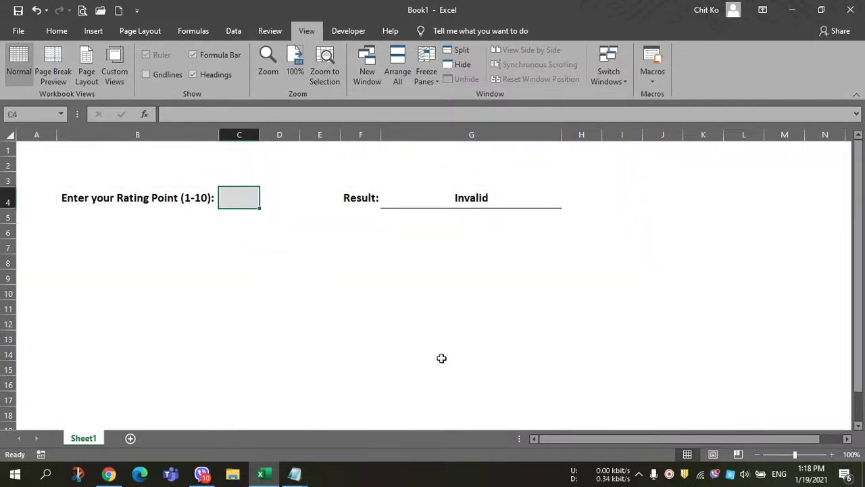
type("0")
key("Return")
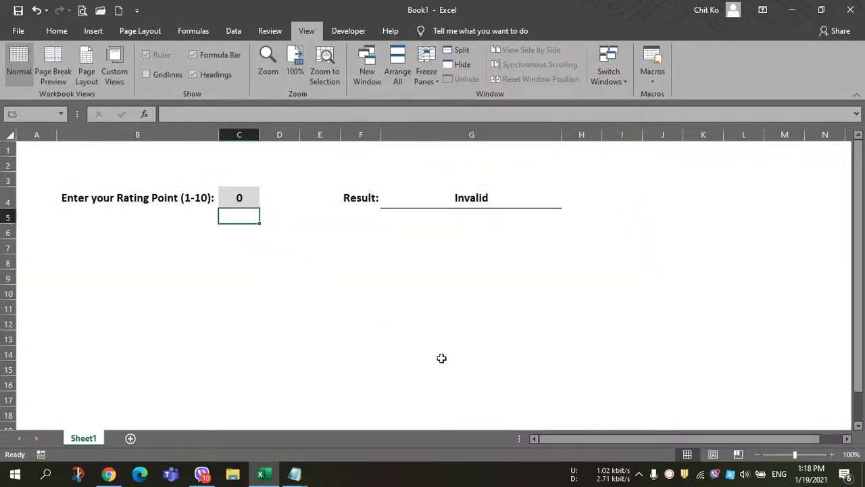
key("Up")
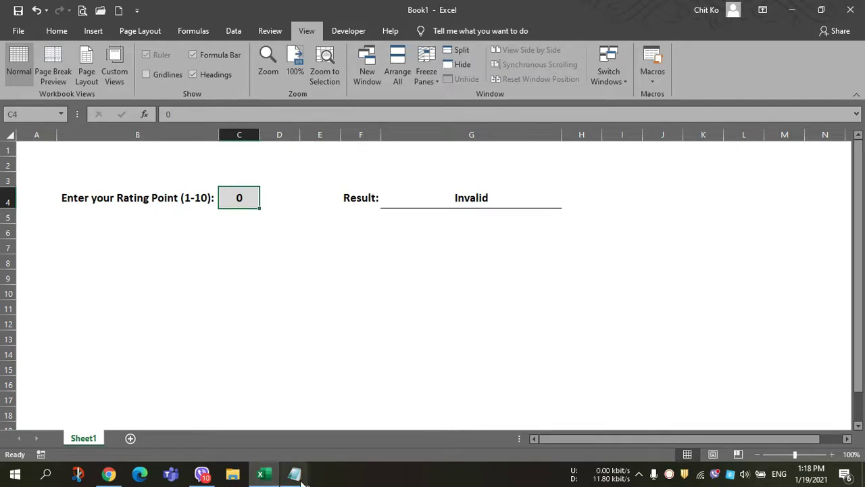
Restore the rating-system notes and Excel to smaller windows, with the notes placed above Excel.
mouse_move(294, 474)
left_click(358, 416)
double_click(296, 8)
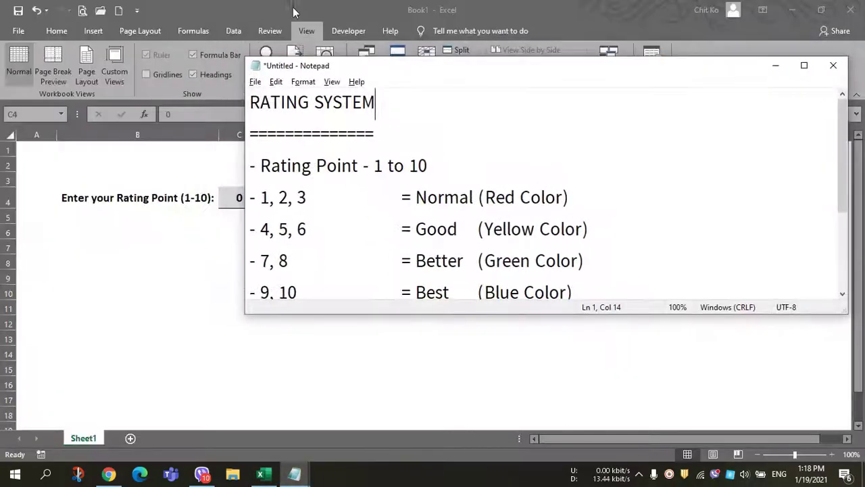
mouse_move(386, 71)
left_mouse_down()
mouse_move(625, 73)
mouse_move(181, 146)
left_mouse_up()
double_click(233, 9)
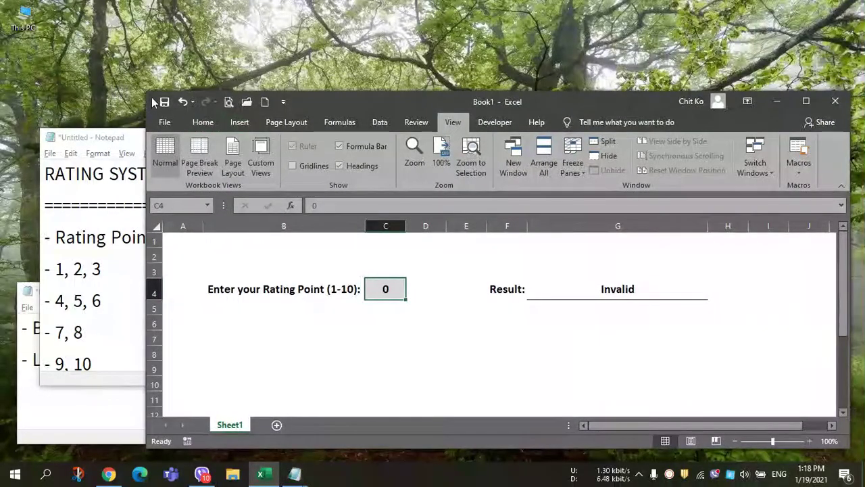
left_click_drag(147, 90, 72, 189)
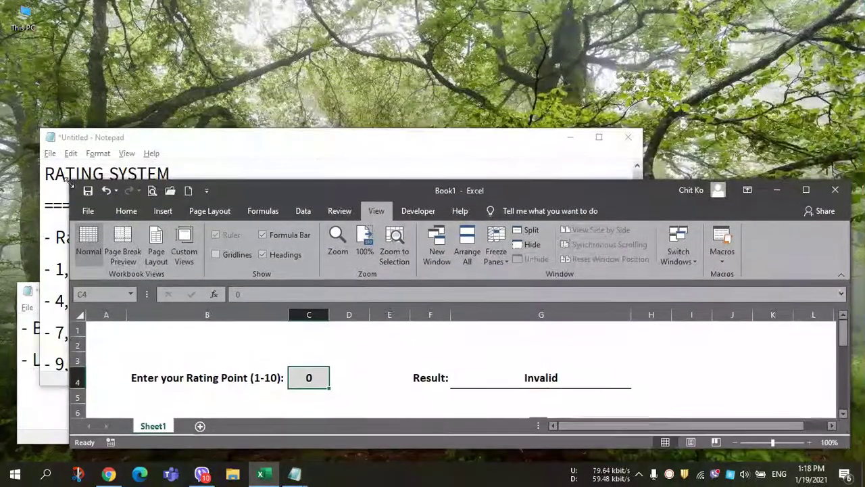
left_click_drag(517, 199, 518, 220)
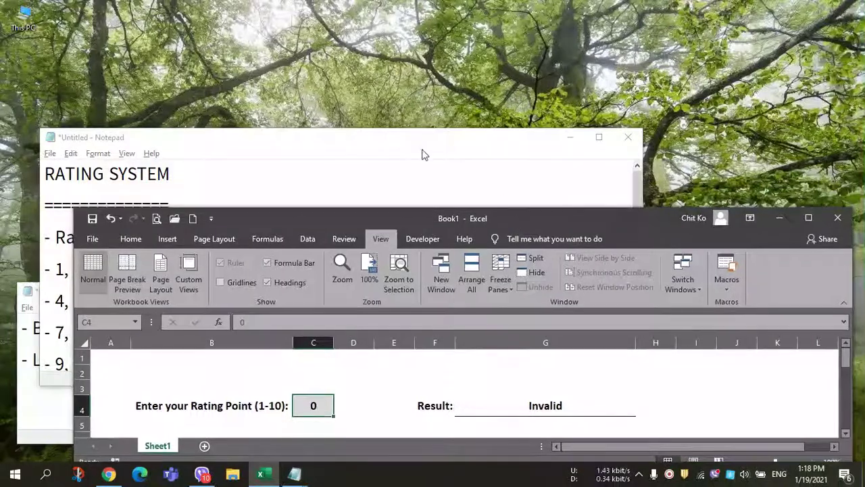
left_click_drag(404, 145, 383, 28)
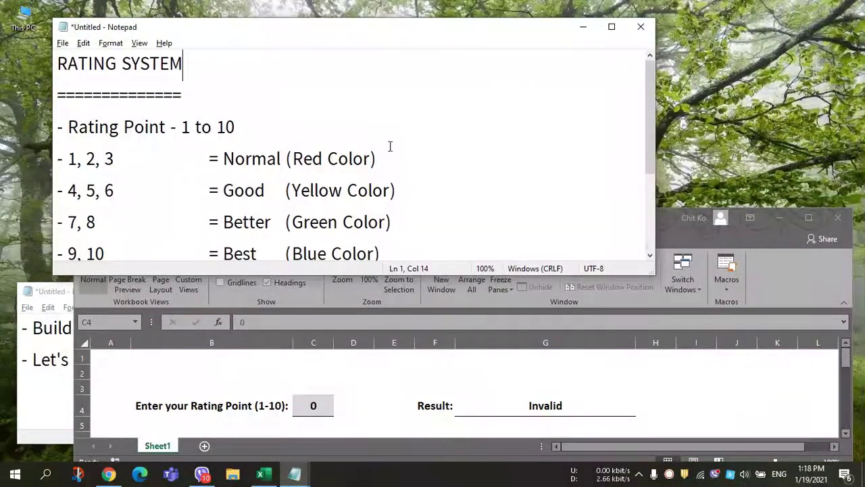
scroll(390, 145, "down", 1)
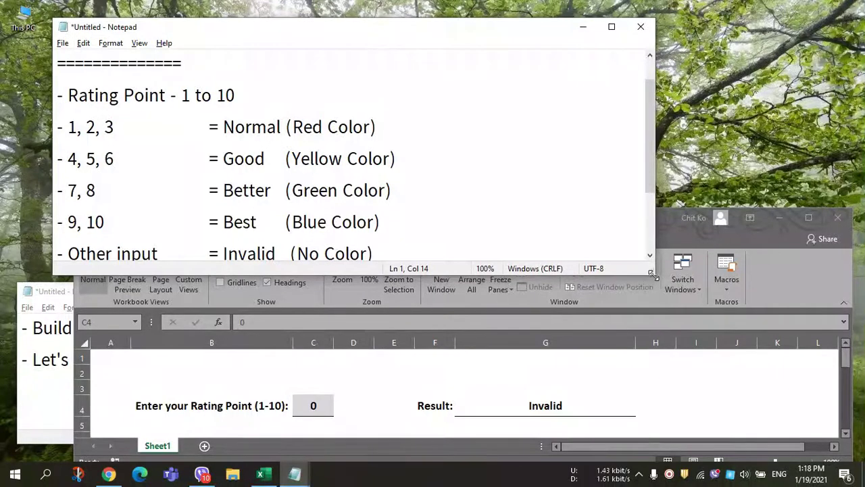
Collapse the Excel ribbon, then shorten and reposition the Excel window below the notes.
left_click(173, 314)
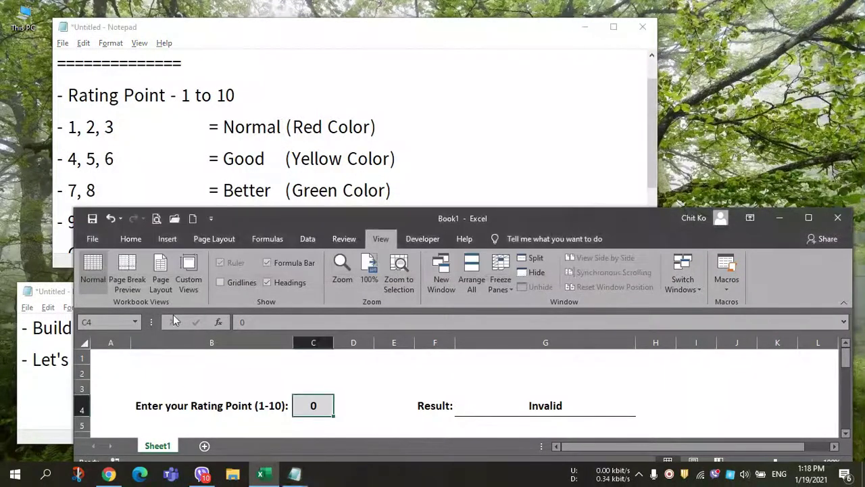
left_click(134, 239)
double_click(134, 239)
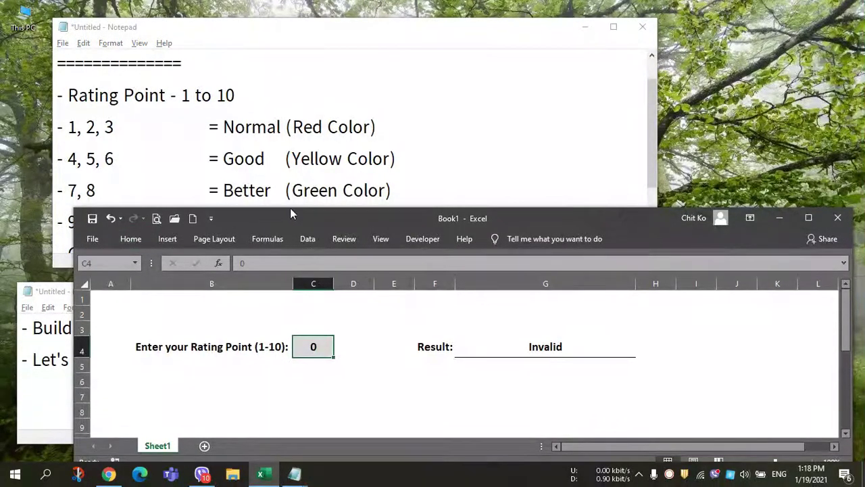
left_click_drag(290, 208, 276, 265)
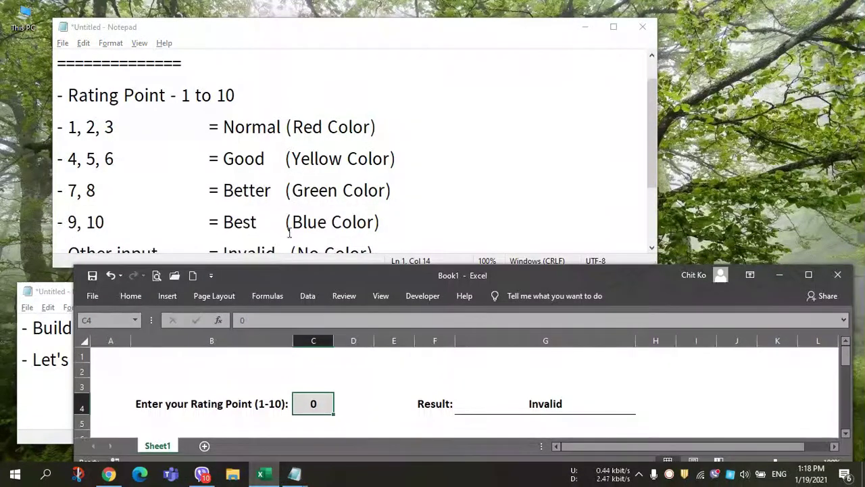
scroll(336, 200, "down", 1)
scroll(365, 193, "up", 1)
left_click_drag(654, 146, 654, 162)
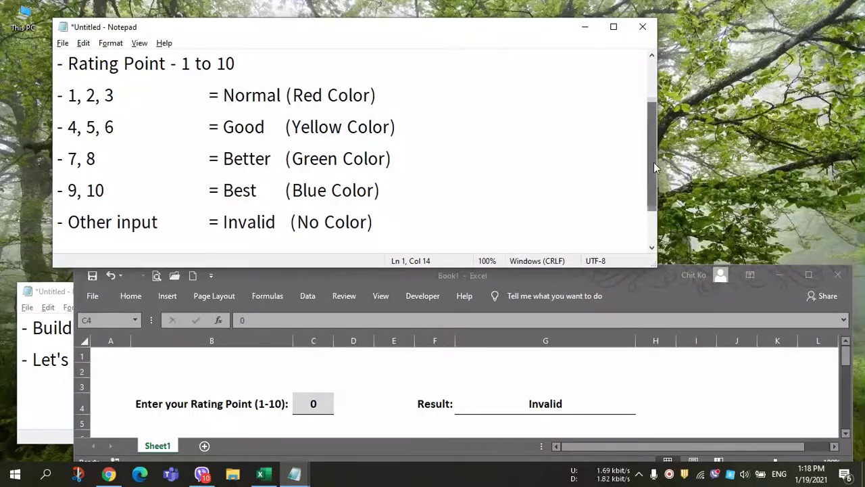
left_click(391, 282)
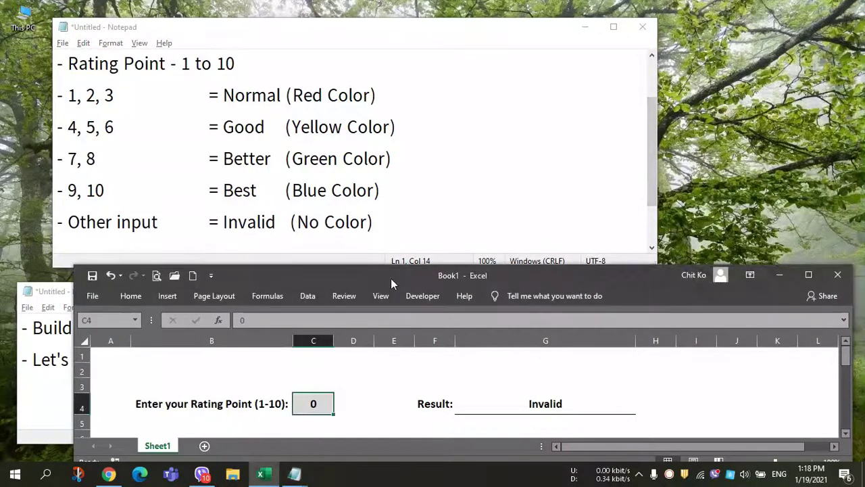
left_click_drag(390, 278, 348, 256)
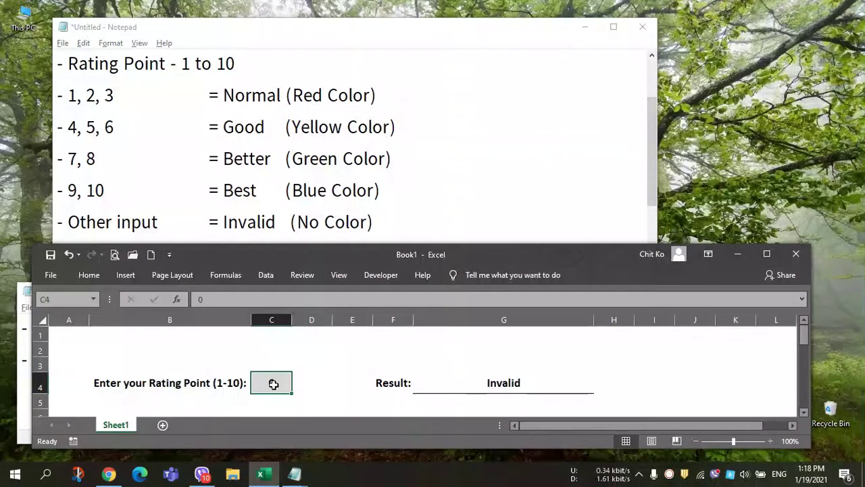
Enter ratings 1 through 6 in C4, checking each grade shown in G4.
type("1")
key("Return")
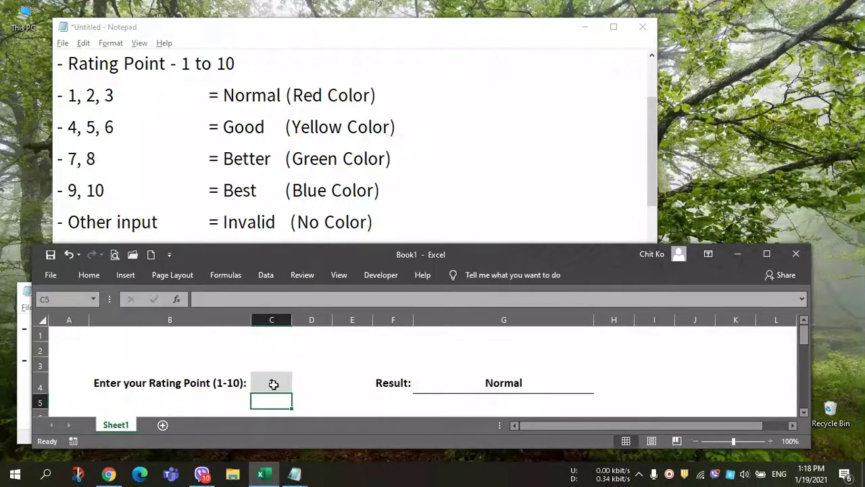
left_click(273, 384)
type("2")
key("Return")
left_click(273, 384)
type("3")
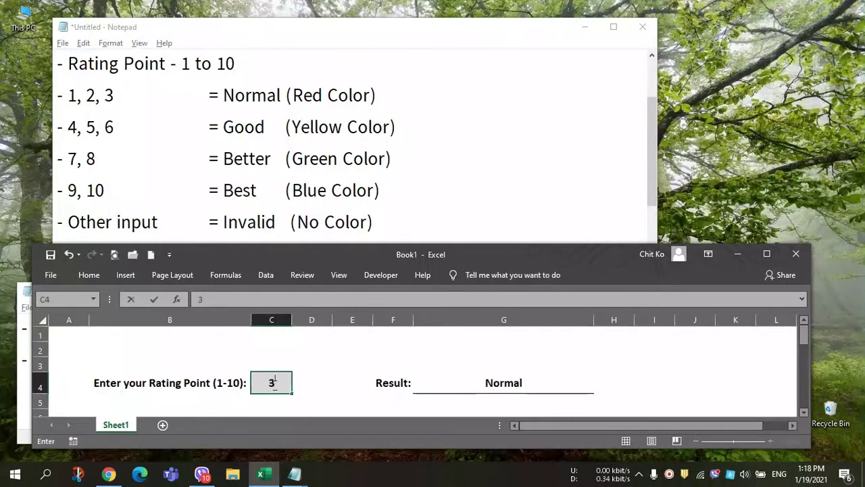
key("Return")
left_click(273, 384)
type("4")
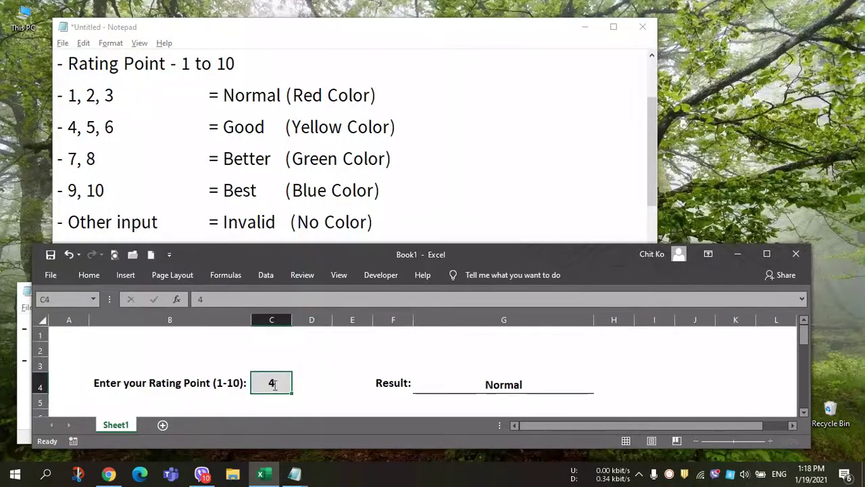
key("Return")
left_click(273, 384)
type("5")
key("Return")
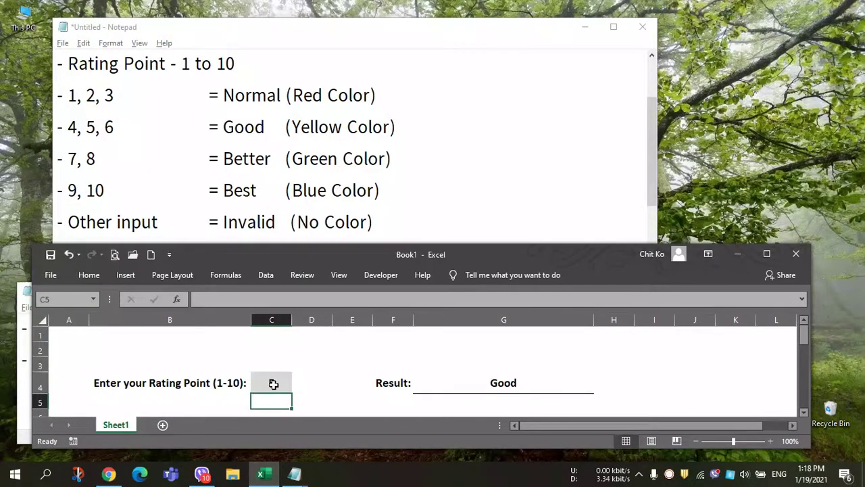
left_click(274, 384)
type("6")
key("Return")
Re-test ratings 1 through 9 in C4, checking each resulting grade.
left_click(273, 383)
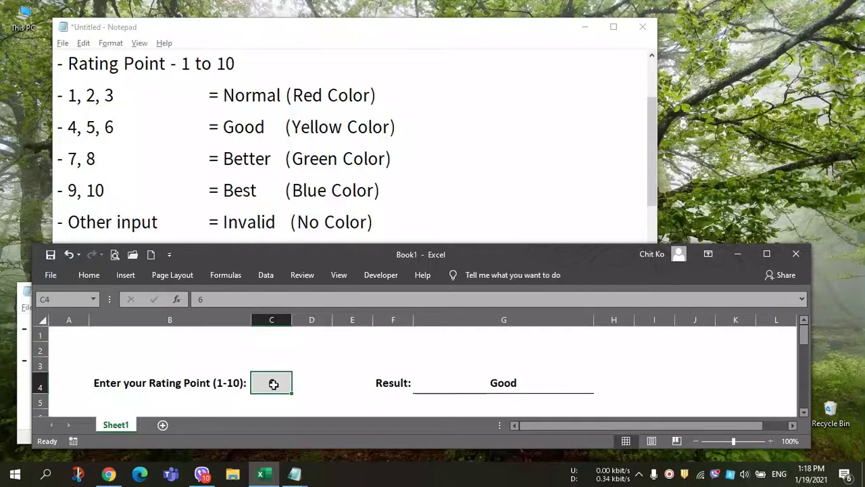
type("1")
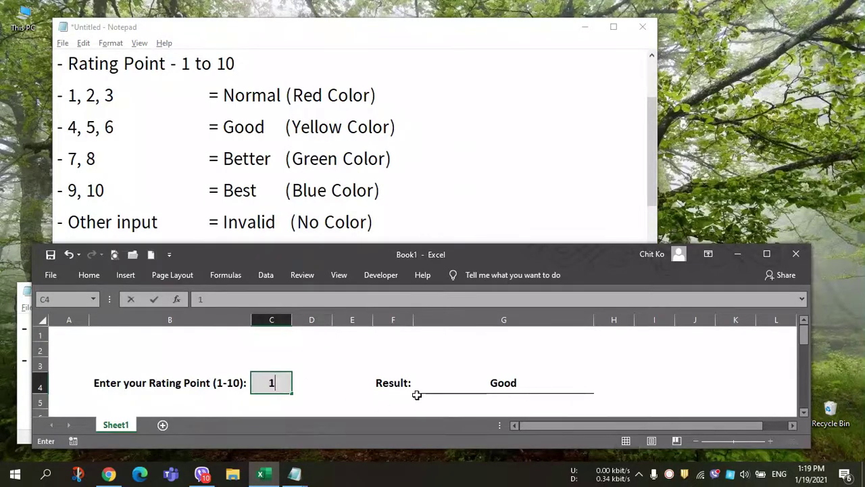
key("Tab")
key("shift+Tab")
type("2")
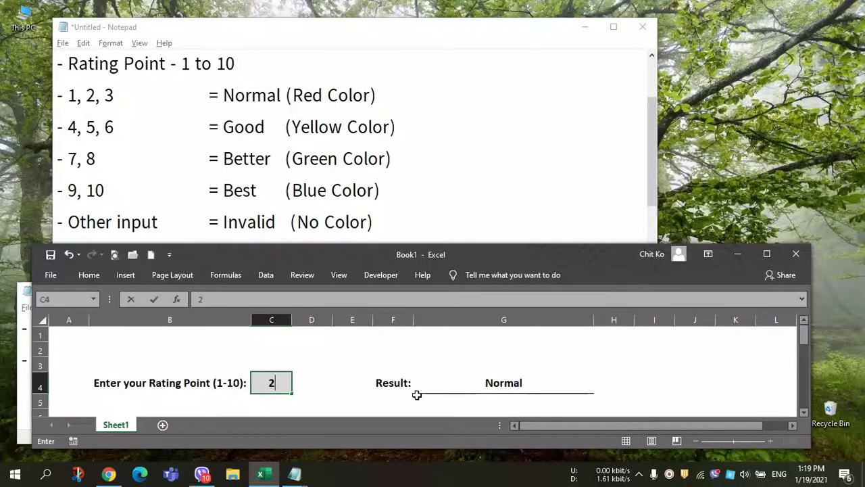
key("Tab")
key("shift+Tab")
type("3")
key("Tab")
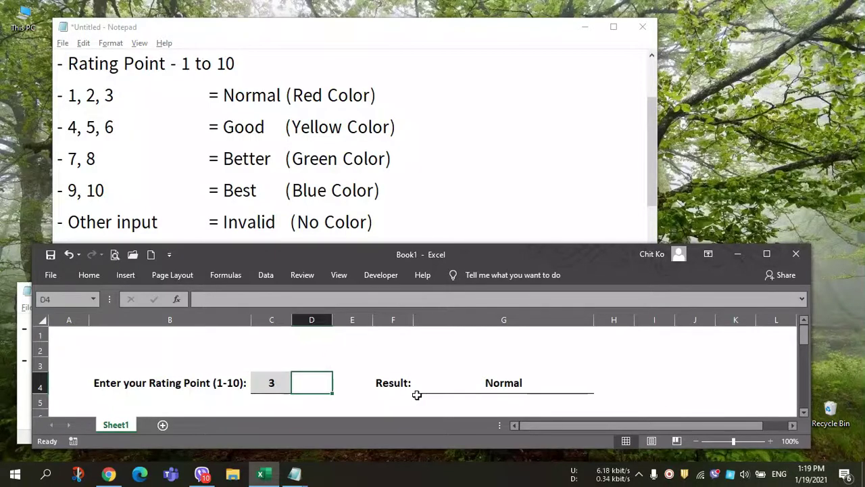
key("shift+Tab")
type("4")
key("Tab")
type("5")
key("Escape")
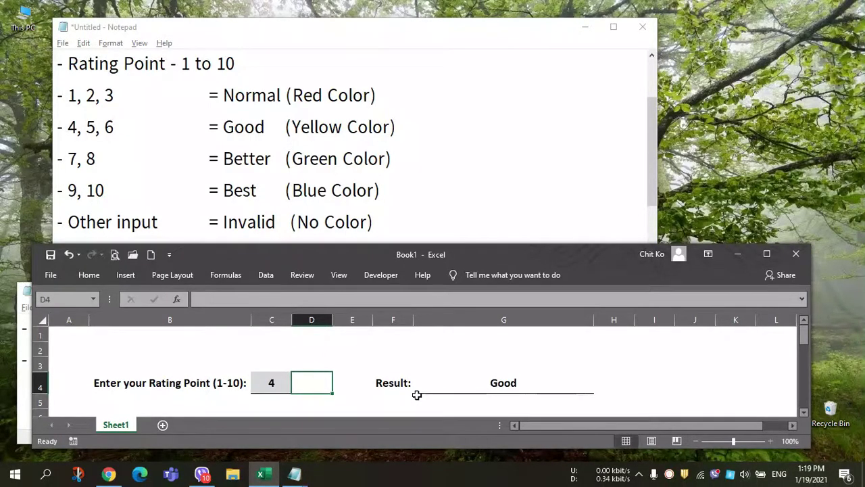
key("shift+Tab")
type("5")
key("Tab")
key("shift+Tab")
type("6")
key("Tab")
key("shift+Tab")
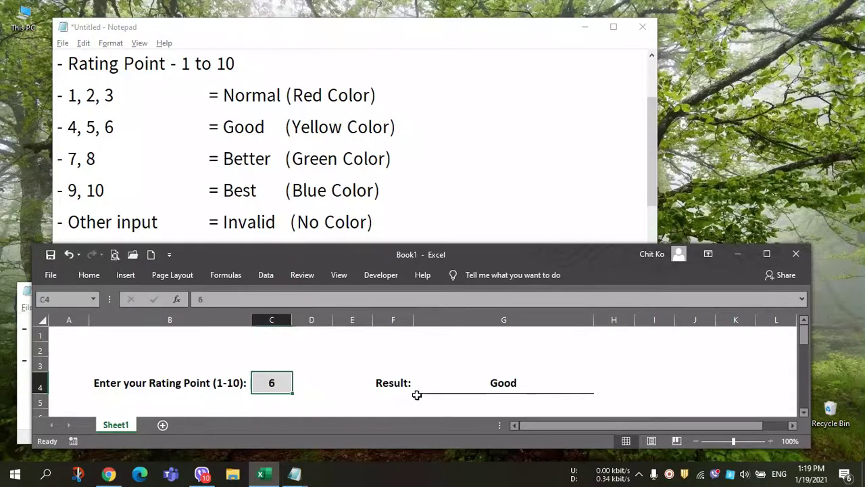
type("7")
key("Tab")
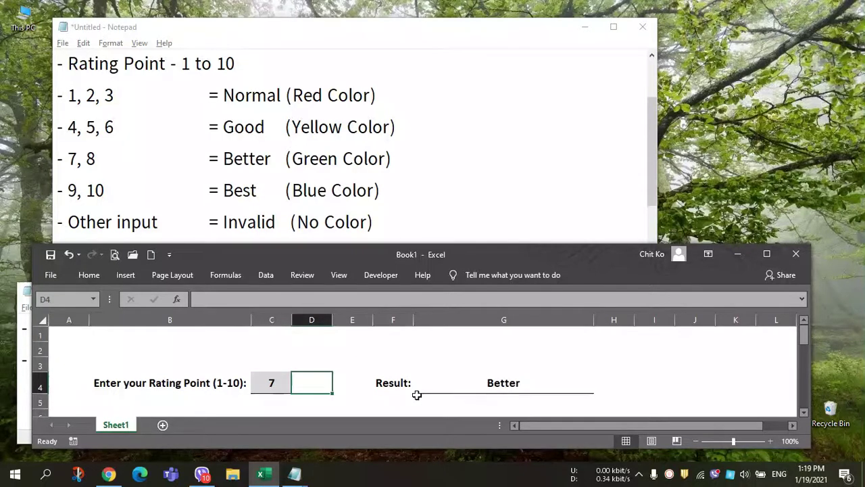
key("shift+Tab")
type("8")
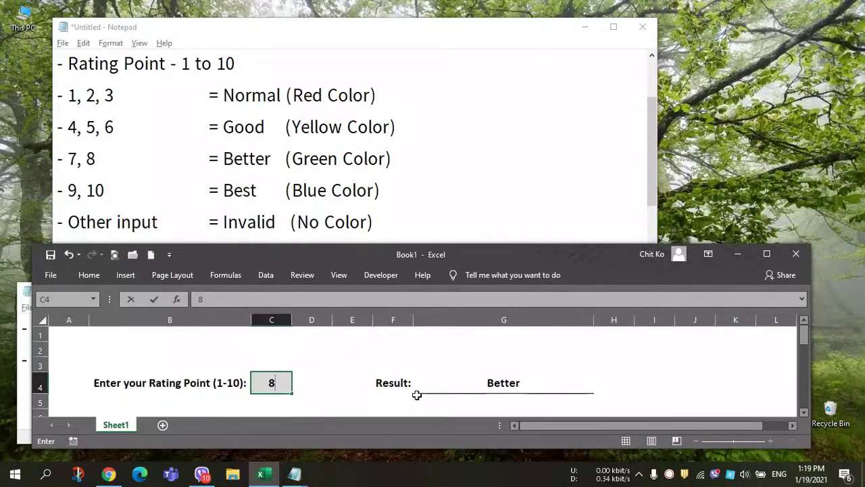
key("Tab")
key("shift+Tab")
type("9")
key("Tab")
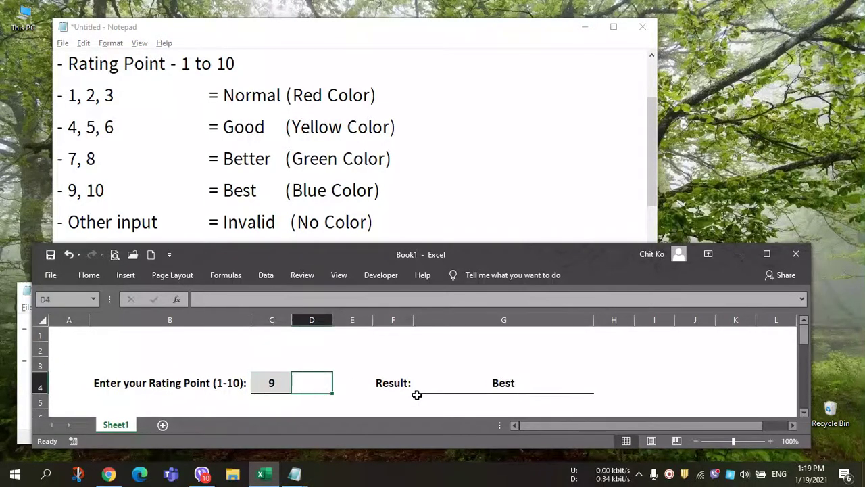
Test rating 10, then out-of-range 111, 11 and 123, and finally 0 in C4.
key("shift+Tab")
type("0")
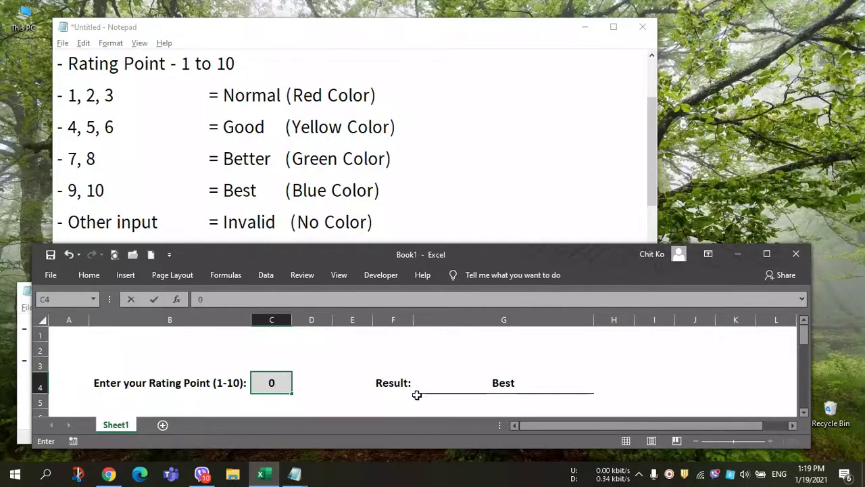
type("10")
key("Return")
key("Up")
type("111")
key("Return")
key("Up")
type("11")
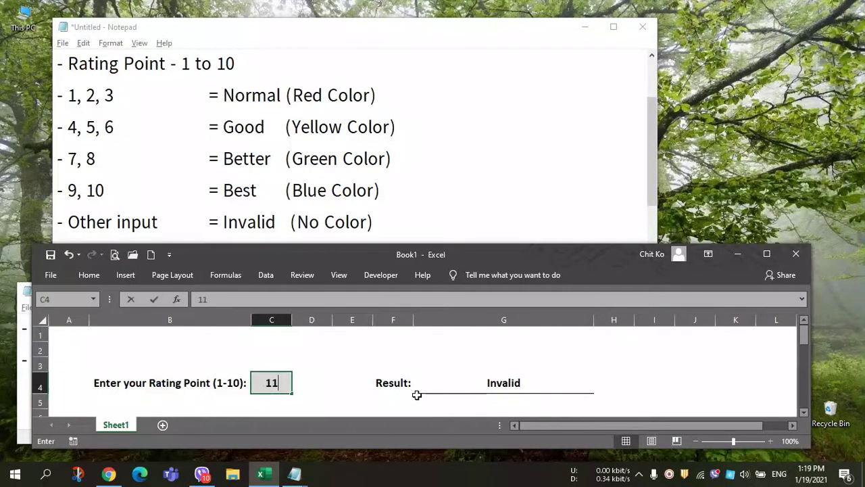
key("Return")
key("Up")
type("123")
key("Return")
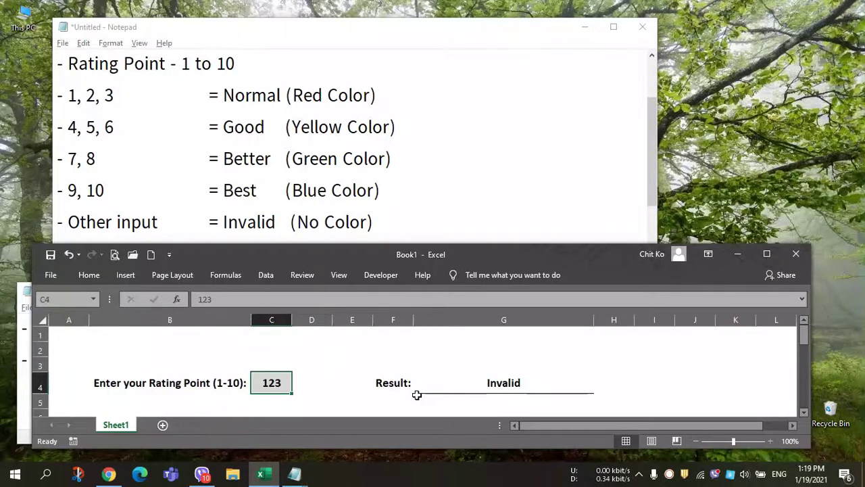
type("0")
key("Return")
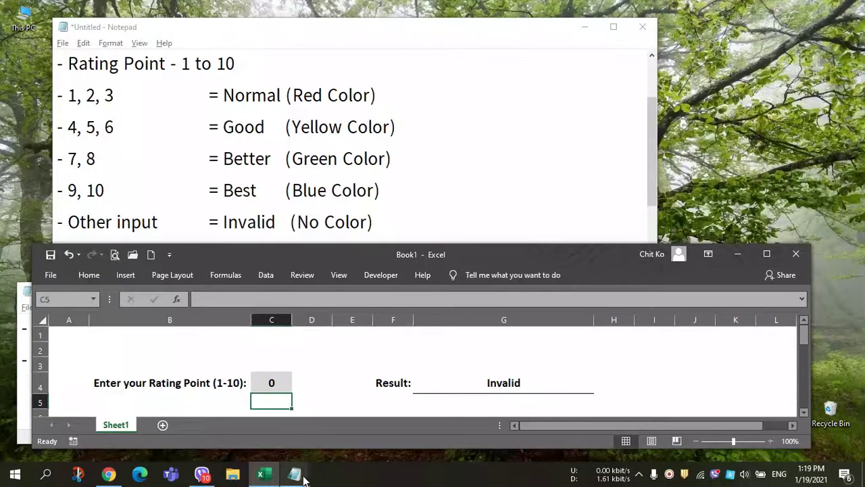
mouse_move(294, 474)
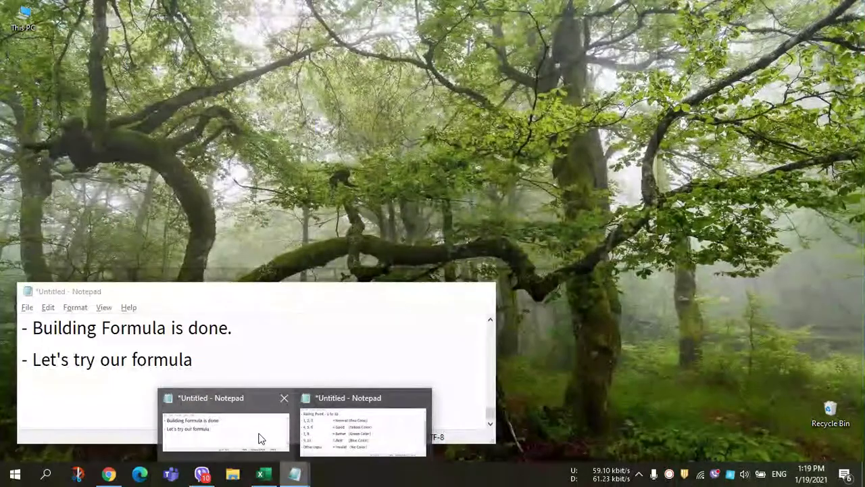
With Excel maximised behind Notepad, add the note "- It's working now as you can see.".
left_click(261, 438)
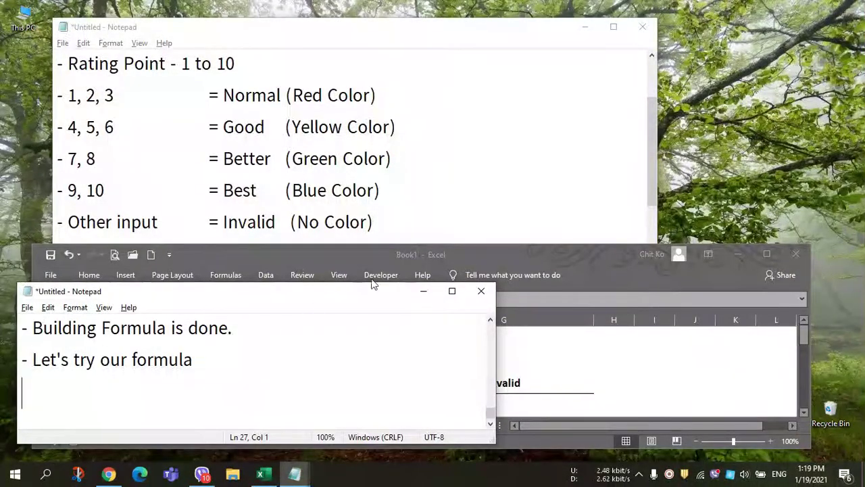
double_click(426, 249)
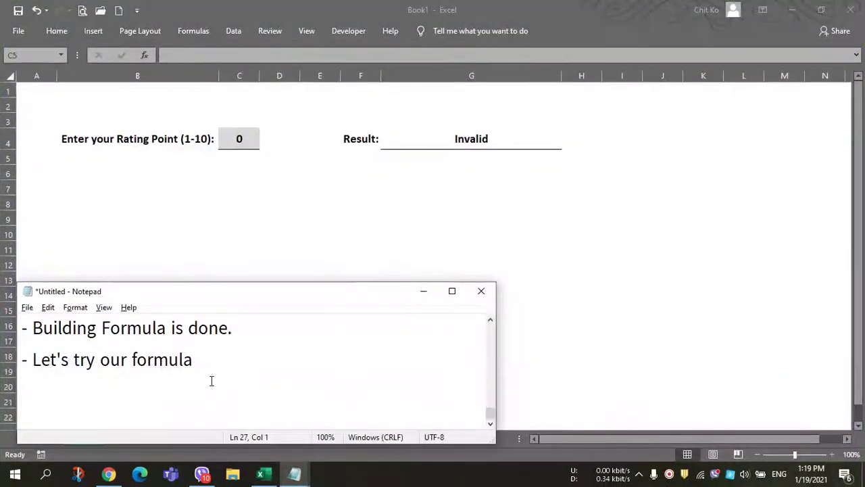
type("- It'")
type("s wori")
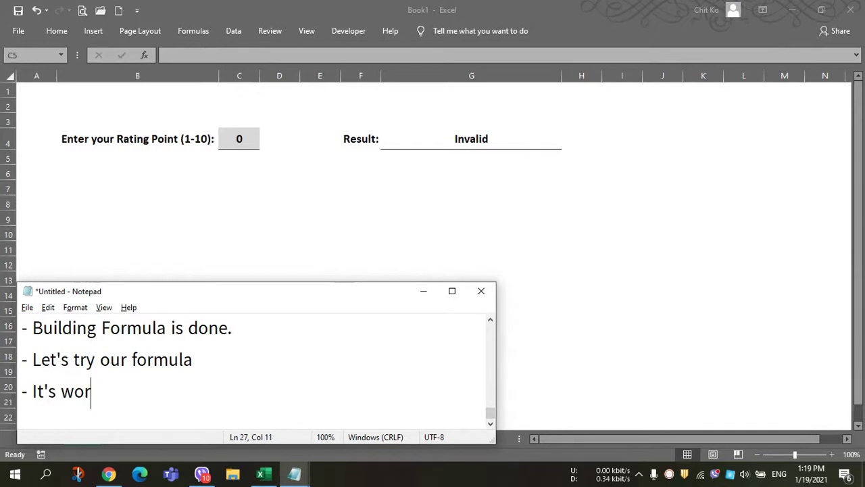
key("BackSpace")
key("BackSpace")
key("BackSpace")
type("wor")
type("king now as")
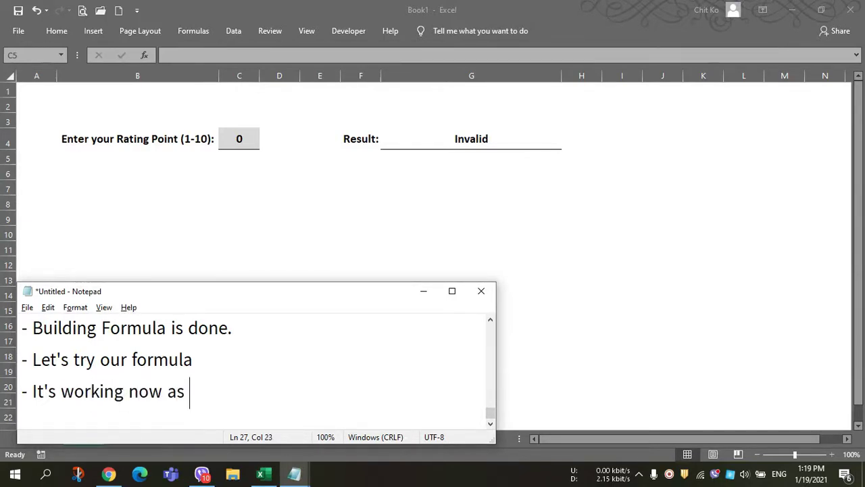
type(" you can see.")
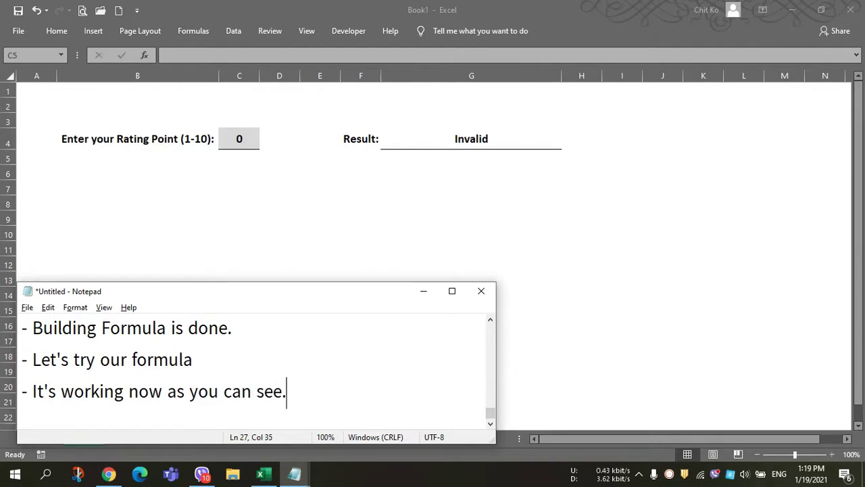
Copy the nested IF formula from G4's formula bar without changing it.
left_click(477, 143)
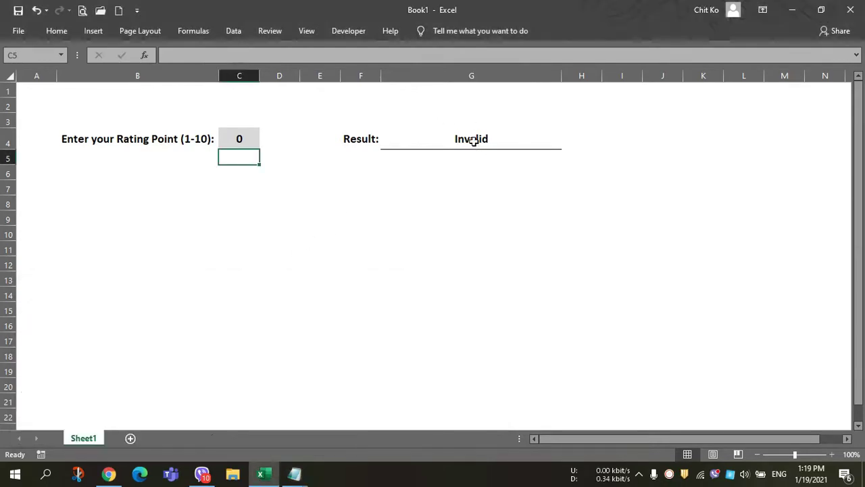
left_click(473, 140)
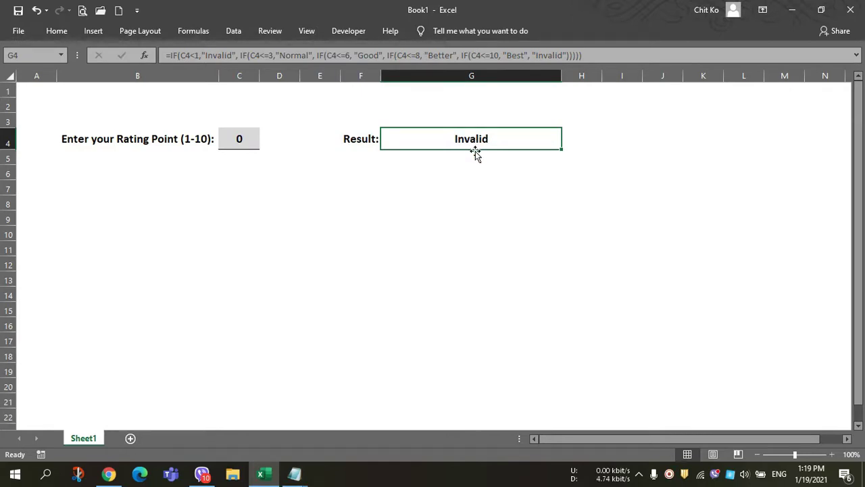
left_click_drag(609, 56, 166, 56)
key("ctrl+c")
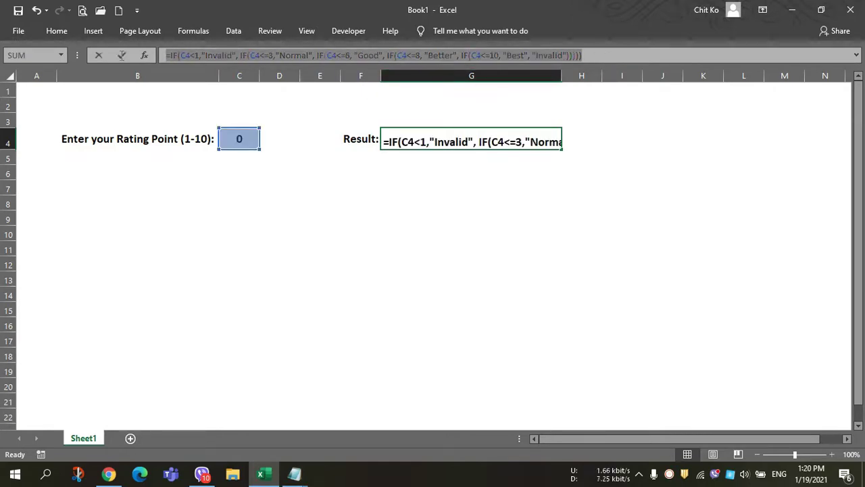
key("Escape")
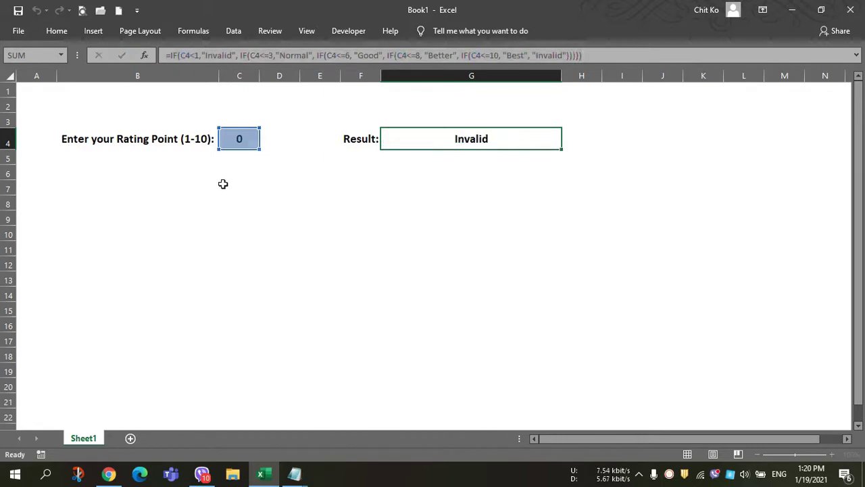
Format B7 as Text and paste the nested IF formula into it.
left_click(147, 215)
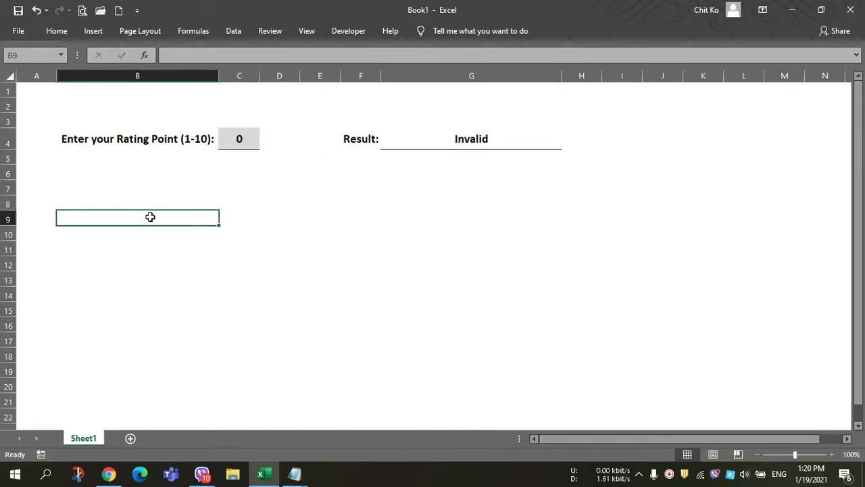
left_click(89, 171)
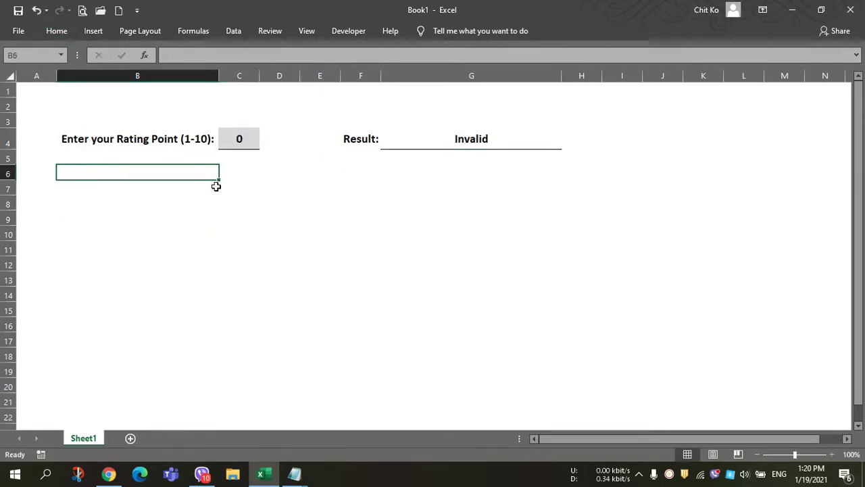
left_click(161, 191)
left_click(60, 32)
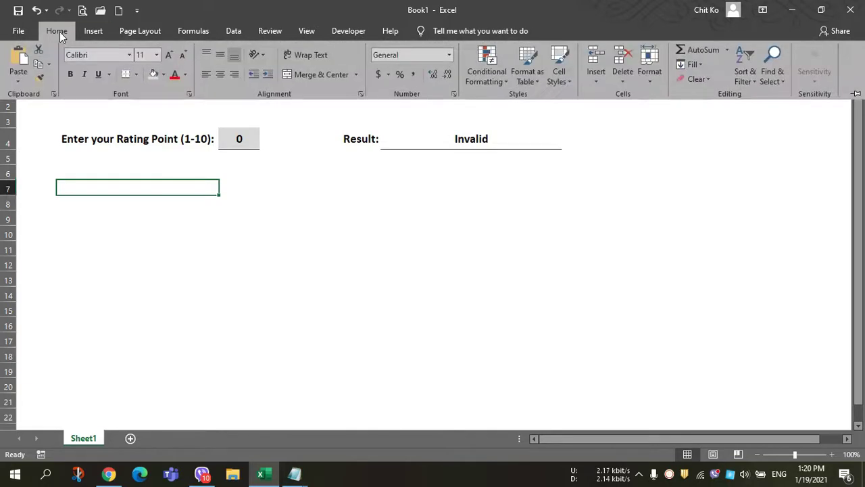
left_click(425, 56)
type("Text")
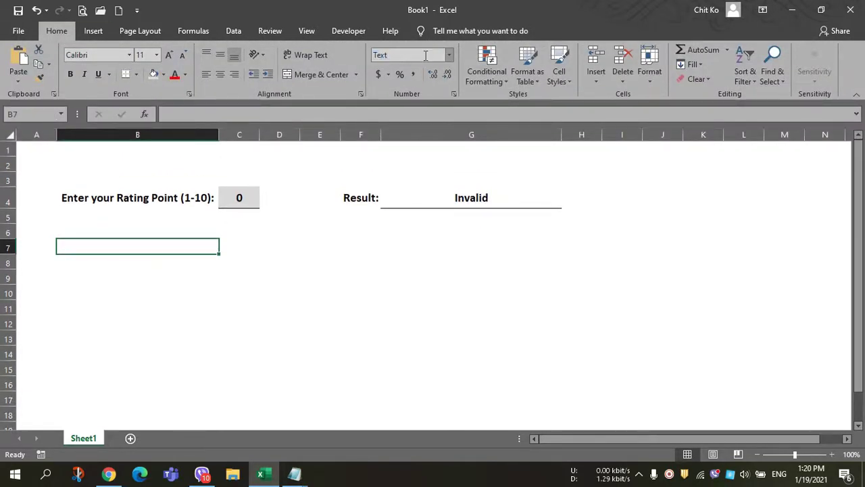
key("Return")
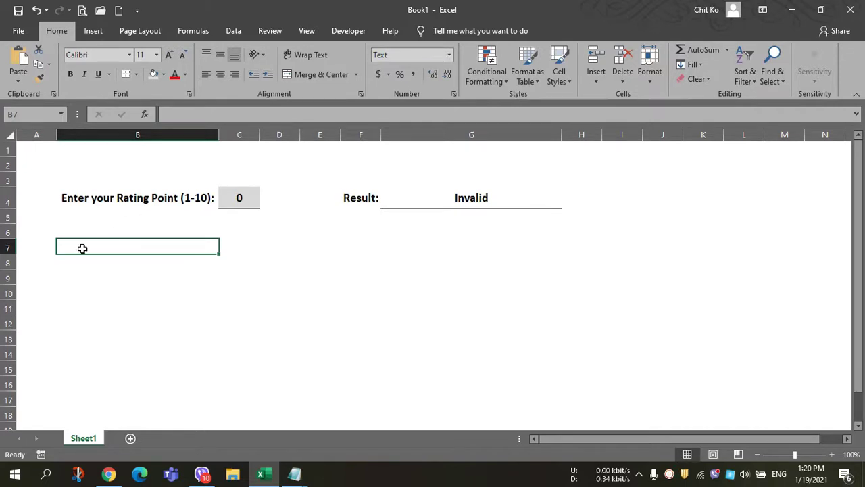
double_click(82, 248)
key("ctrl+v")
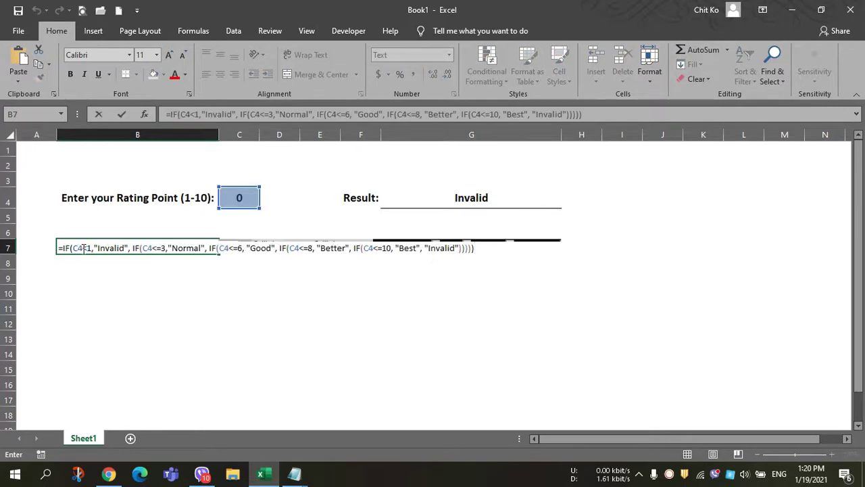
key("Return")
Make B7's formula text bold and enlarge it to 18 pt.
left_click(81, 248)
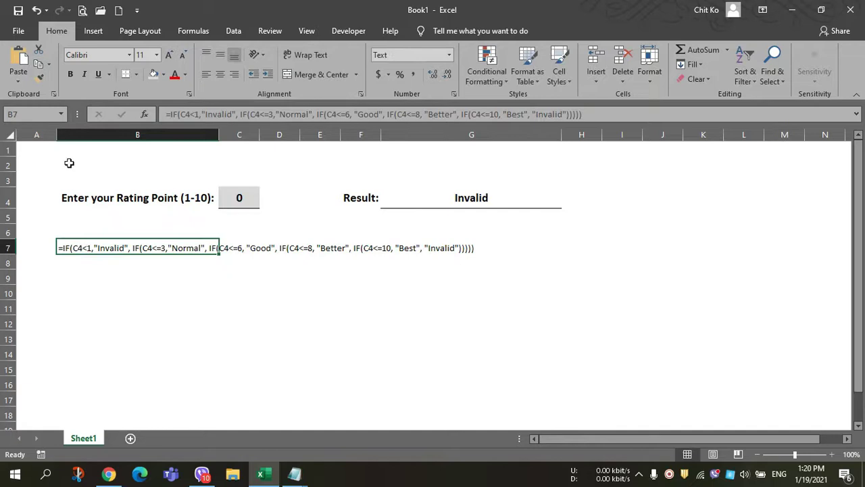
left_click(73, 75)
left_click(171, 55)
left_click(170, 55)
left_click(170, 54)
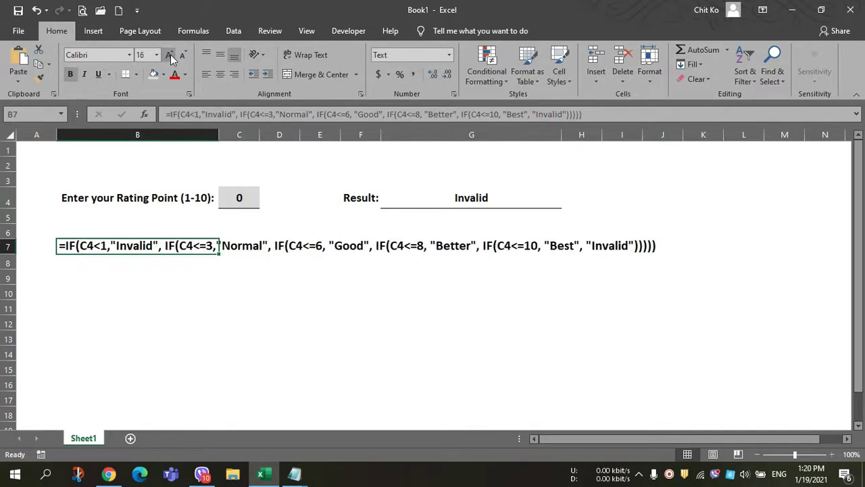
left_click(170, 55)
left_click(264, 304)
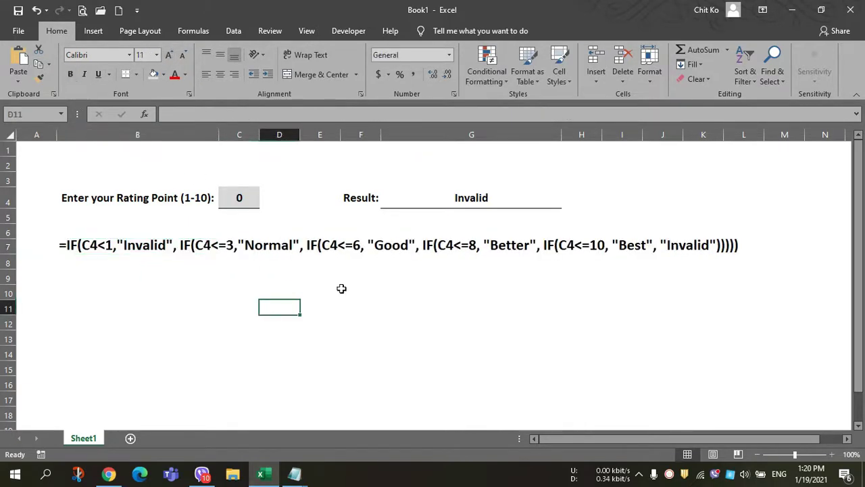
Make row 7 taller to fit the large formula text and bring up Notepad.
left_click(484, 199)
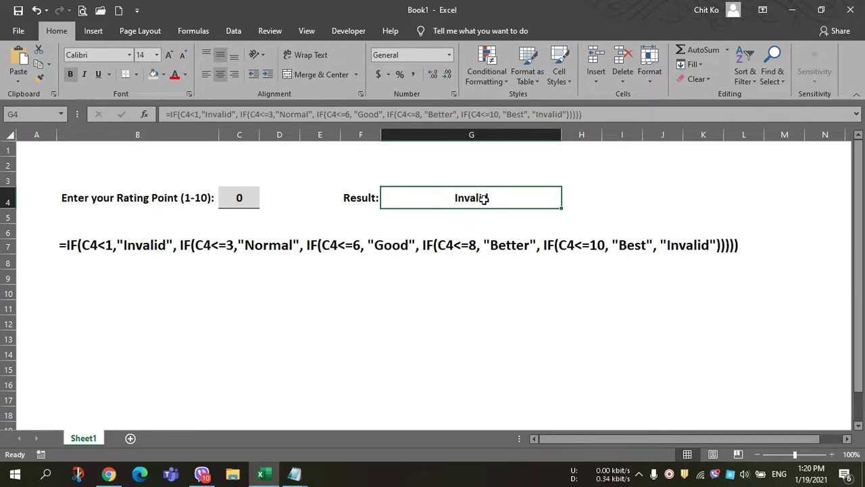
left_click(66, 245)
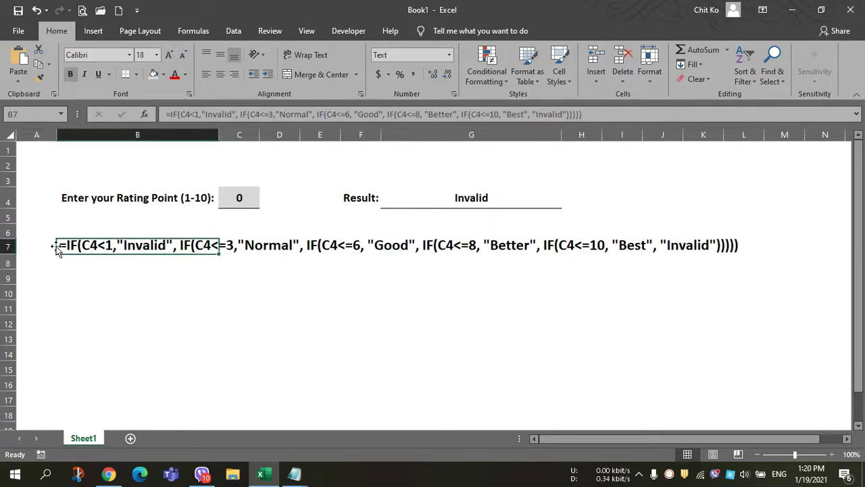
left_click_drag(9, 251, 10, 258)
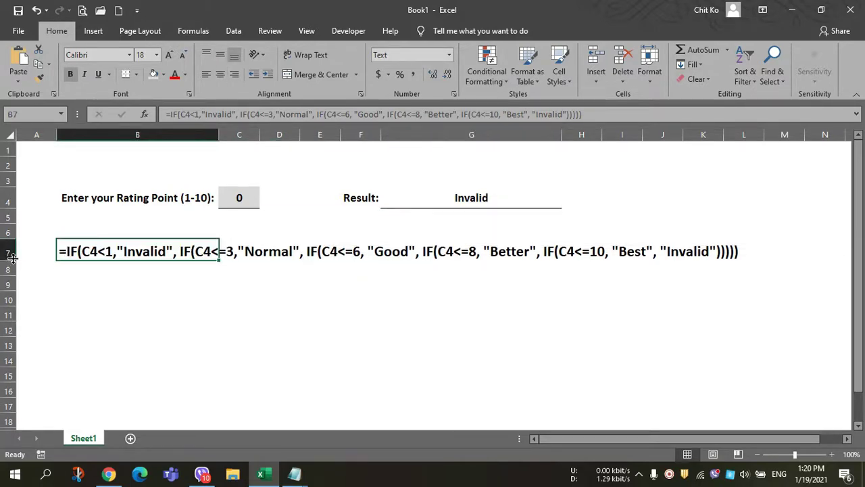
key("alt+Tab")
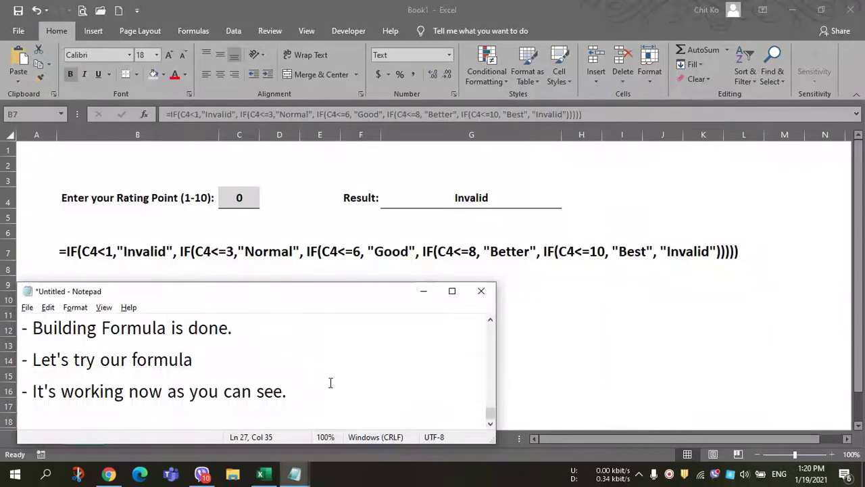
Add the note '- This is our formula.' followed by a dashed divider line.
key("Return")
type("- T")
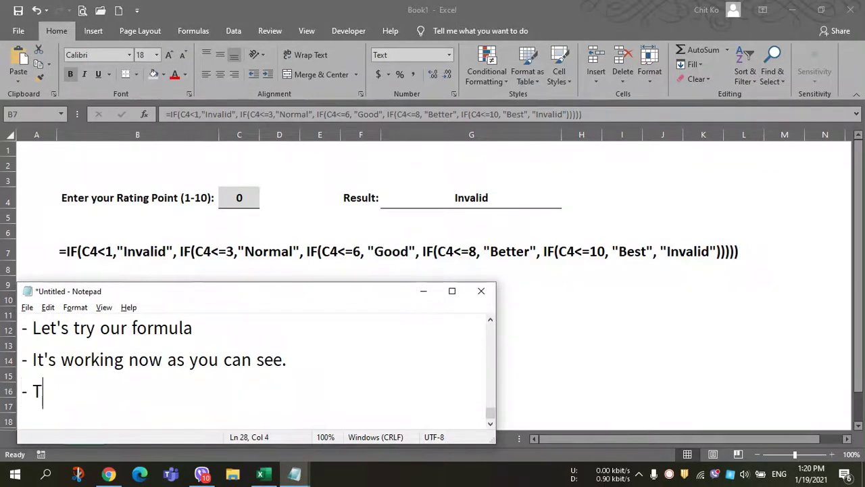
type("his is our for")
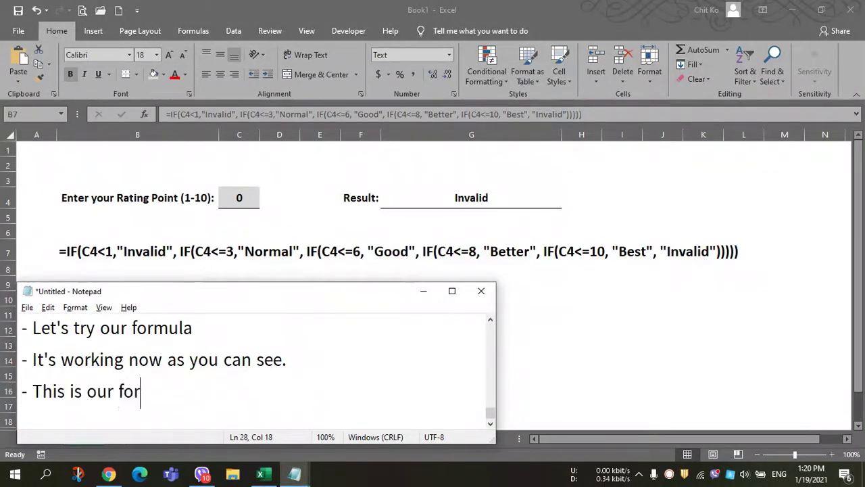
type("mula.")
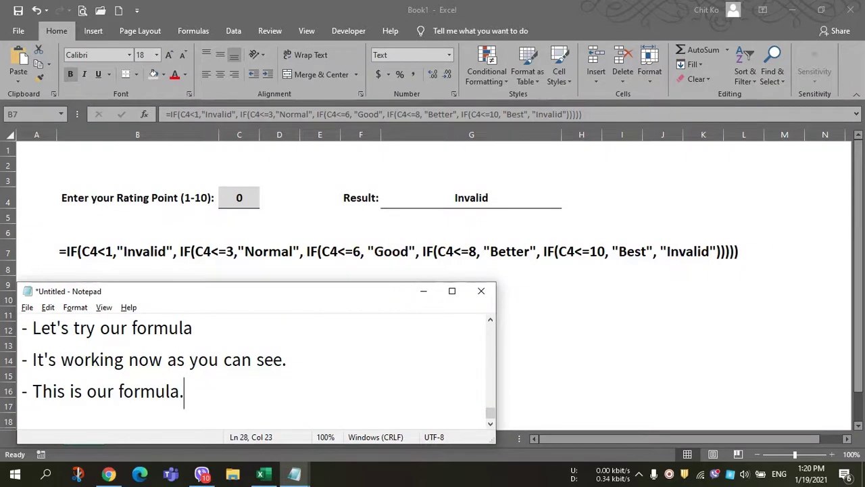
key("Return")
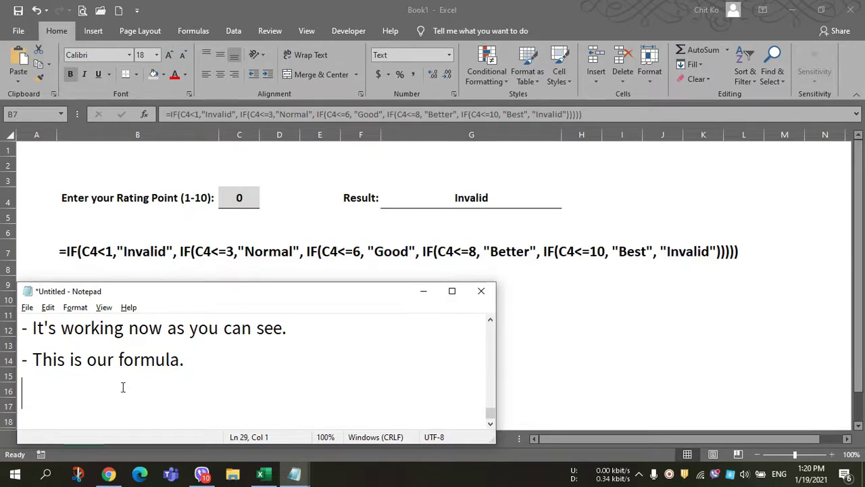
type("-----------")
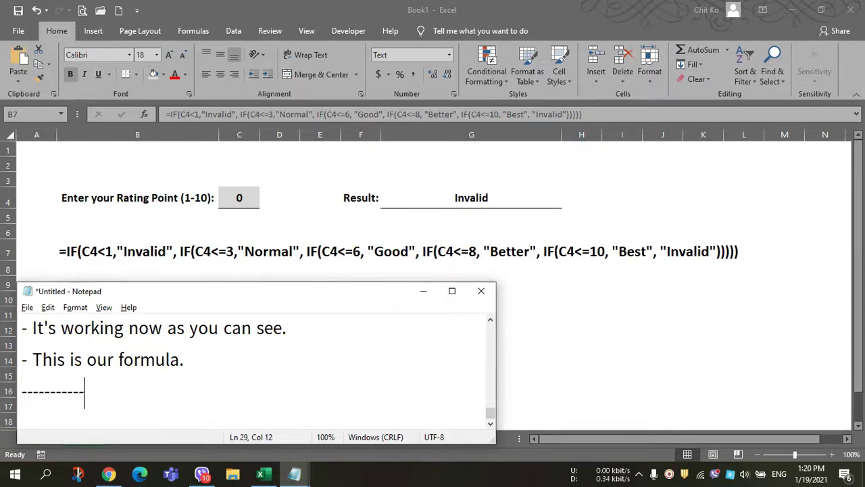
type("--------")
key("Return")
Add the line 'OK. Part one is complete.'.
type("OK")
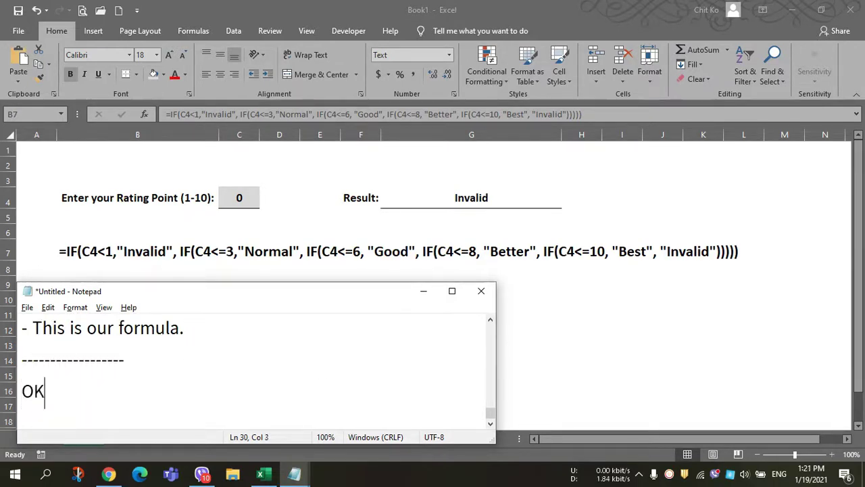
type(". Part ")
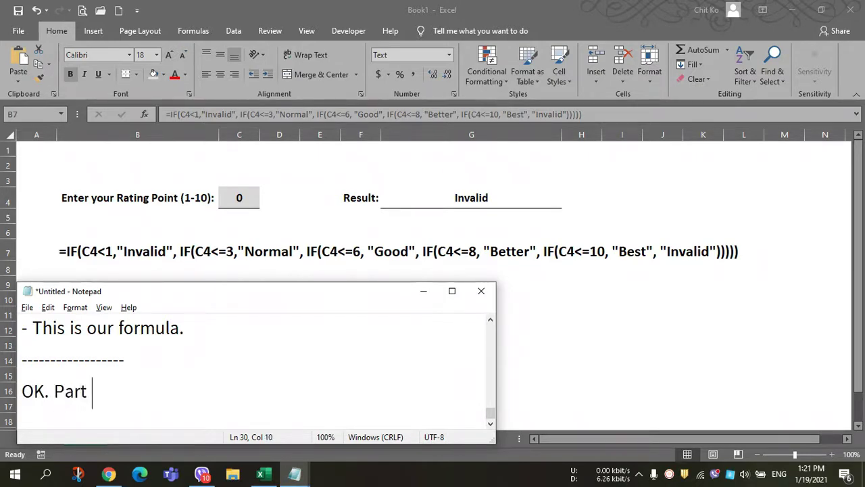
type("1 is")
key("BackSpace")
key("BackSpace")
key("BackSpace")
type("one is com")
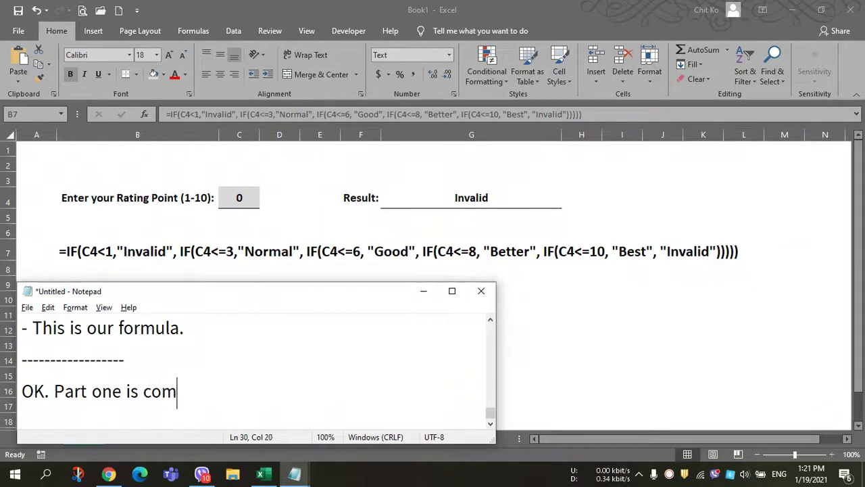
type("plete")
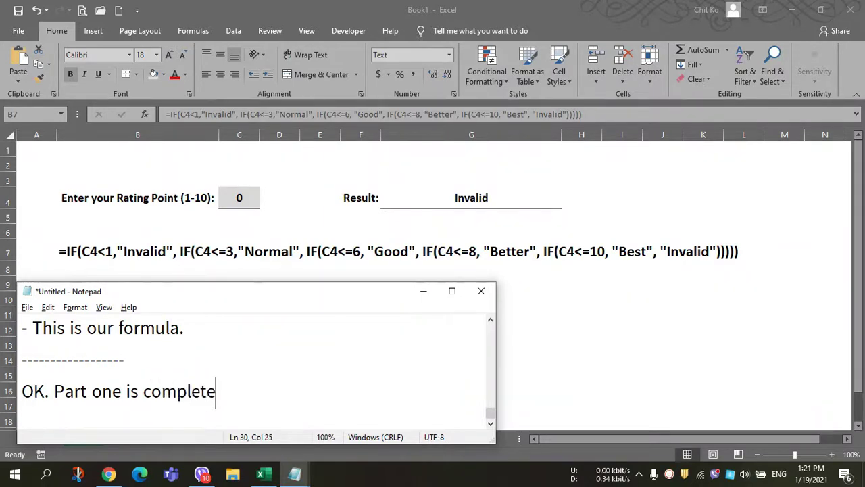
type(".")
key("Return")
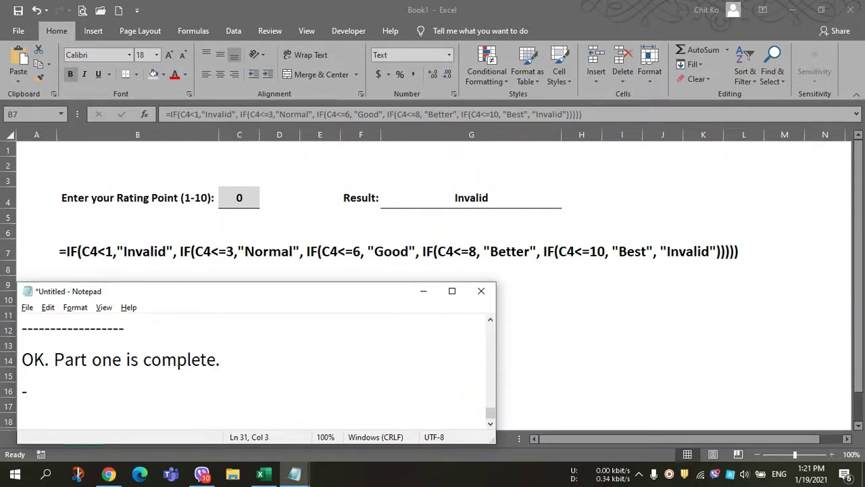
Add the line '- We need to continue next part, FORMATTING.'.
type("N")
key("BackSpace")
type("We nee")
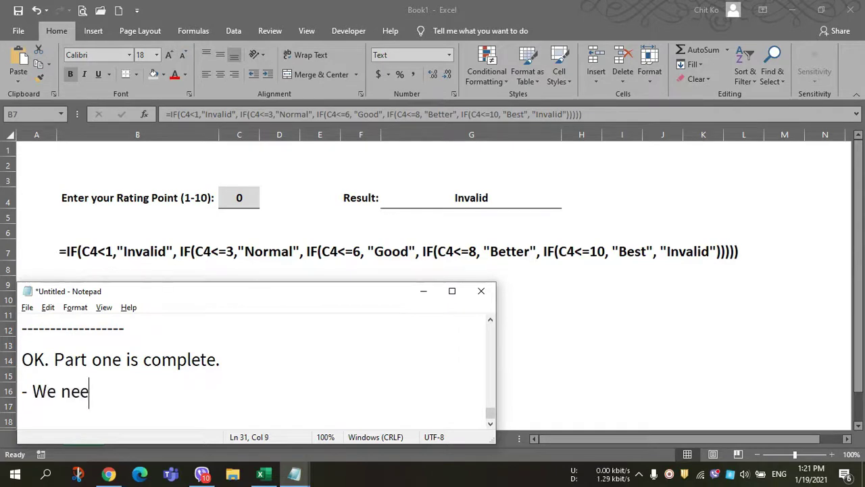
type("d to con")
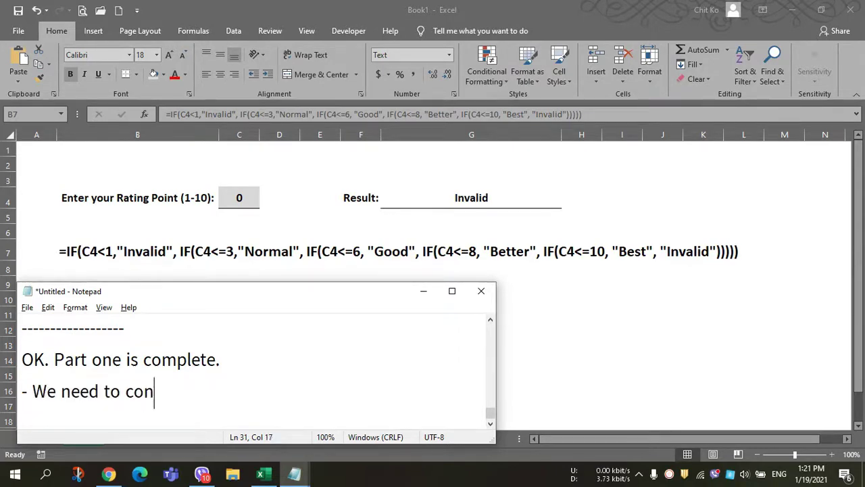
type("tinue next pa")
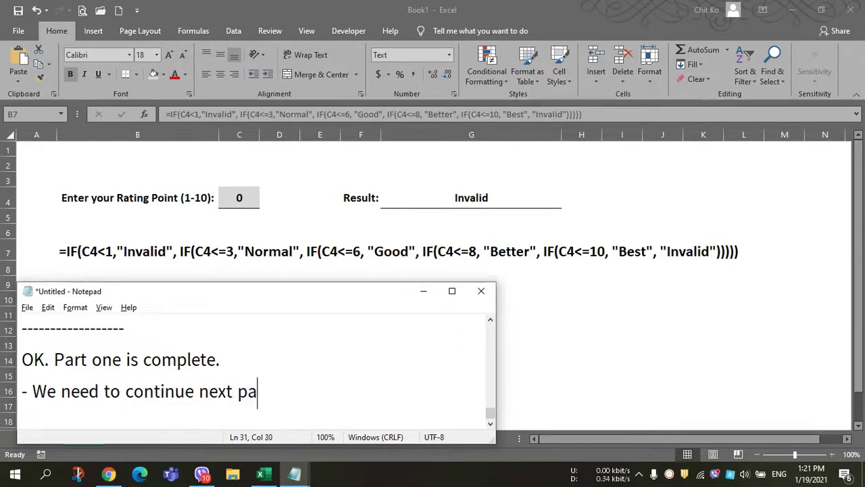
type("rtin")
key("BackSpace")
key("BackSpace")
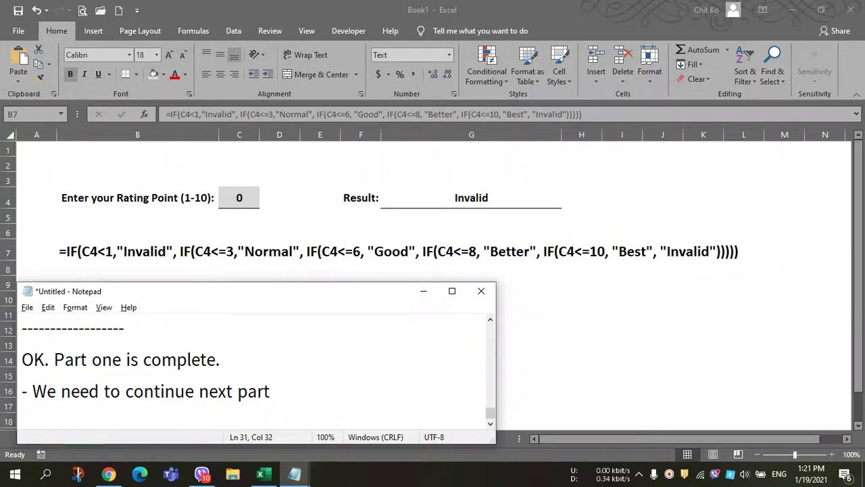
type(", colo")
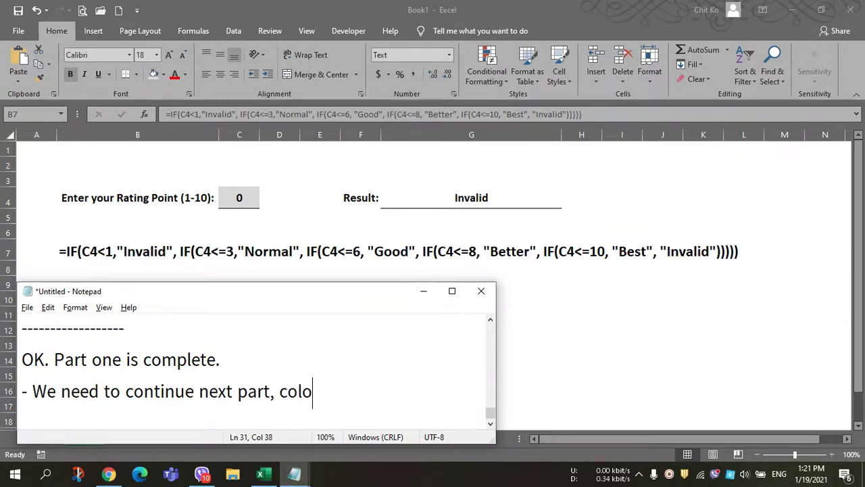
key("BackSpace")
key("BackSpace")
key("BackSpace")
key("BackSpace")
type("fom")
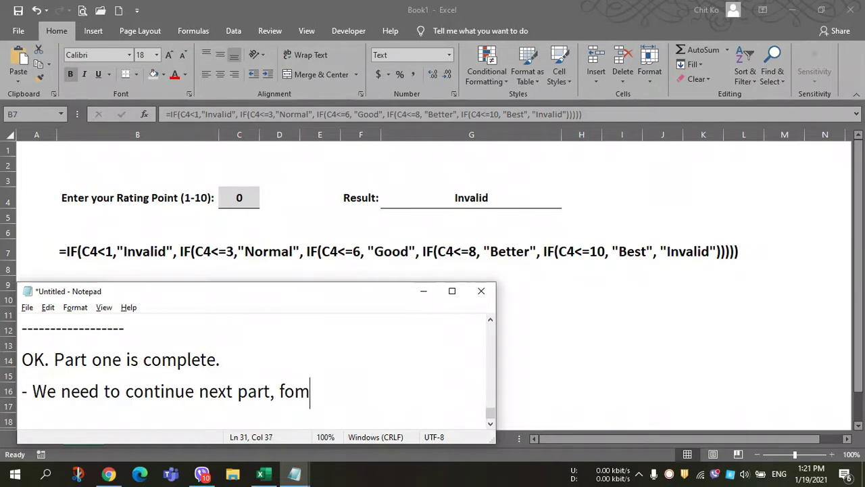
key("BackSpace")
type("rmatting")
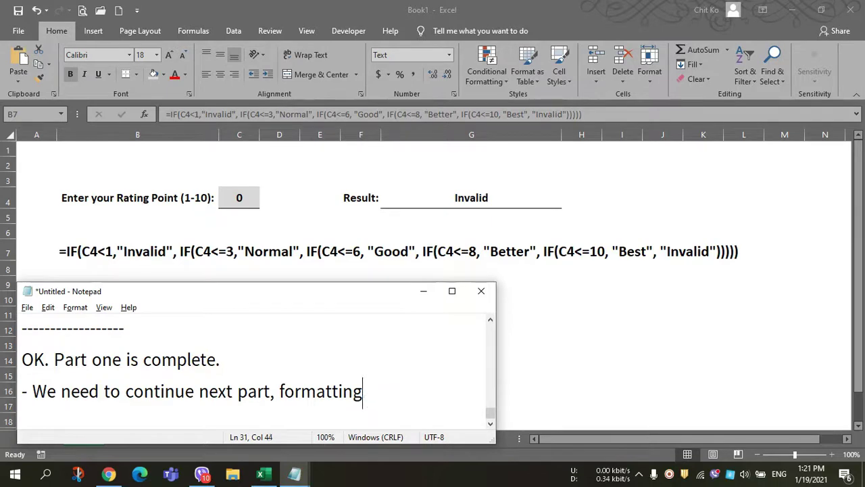
key("BackSpace")
key("BackSpace")
key("BackSpace")
key("BackSpace")
key("BackSpace")
key("BackSpace")
key("BackSpace")
key("BackSpace")
key("BackSpace")
key("BackSpace")
type("F")
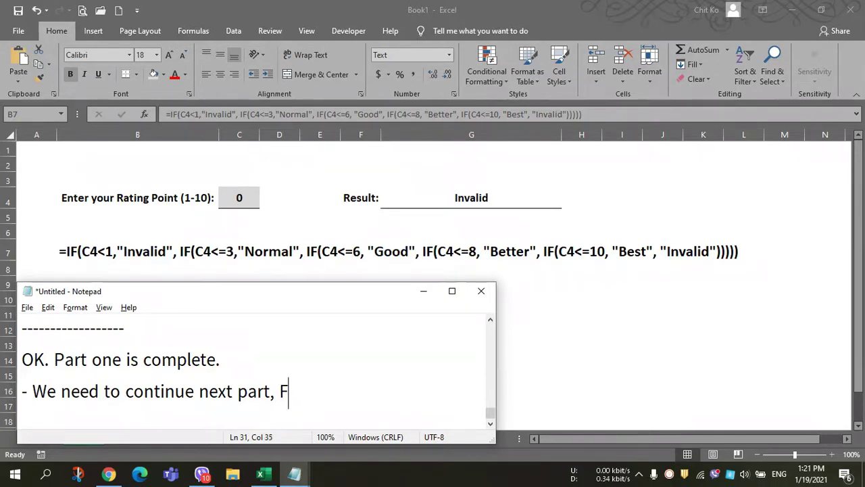
type("ORMATTING.")
key("Return")
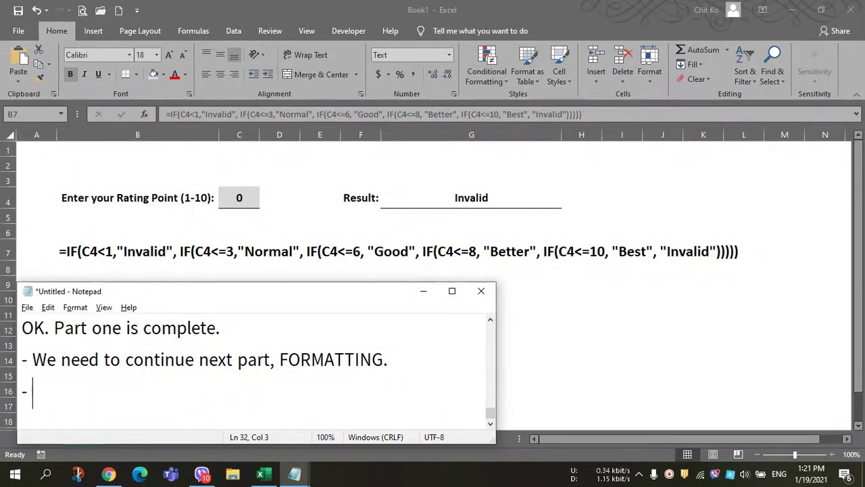
Type the note "our desired cell is 'G4'. That's why, first select G4." and start a new line.
type("our desi")
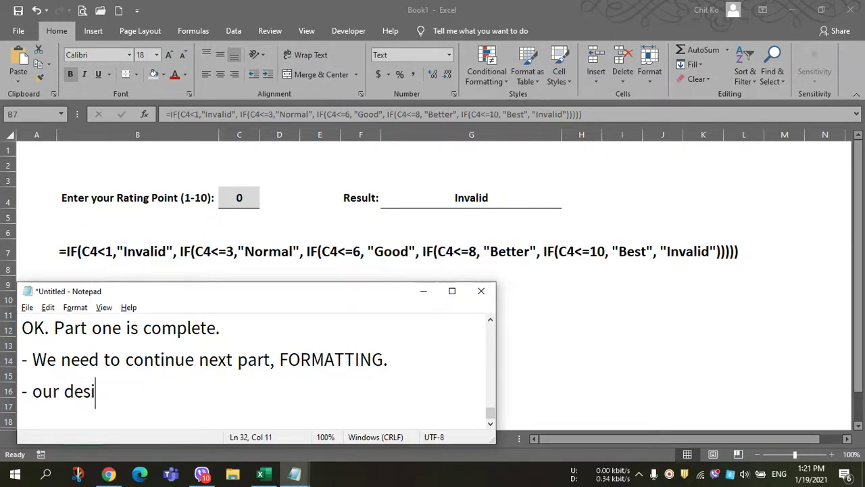
type("red c")
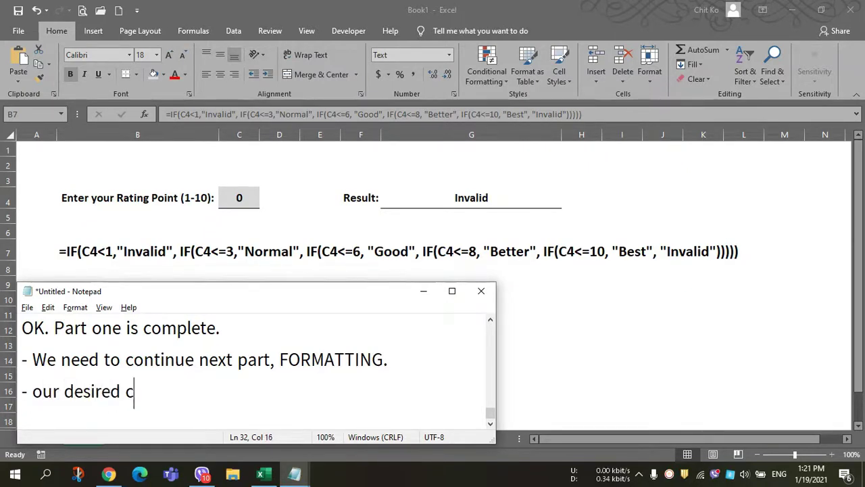
type("ell is")
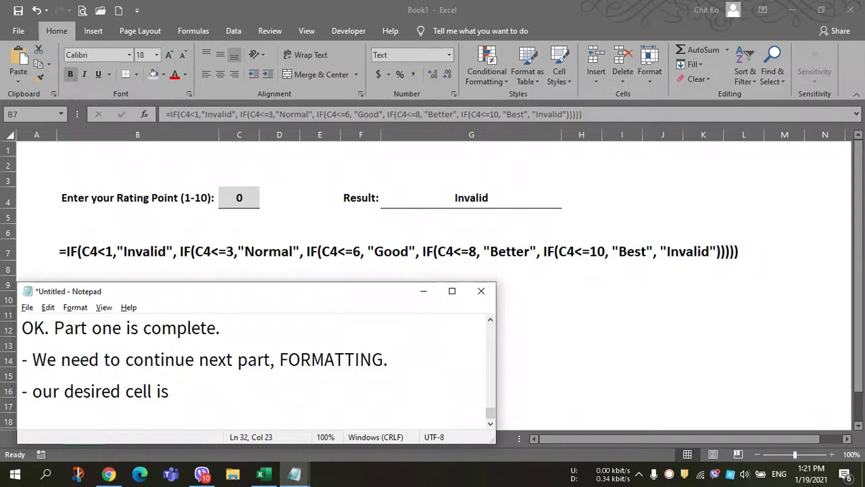
type("'G$")
key("BackSpace")
type("4")
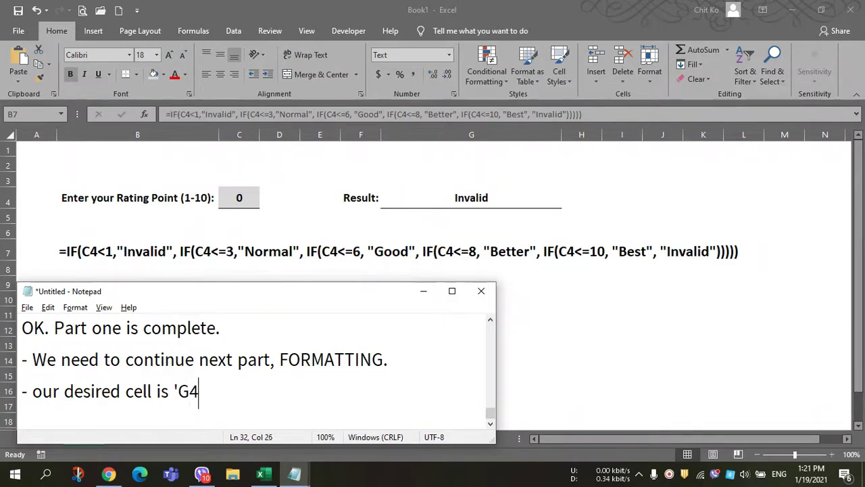
type("'. Tha")
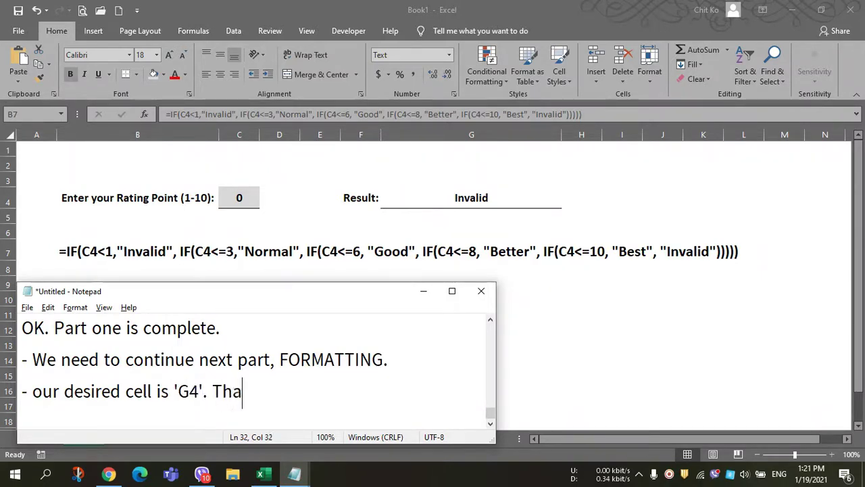
type("t")
key("BackSpace")
key("BackSpace")
type("at's ")
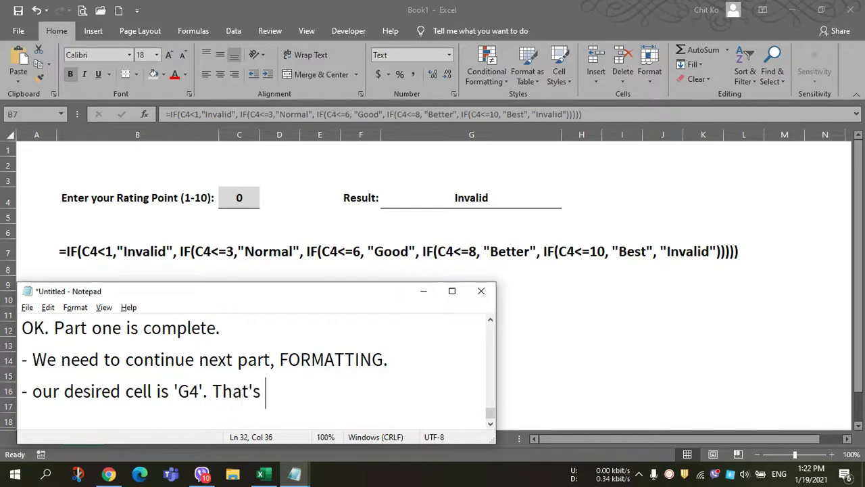
type("wrh")
key("BackSpace")
key("BackSpace")
key("BackSpace")
type("w")
type("hy, firs")
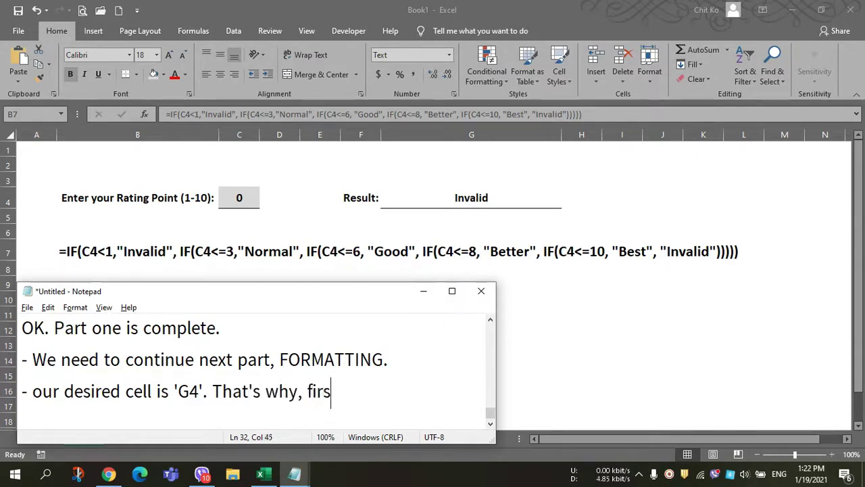
type("t select G")
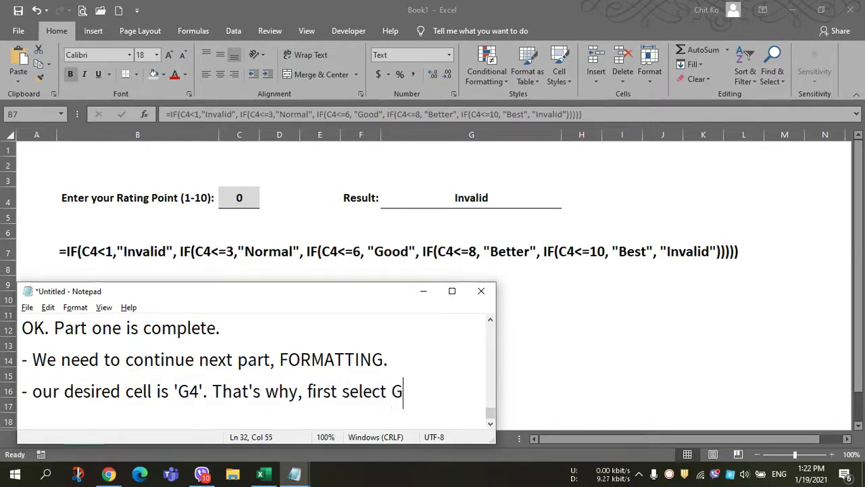
key("BackSpace")
type("G4")
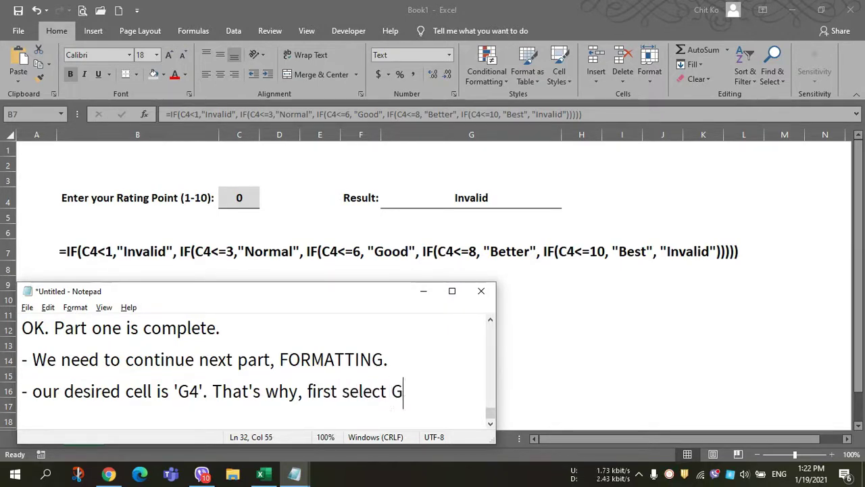
type(".")
key("Return")
Select the result cell G4 in Excel, then return to the notes.
left_click(168, 204)
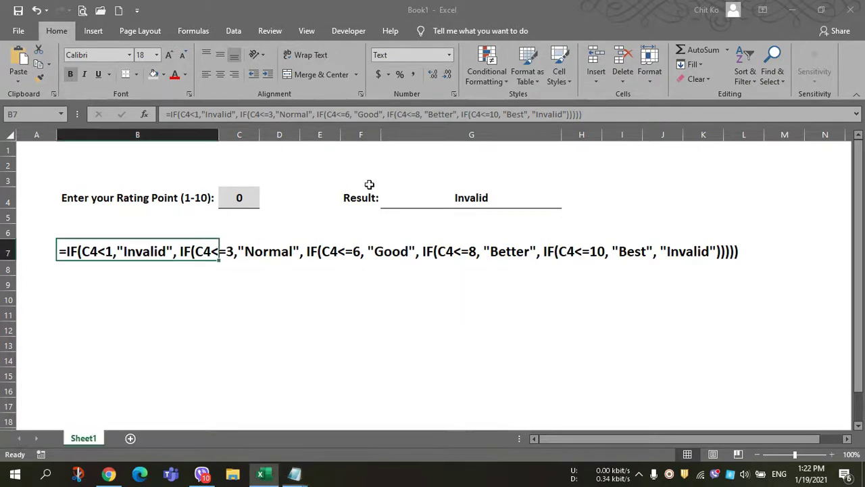
left_click(470, 196)
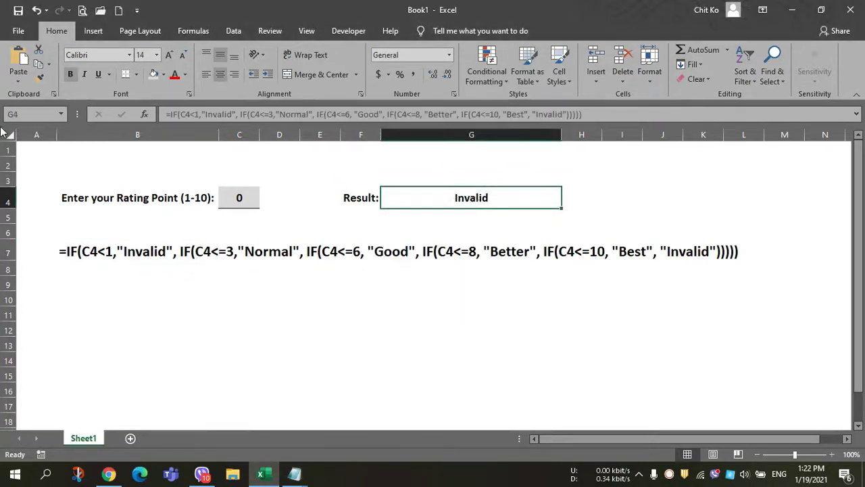
key("alt+Tab")
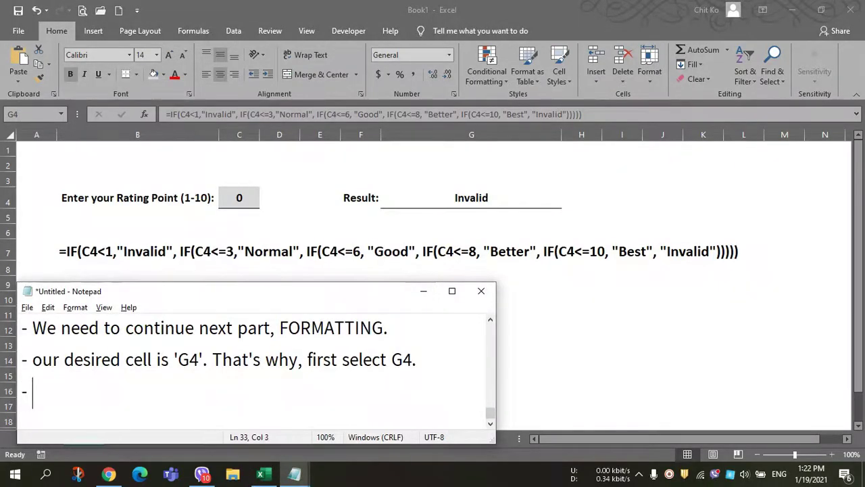
Add the line 'Go Home Tab Pane > Styles Group > Conditional Formatting' and widen the Notepad window.
type("Go ")
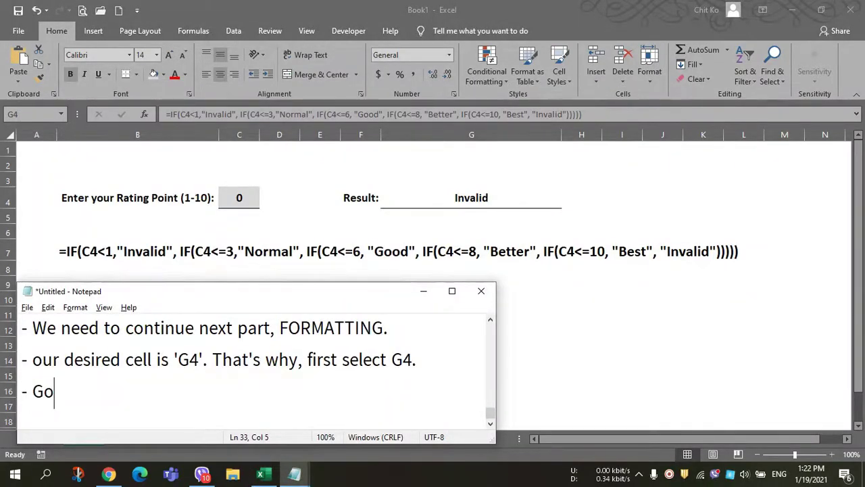
type("H")
key("BackSpace")
type("Home T")
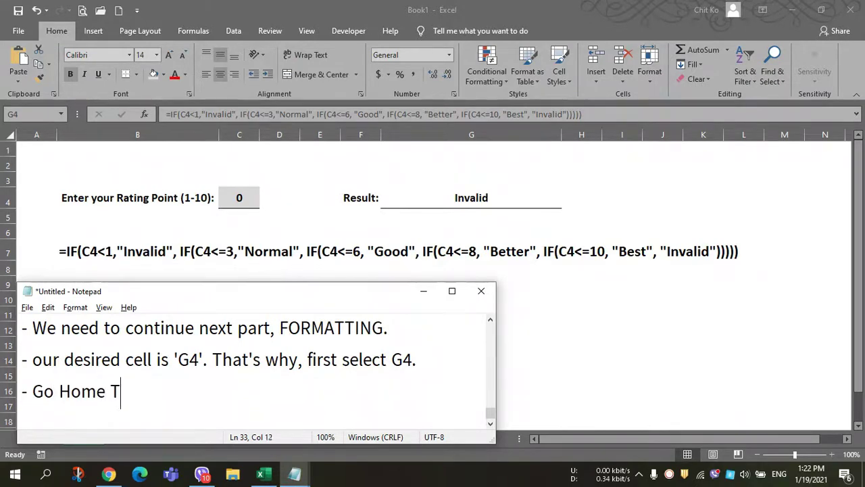
type("ab Pane ")
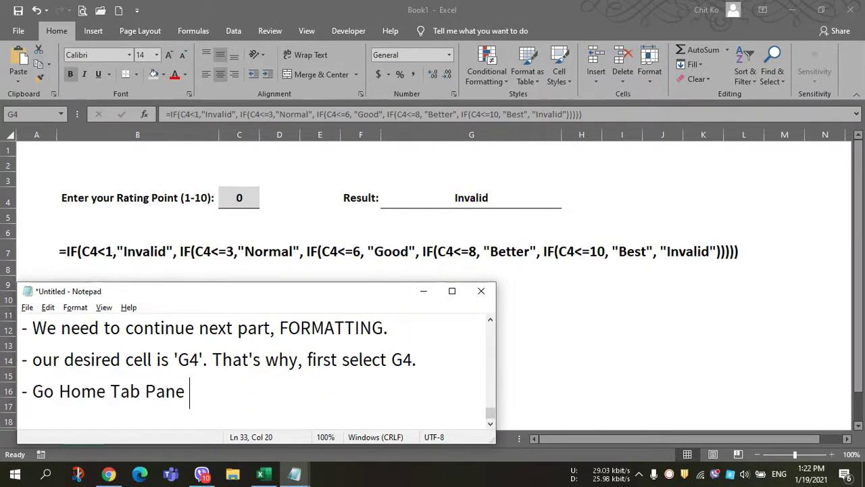
type("> Sytl")
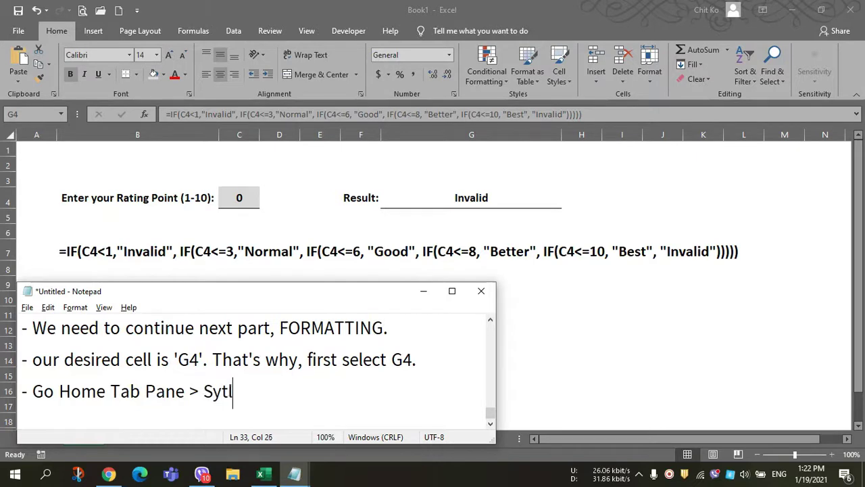
key("BackSpace")
key("BackSpace")
key("BackSpace")
type("tyle")
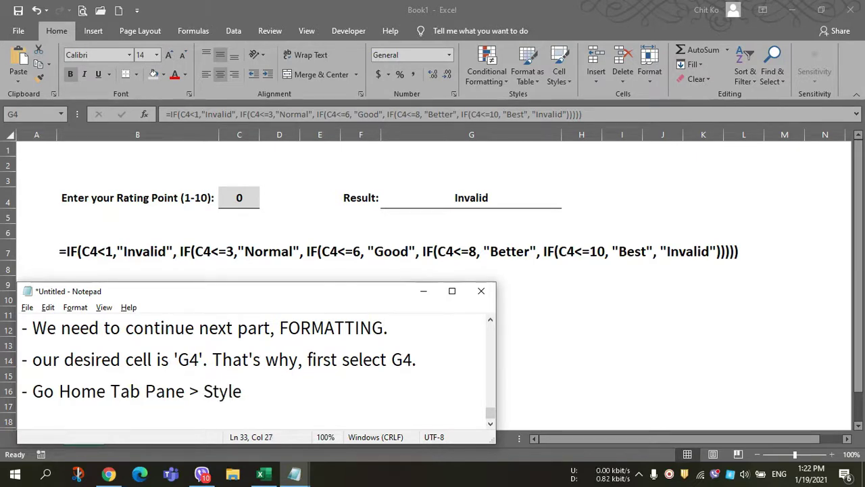
type("s Group ")
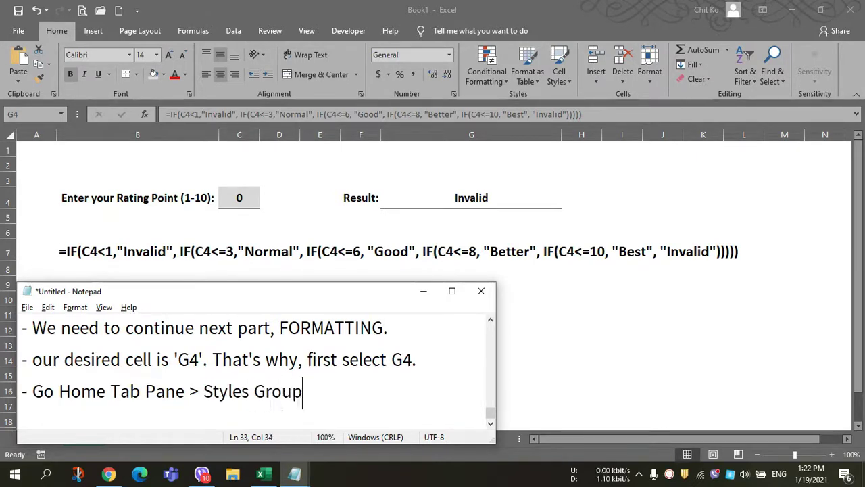
type("> Condi")
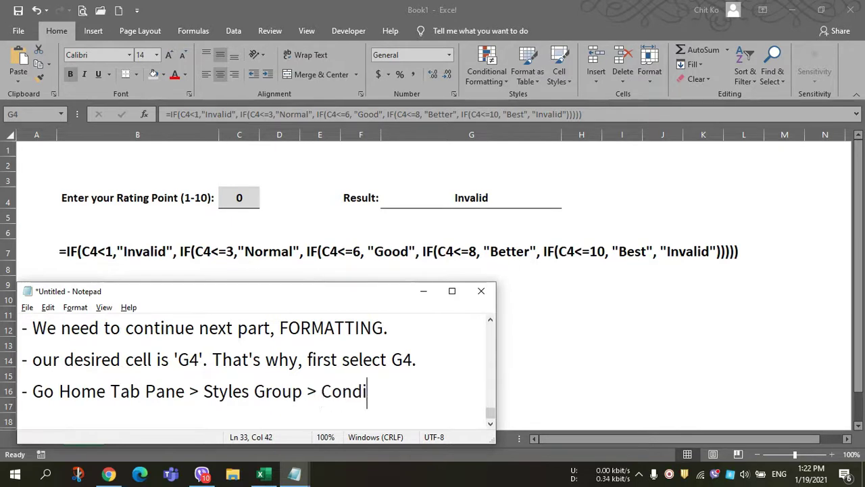
type("tional Forma")
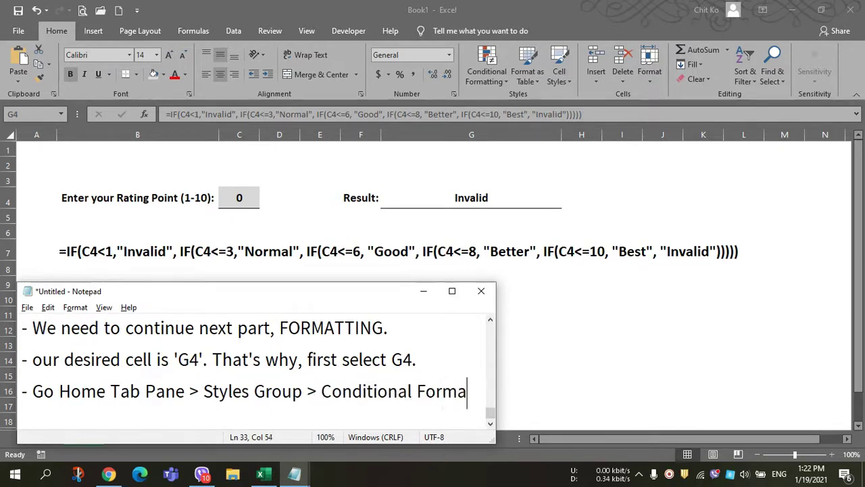
type("tting")
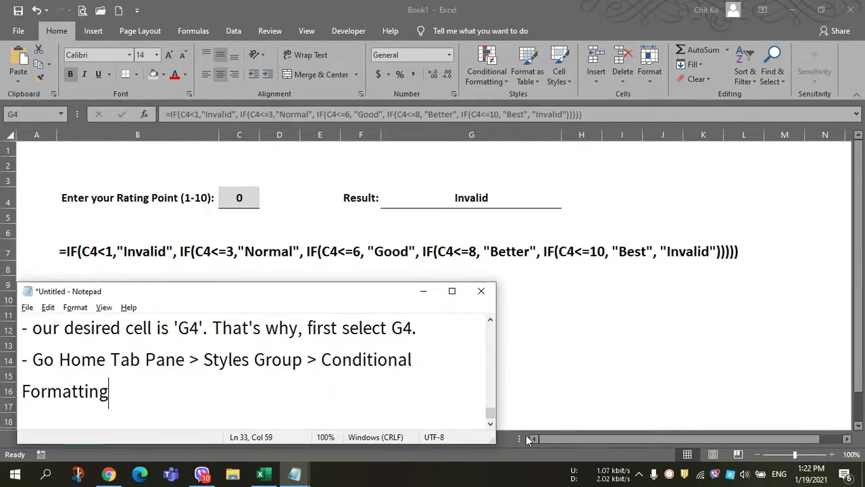
left_click_drag(496, 443, 821, 411)
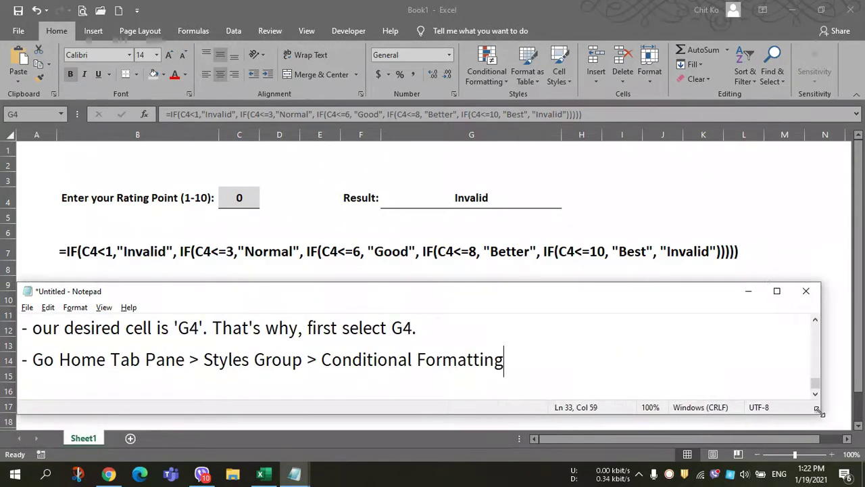
End the note with a period and preview G4's Conditional Formatting menu.
type(".")
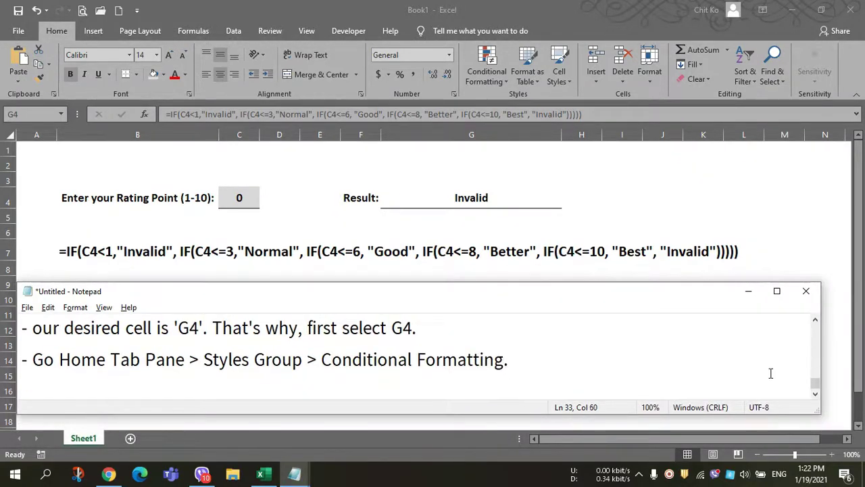
left_click(504, 77)
left_click(504, 76)
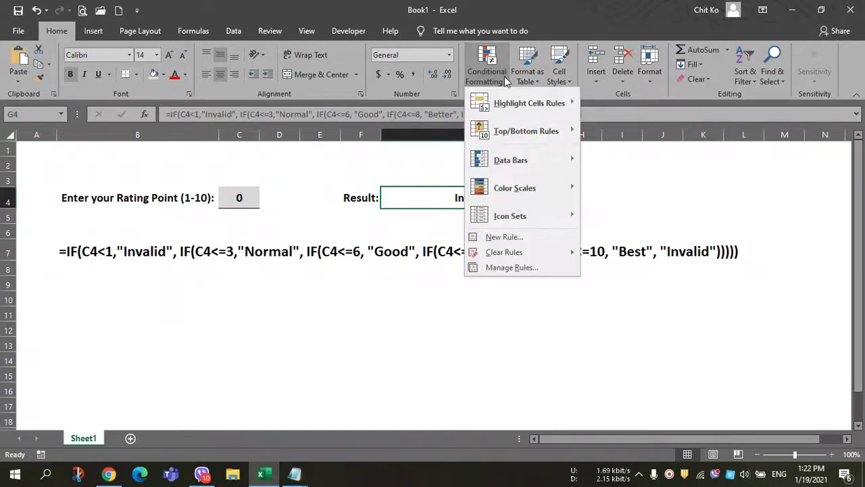
key("Escape")
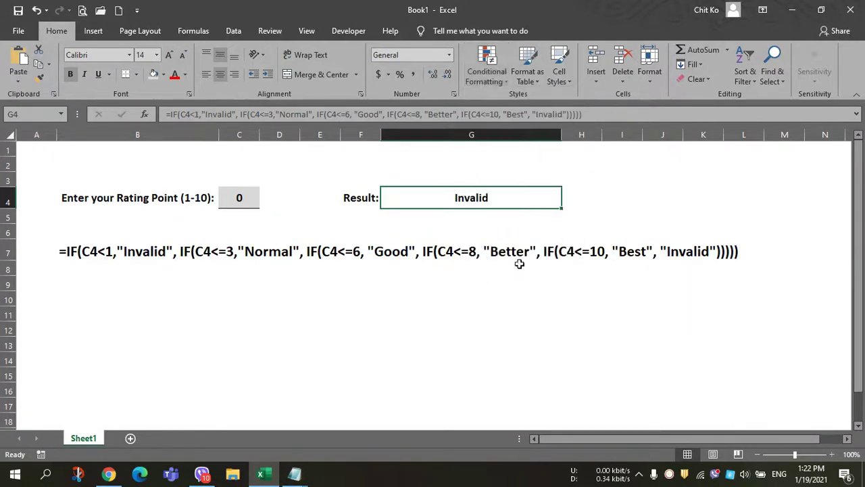
Extend the note to end with 'Conditional Formatting > Manage Rules'.
key("alt+Tab")
key("BackSpace")
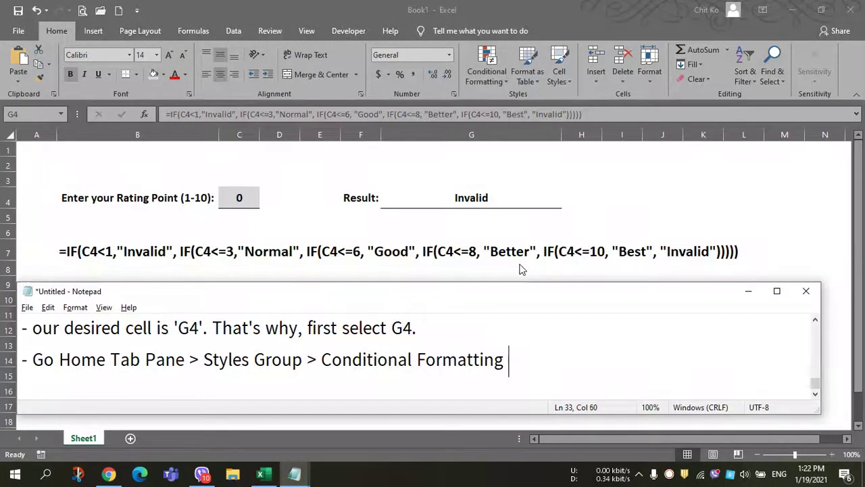
type("> Manage")
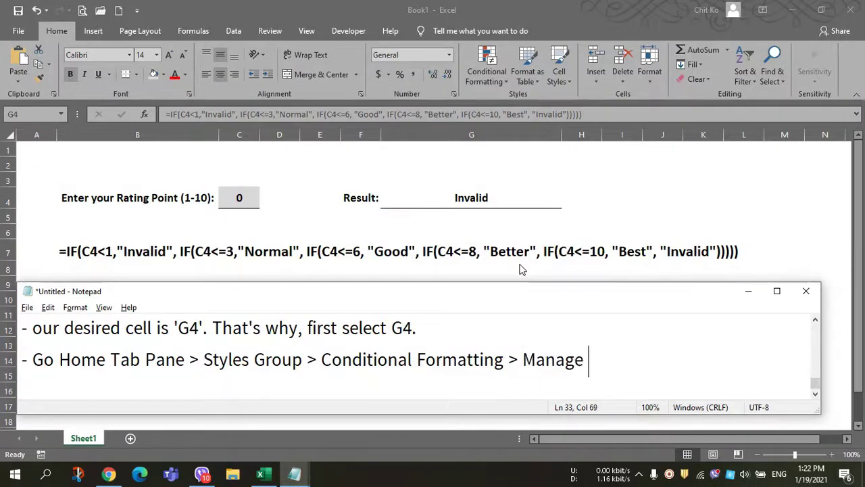
type(" Rules.")
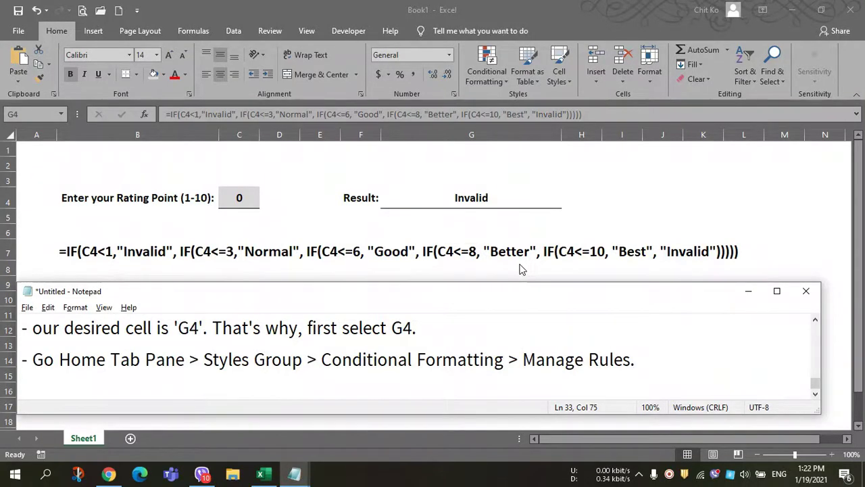
Open Conditional Formatting > Manage Rules for G4 and move the Rules Manager aside.
left_click(493, 67)
left_click(492, 77)
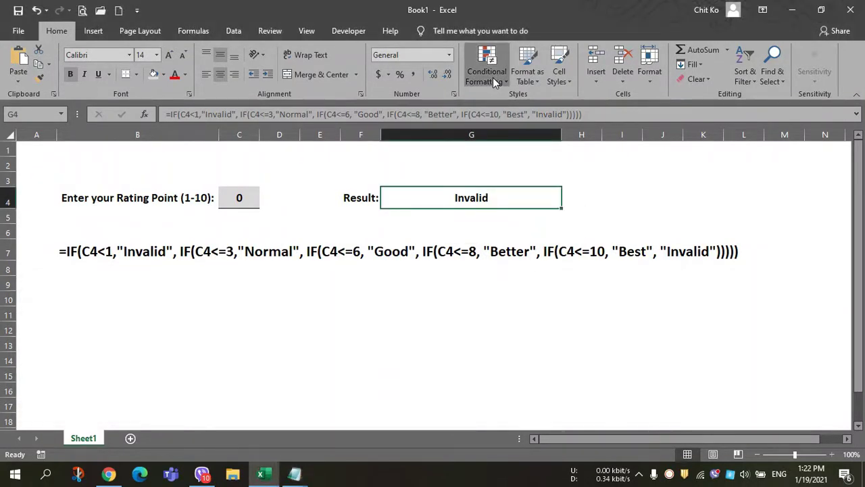
left_click(505, 271)
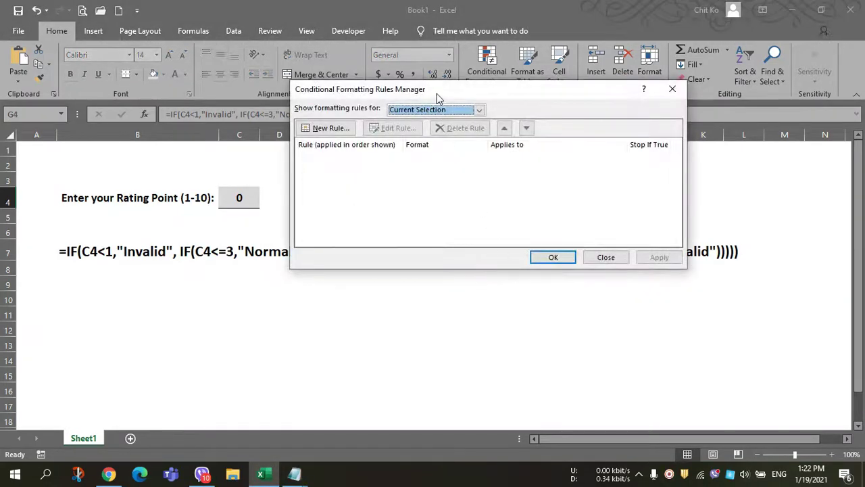
mouse_move(436, 93)
left_mouse_down()
mouse_move(453, 112)
mouse_move(501, 133)
left_mouse_up()
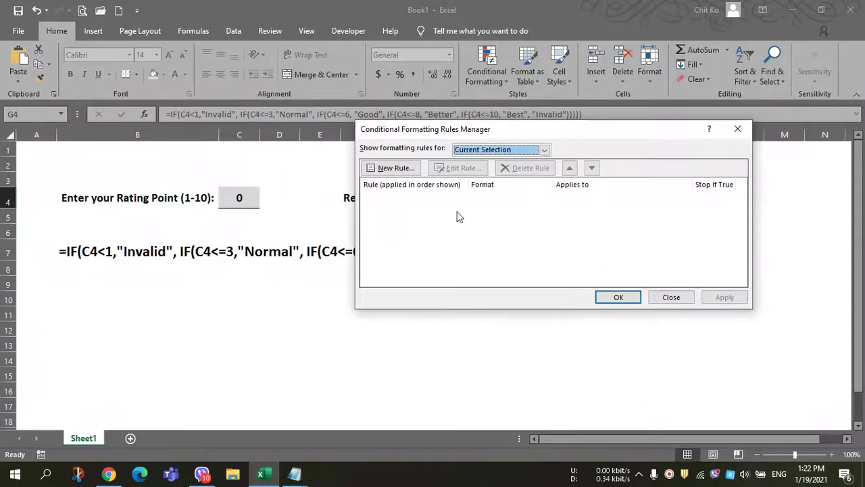
mouse_move(294, 474)
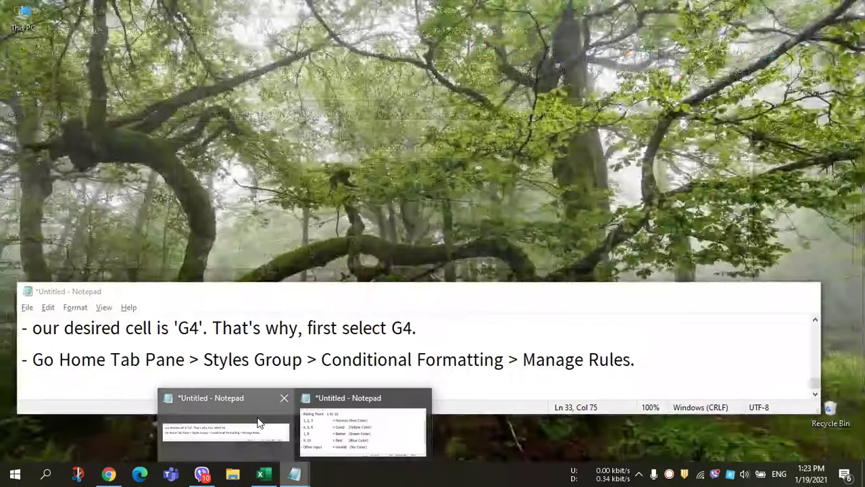
Add the note line "- Let's look back desired color for each result.".
left_click(223, 421)
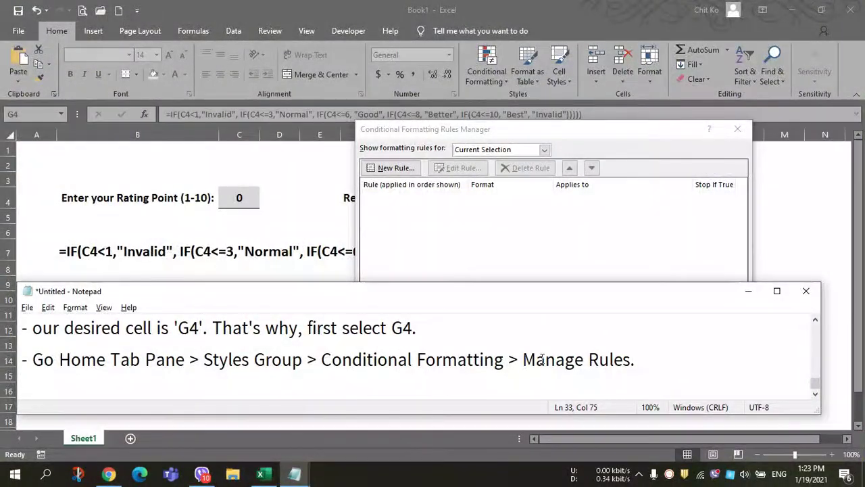
key("Return")
type("- ")
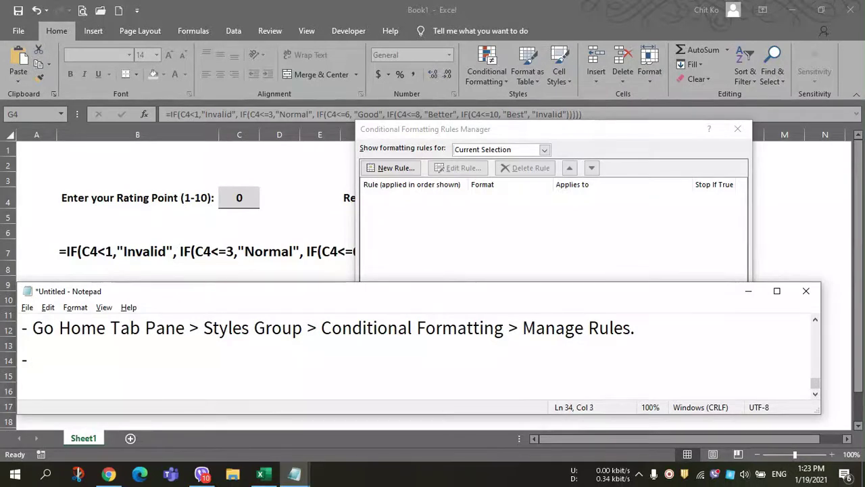
type("Let")
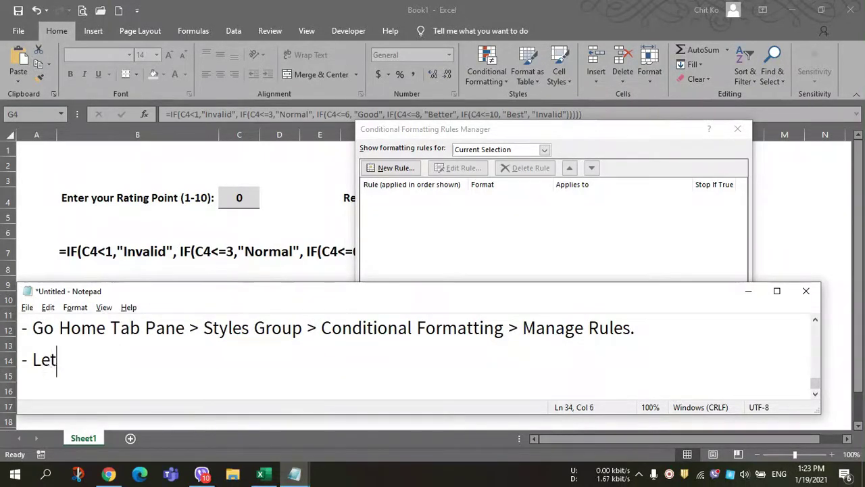
type("'s look ba")
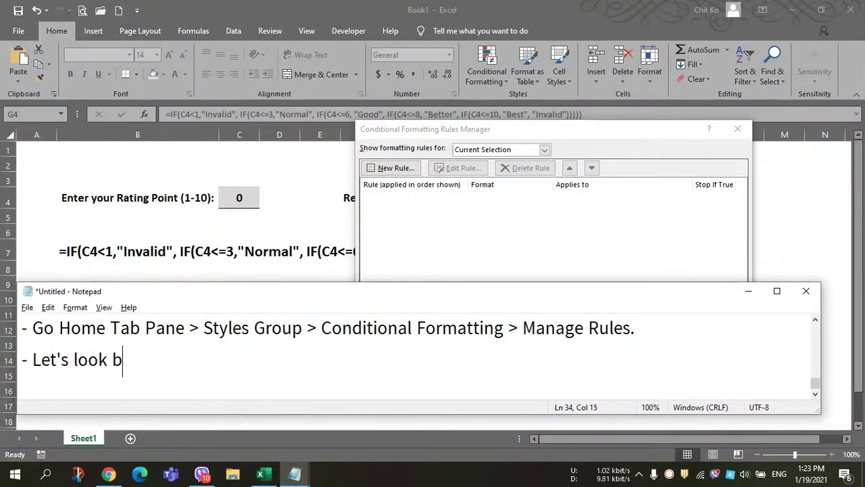
type("ck des")
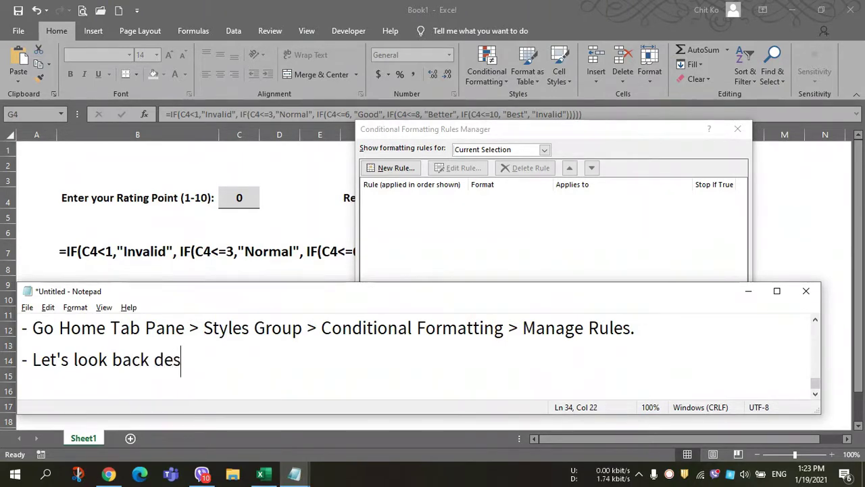
type("ired")
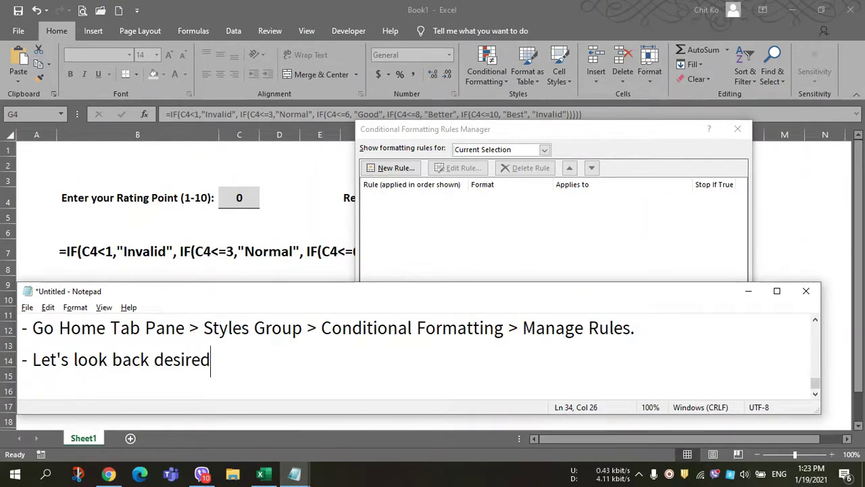
type(" color ")
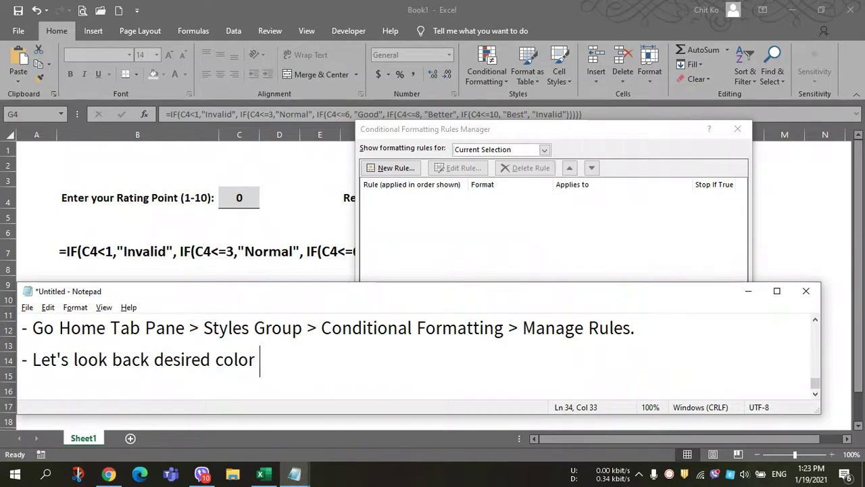
type("for ")
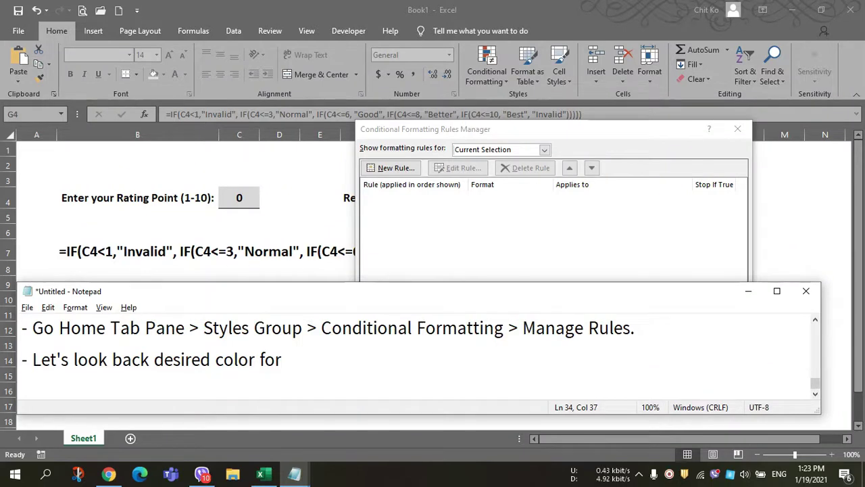
type("each re")
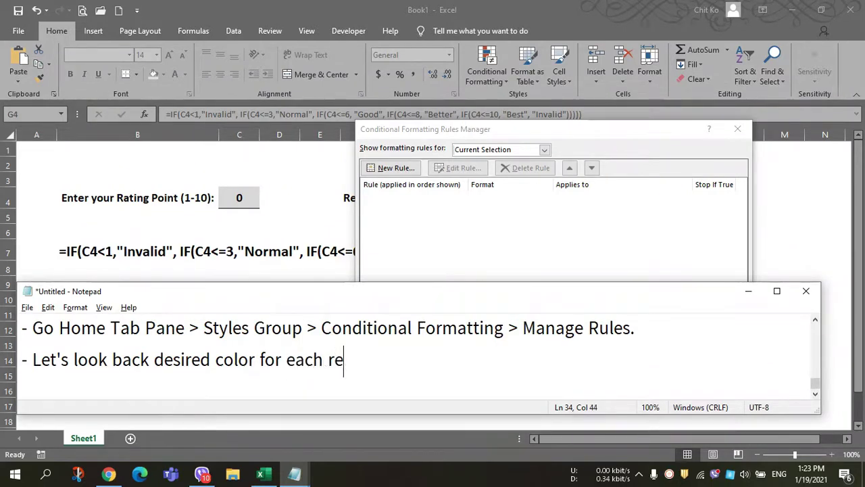
type("sult.")
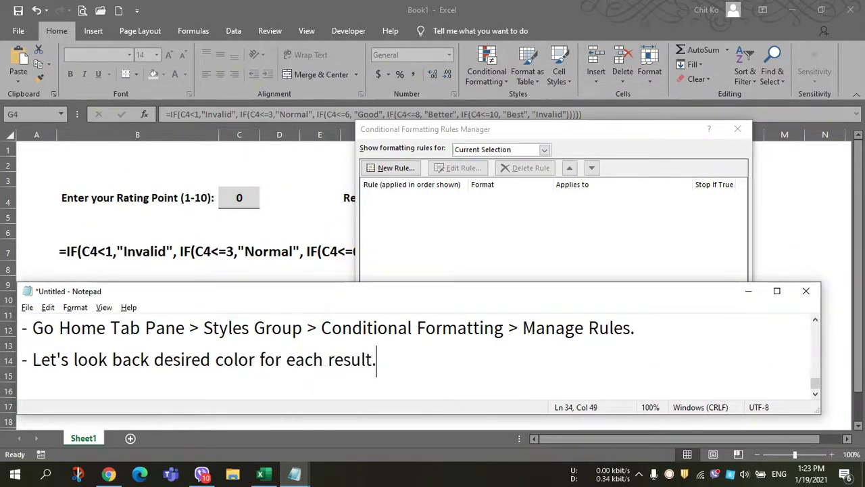
key("Return")
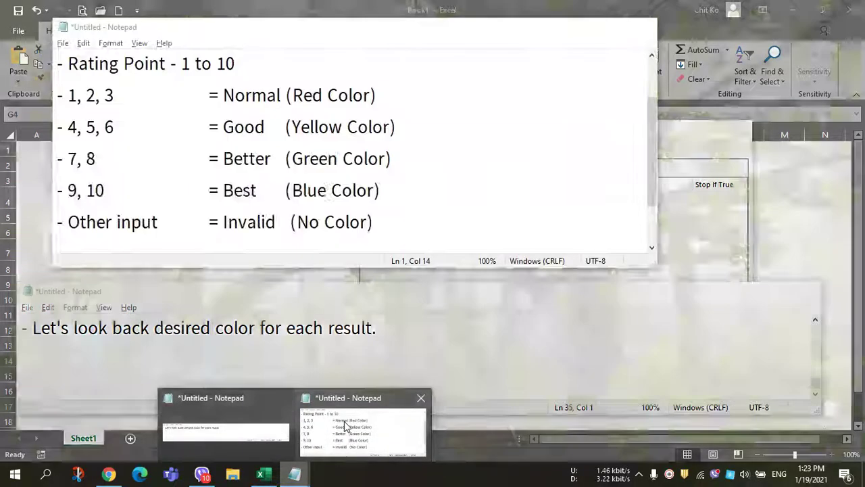
Show and reposition the rating colour legend, highlighting Normal, Good, Better and Best.
mouse_move(294, 475)
left_click(325, 419)
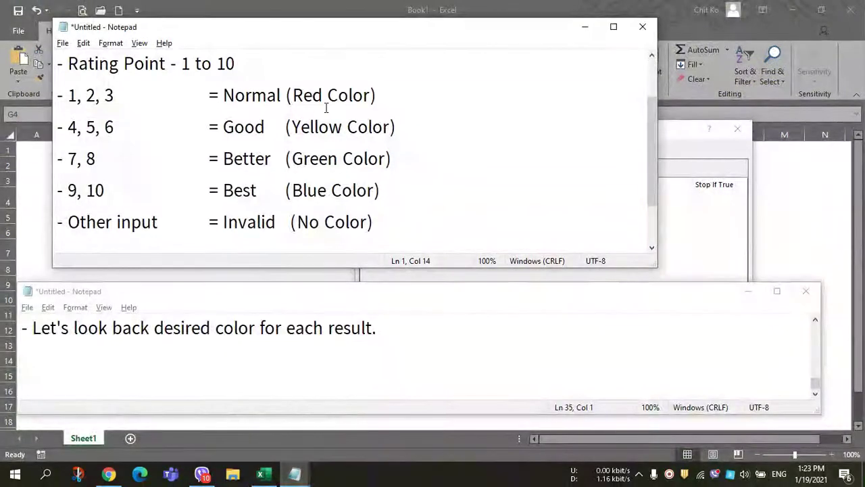
left_click(323, 95)
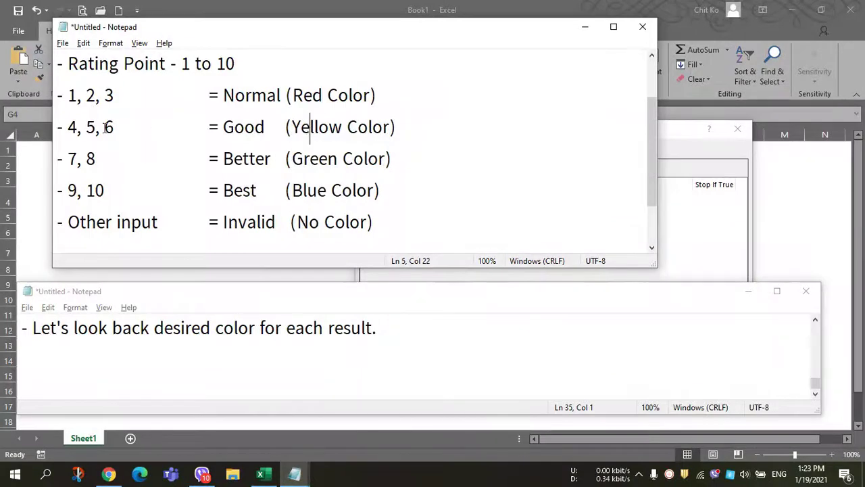
left_click(87, 189)
double_click(320, 222)
left_click(321, 222)
mouse_move(323, 19)
left_mouse_down()
mouse_move(325, 46)
mouse_move(286, 23)
mouse_move(276, 35)
mouse_move(287, 29)
left_mouse_up()
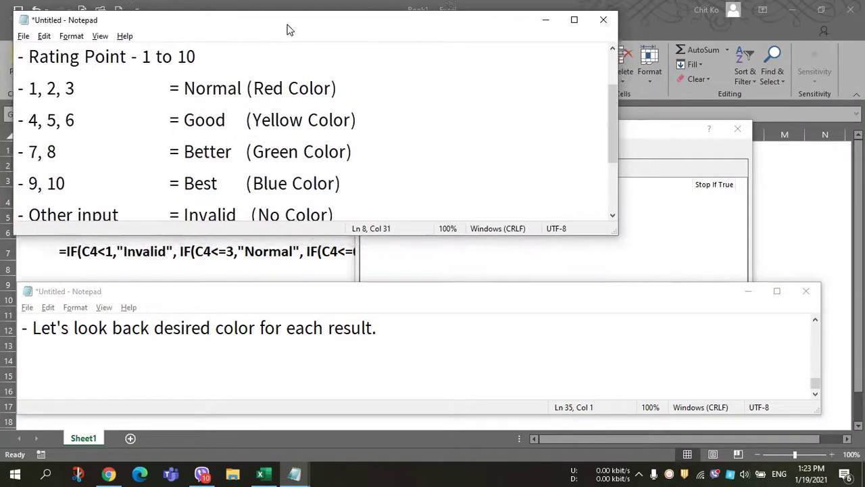
double_click(212, 90)
double_click(210, 120)
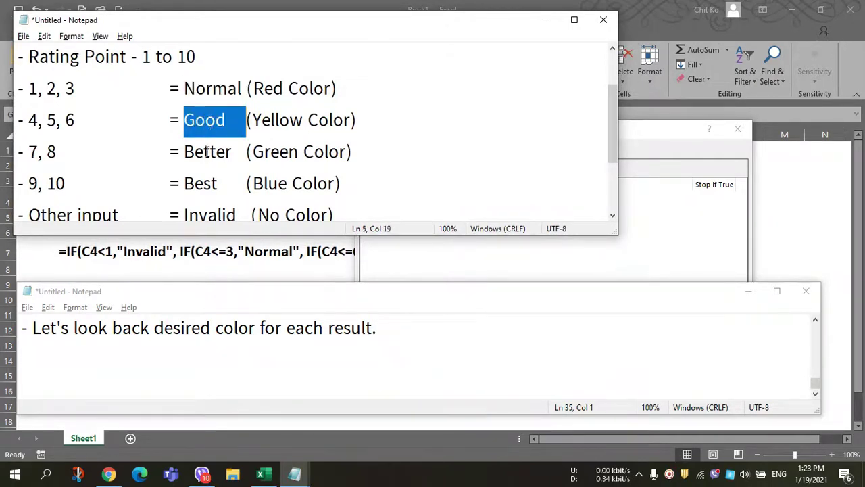
double_click(207, 152)
double_click(202, 184)
Add the note line "For formatting as we want, we are going to use result name here.".
left_click(379, 317)
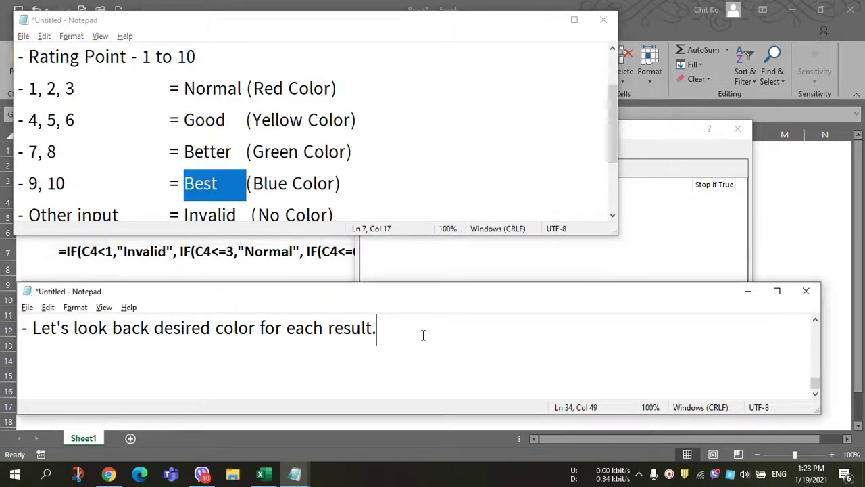
key("Return")
type("-")
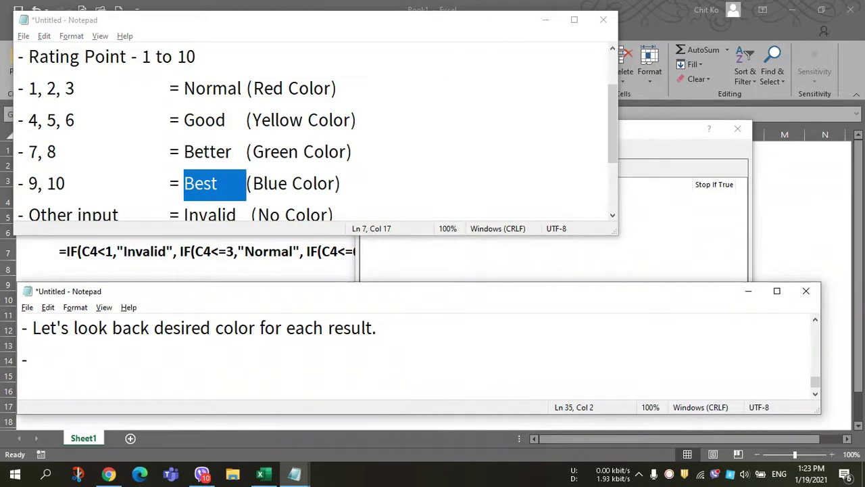
type(" For ")
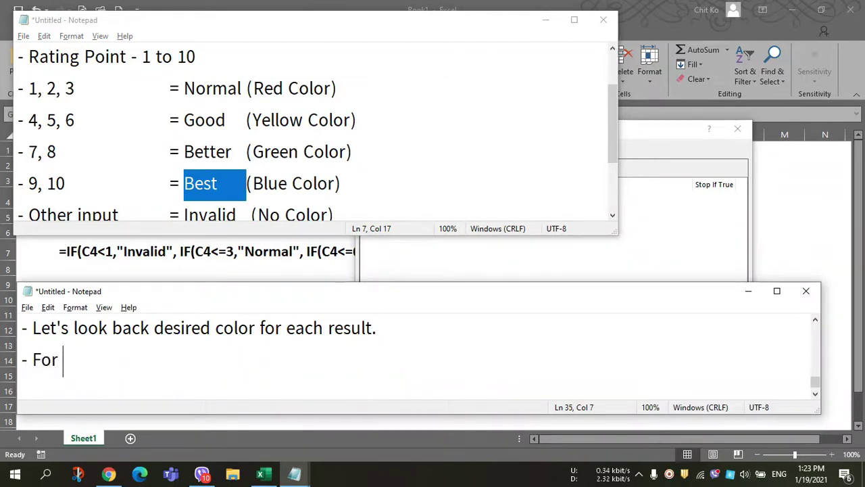
type("formatt")
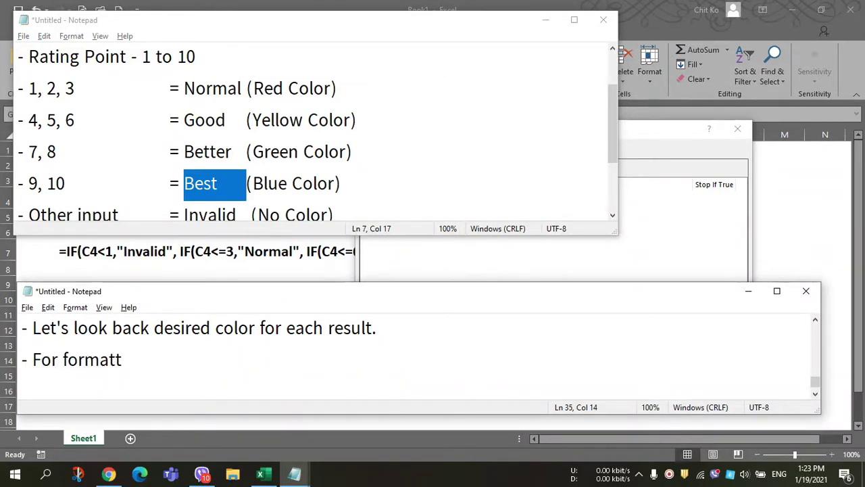
type("ing as")
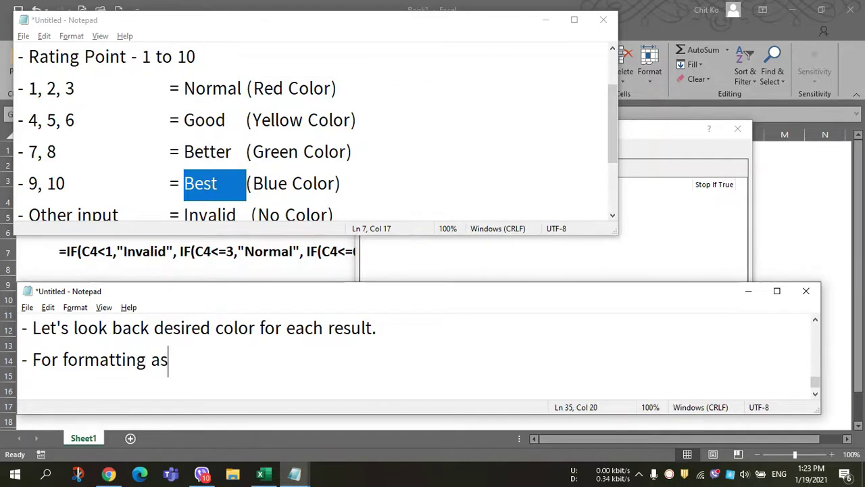
type(" we nee")
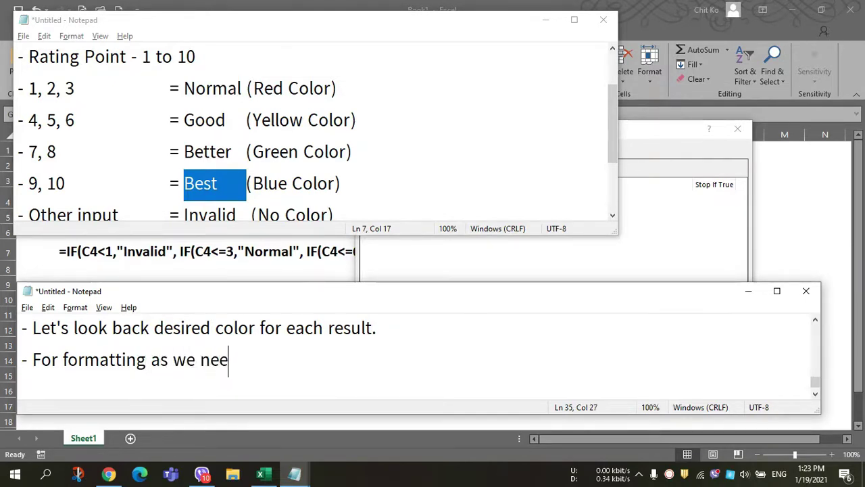
type("d,")
key("BackSpace")
key("BackSpace")
key("BackSpace")
key("BackSpace")
key("BackSpace")
key("BackSpace")
type("want, ")
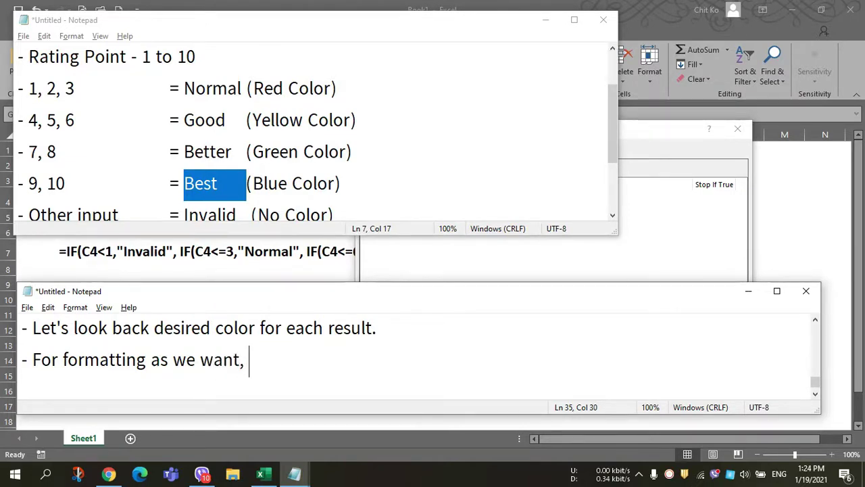
type("we ")
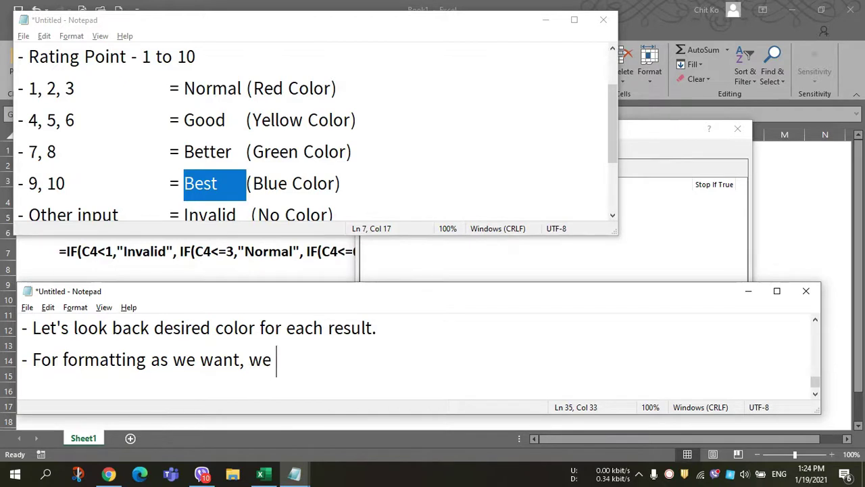
type("are goi")
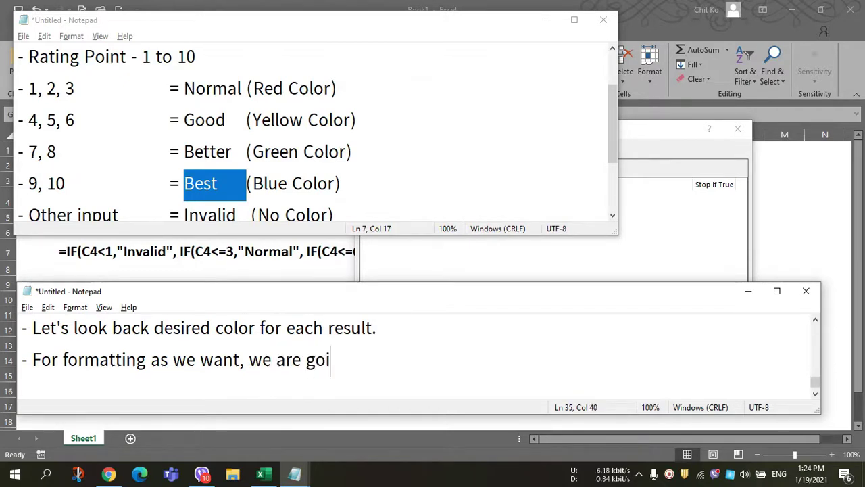
type("ng to use ")
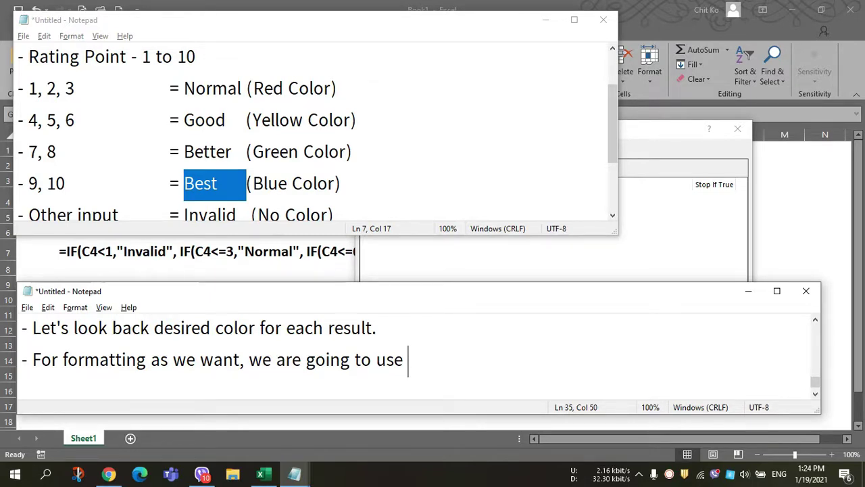
type("result ")
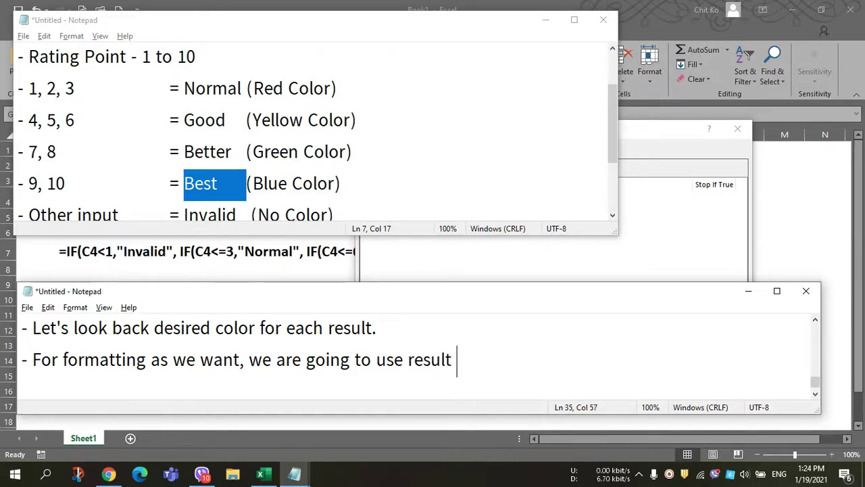
type("name hre")
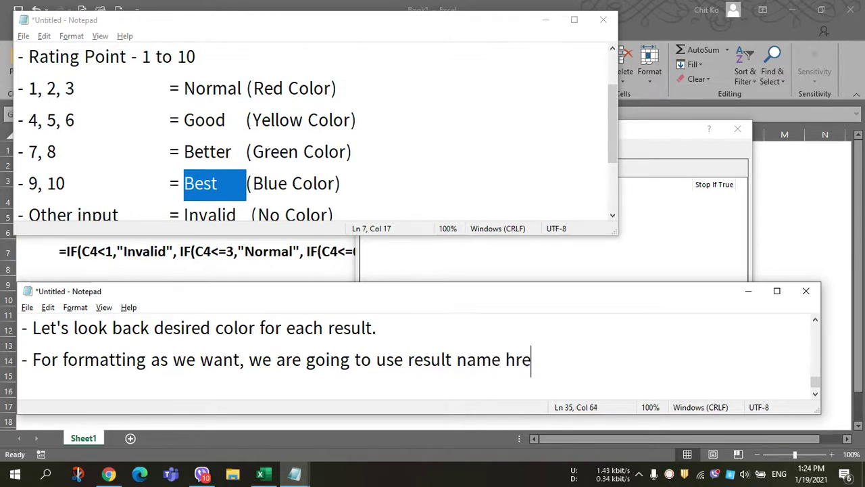
type("re")
key("BackSpace")
key("BackSpace")
key("BackSpace")
key("BackSpace")
key("BackSpace")
type("ere.")
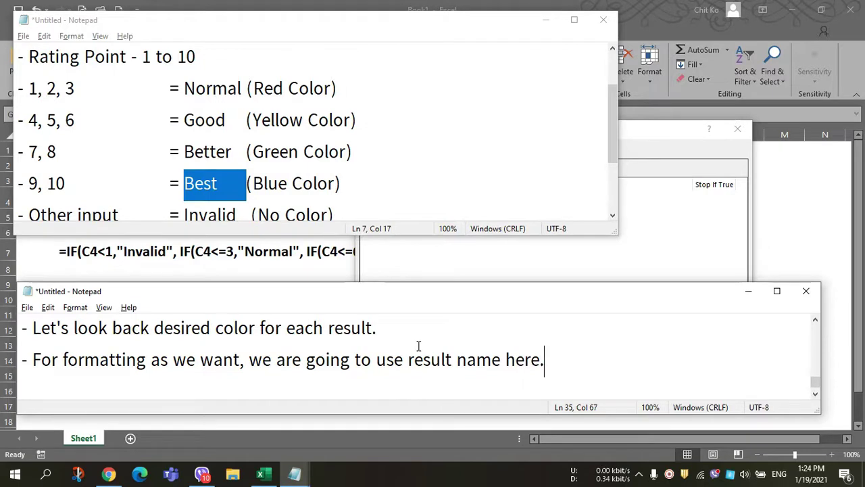
left_click(639, 6)
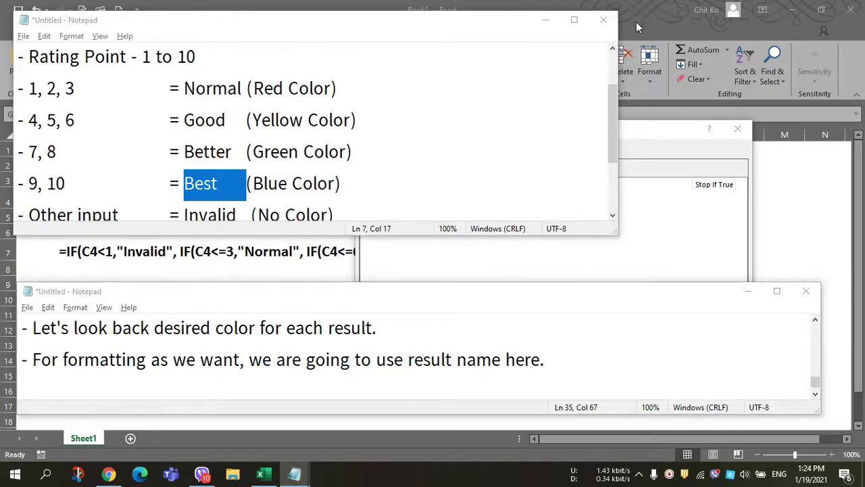
Bring up the Rules Manager for the current selection and move it clear of the notes.
left_click(688, 252)
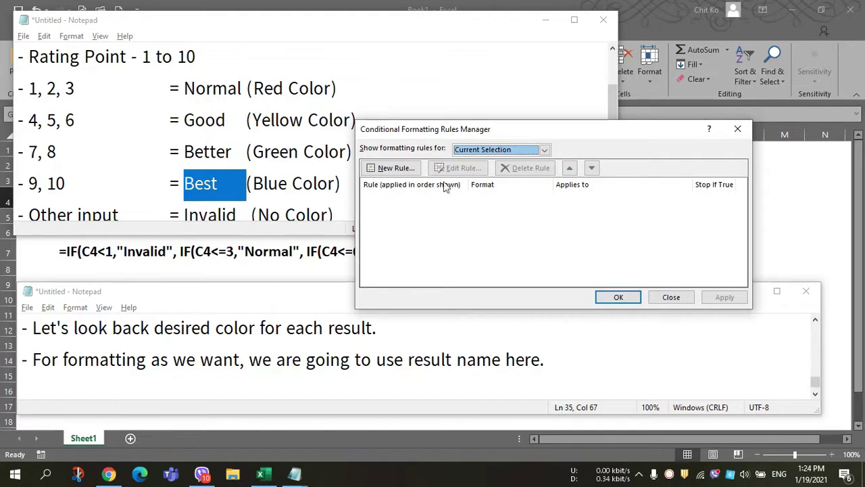
left_click(473, 149)
left_click(474, 149)
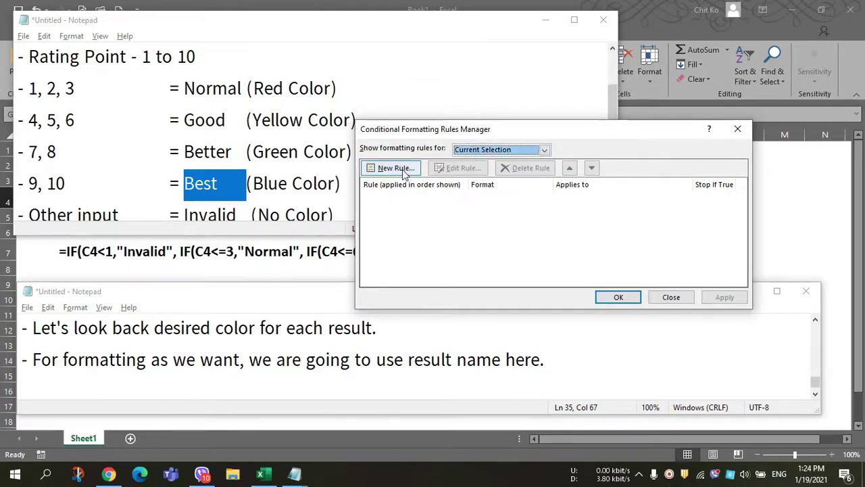
left_click_drag(438, 135, 510, 163)
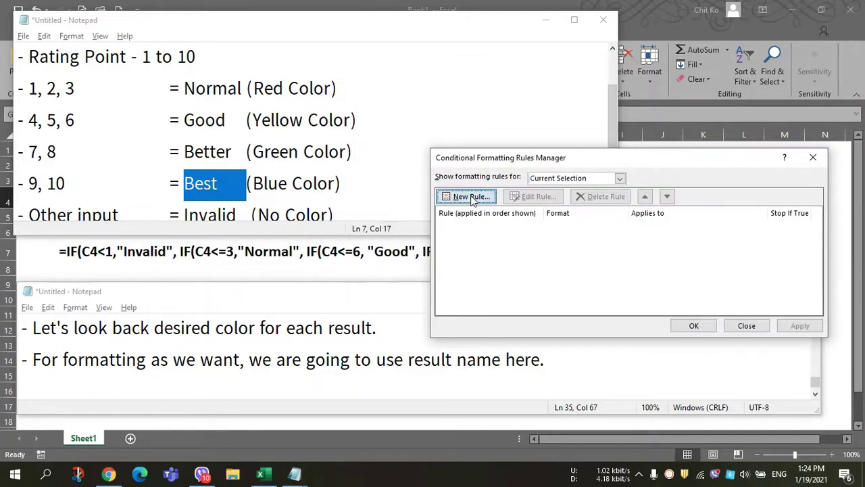
Create a new rule formatting cells whose Specific Text contains 'Normal'.
left_click(469, 195)
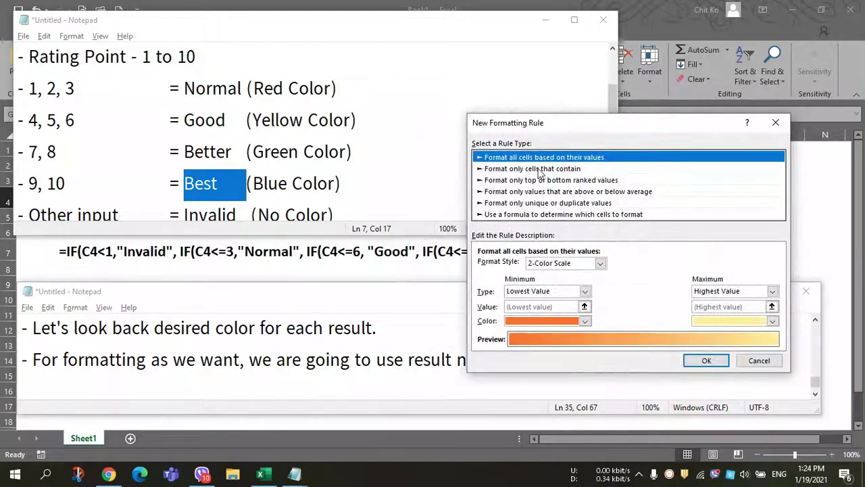
left_click(538, 169)
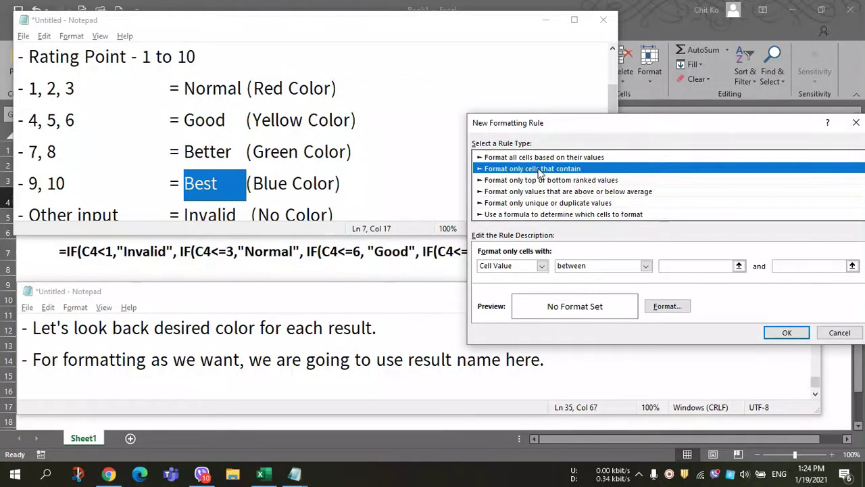
left_click(542, 265)
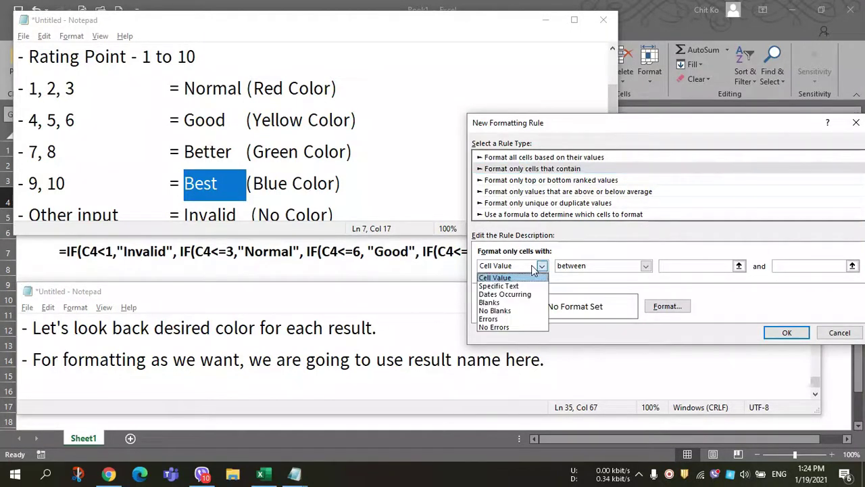
left_click(500, 286)
left_click(594, 265)
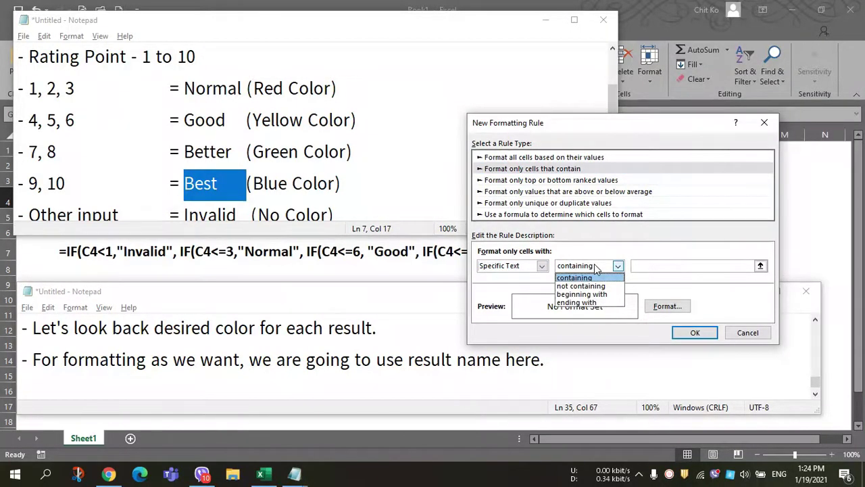
left_click(595, 265)
left_click(643, 265)
type("Norm")
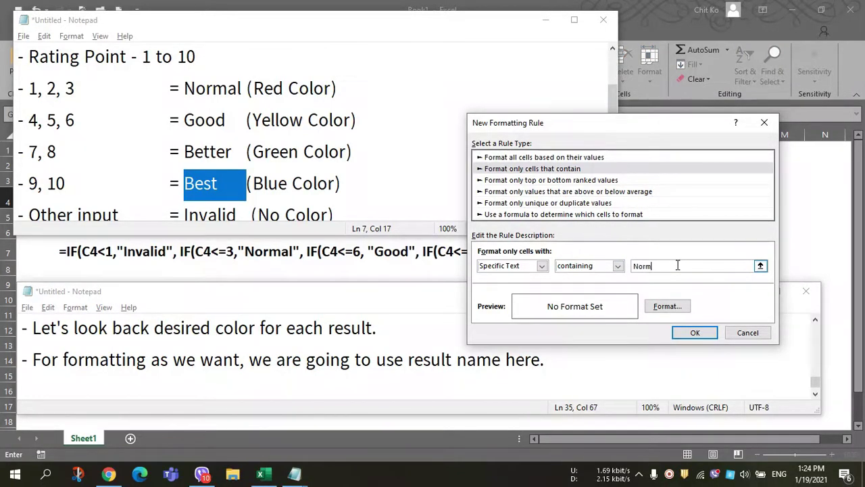
type("al")
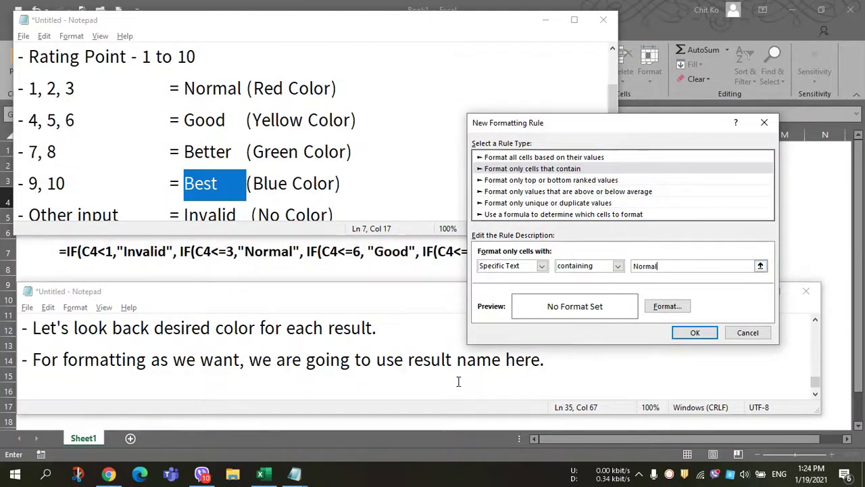
left_click(459, 381)
scroll(458, 382, "up", 1)
scroll(458, 382, "down", 1)
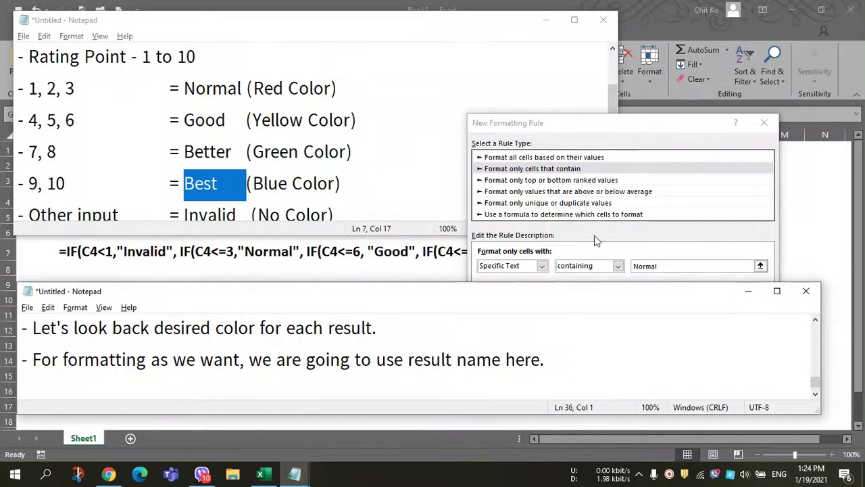
left_click(607, 123)
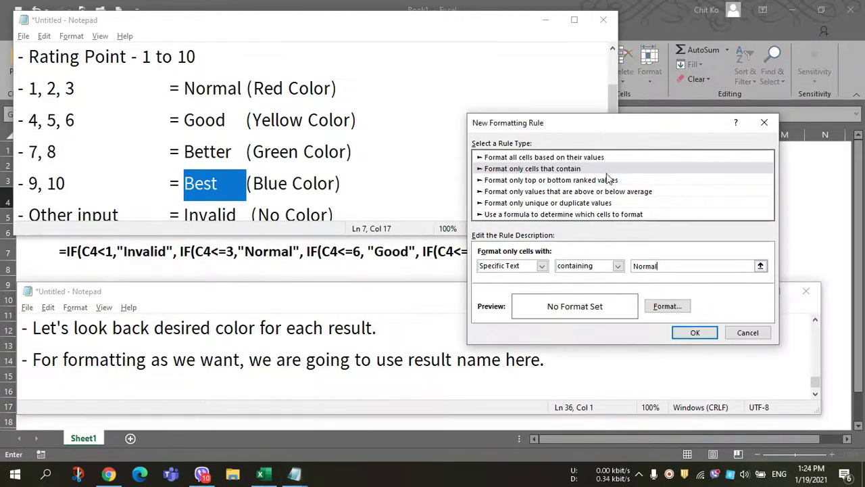
Give the Normal rule a red fill and add it to the rules list.
left_click(668, 306)
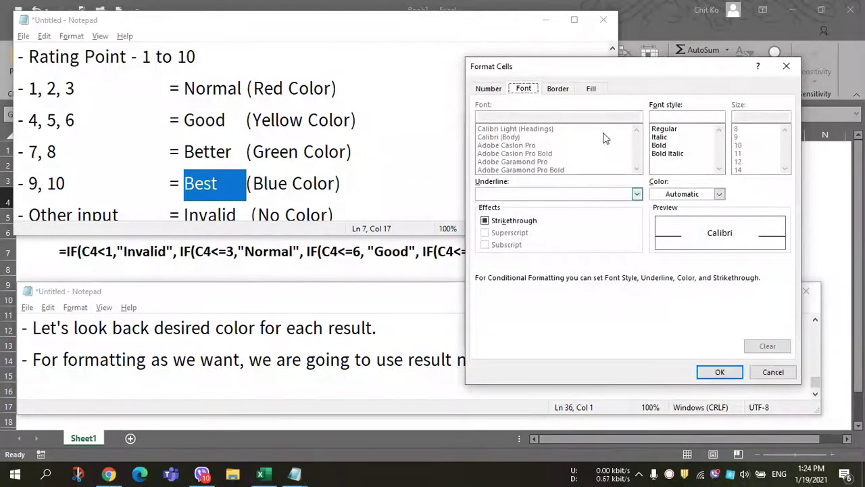
left_click(593, 89)
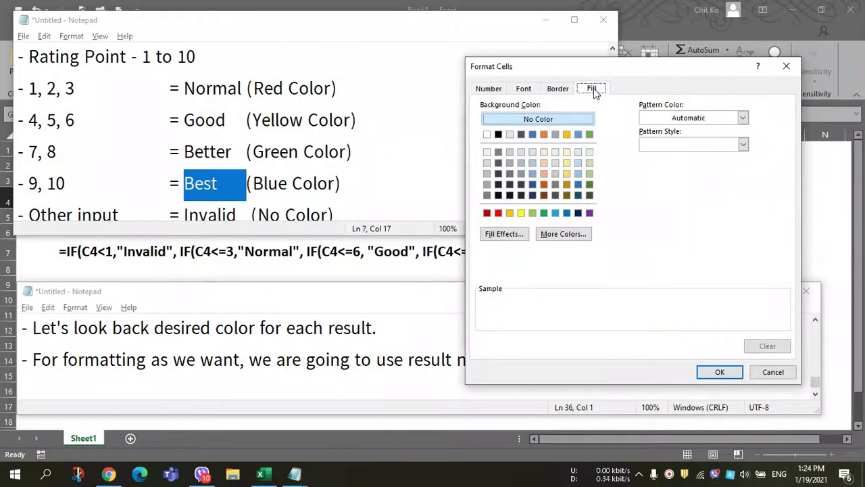
left_click(498, 214)
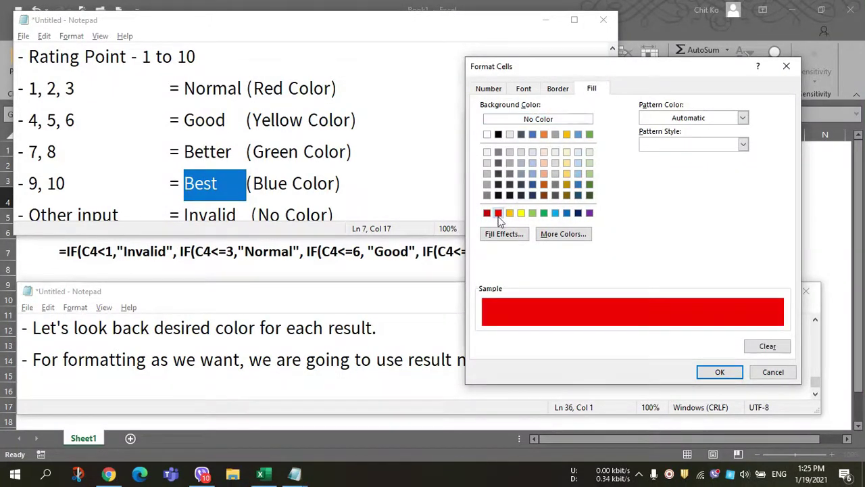
left_click(711, 371)
left_click(696, 333)
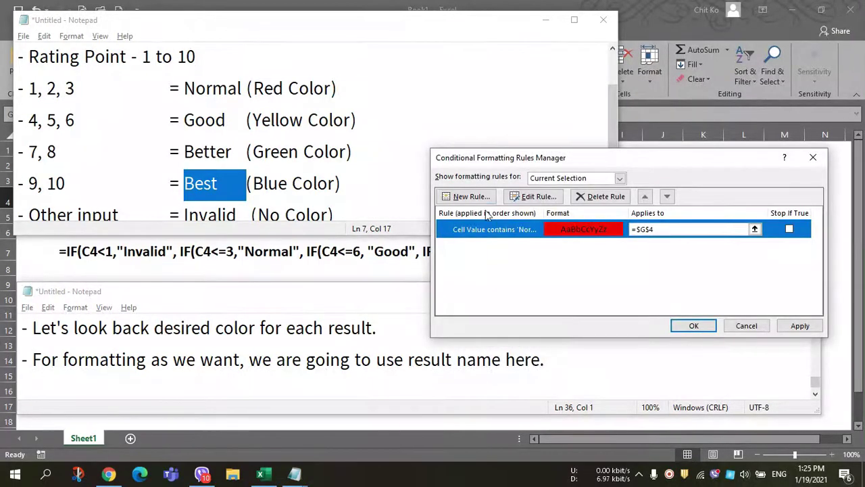
left_click(466, 196)
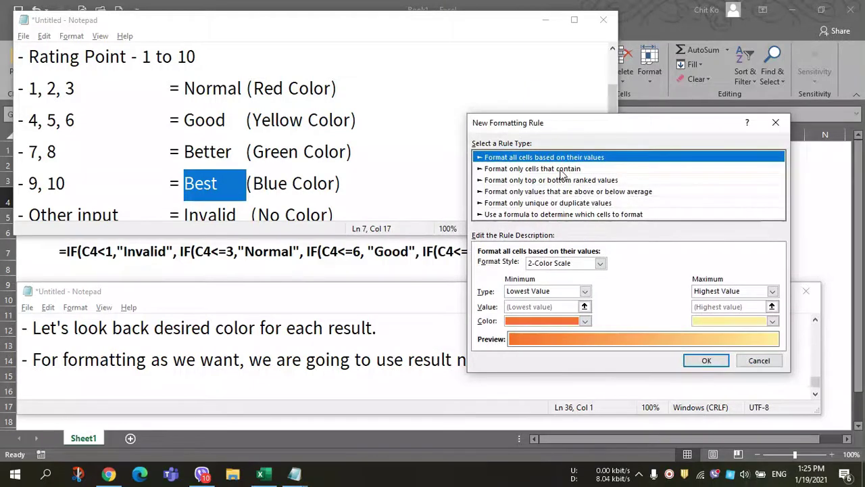
Create a Specific Text rule containing 'Good' with a yellow fill.
left_click(561, 169)
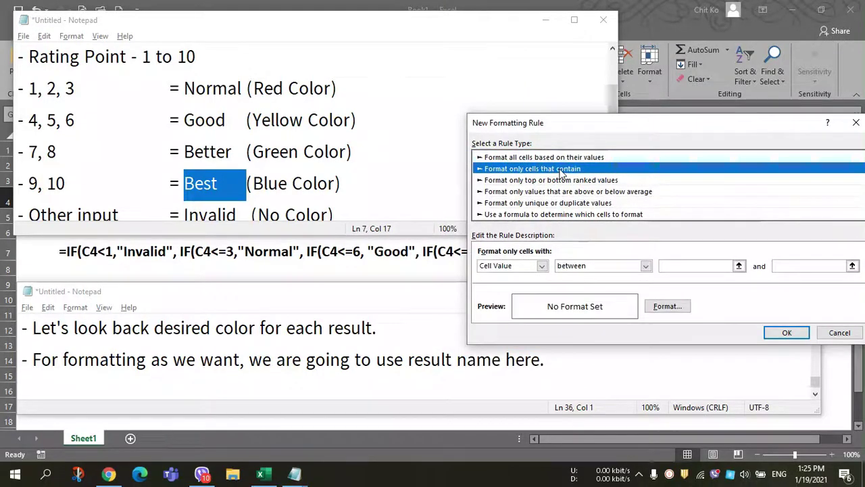
left_click(542, 266)
left_click(512, 286)
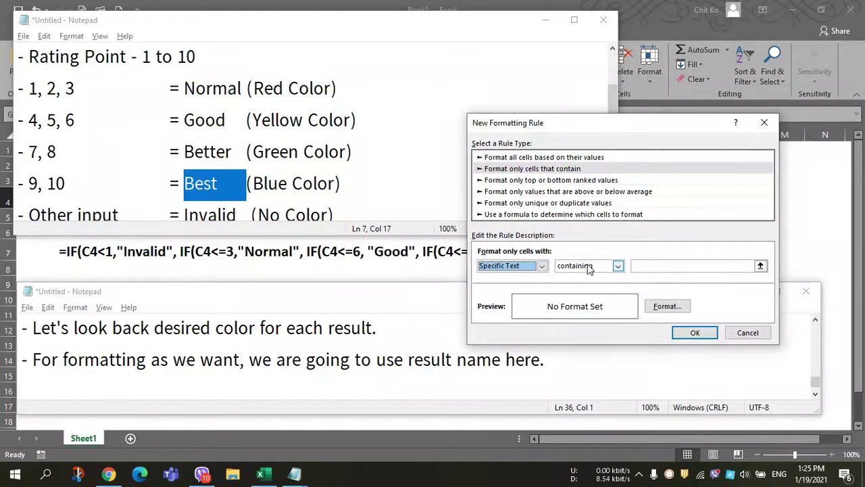
left_click(670, 265)
type("Good")
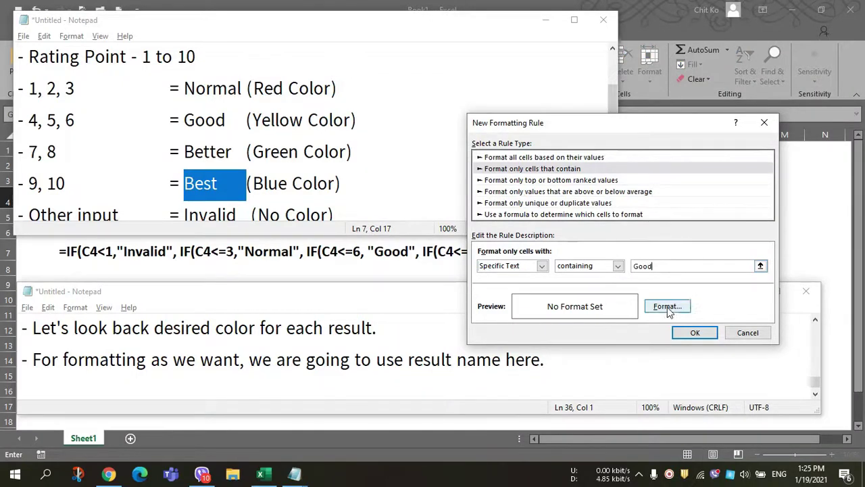
left_click(667, 306)
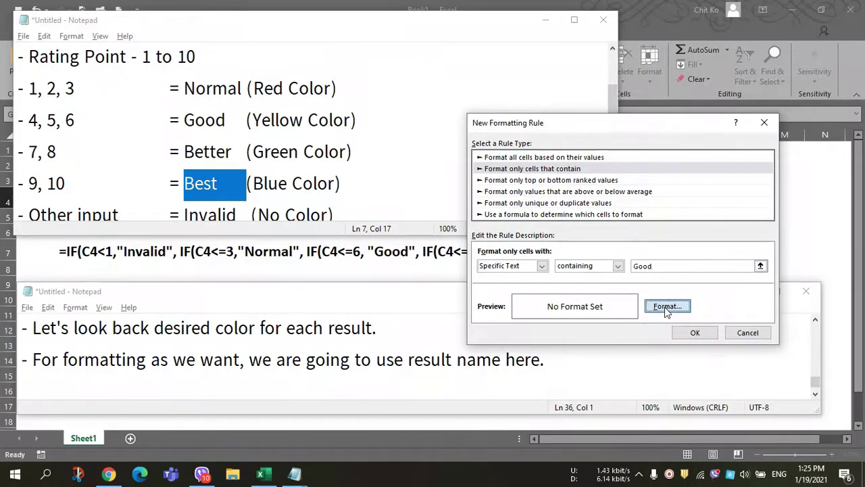
left_click(521, 213)
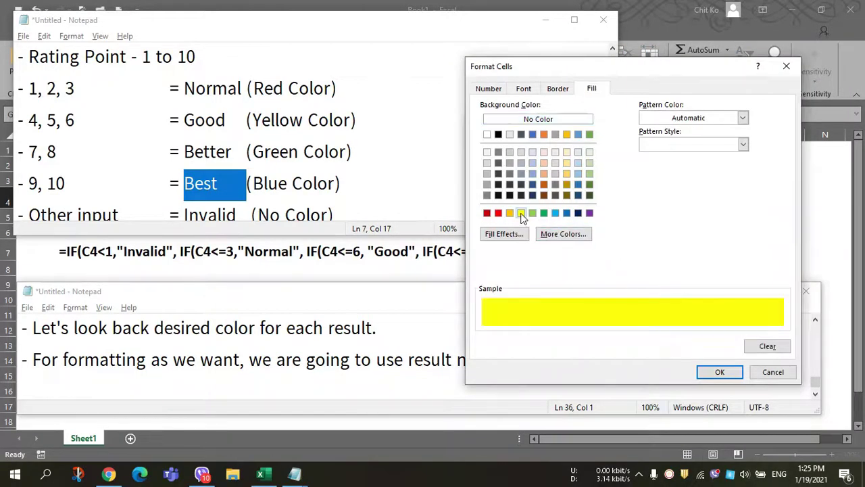
left_click(718, 372)
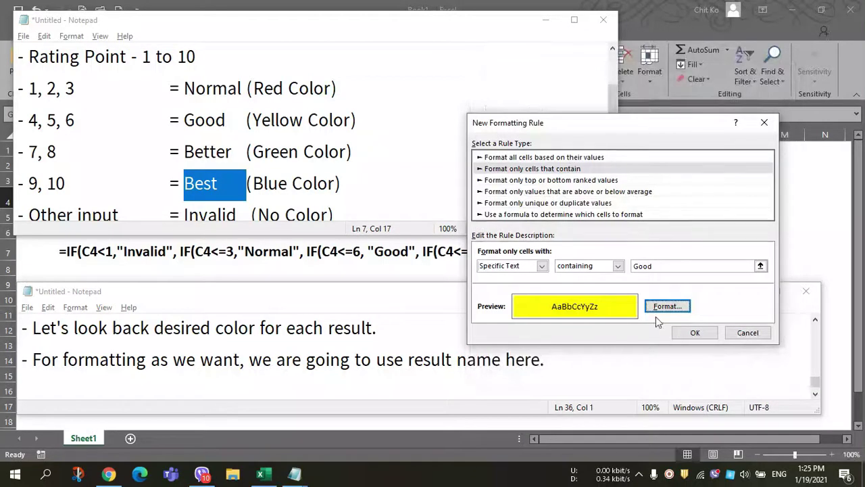
left_click(695, 332)
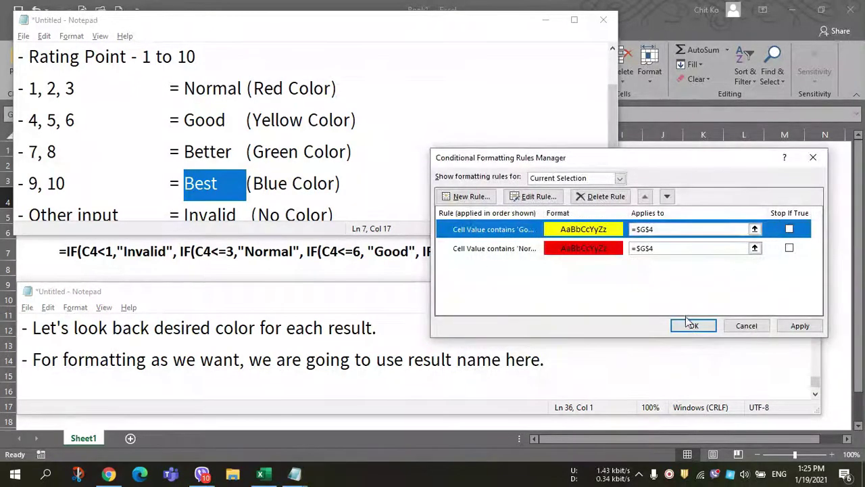
Create a Specific Text rule containing 'Better' with a green fill.
left_click(477, 199)
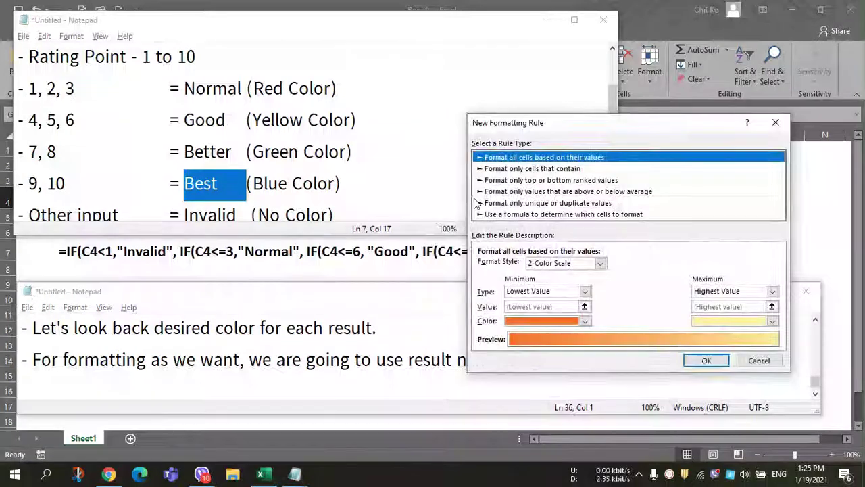
left_click(558, 171)
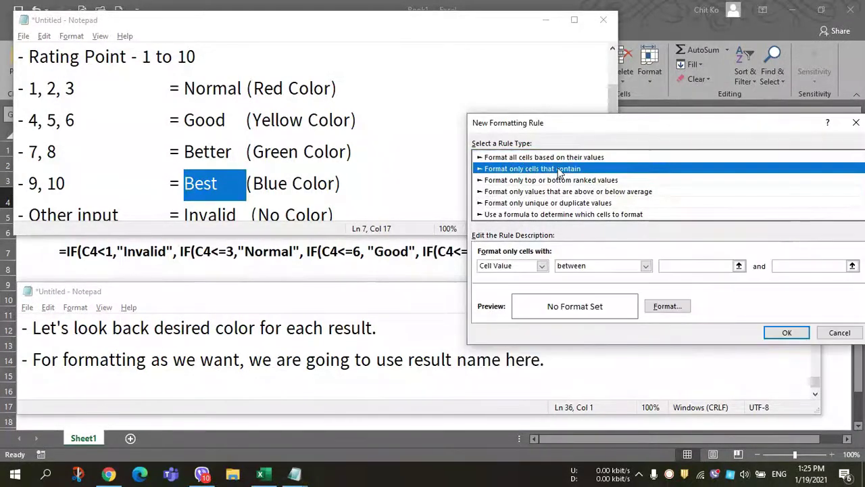
left_click(542, 266)
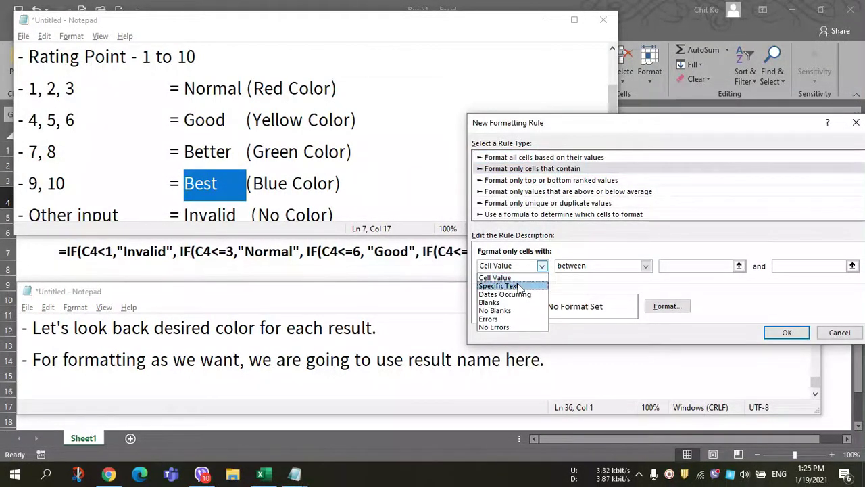
left_click(524, 287)
left_click(670, 266)
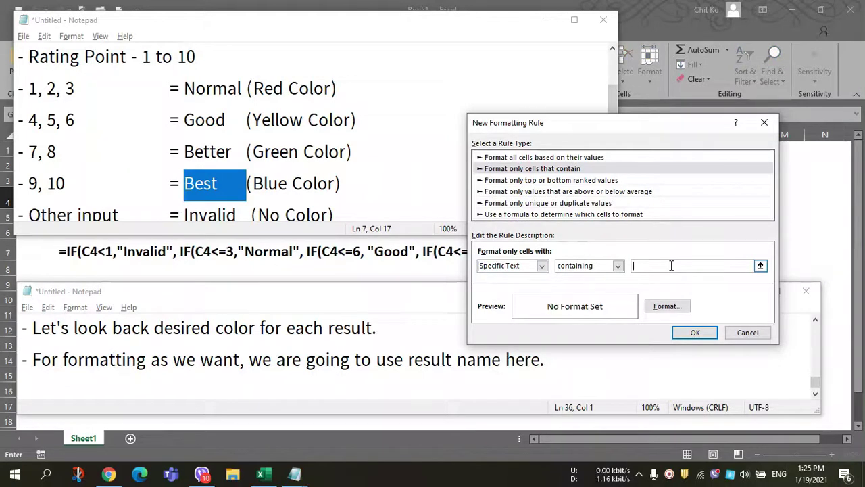
type("Better")
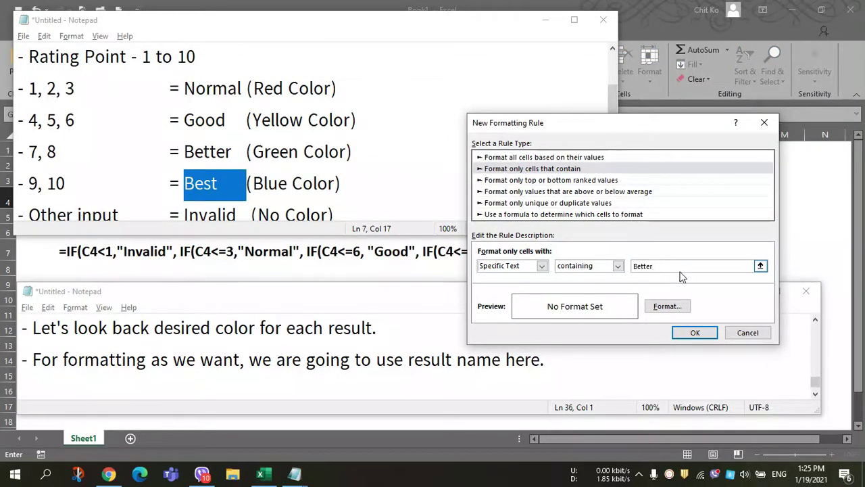
left_click(664, 309)
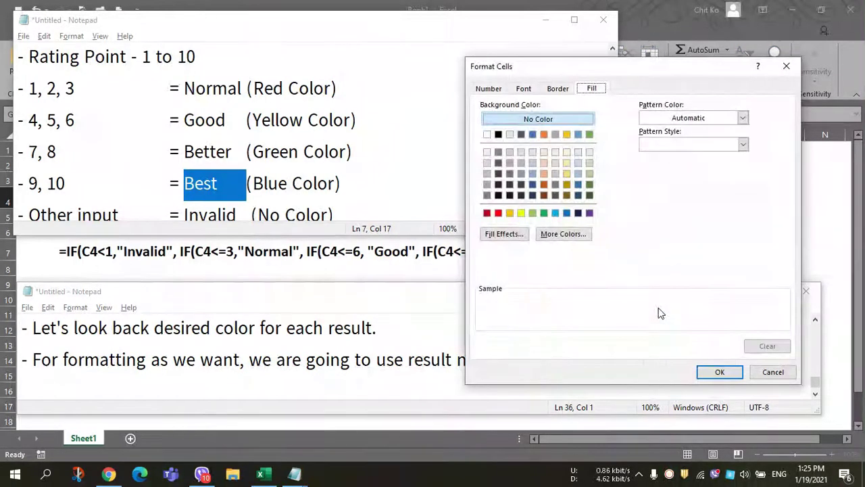
left_click(544, 213)
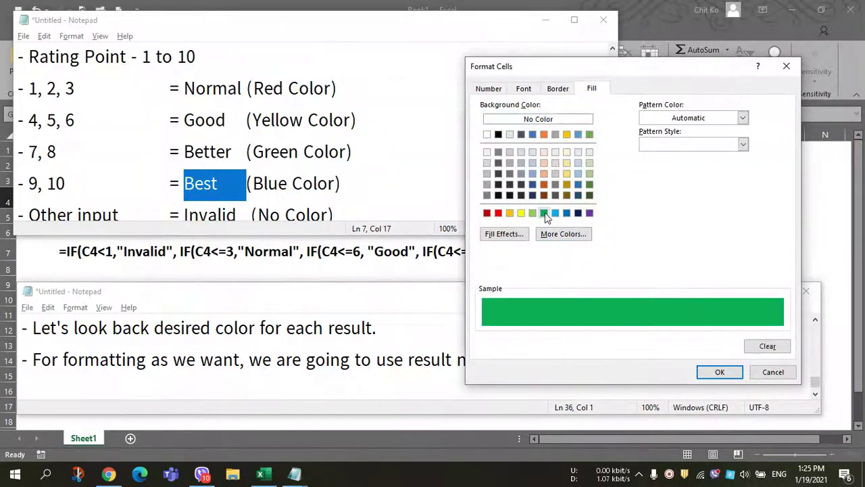
left_click(719, 372)
left_click(688, 335)
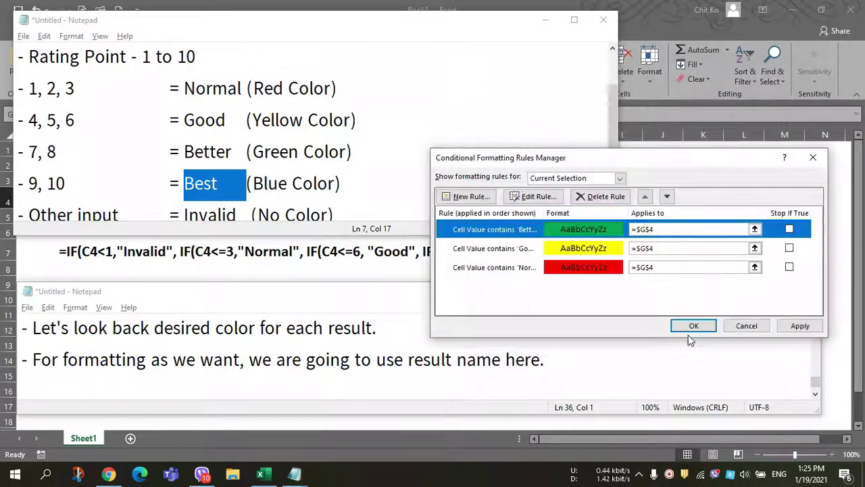
Create a Specific Text rule containing 'Best' with a light blue fill.
left_click(465, 197)
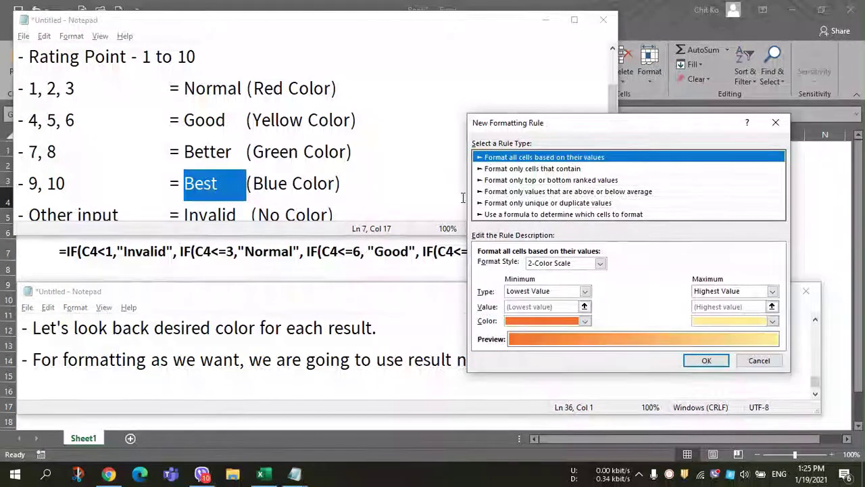
left_click(574, 168)
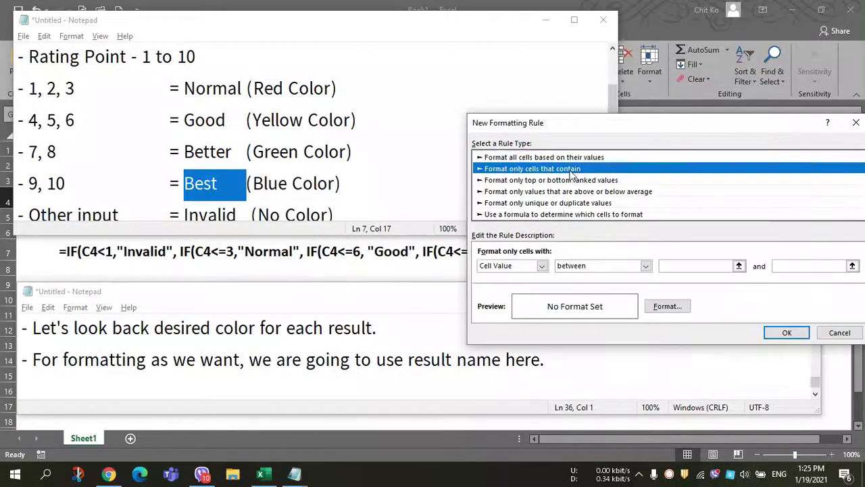
left_click(541, 265)
left_click(517, 286)
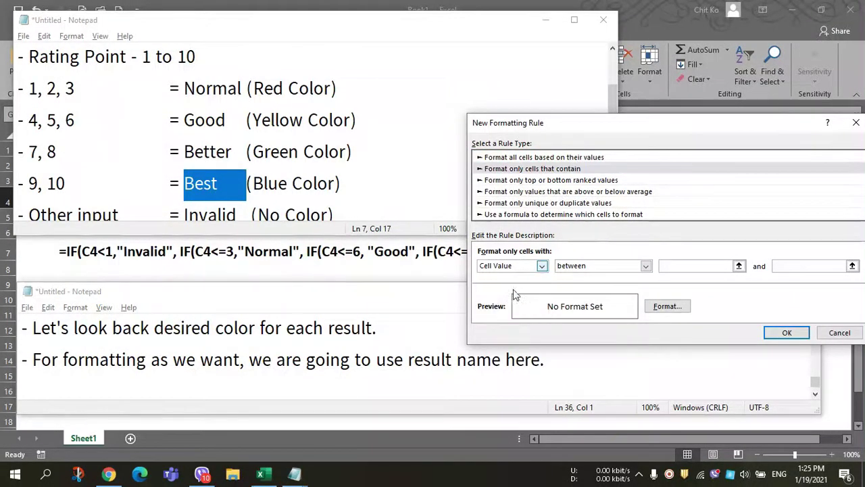
left_click(673, 266)
type("st")
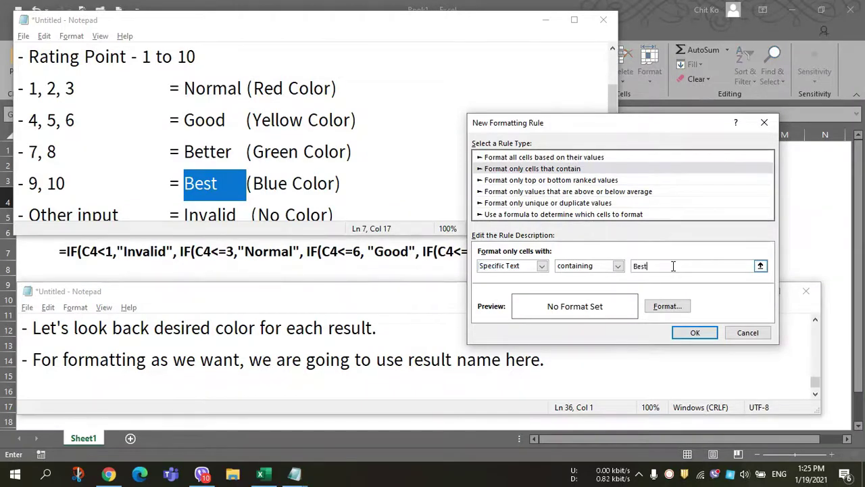
left_click(655, 306)
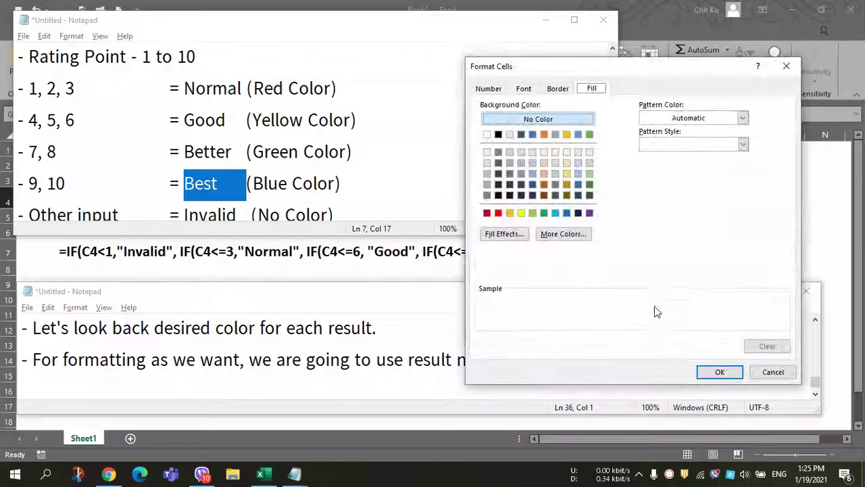
left_click(556, 213)
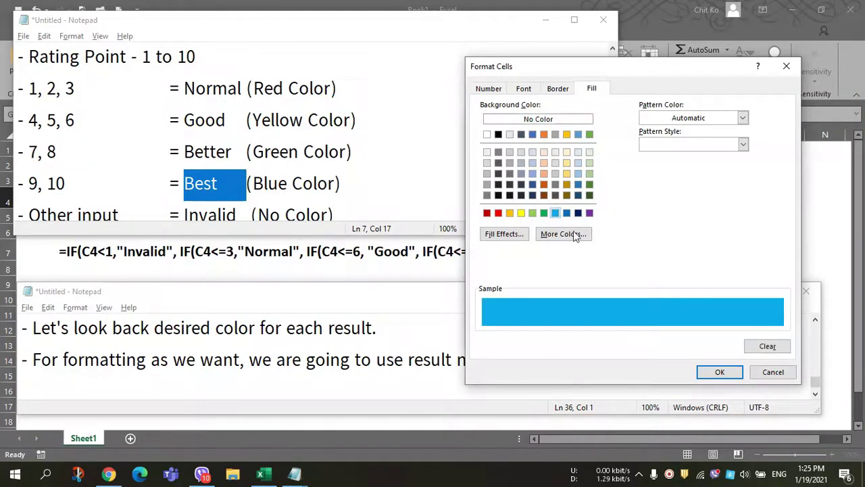
left_click(718, 381)
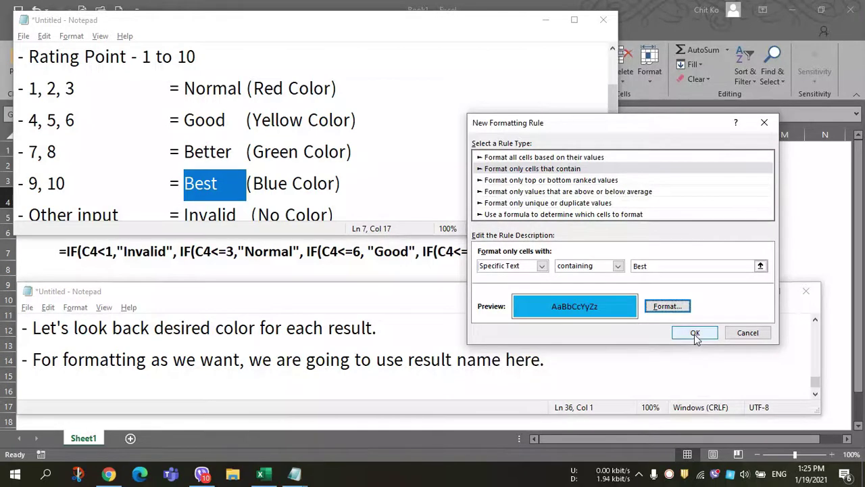
left_click(695, 333)
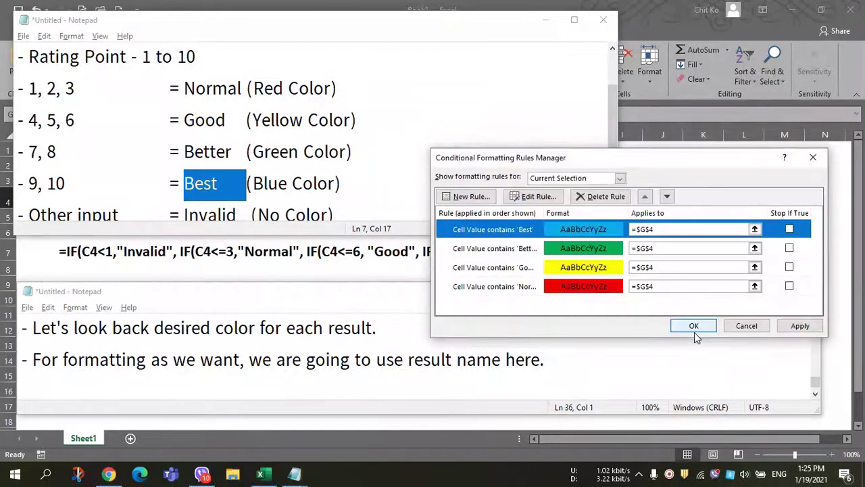
Review the Better and Normal rules in the Rules Manager list.
left_click(500, 249)
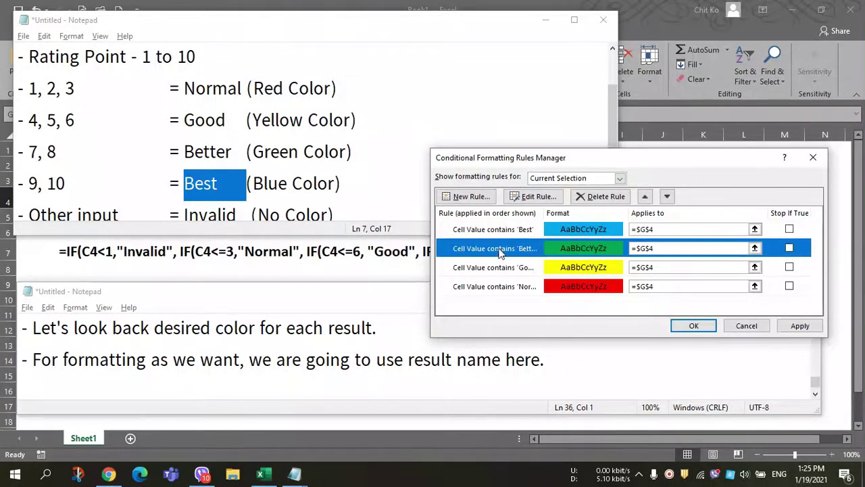
left_click(504, 268)
left_click(509, 287)
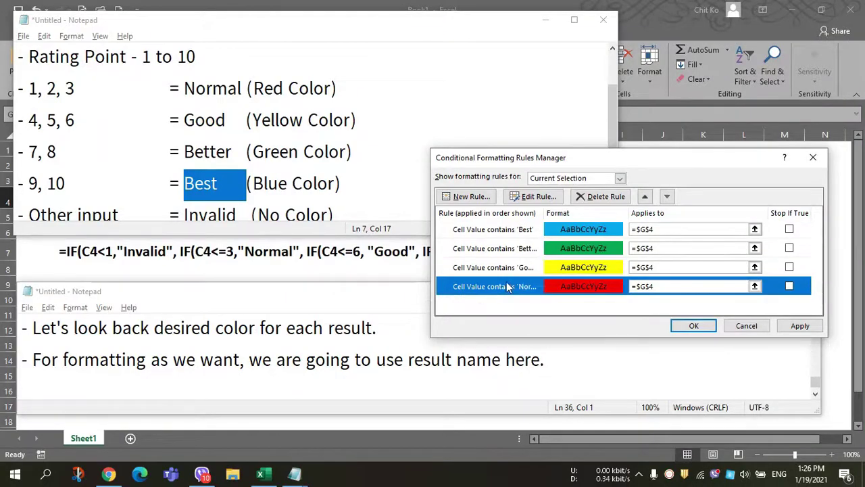
Start a new dash note line and move the Rules Manager aside to check the four rules.
left_click(297, 475)
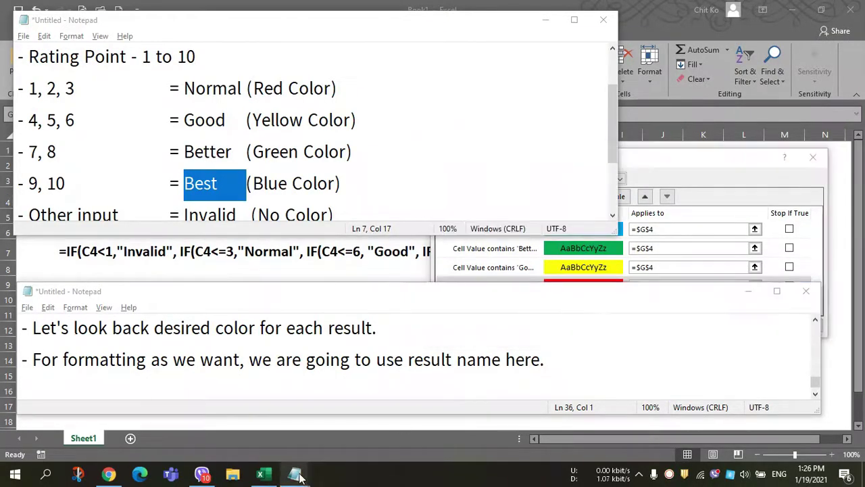
scroll(342, 380, "down", 1)
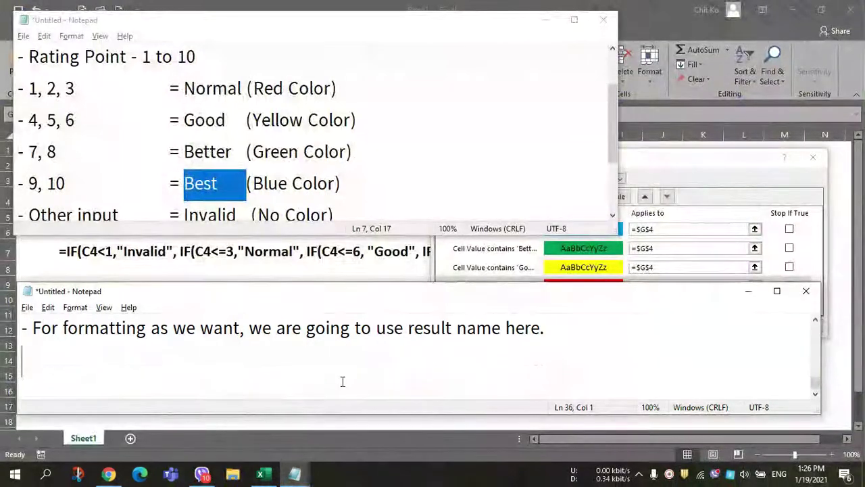
type("-")
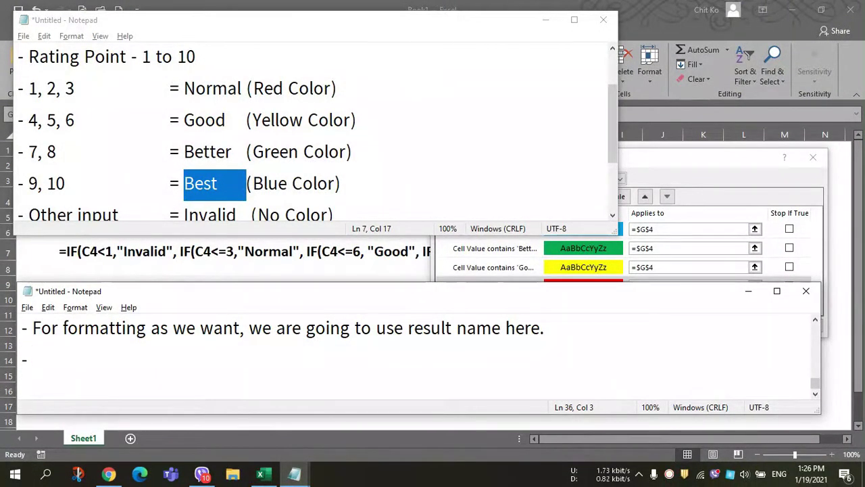
left_click_drag(680, 171, 704, 110)
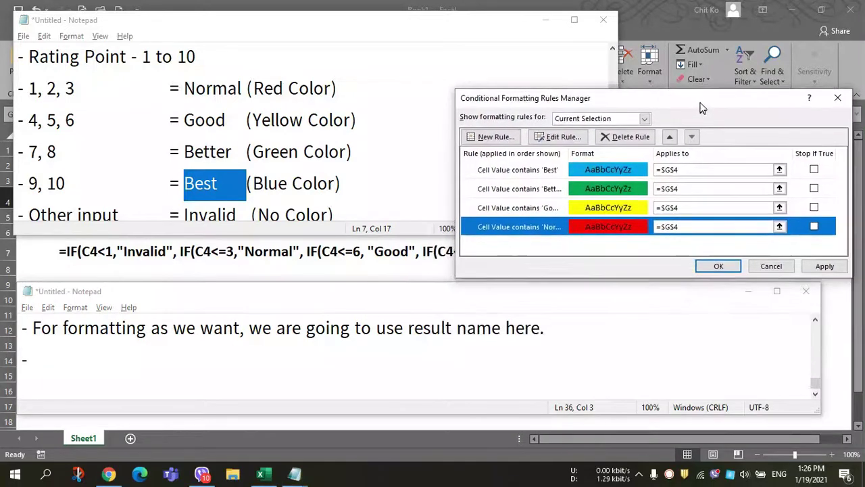
left_click(496, 377)
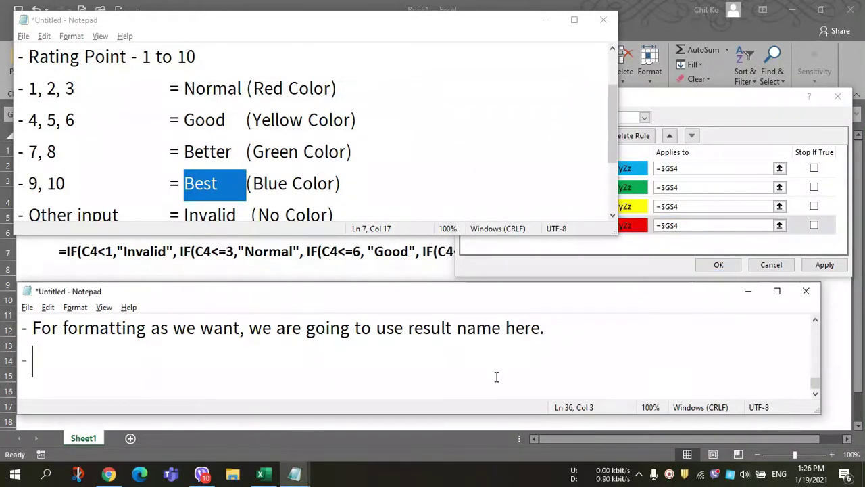
left_click(675, 148)
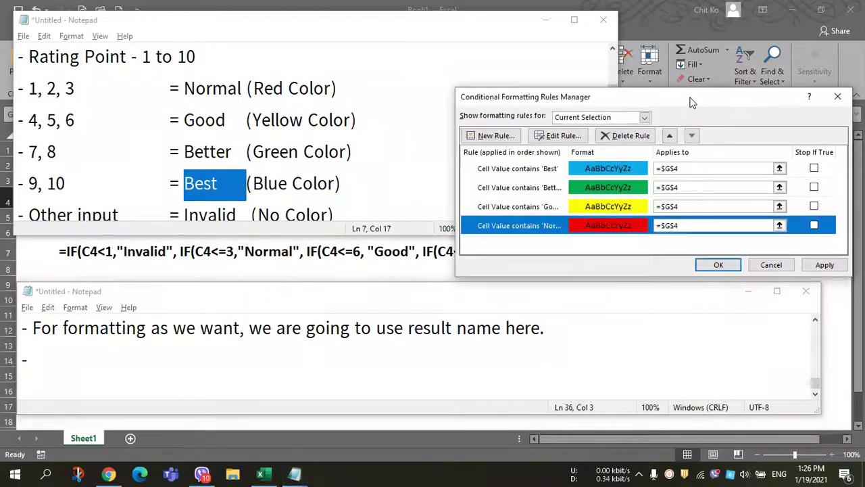
left_click(528, 392)
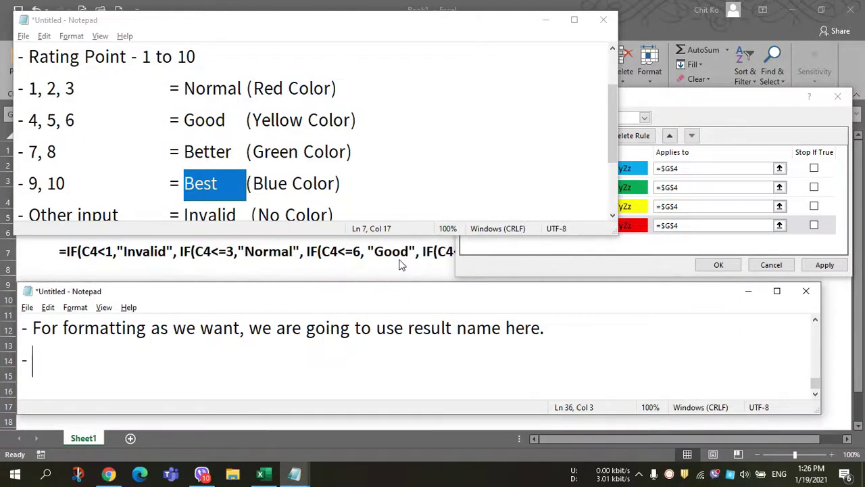
Type "For four results, we create four rules adn invalid need no rule here.".
type("For ")
type("four re")
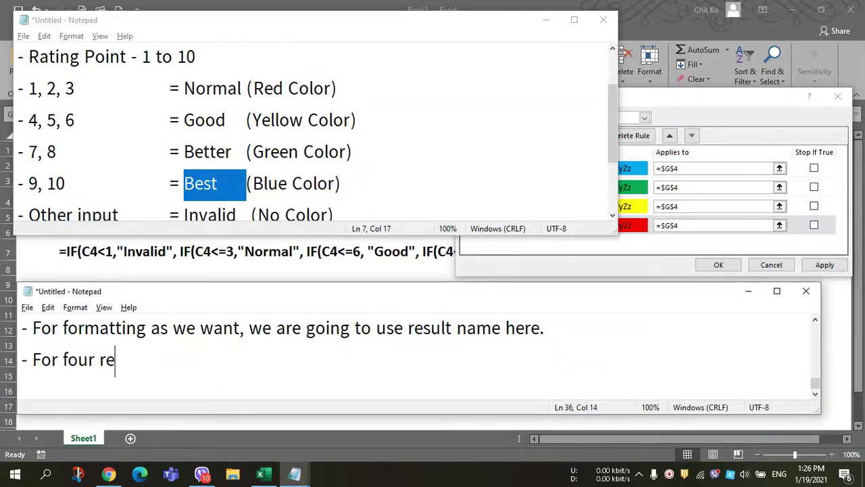
type("sult")
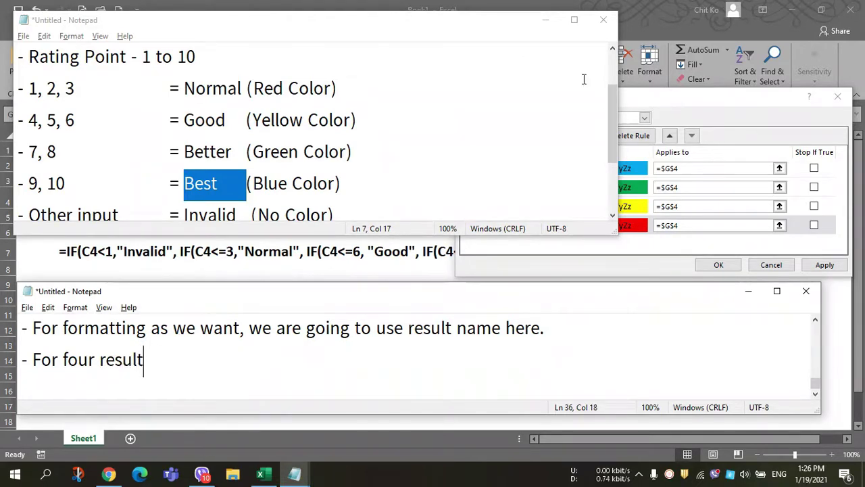
scroll(491, 127, "down", 1)
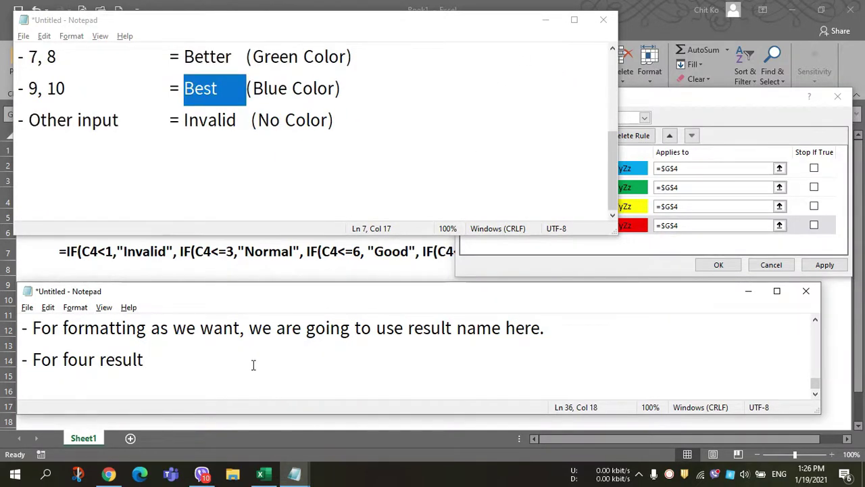
type("s, we")
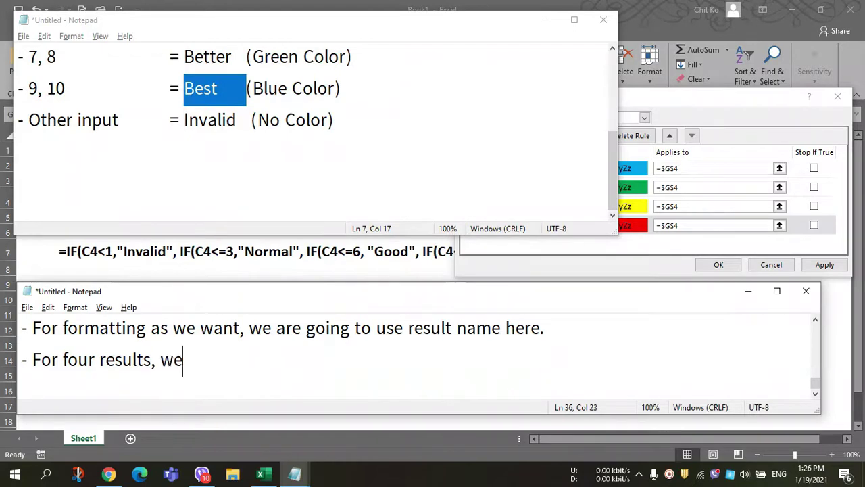
type(" create")
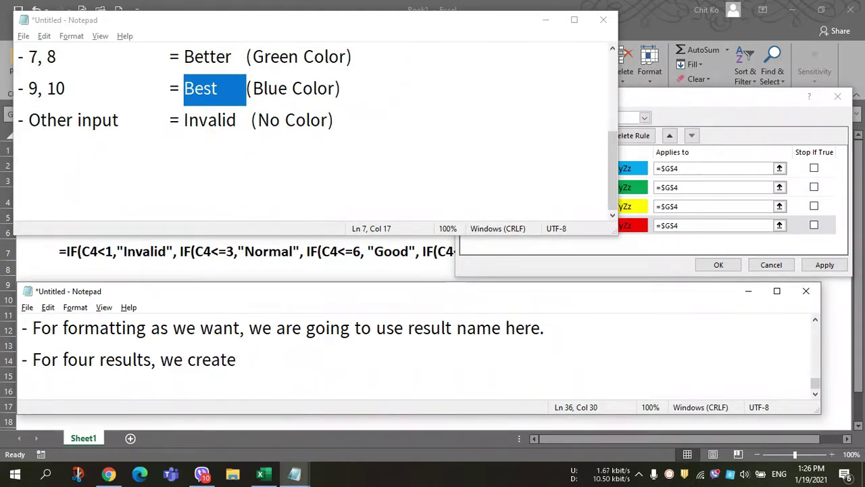
type(" four ")
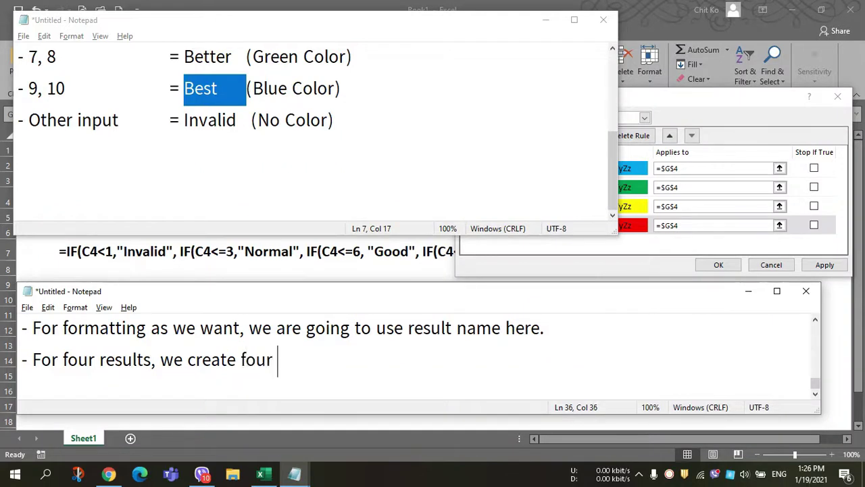
type("rules ")
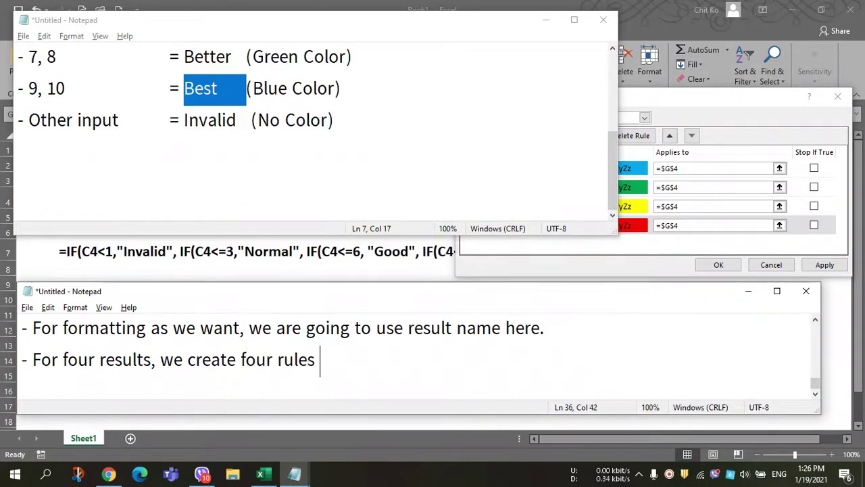
type("ad")
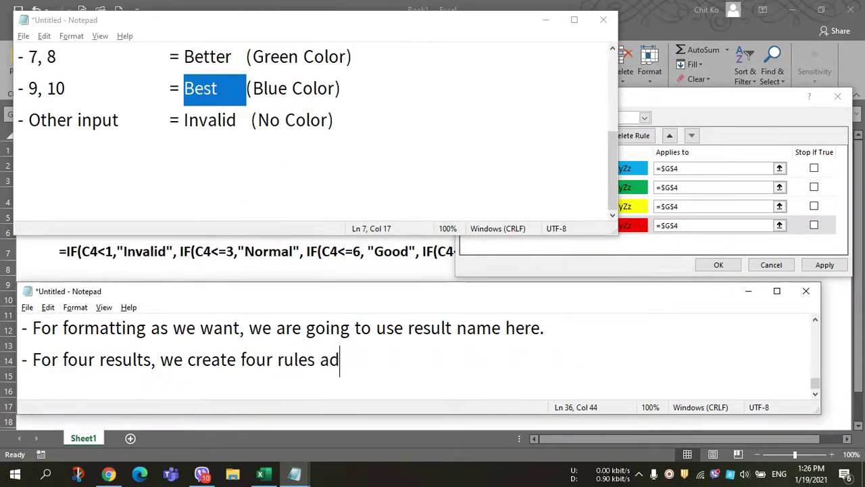
type("n inva")
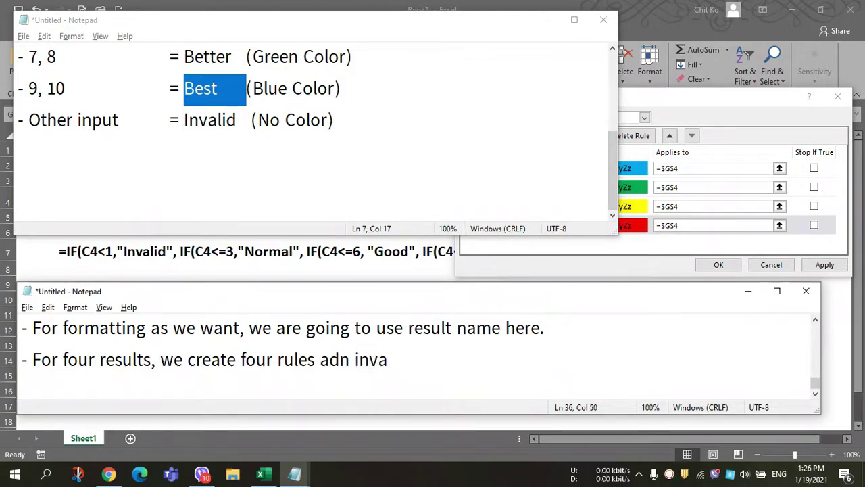
type("lid ")
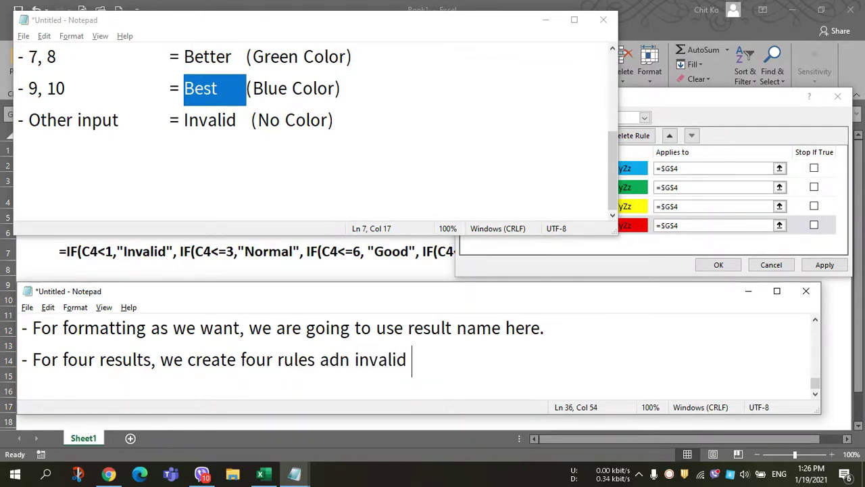
type("need no r")
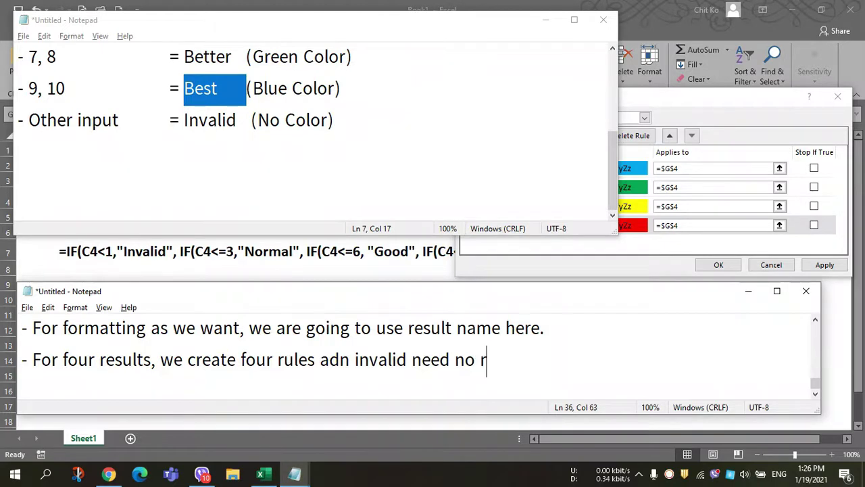
type("ule")
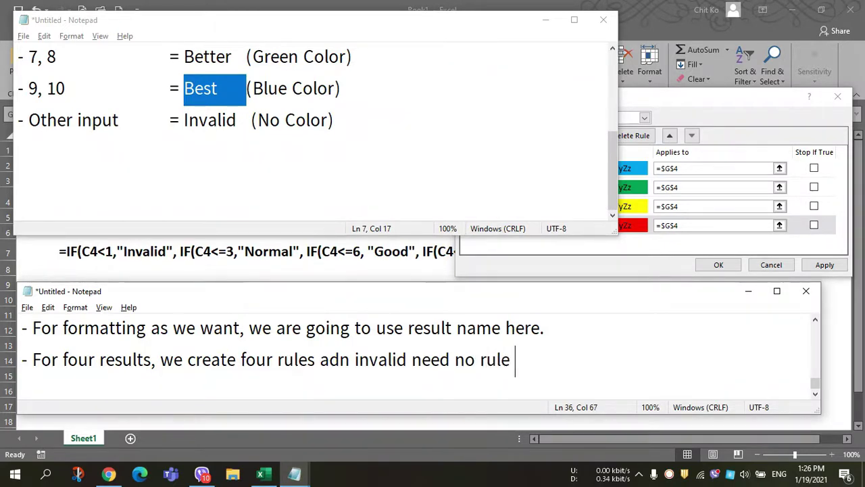
type(" hre")
key("BackSpace")
key("BackSpace")
type("er")
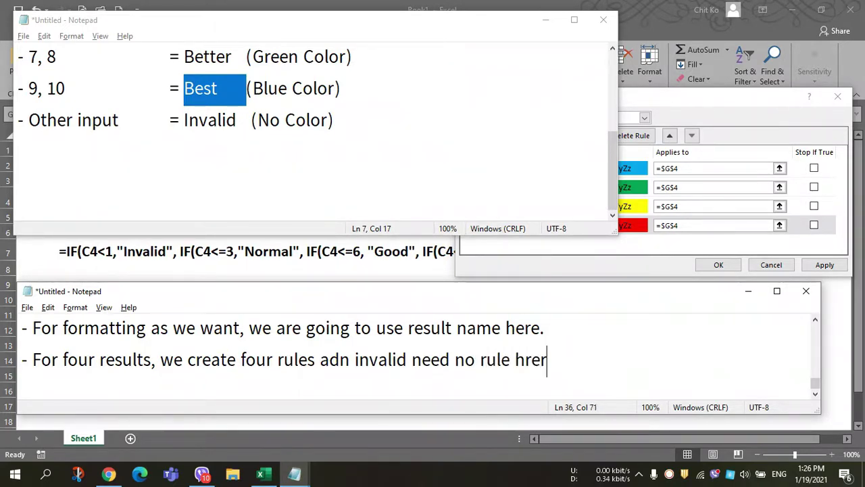
key("BackSpace")
key("BackSpace")
key("BackSpace")
Add the note line 'Our conditional formatting is done. Let's try.' and bring back the rules manager.
type("ere.")
key("Return")
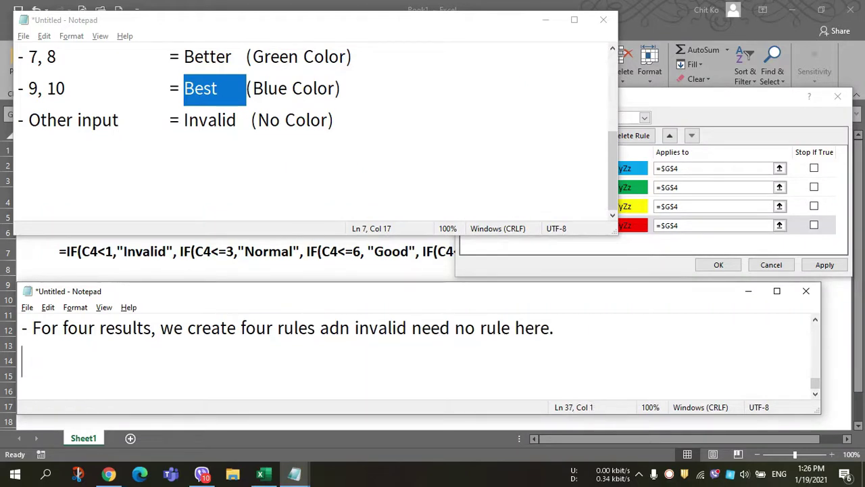
type("0")
key("BackSpace")
type("Our fo")
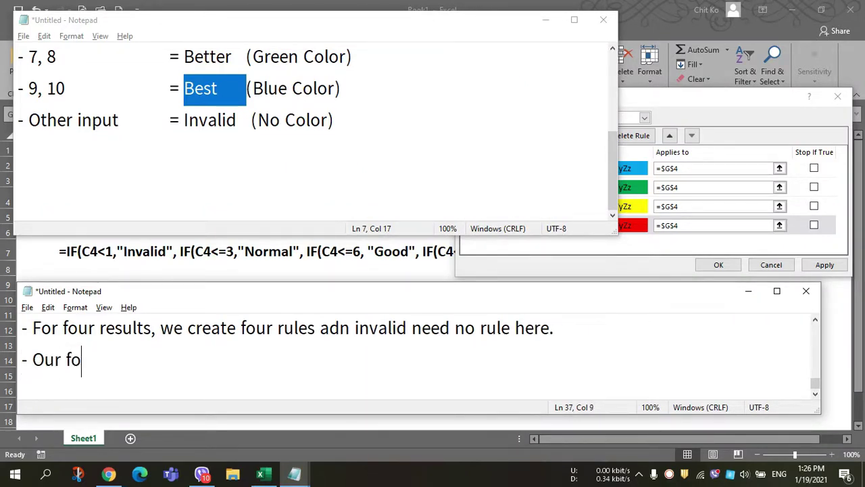
type("r")
key("BackSpace")
key("BackSpace")
key("BackSpace")
type("con")
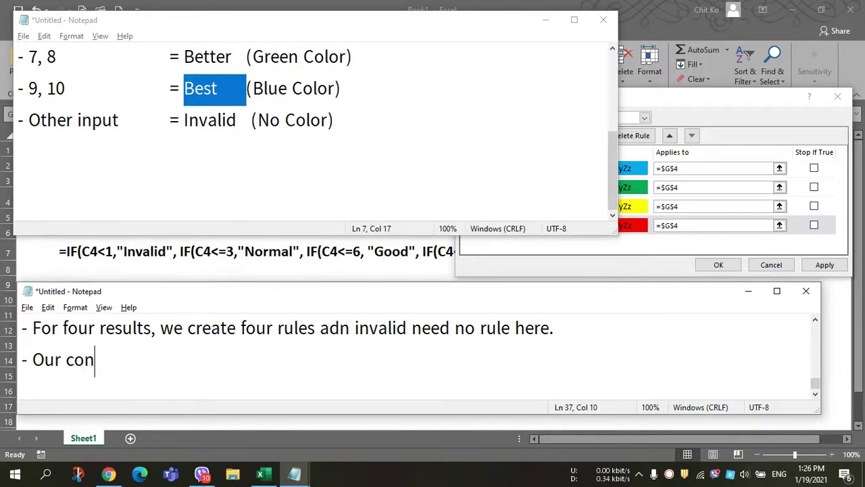
type("ditional form")
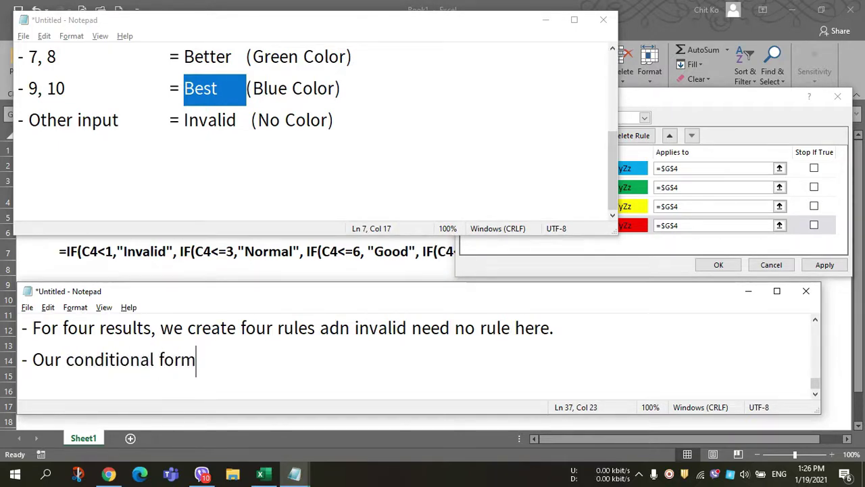
type("atting is ")
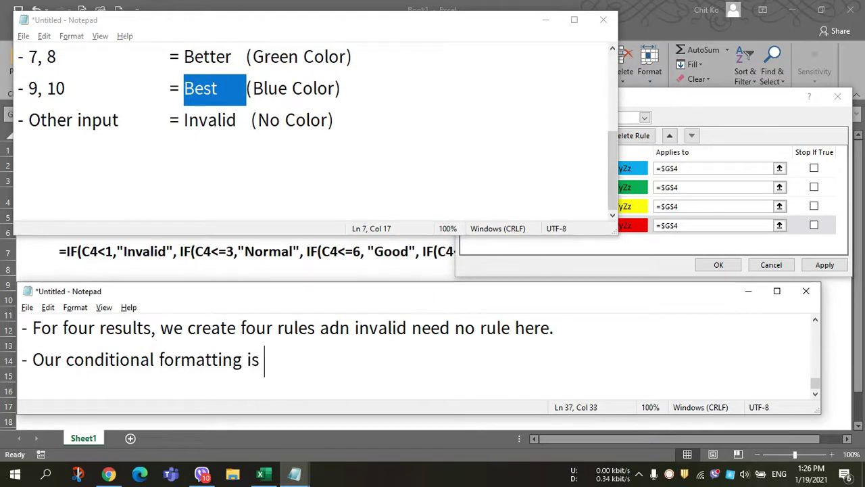
type("done.")
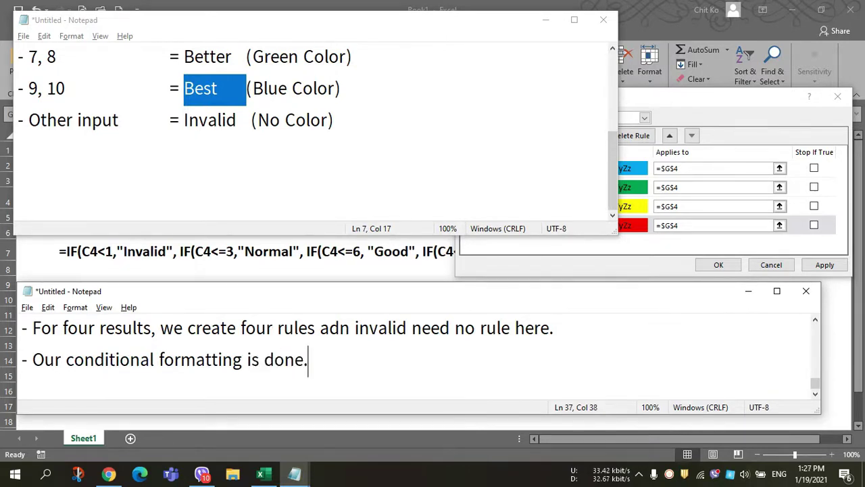
type(" Let's try.")
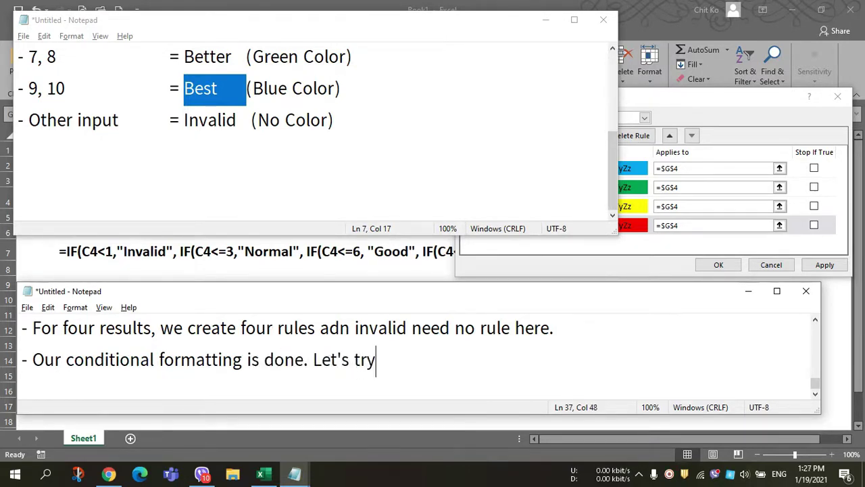
left_click(692, 105)
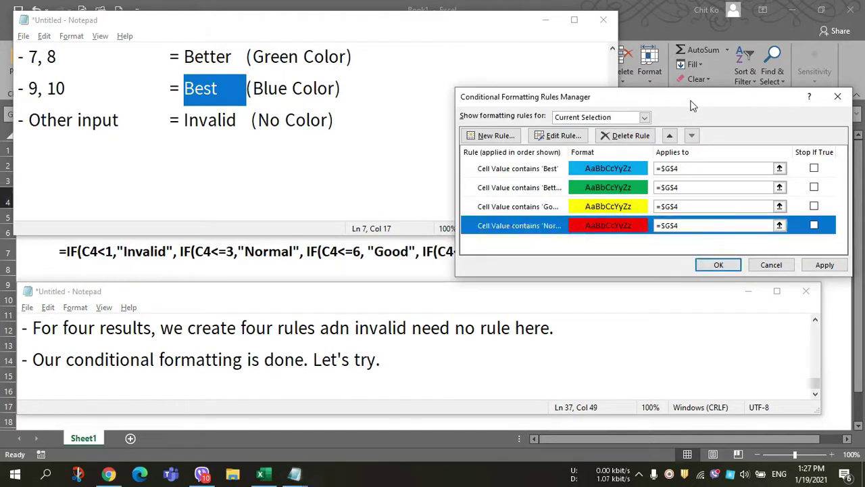
Close the rules manager and arrange Excel beside the notes with rating cell C4 active.
left_click(718, 265)
left_click(653, 27)
left_click(456, 240)
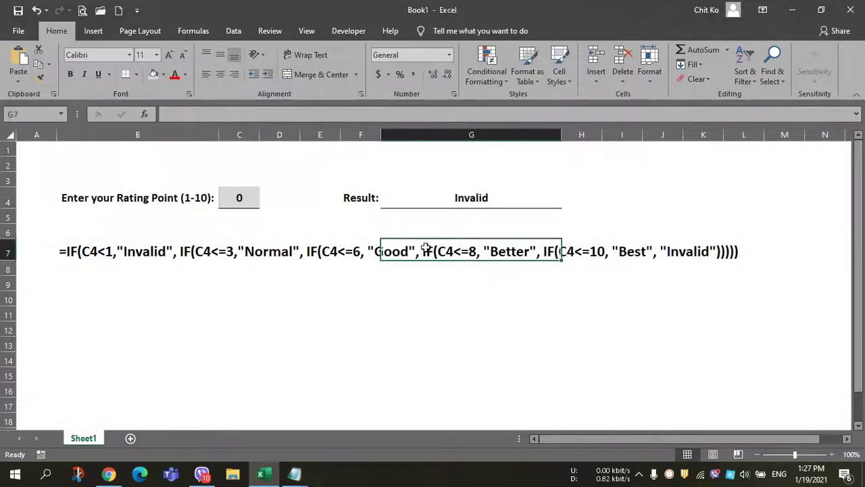
left_click(238, 196)
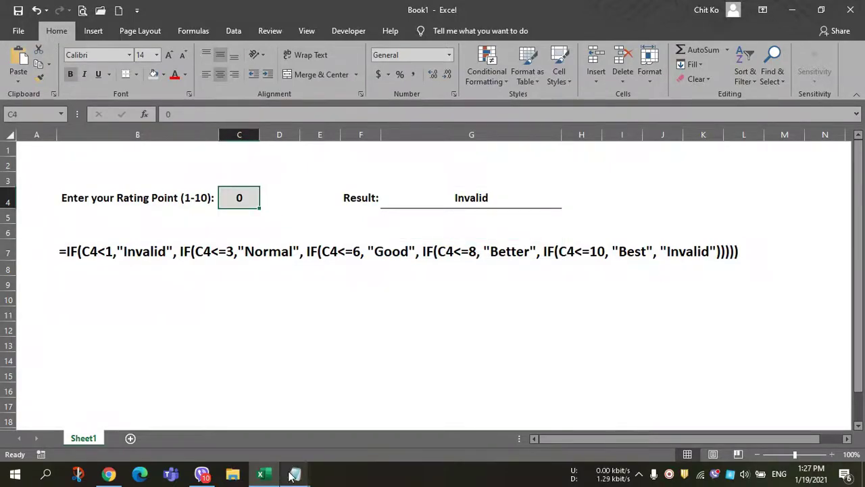
mouse_move(294, 474)
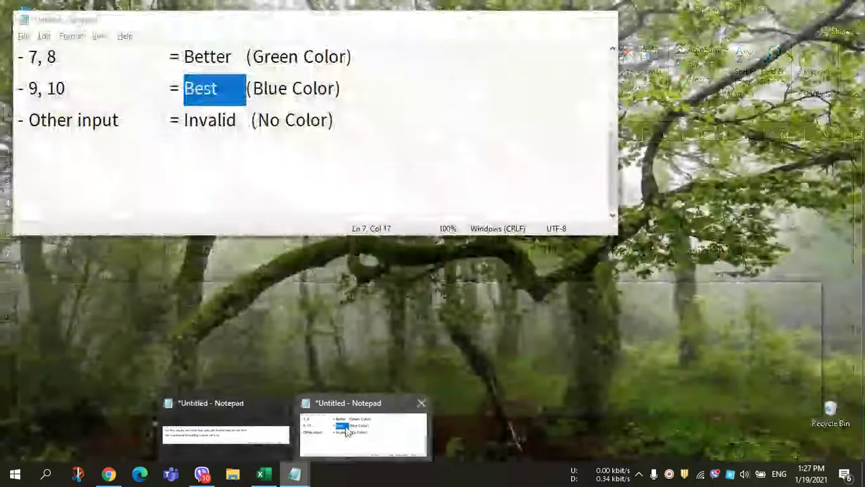
left_click(346, 431)
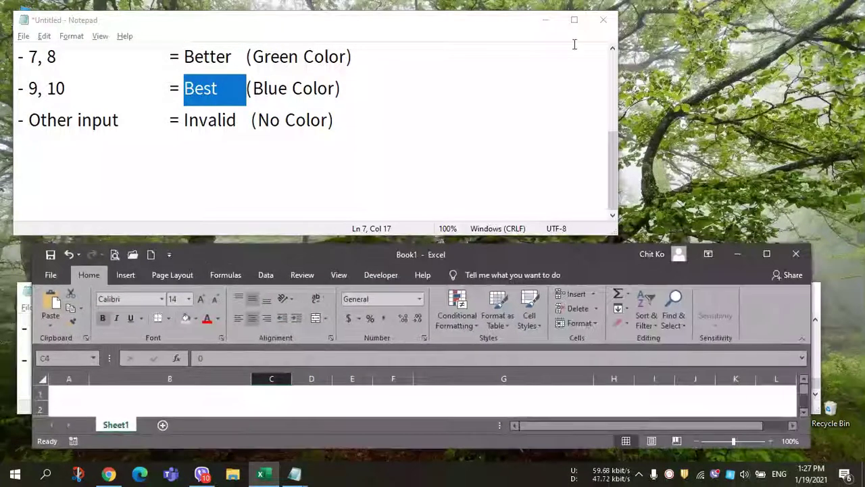
double_click(98, 279)
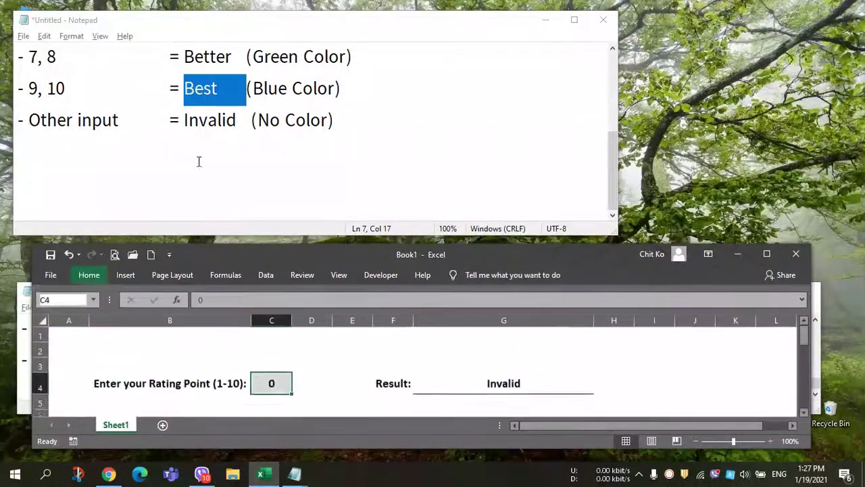
scroll(268, 171, "up", 1)
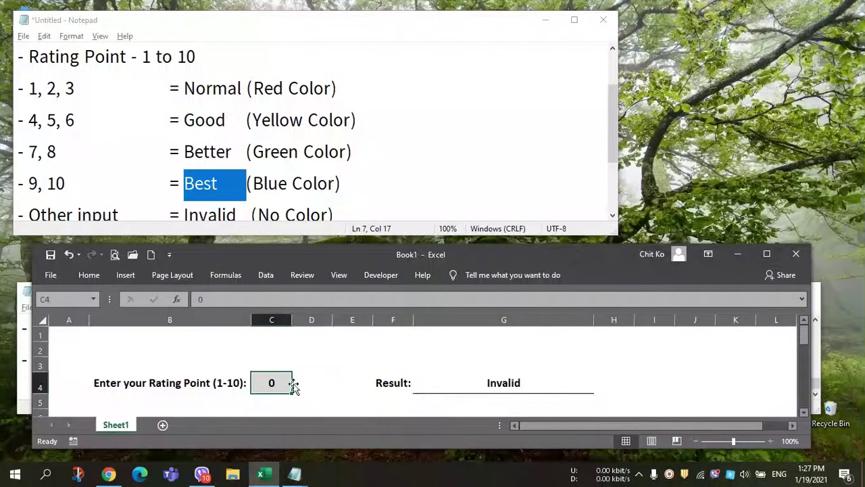
left_click(269, 383)
Enter ratings 1 through 11 in C4 one after another, watching G4's coloured result.
type("1")
key("Return")
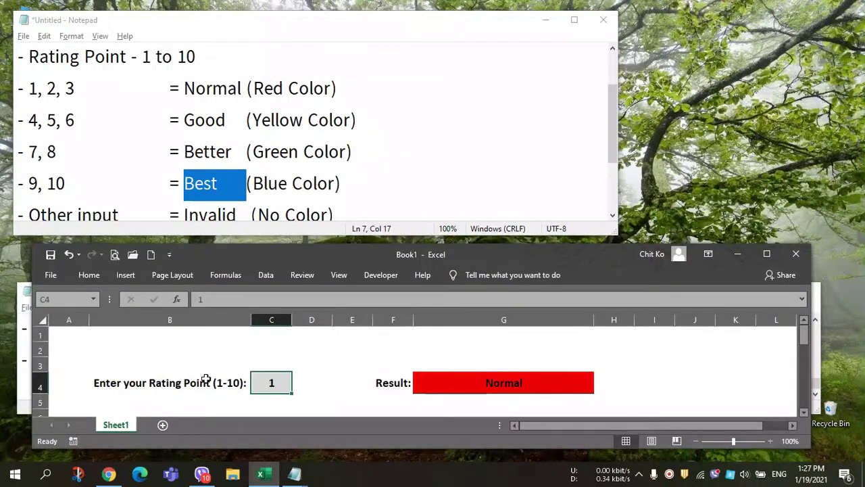
type("2")
key("Return")
key("Up")
type("3")
key("Return")
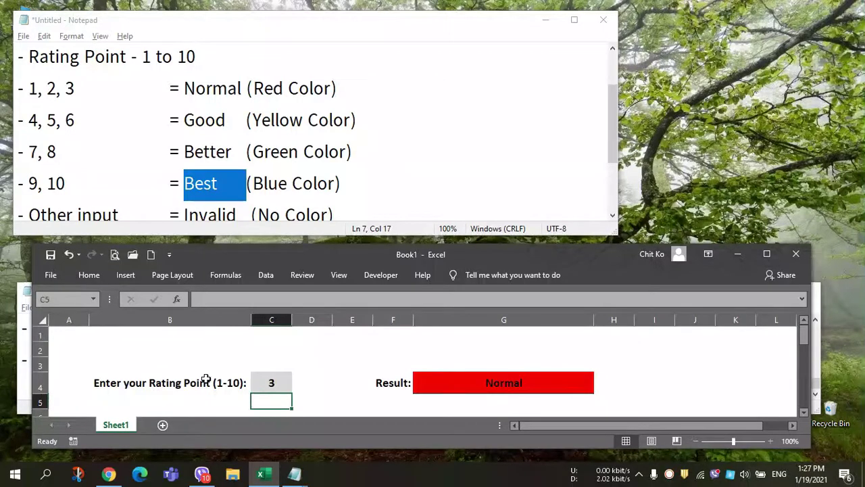
key("Up")
type("4")
key("Return")
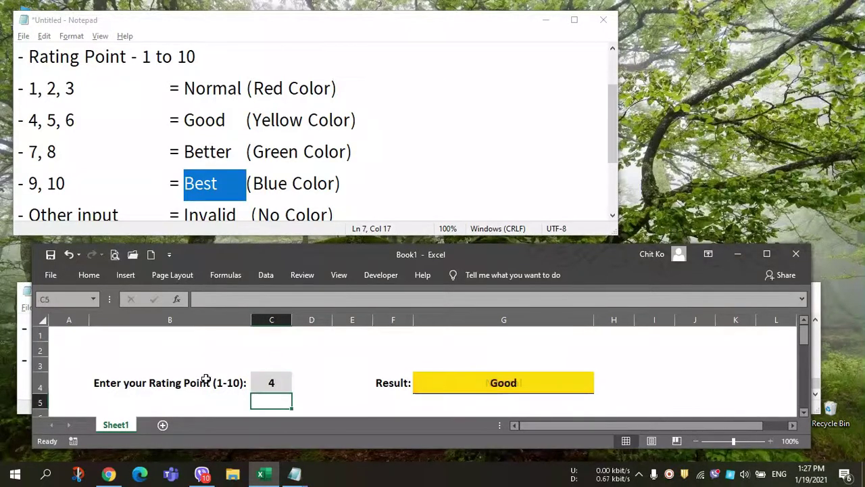
key("Up")
type("5")
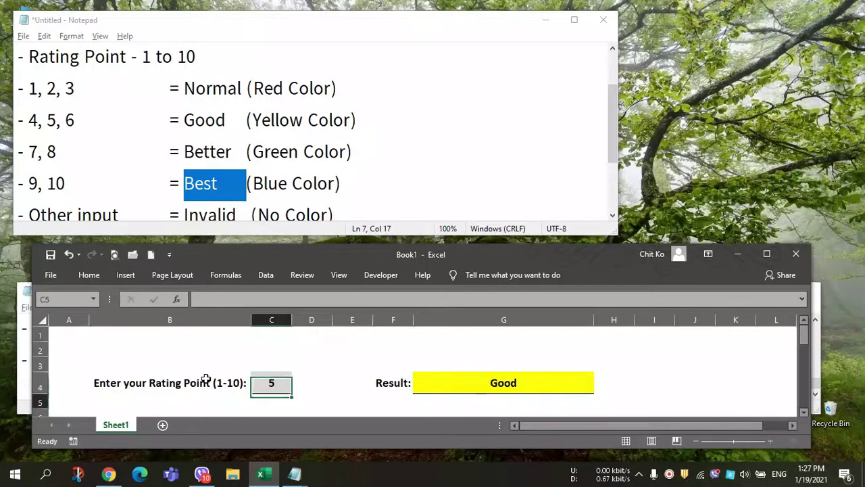
key("Return")
key("Up")
type("6")
key("Return")
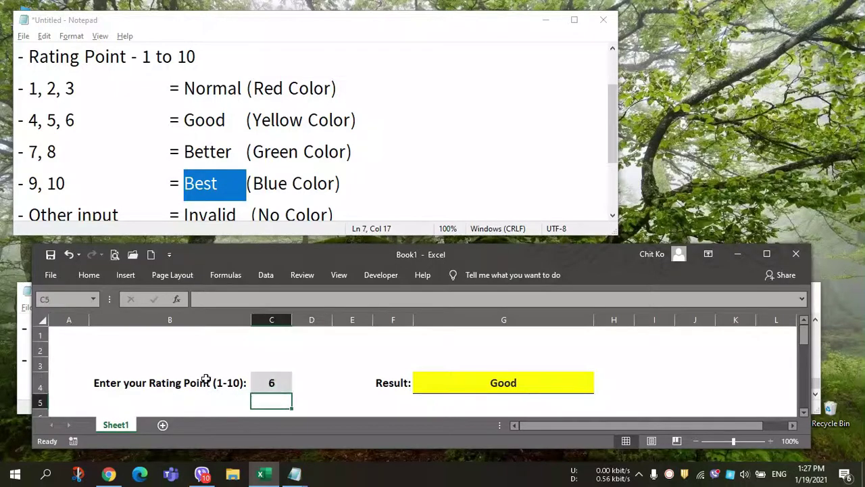
key("Up")
type("7")
key("Return")
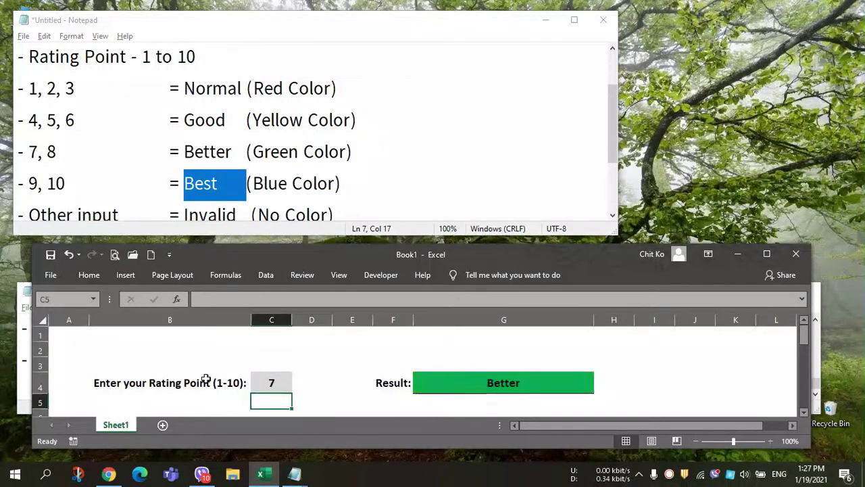
key("Up")
type("8")
key("Return")
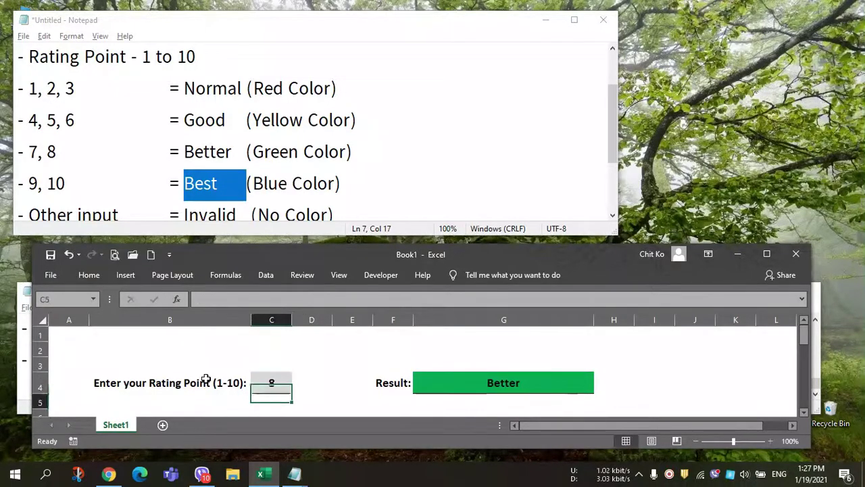
key("Up")
type("9")
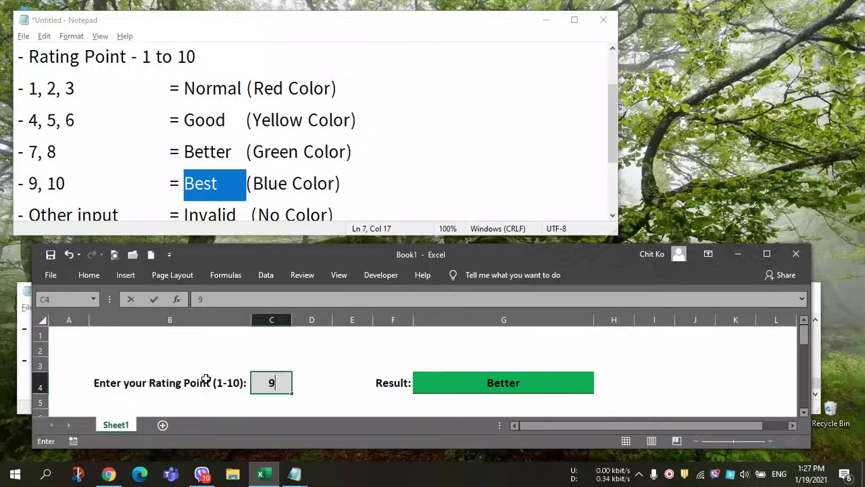
key("Return")
key("Up")
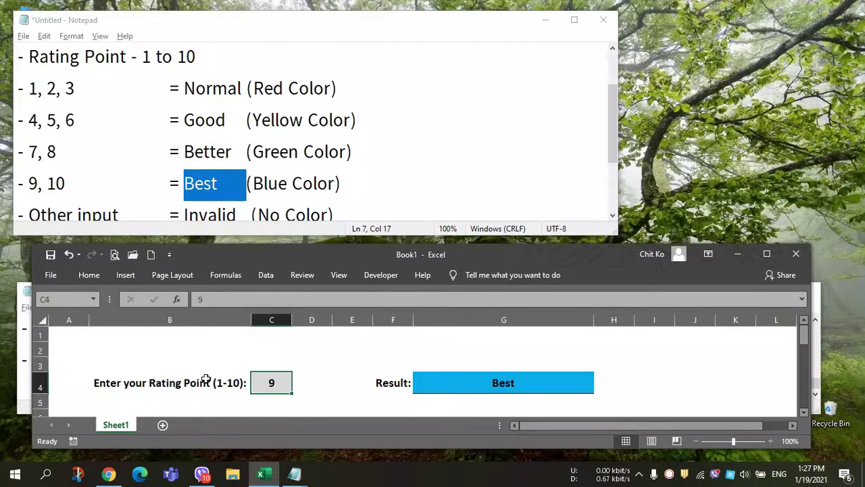
type("10")
key("Return")
key("Up")
type("11")
key("Return")
key("Up")
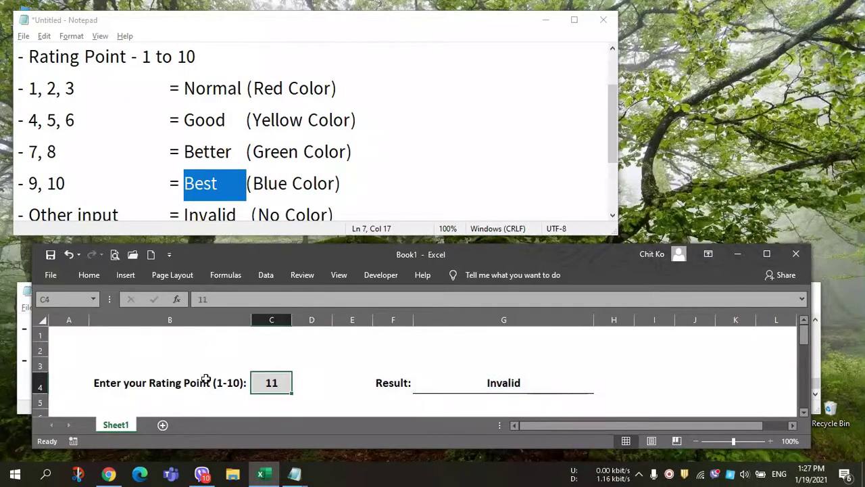
Retest C4 with 1, 0, 5, -1 and 10 to confirm Normal, Invalid, Good and Best.
type("1")
key("Return")
key("Up")
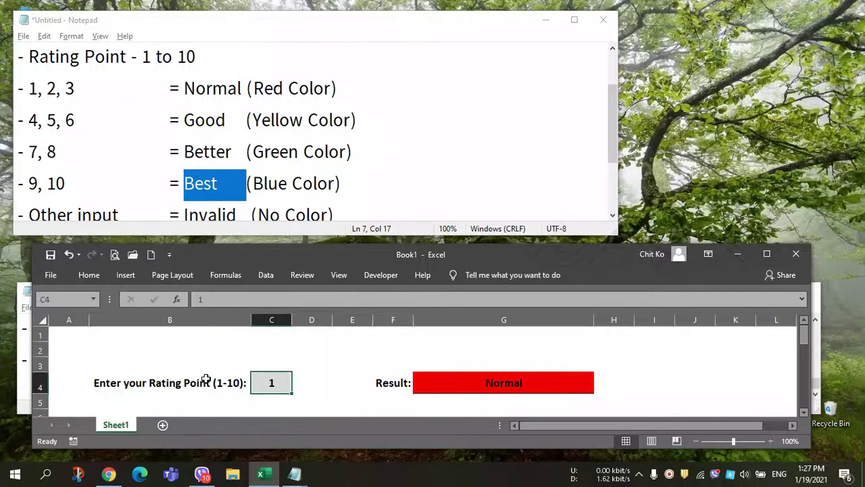
type("0")
key("Return")
key("Up")
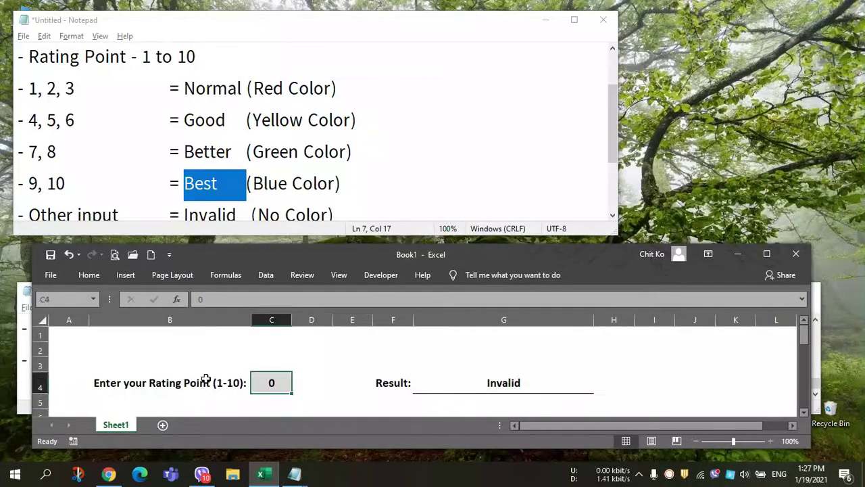
type("5")
key("Return")
key("Up")
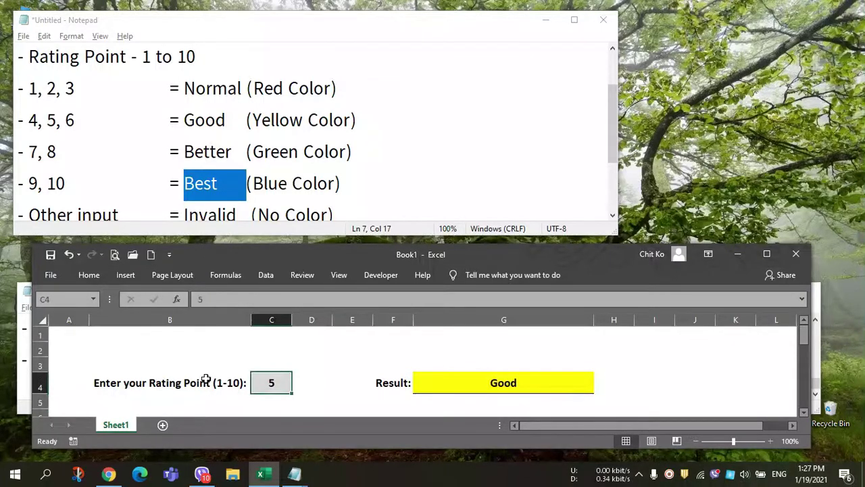
type("-1")
key("Return")
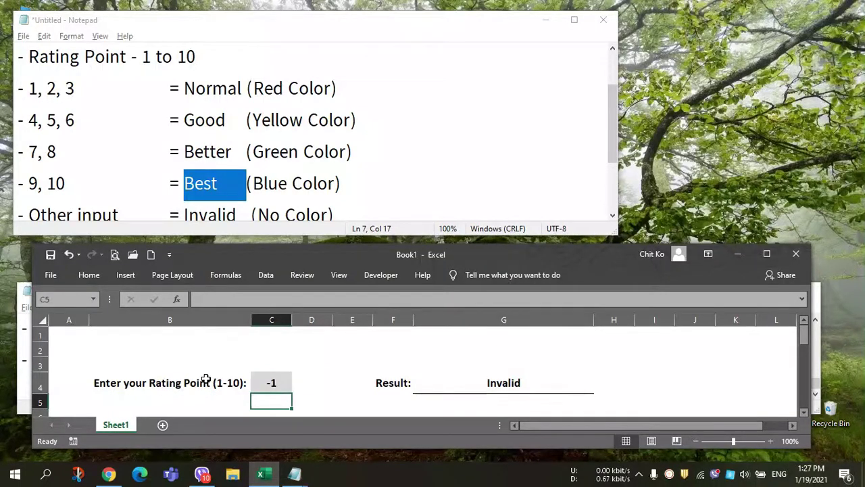
key("Up")
type("10")
key("Return")
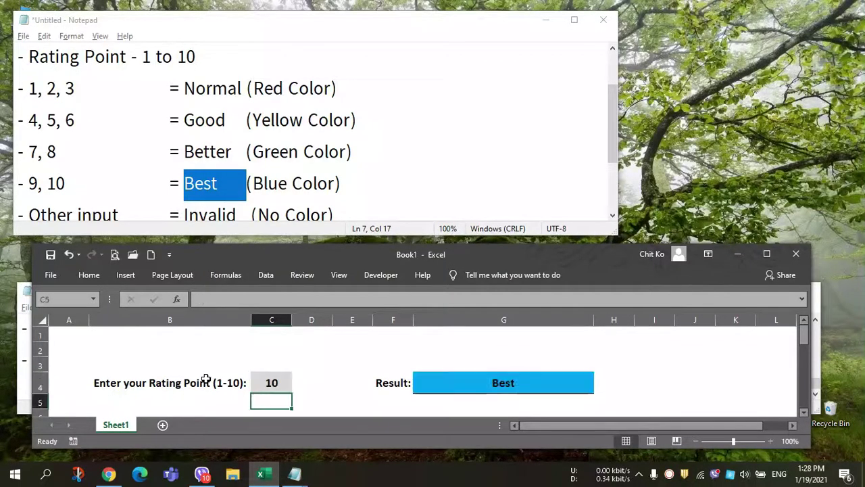
mouse_move(294, 474)
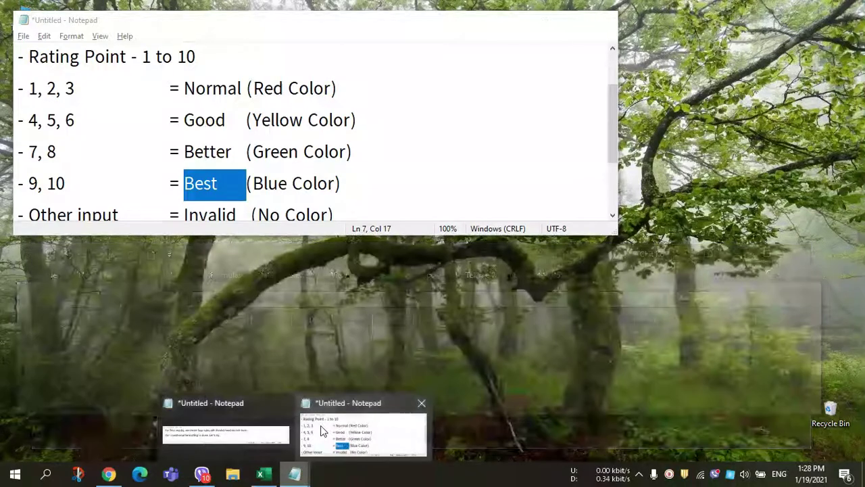
Append 'Everything is perfect.' and 'We are done here.' to the notes, then maximize Notepad.
left_click(257, 430)
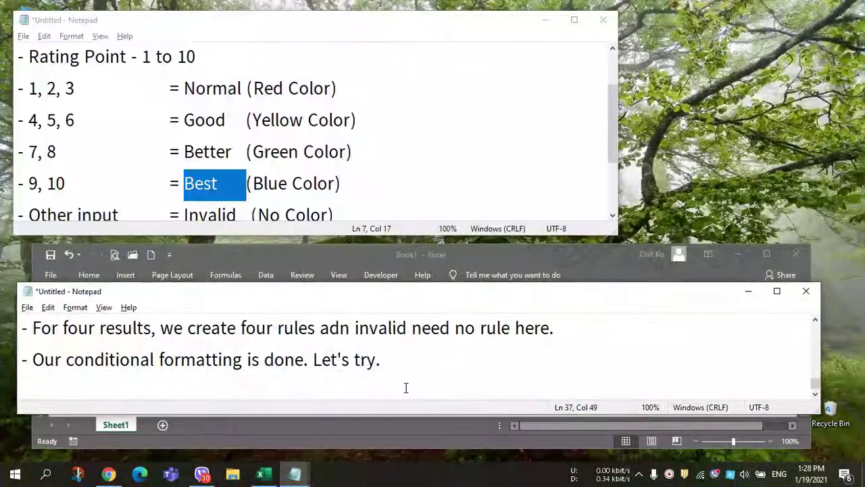
key("Return")
type("- Every")
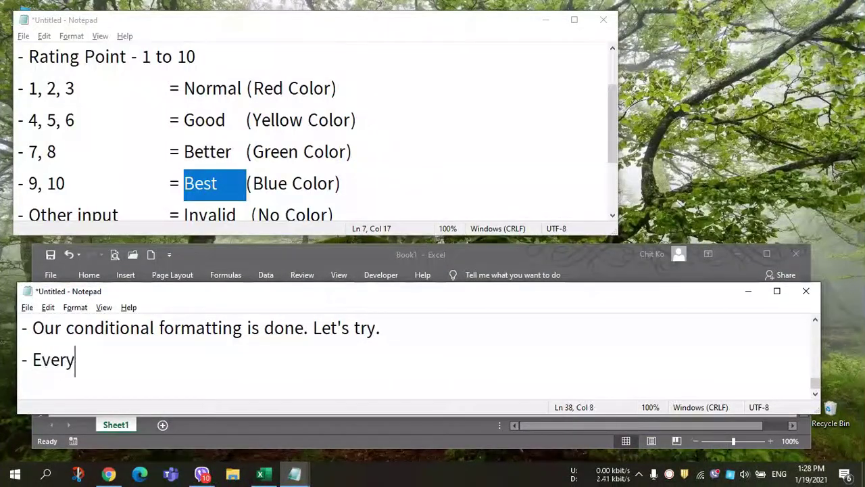
key("BackSpace")
type("thign is")
key("BackSpace")
key("BackSpace")
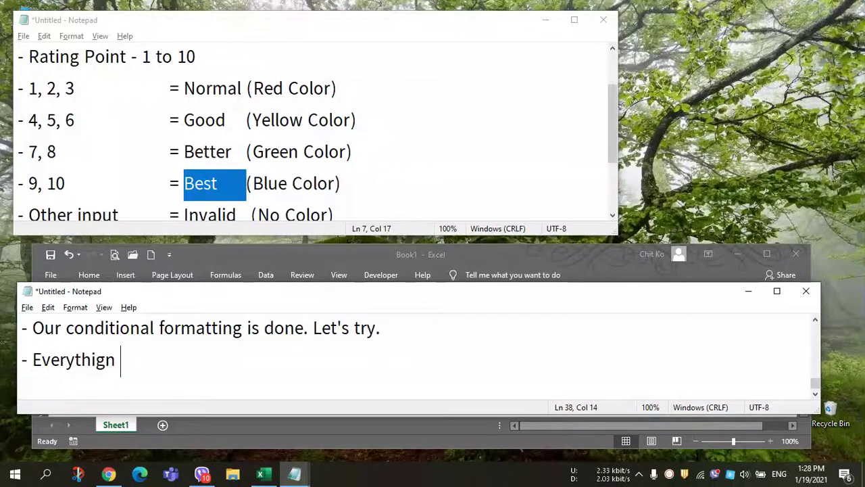
key("BackSpace")
key("BackSpace")
key("BackSpace")
type("ng is perf")
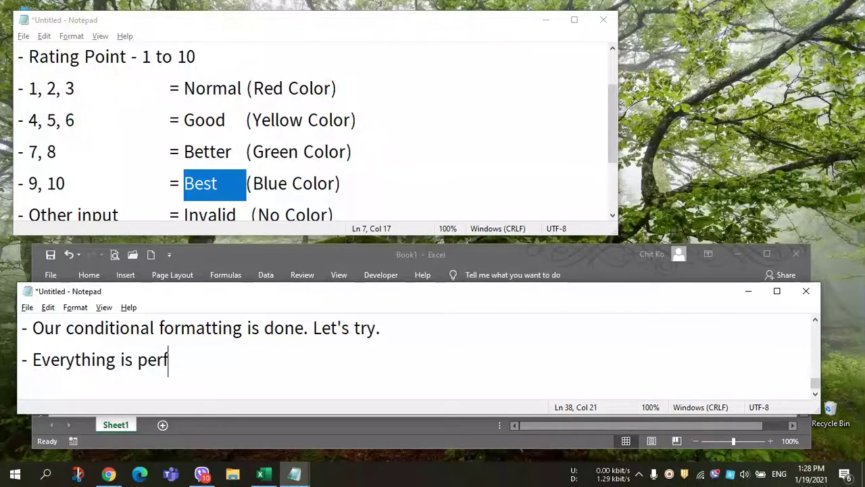
type("ect.")
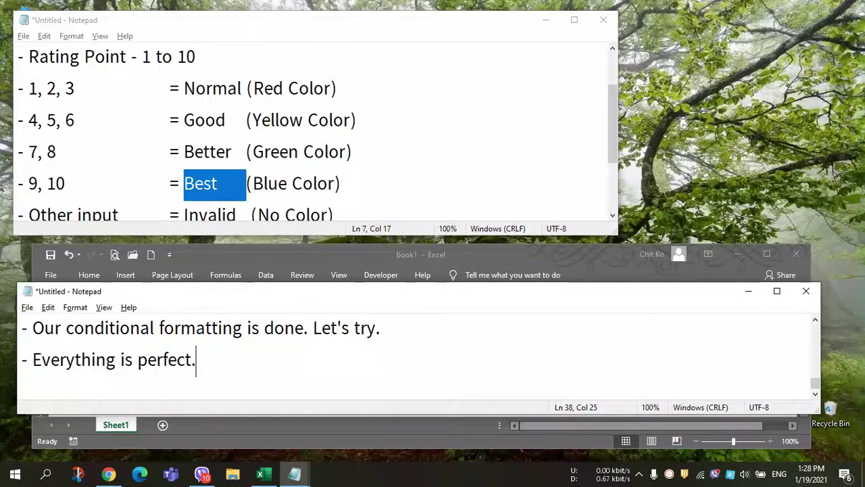
key("Return")
type("-")
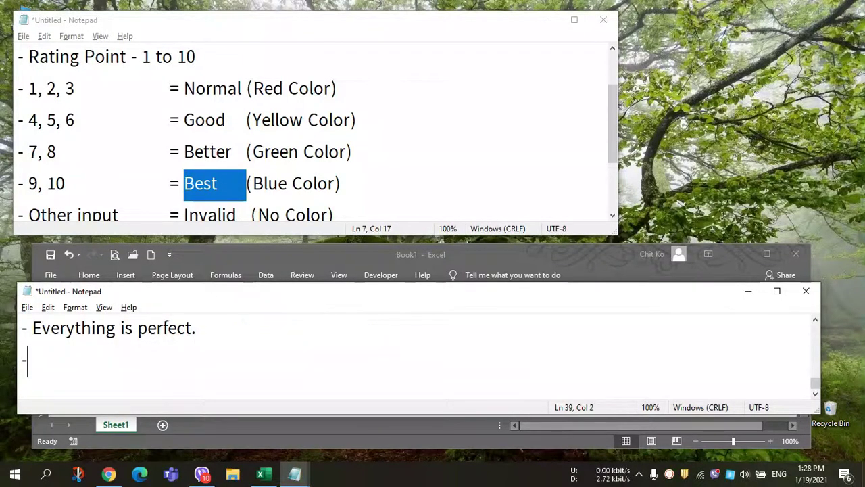
type(" We are")
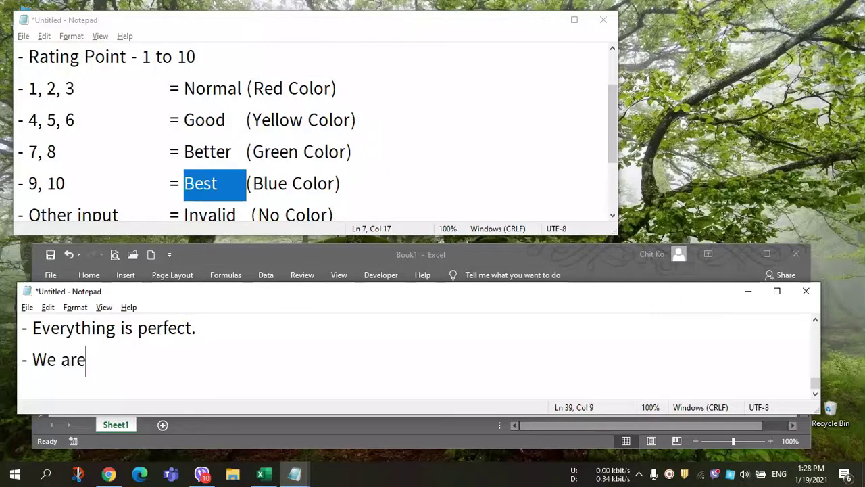
type(" done here.")
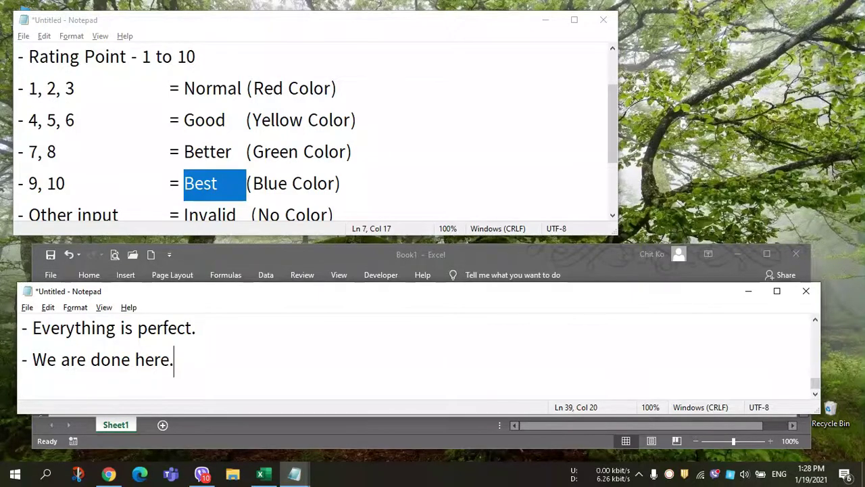
key("super+Up")
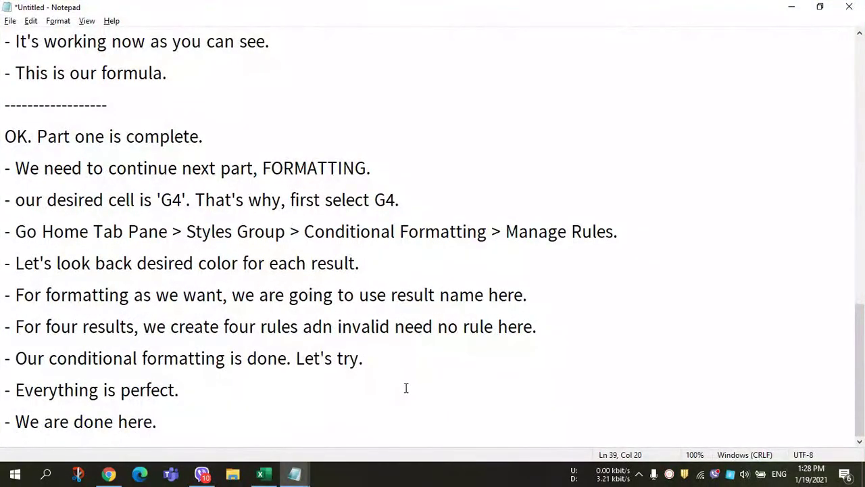
Replace the notes with 'Thanks for watching and don't forget to wait next tutorials' plus a Burmese thank-you.
key("ctrl+a")
key("Delete")
type("Than")
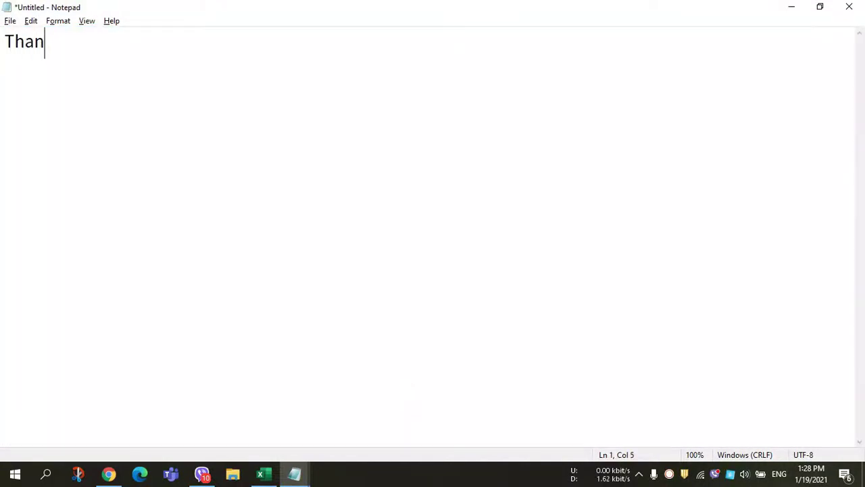
type("s")
key("BackSpace")
type("ks ")
type("for watching")
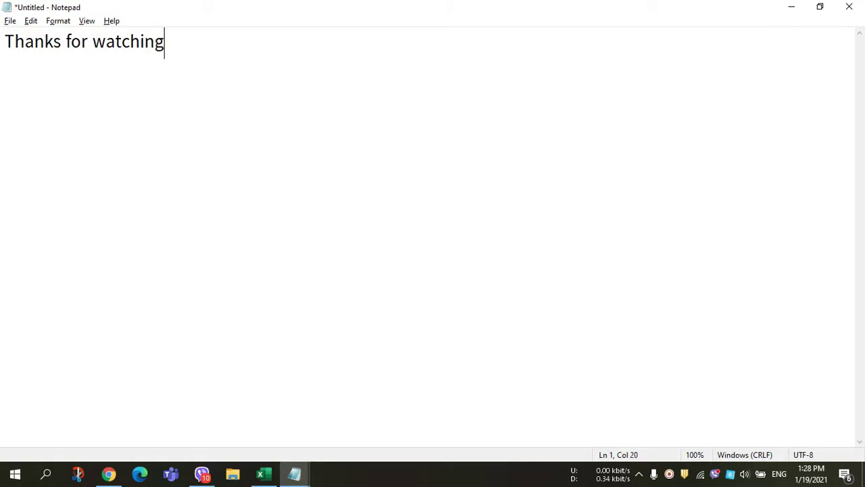
type(" and ")
type("wi")
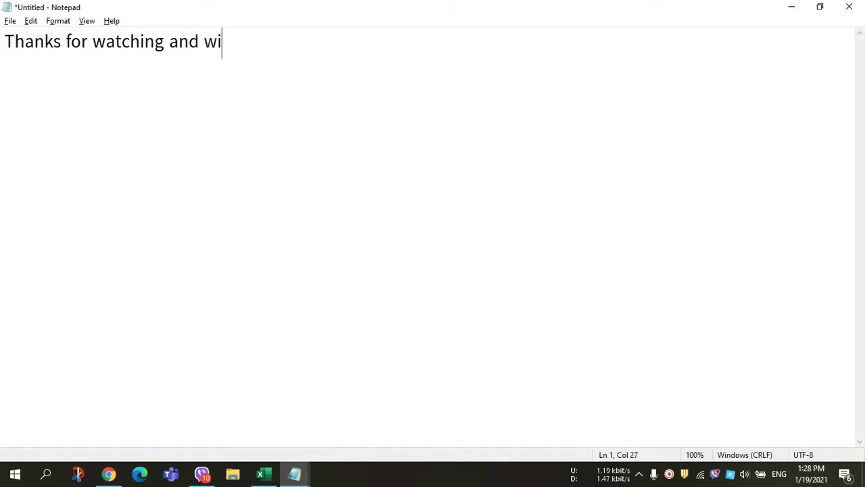
key("BackSpace")
key("BackSpace")
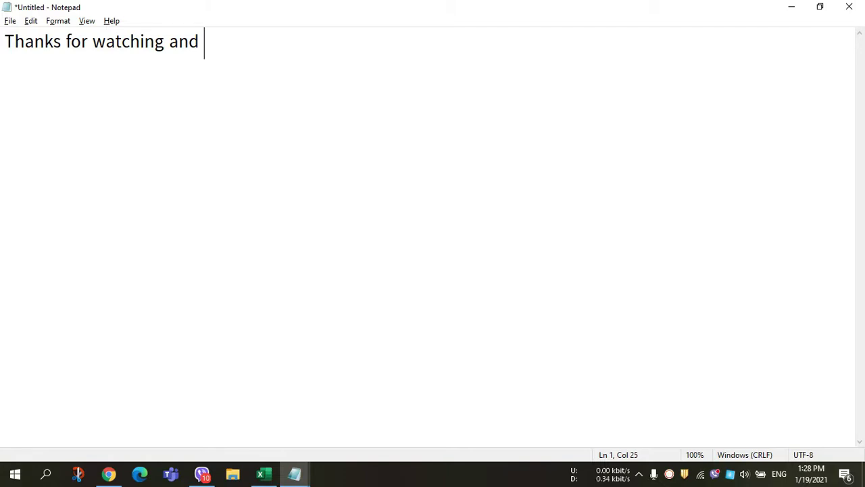
type("dno")
key("BackSpace")
key("BackSpace")
type("on't c")
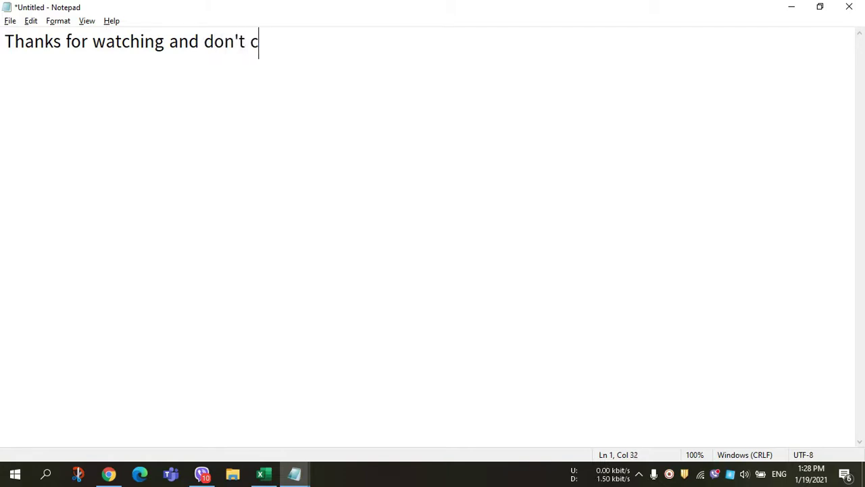
key("BackSpace")
type("forget to")
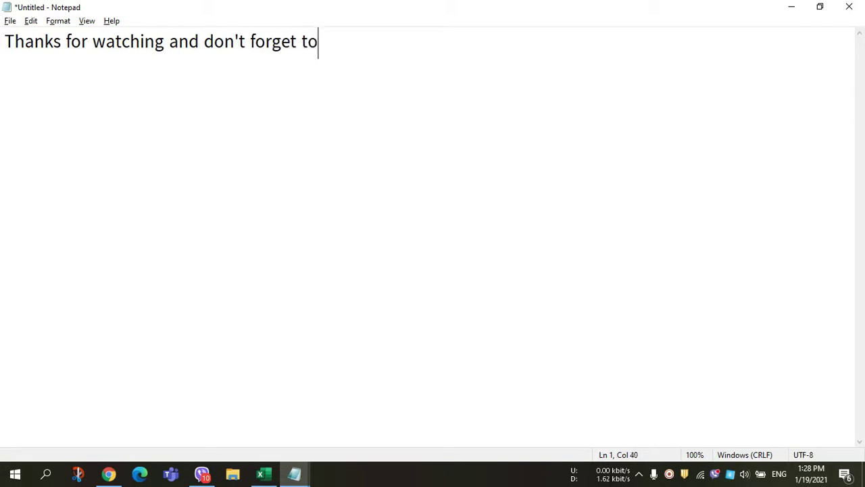
type(" wait ne")
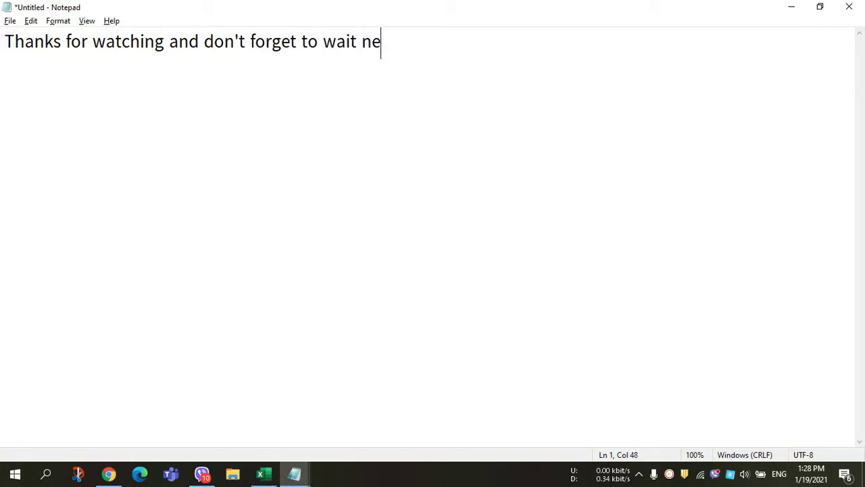
type("xt tu")
type("to")
type("rials")
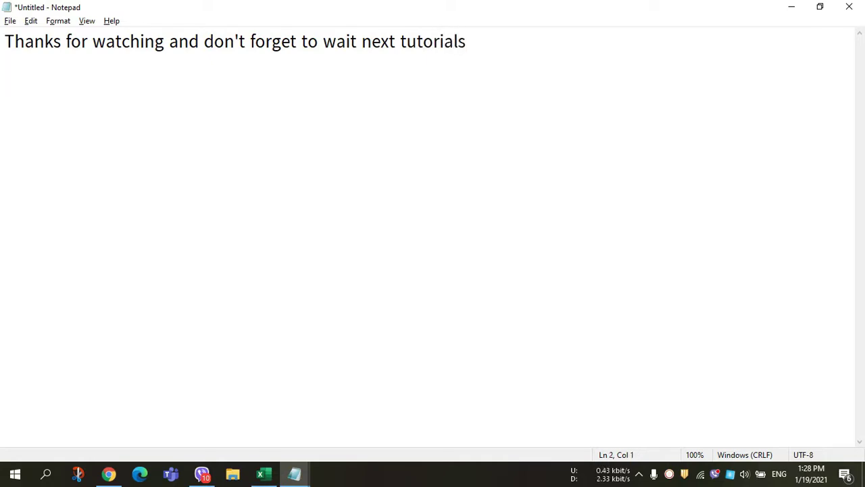
type("က")
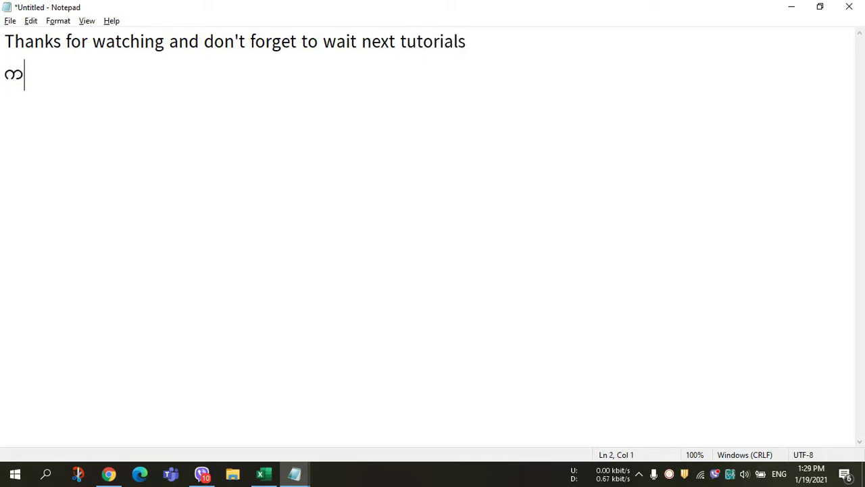
type("ျေးဇူးတင်ပါတ")
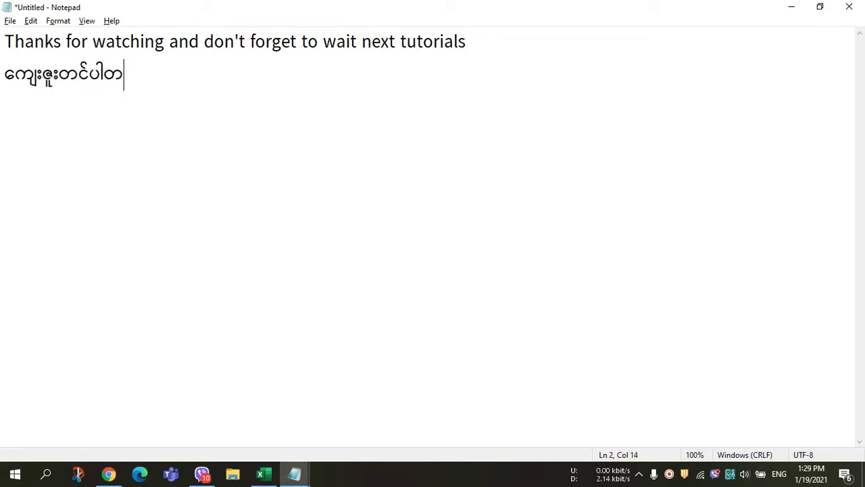
type("ယ်?")
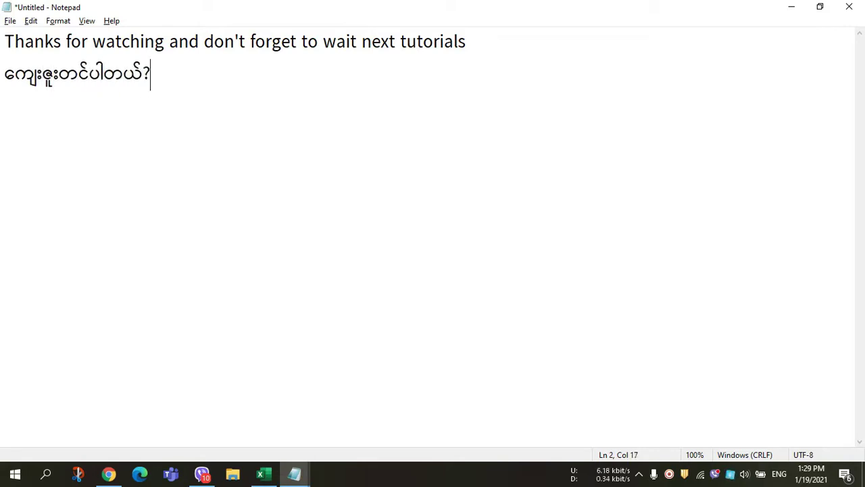
type(">")
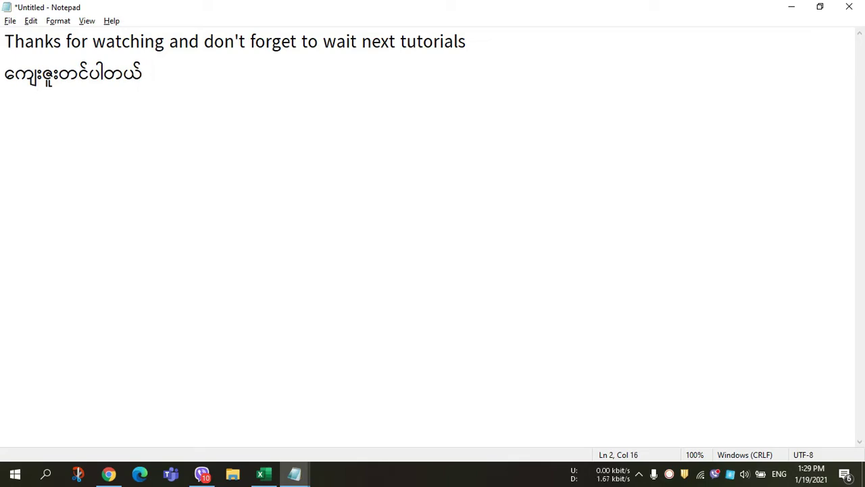